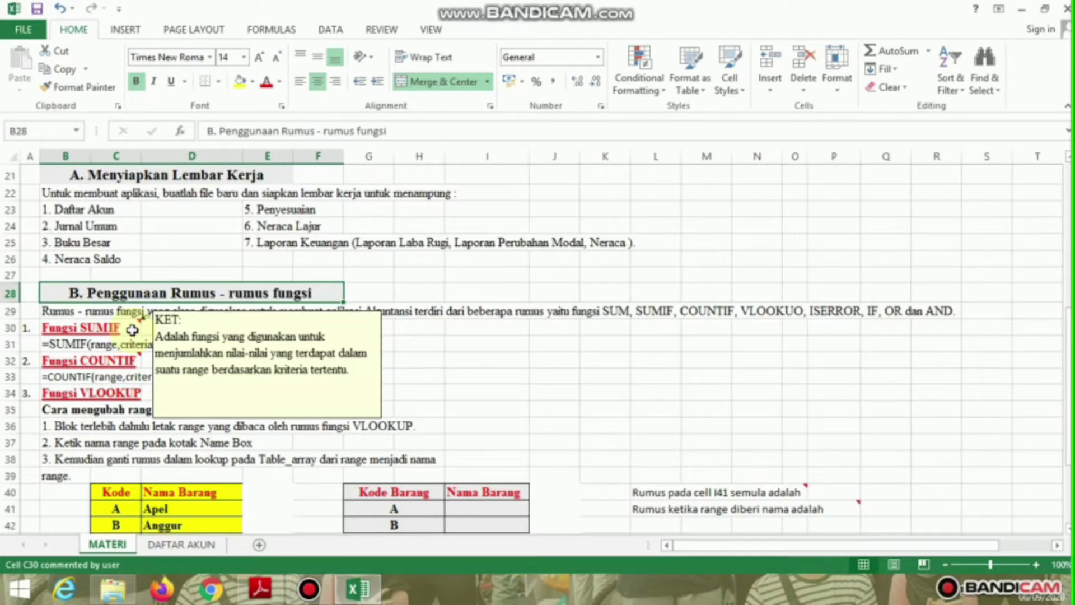
# Read the comment that explains the Fungsi COUNTIF heading on the MATERI sheet.
pyautogui.moveTo(130, 359)
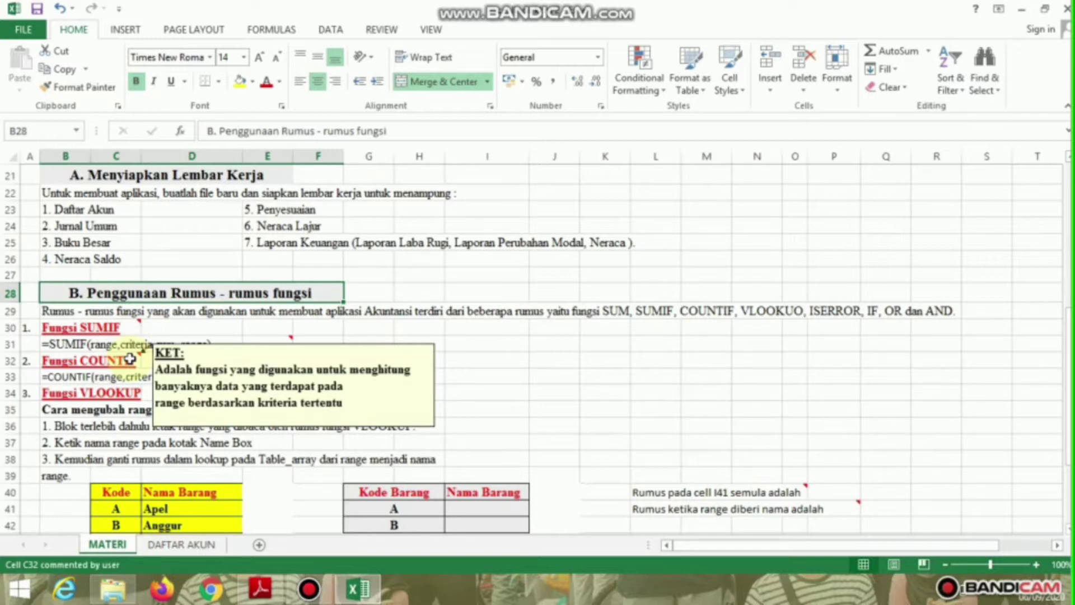
pyautogui.moveTo(232, 391)
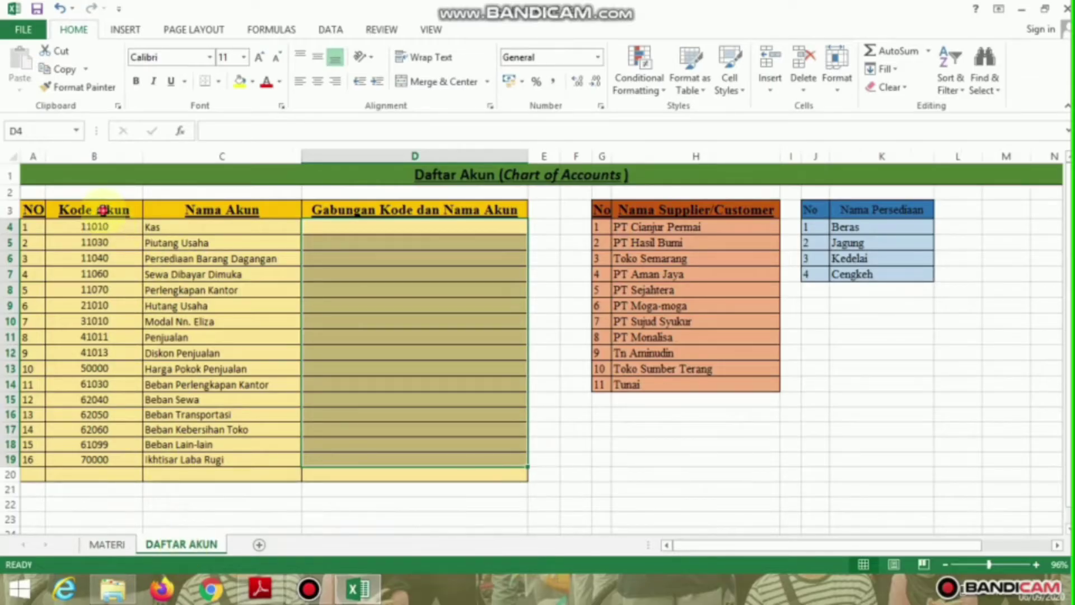
# Combine the first account's code and name in D4 of the DAFTAR AKUN sheet with =CONCATENATE(B4;"";C4).
pyautogui.moveTo(104, 210); pyautogui.dragTo(239, 448)
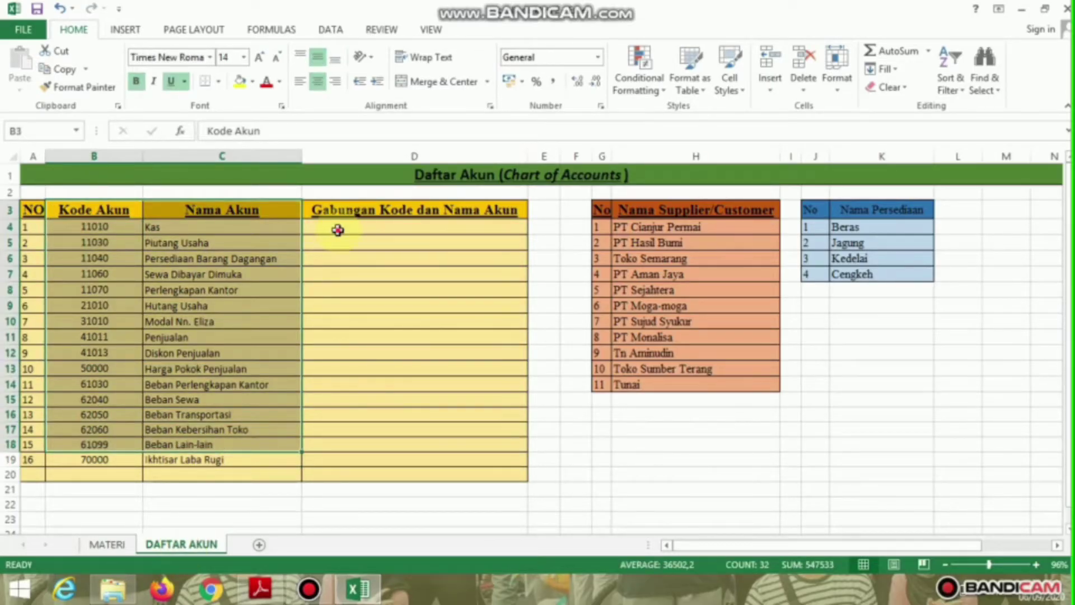
pyautogui.click(338, 230)
pyautogui.write('=con')
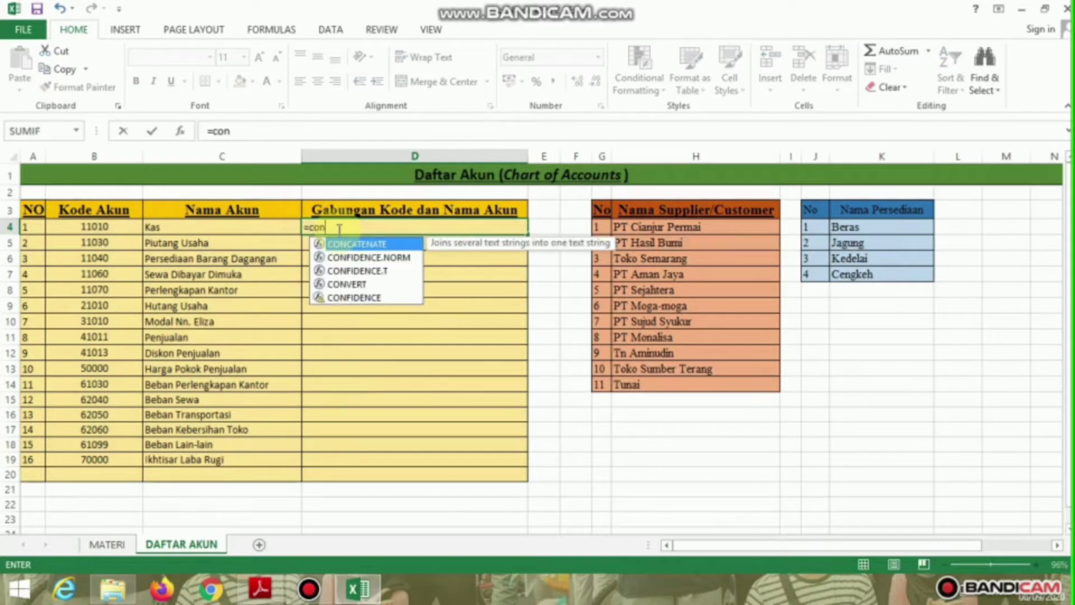
pyautogui.doubleClick(347, 243)
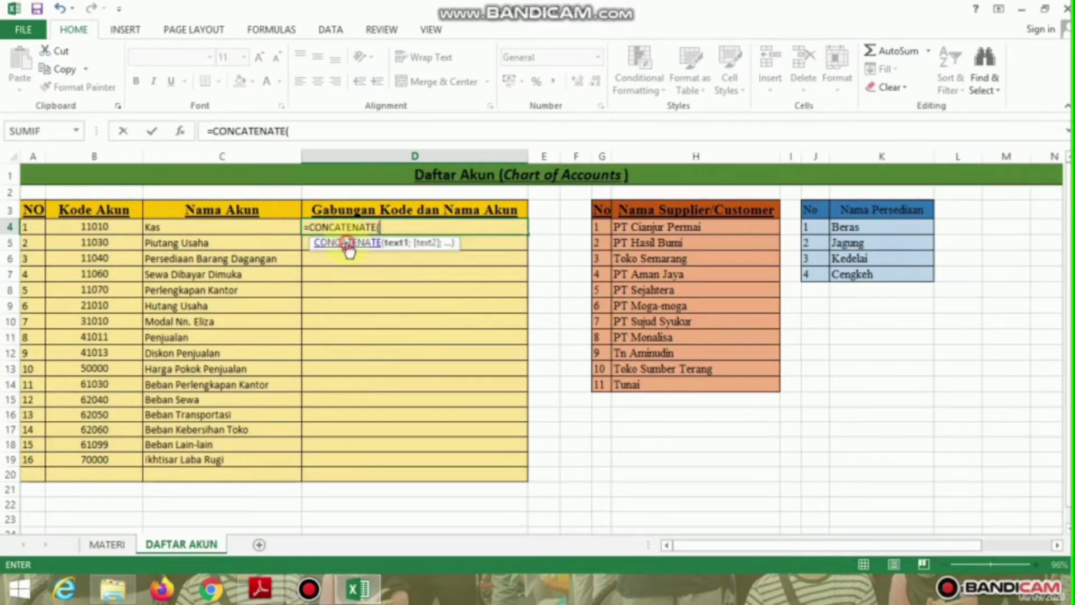
pyautogui.click(80, 228)
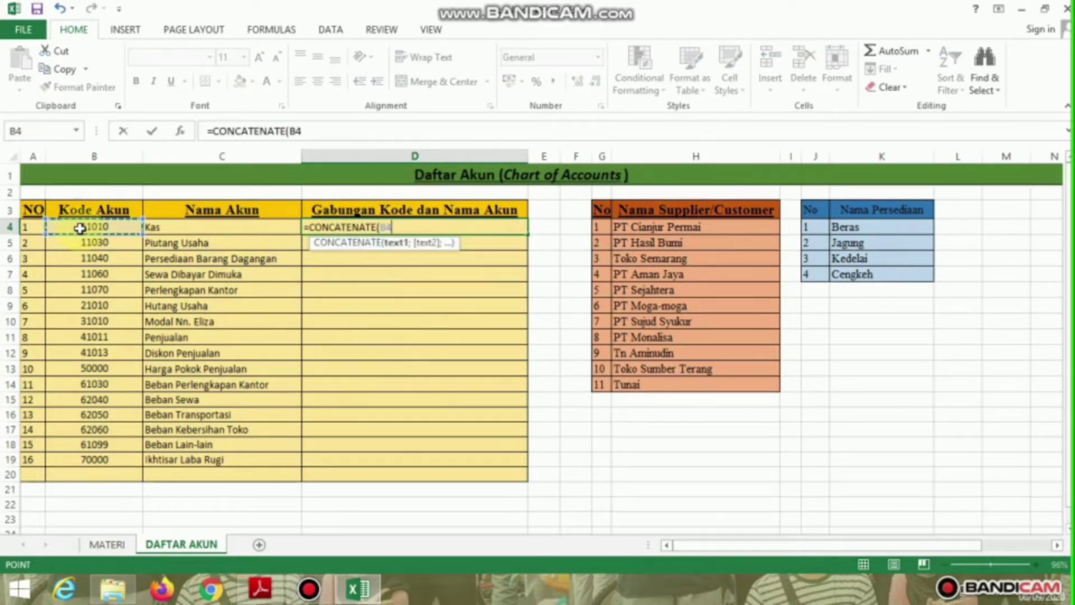
pyautogui.write(';')
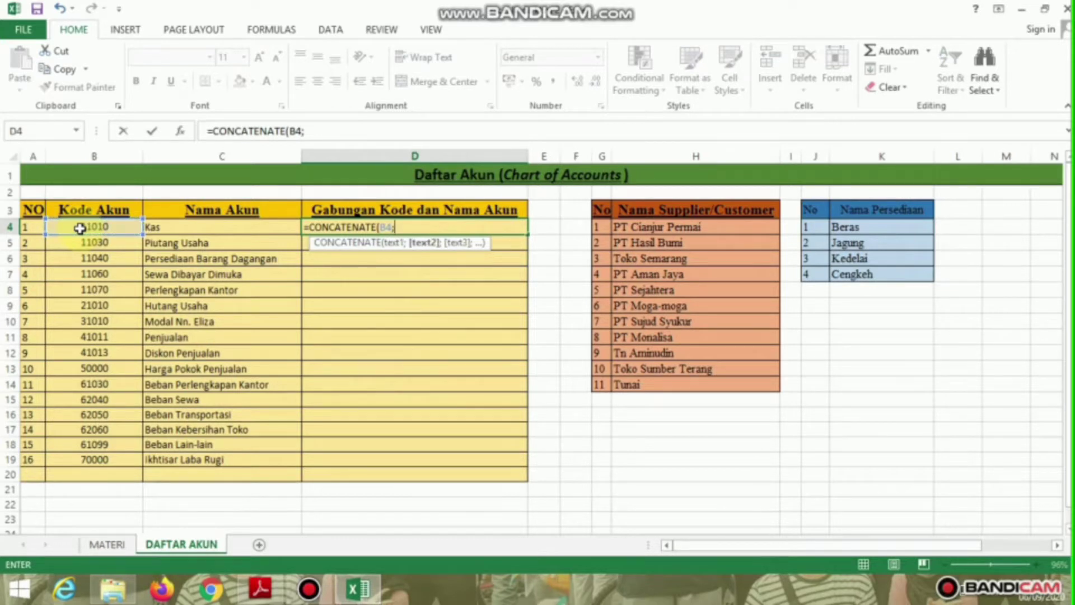
pyautogui.write('"";')
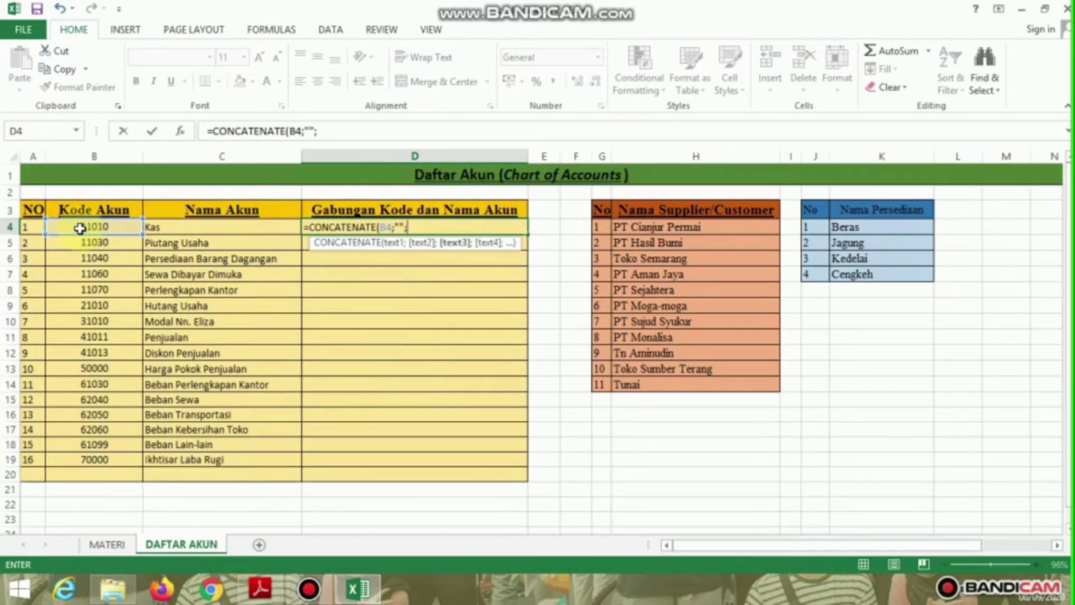
pyautogui.click(160, 226)
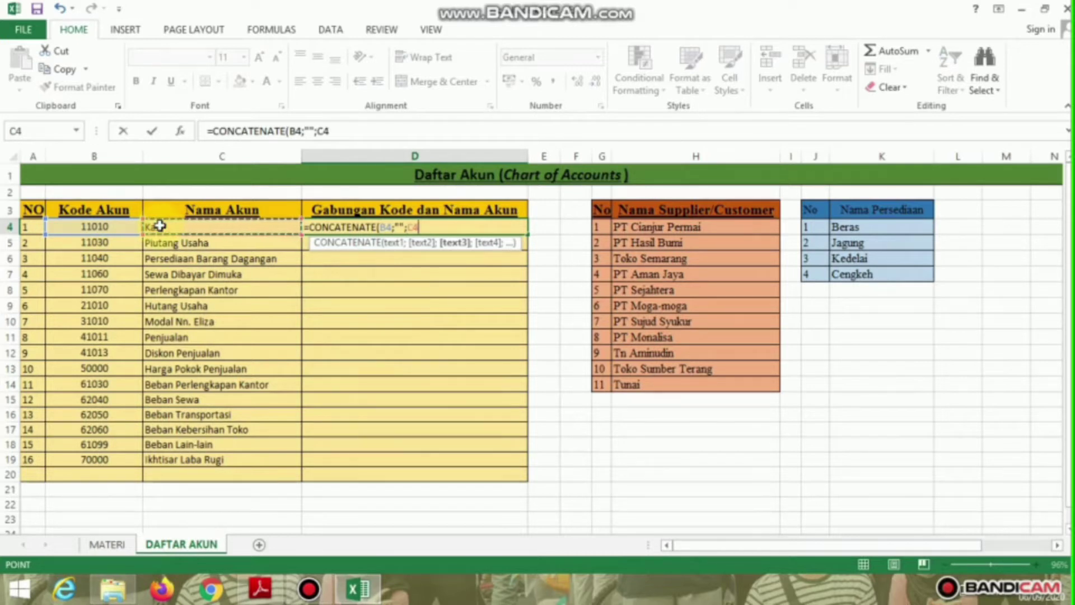
pyautogui.press('Return')
# Copy the CONCATENATE formula from D4 down to D19 for all remaining accounts.
pyautogui.click(335, 225)
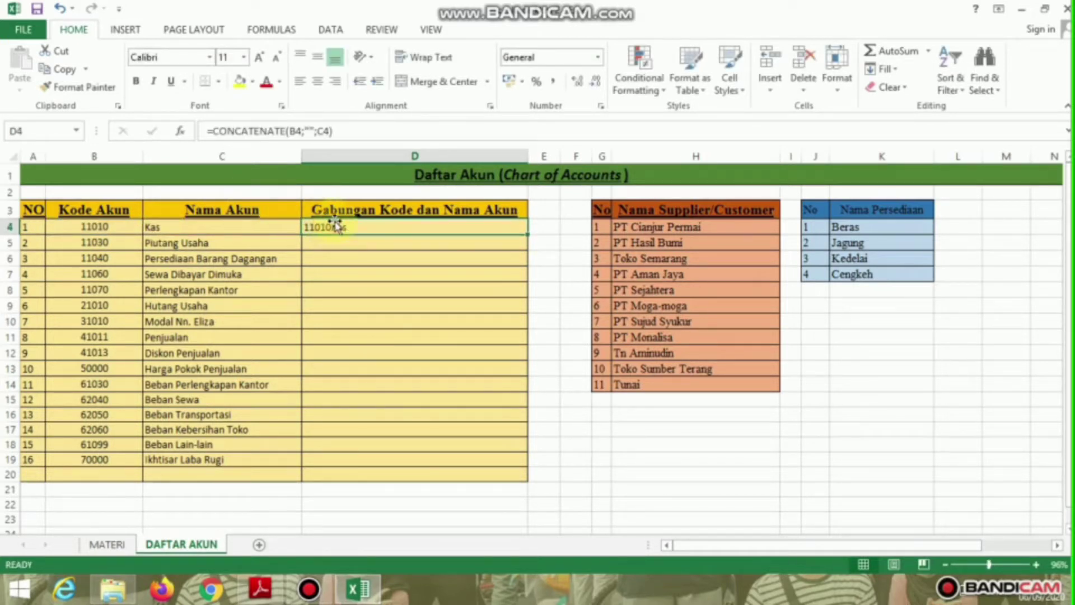
pyautogui.moveTo(527, 233); pyautogui.dragTo(528, 469)
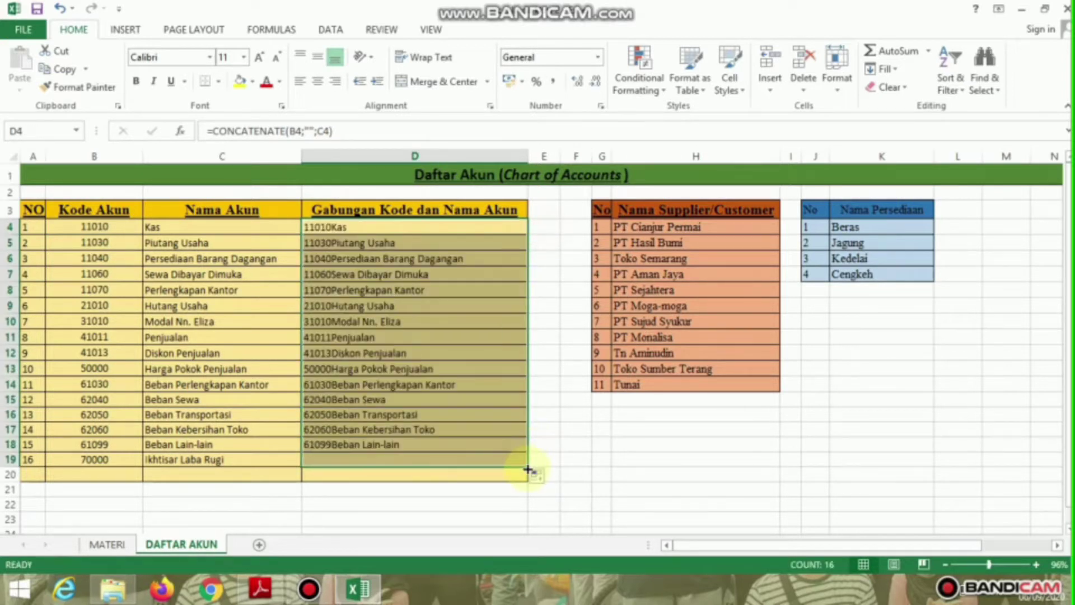
pyautogui.click(588, 471)
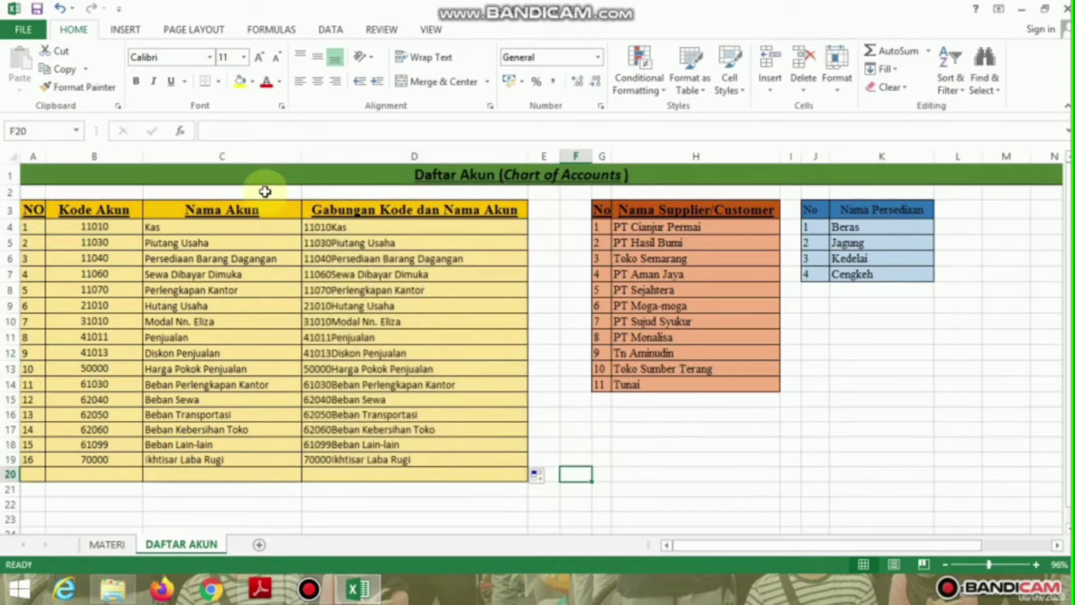
# Review the combined, account name and account code columns of the chart of accounts.
pyautogui.moveTo(335, 215); pyautogui.dragTo(382, 418)
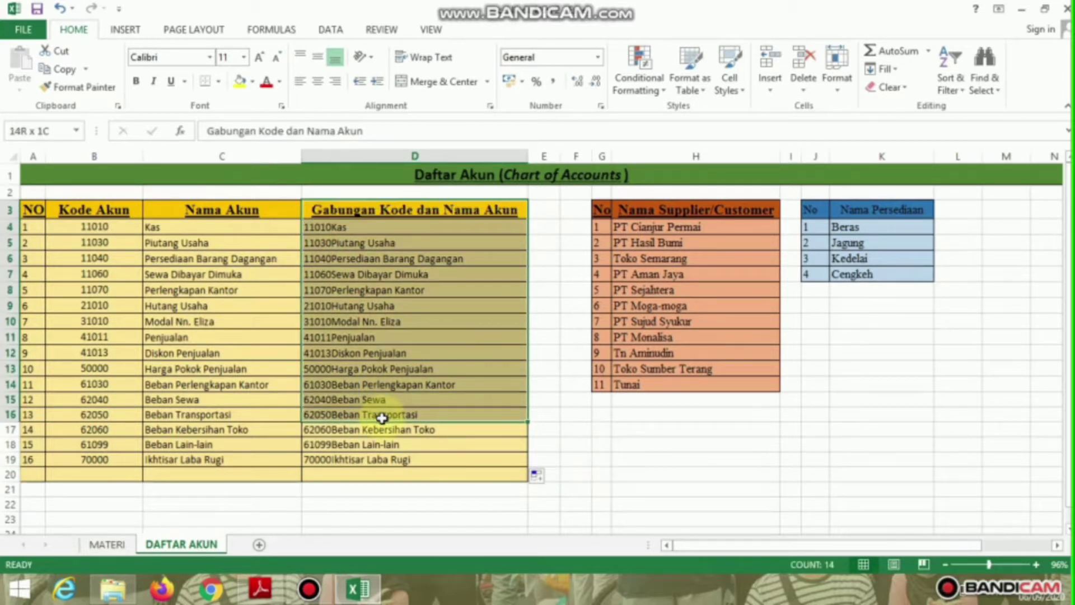
pyautogui.moveTo(158, 209); pyautogui.dragTo(217, 443)
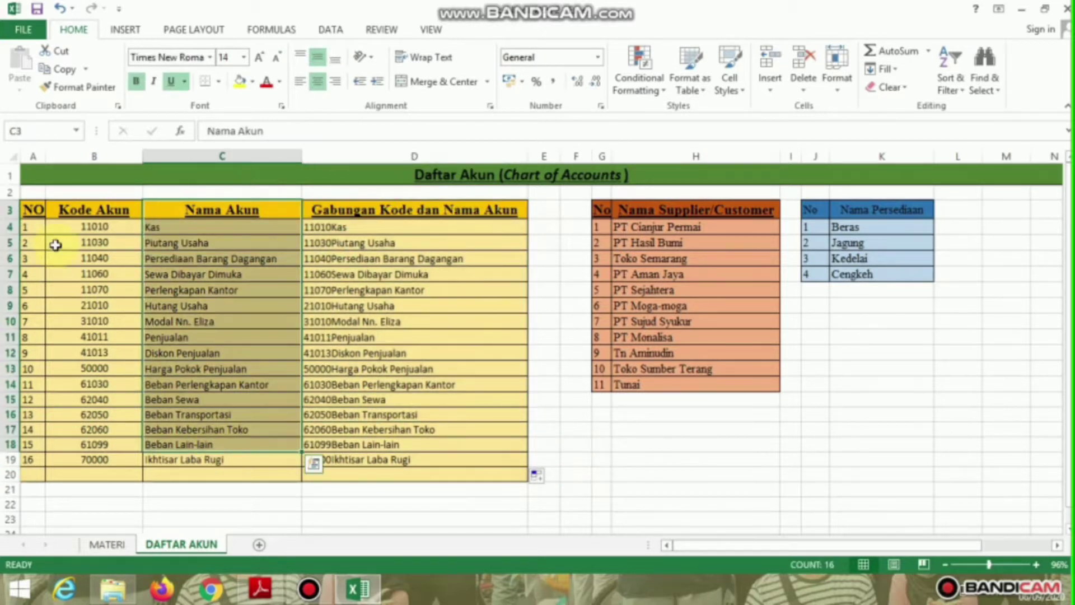
pyautogui.moveTo(55, 244); pyautogui.dragTo(120, 431)
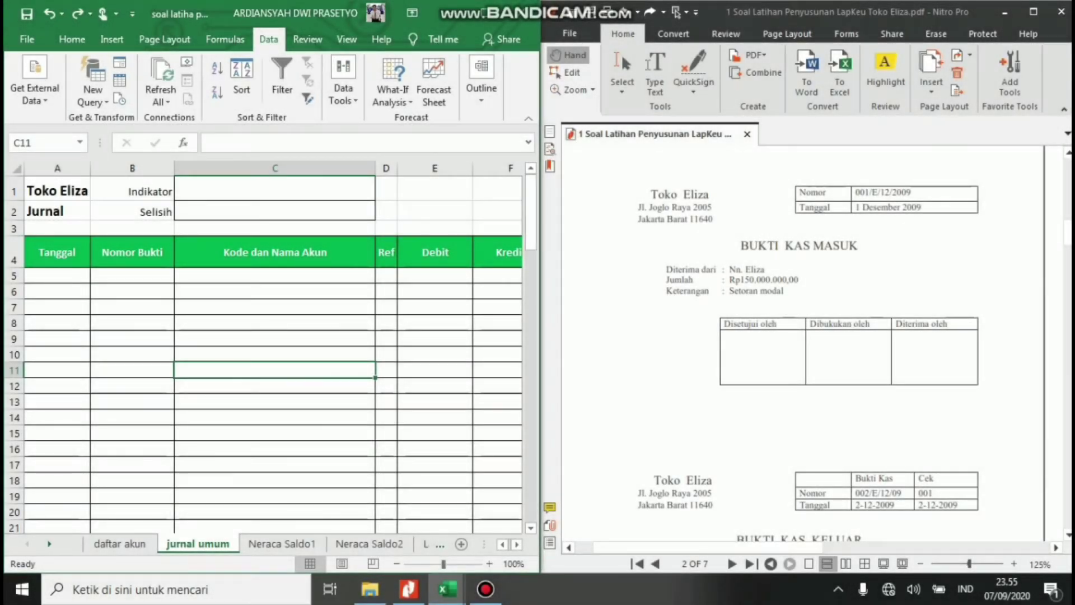
pyautogui.click(119, 543)
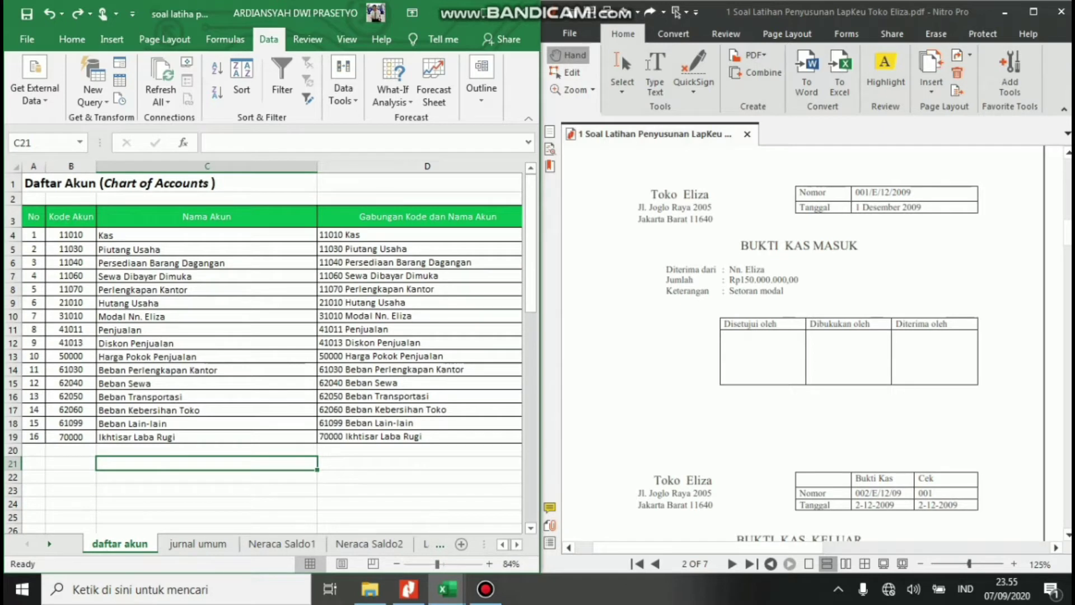
# Examine the jurnal umum sheet's column headings from Tanggal through Nama Persediaan.
pyautogui.click(197, 543)
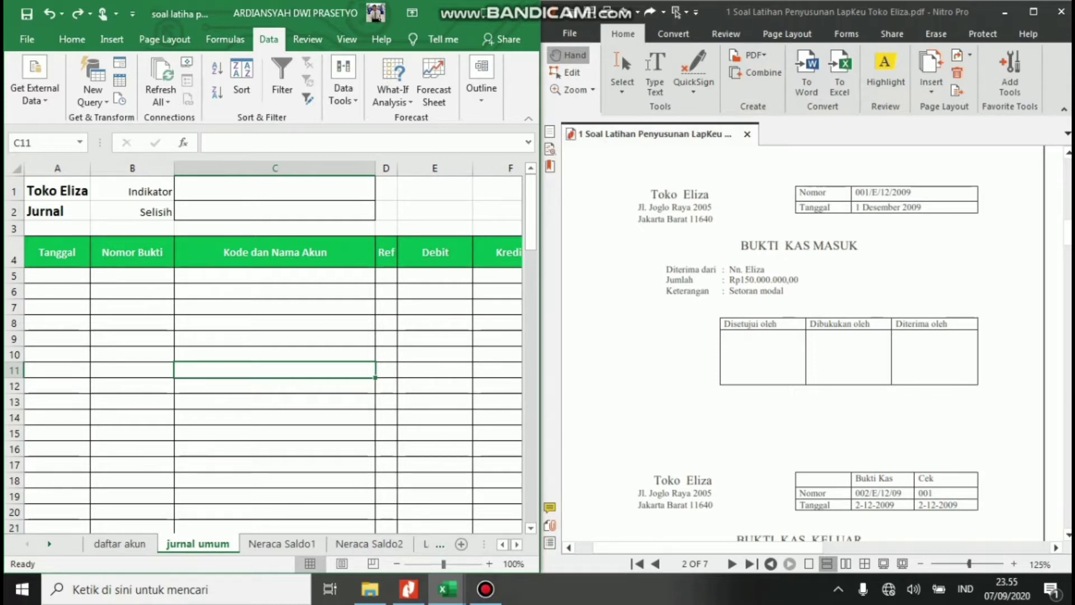
pyautogui.click(57, 252)
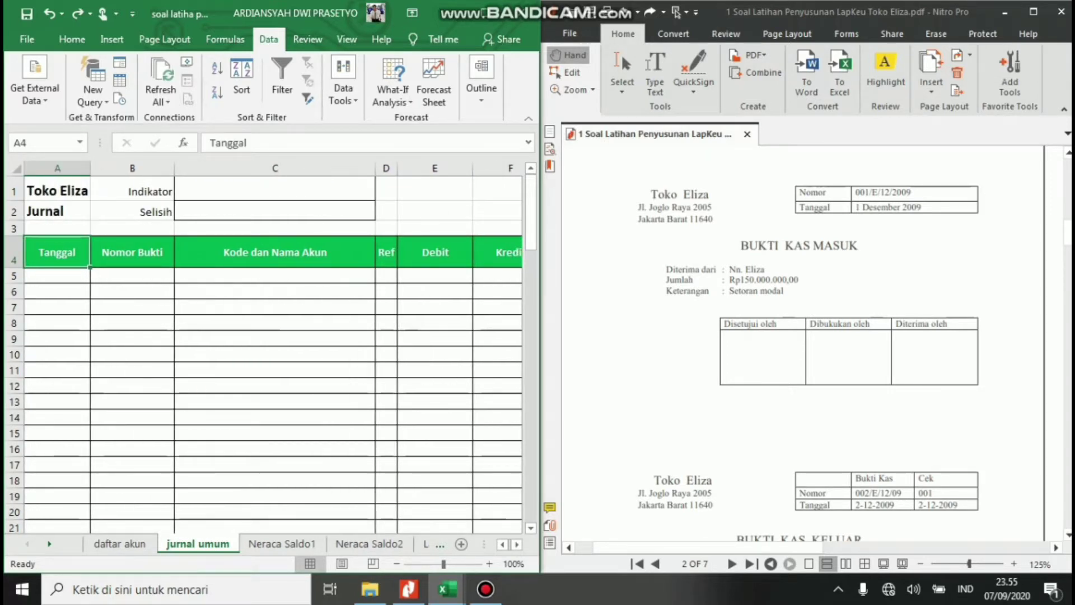
pyautogui.hscroll(2, 273, 347)
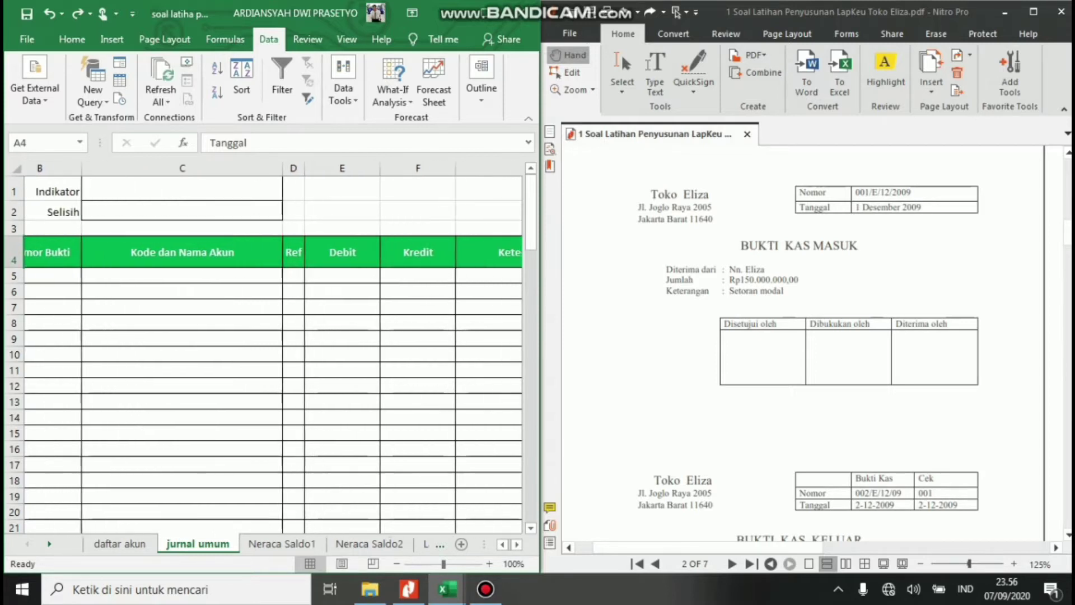
pyautogui.hscroll(-2, 273, 347)
pyautogui.click(132, 252)
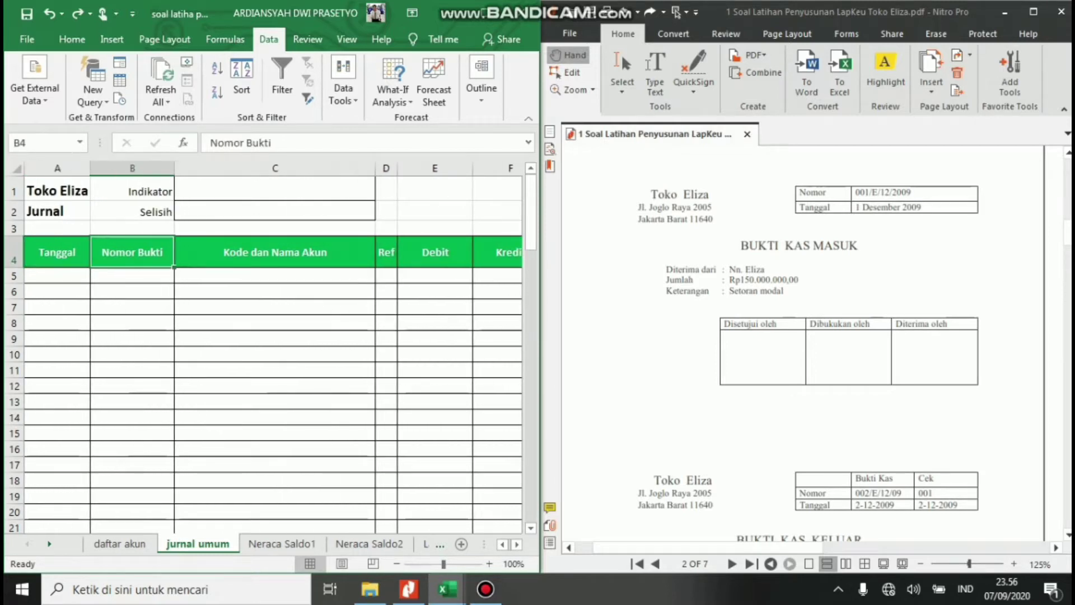
pyautogui.hscroll(4, 272, 347)
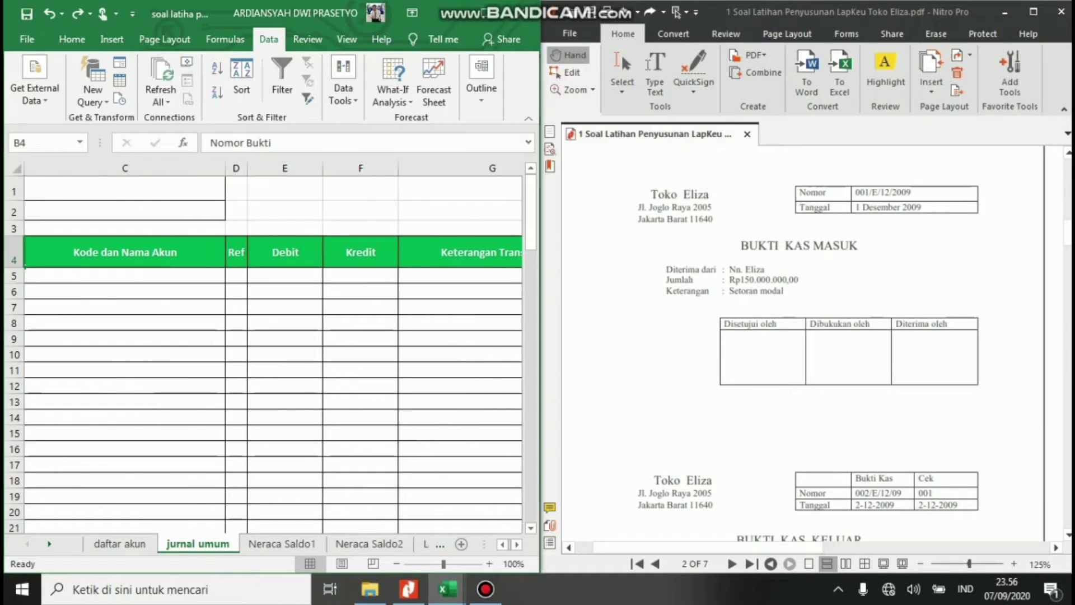
pyautogui.hscroll(3, 272, 347)
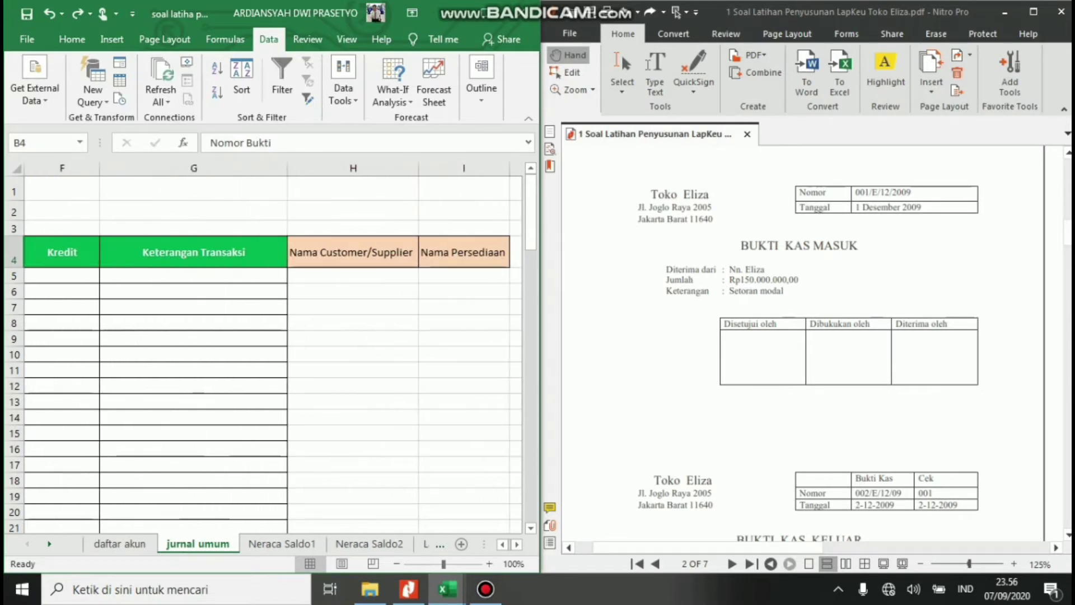
pyautogui.hscroll(-7, 273, 348)
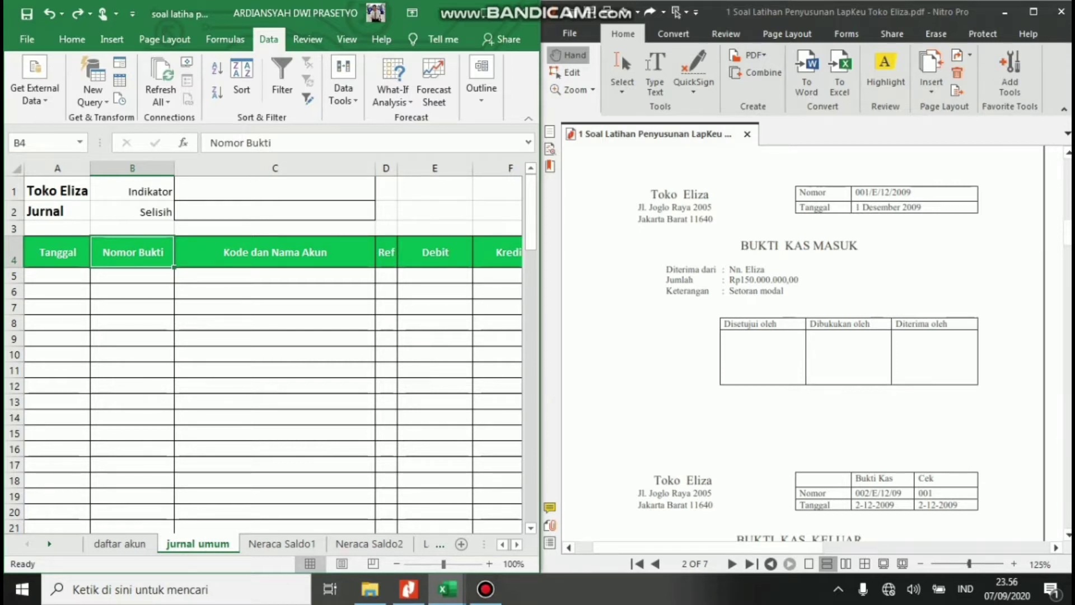
# Set up data validation that allows a List for the Kode dan Nama Akun cells from C5 downward.
pyautogui.doubleClick(274, 276)
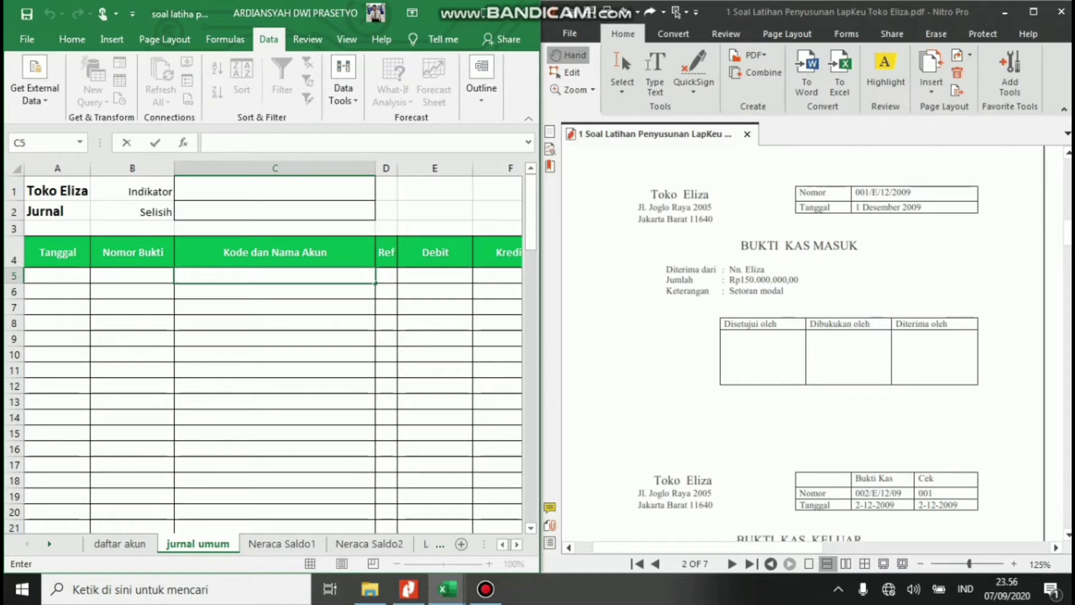
pyautogui.moveTo(274, 276); pyautogui.dragTo(374, 502)
pyautogui.scroll(20, 374, 501)
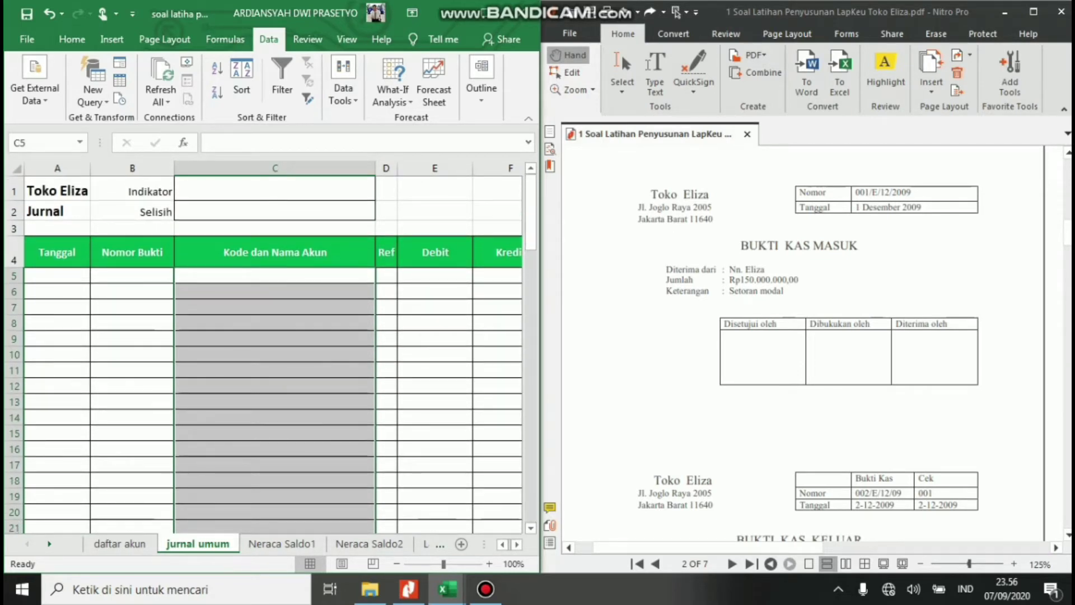
pyautogui.click(343, 89)
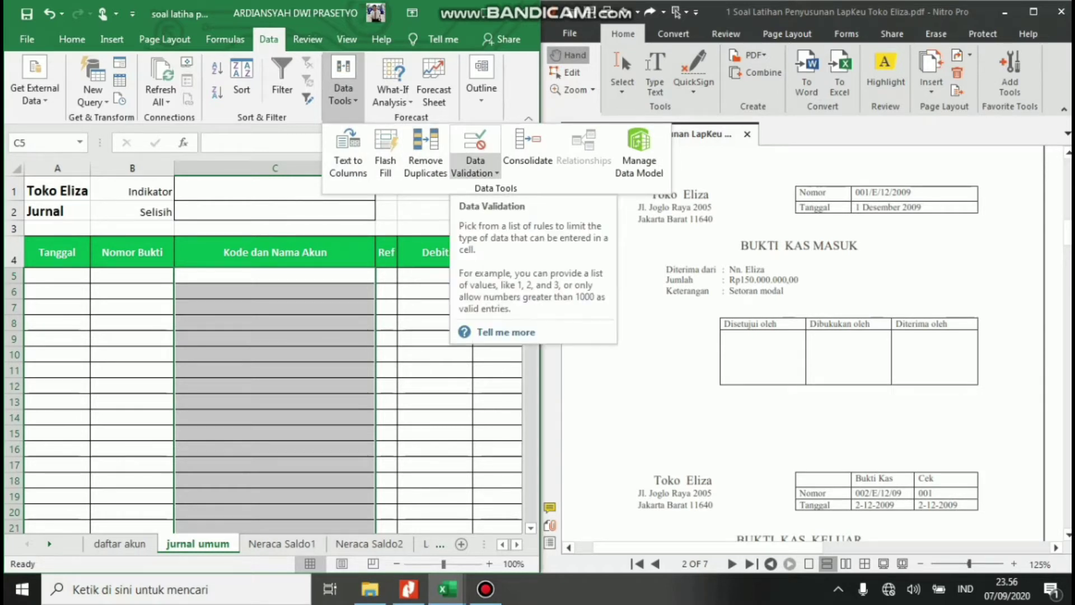
pyautogui.click(475, 168)
pyautogui.click(507, 190)
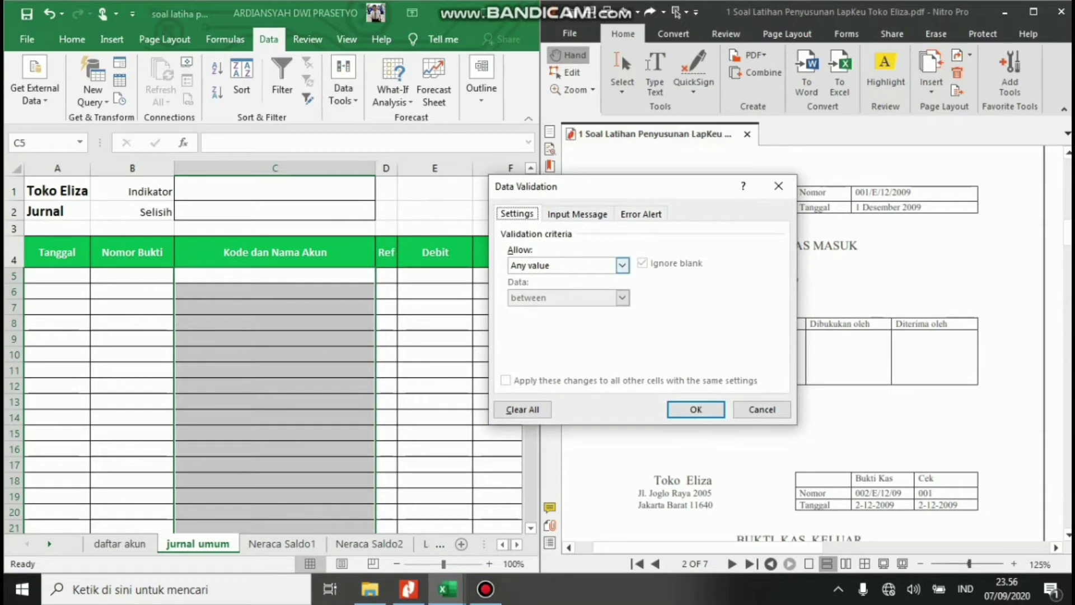
pyautogui.click(622, 265)
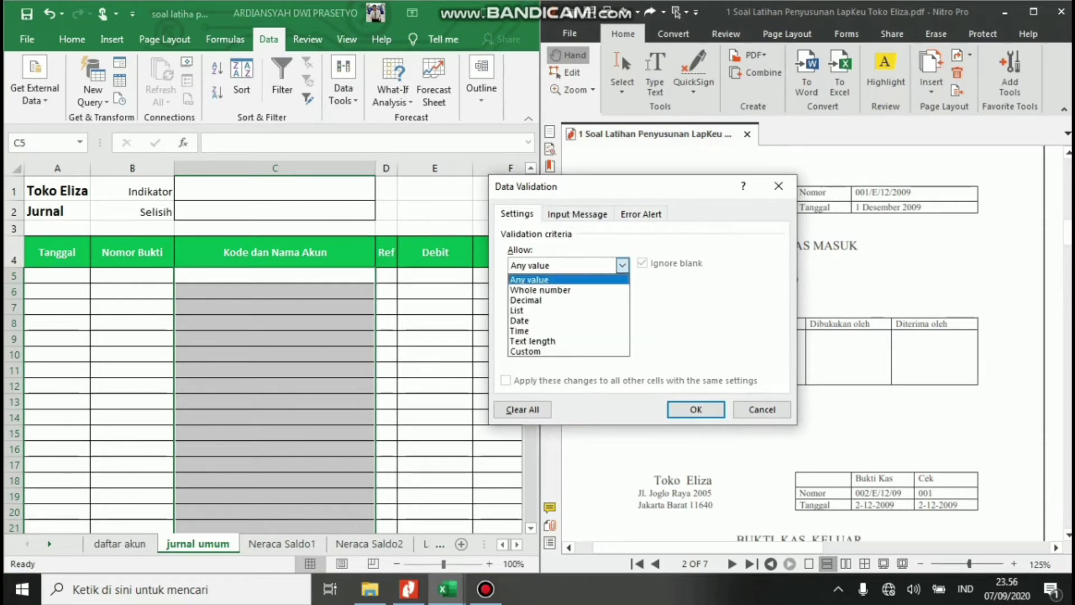
pyautogui.click(516, 310)
# Use ='daftar akun'!$D$4:$D$19 as the validation list's source and apply the rule.
pyautogui.click(713, 329)
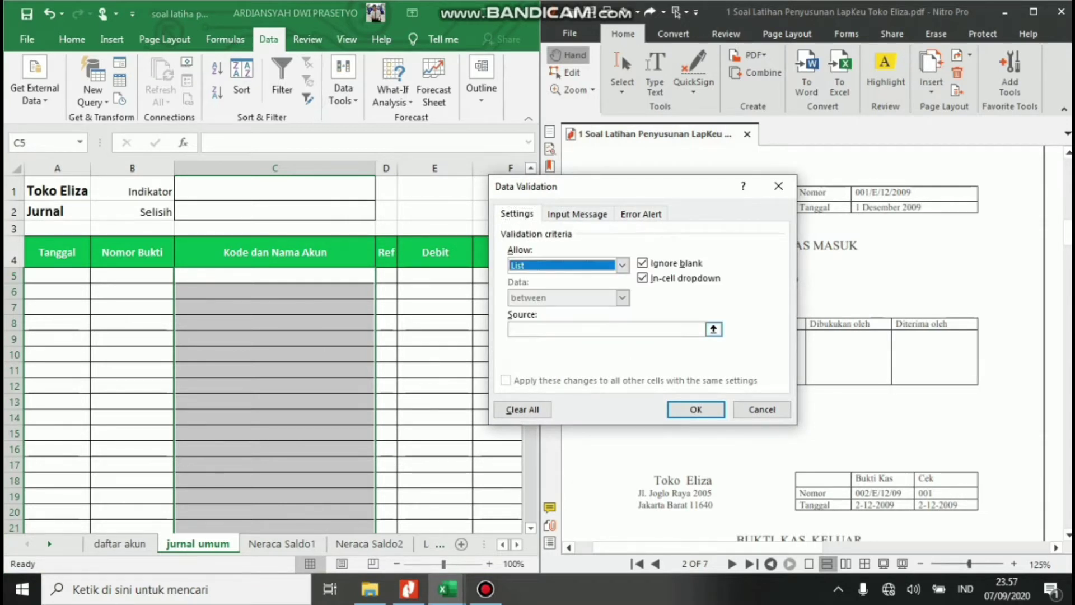
pyautogui.click(119, 544)
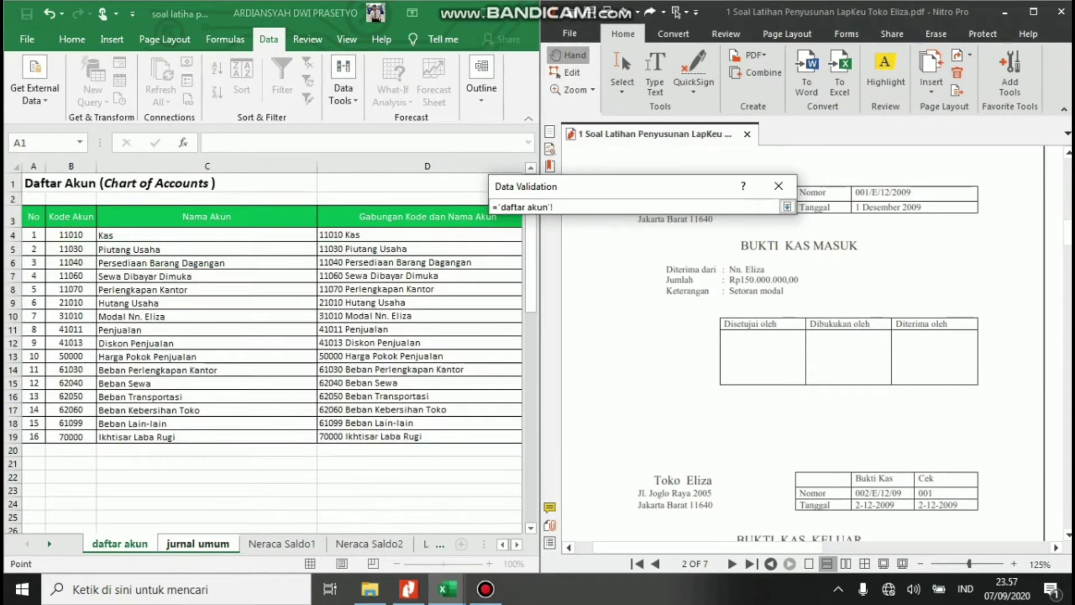
pyautogui.moveTo(504, 236); pyautogui.dragTo(504, 437)
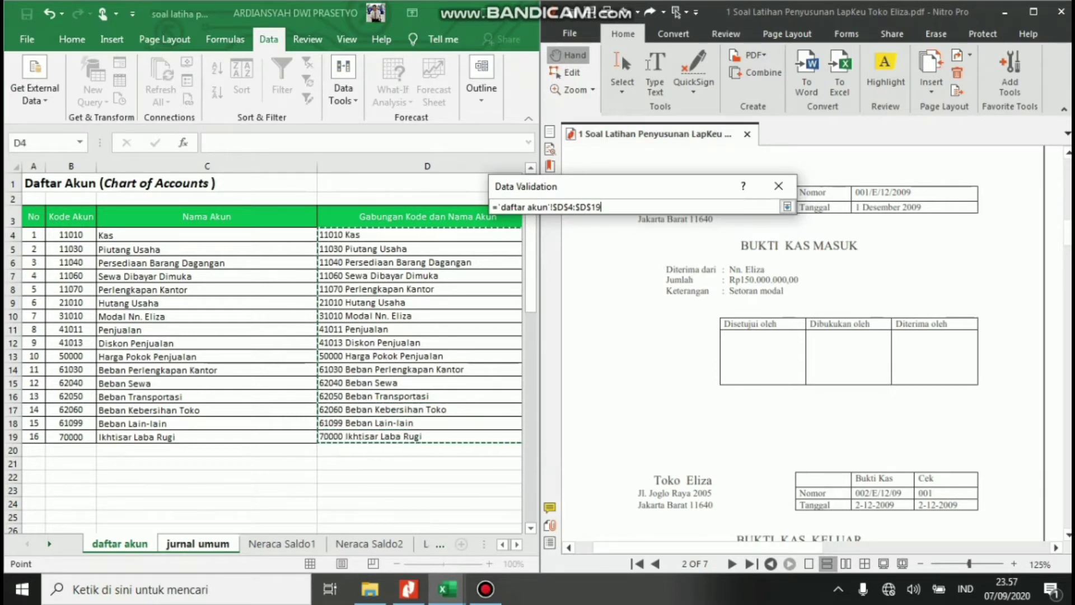
pyautogui.press('Return')
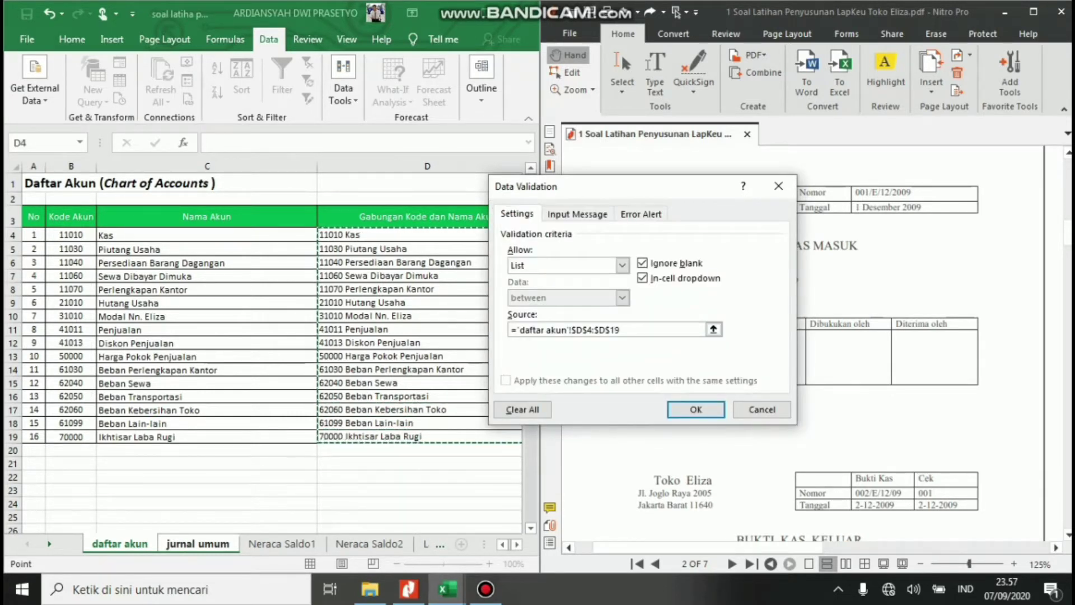
pyautogui.press('Return')
# Check the account dropdown list in cell C5 of the Kode dan Nama Akun column without choosing an account.
pyautogui.click(275, 306)
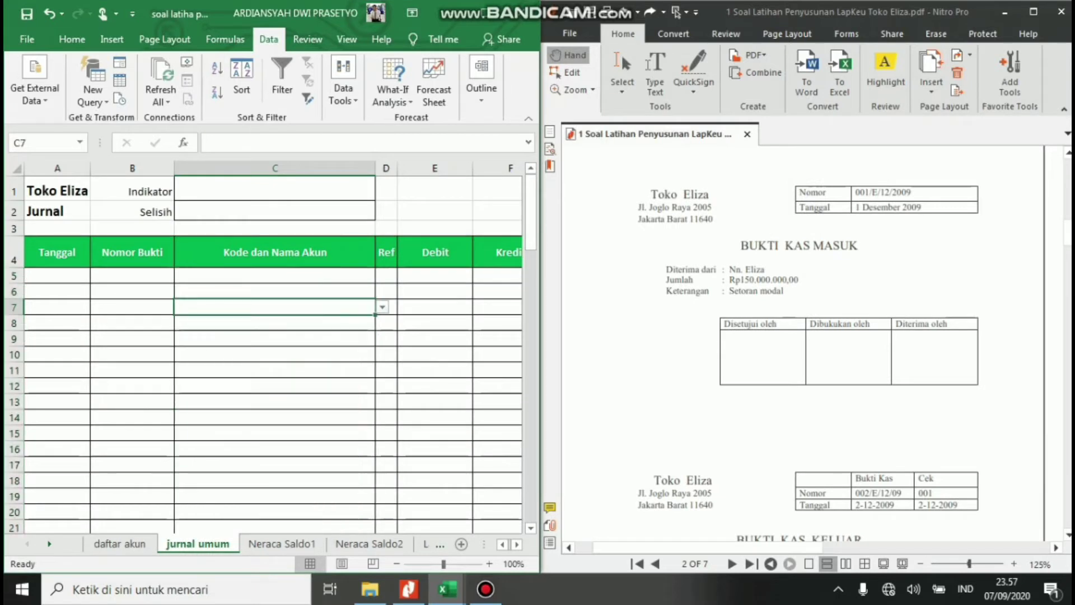
pyautogui.click(274, 275)
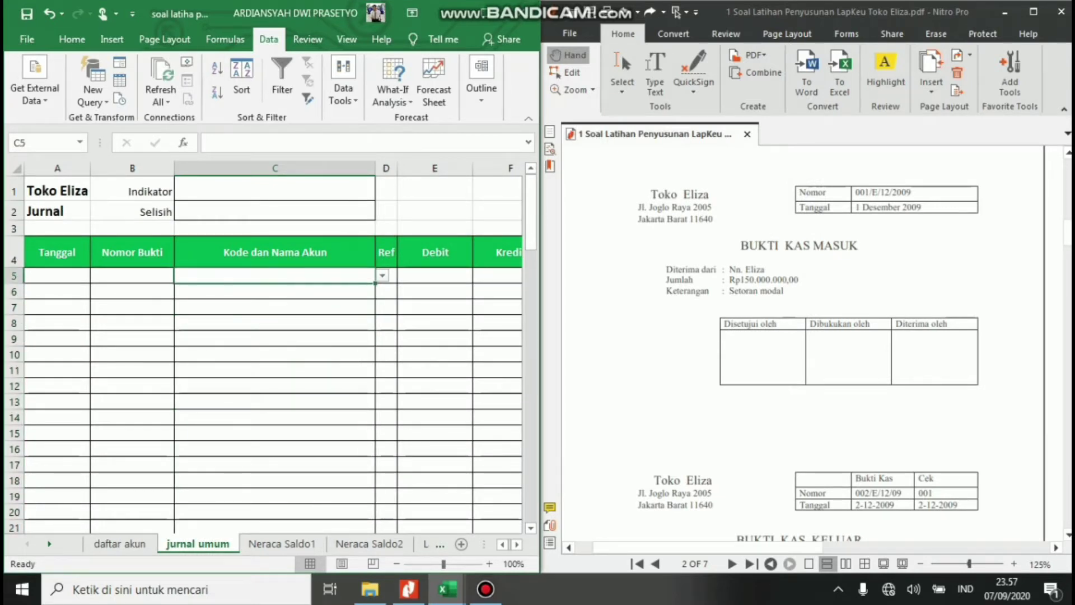
pyautogui.hotkey('alt', 'Down')
pyautogui.press('Down')
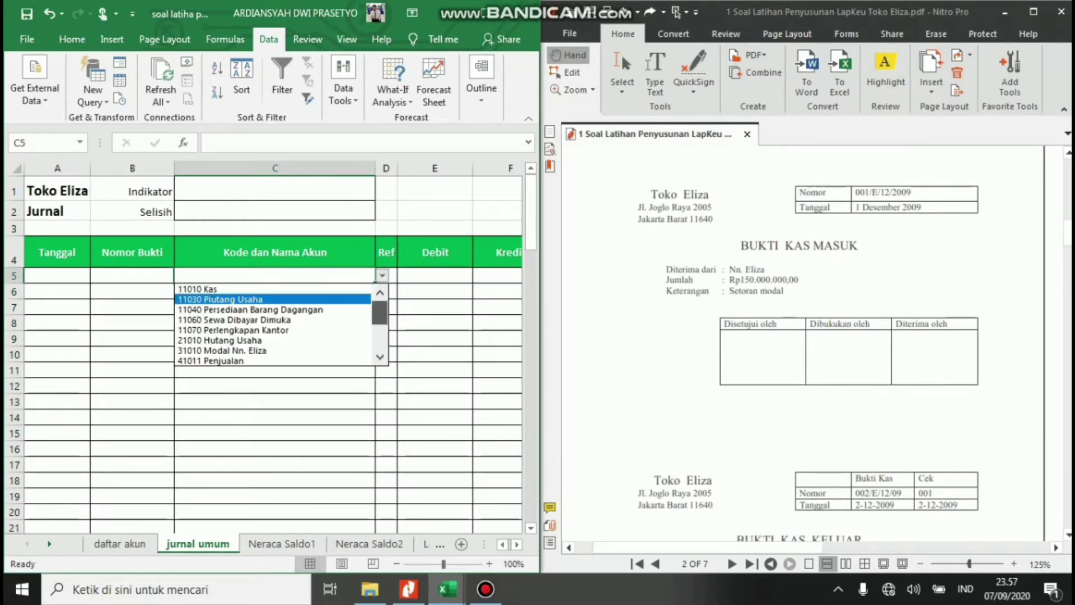
pyautogui.moveTo(379, 312)
pyautogui.mouseDown()
pyautogui.moveTo(380, 334)
pyautogui.moveTo(380, 312)
pyautogui.mouseUp()
pyautogui.press('Escape')
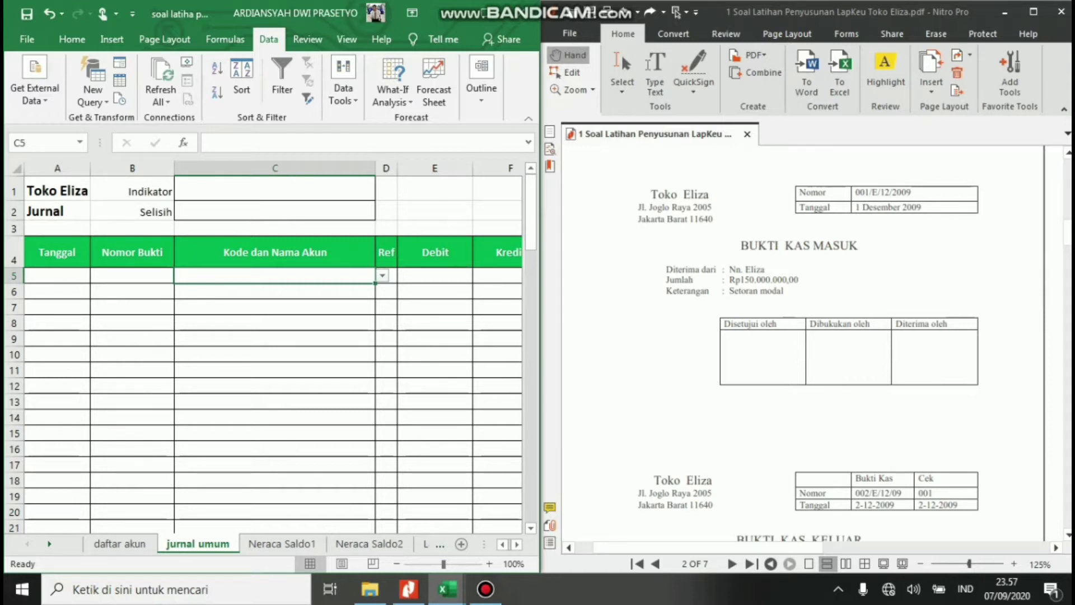
# Enter the formula =SUM(E:E)-SUM(F:F) in the Selisih cell C2 to subtract total credits from total debits.
pyautogui.click(274, 189)
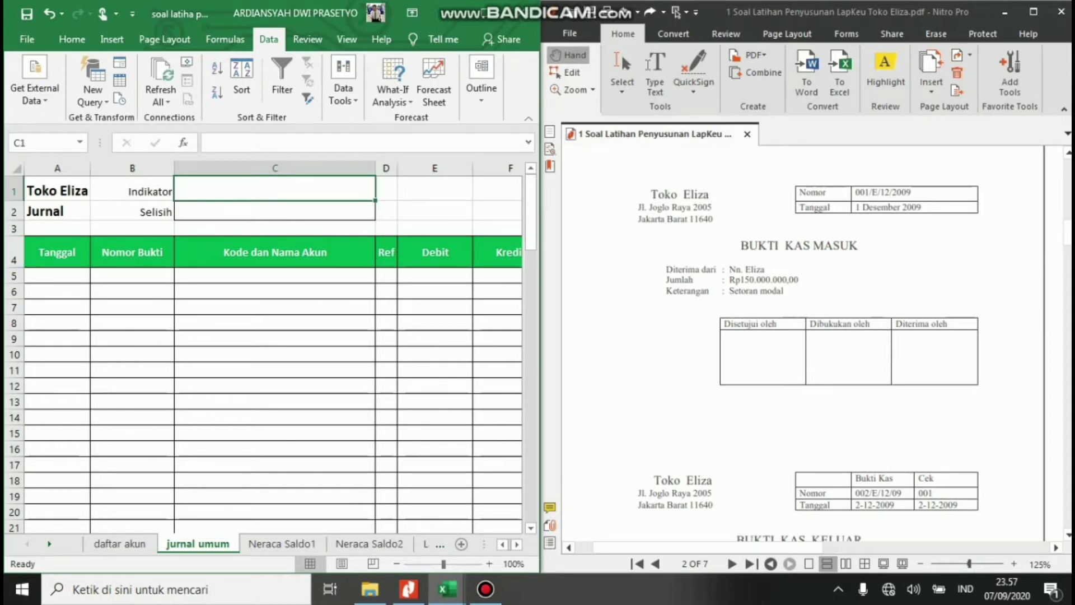
pyautogui.click(275, 210)
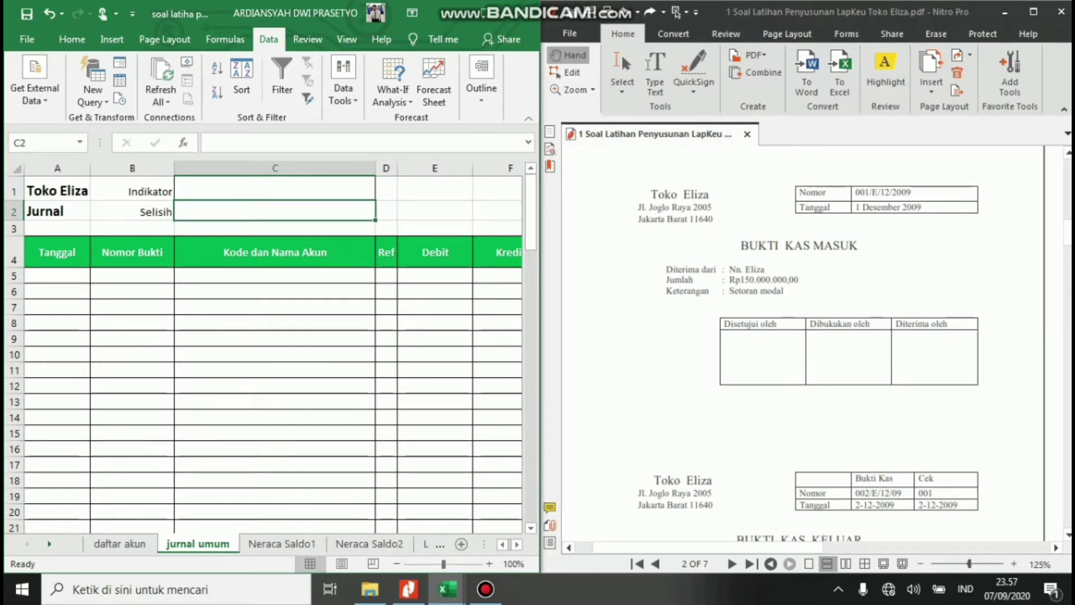
pyautogui.doubleClick(275, 211)
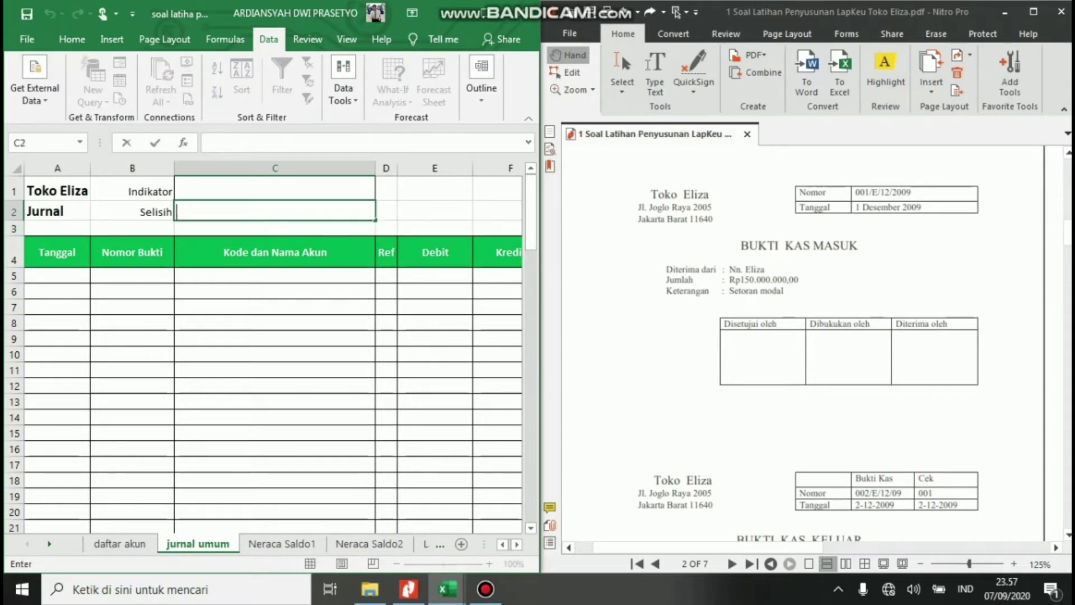
pyautogui.write('=sum')
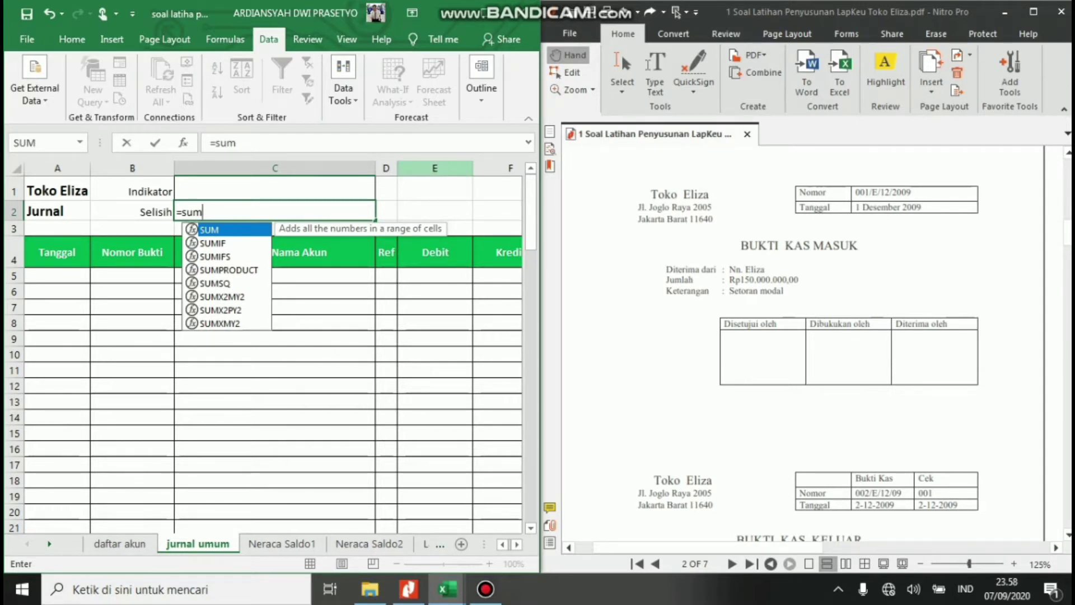
pyautogui.click(435, 168)
pyautogui.doubleClick(274, 212)
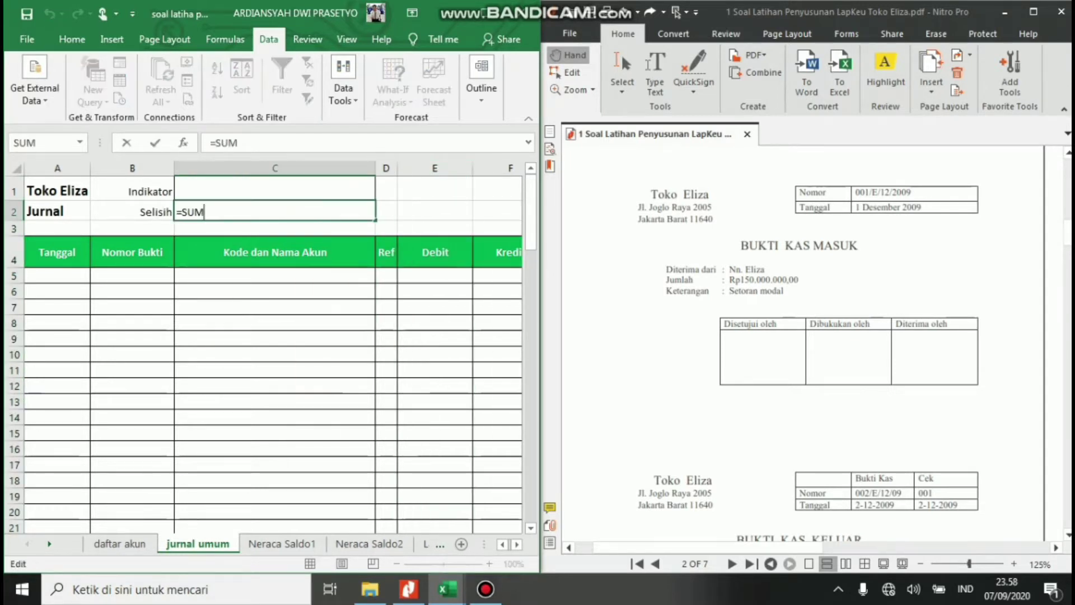
pyautogui.write('(')
pyautogui.click(435, 168)
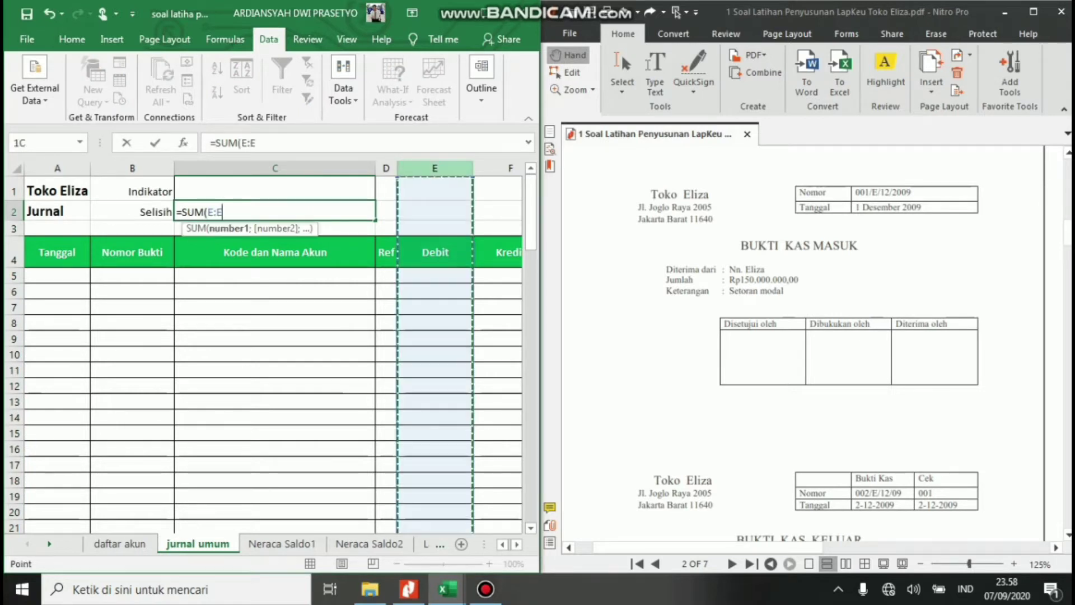
pyautogui.write(')-')
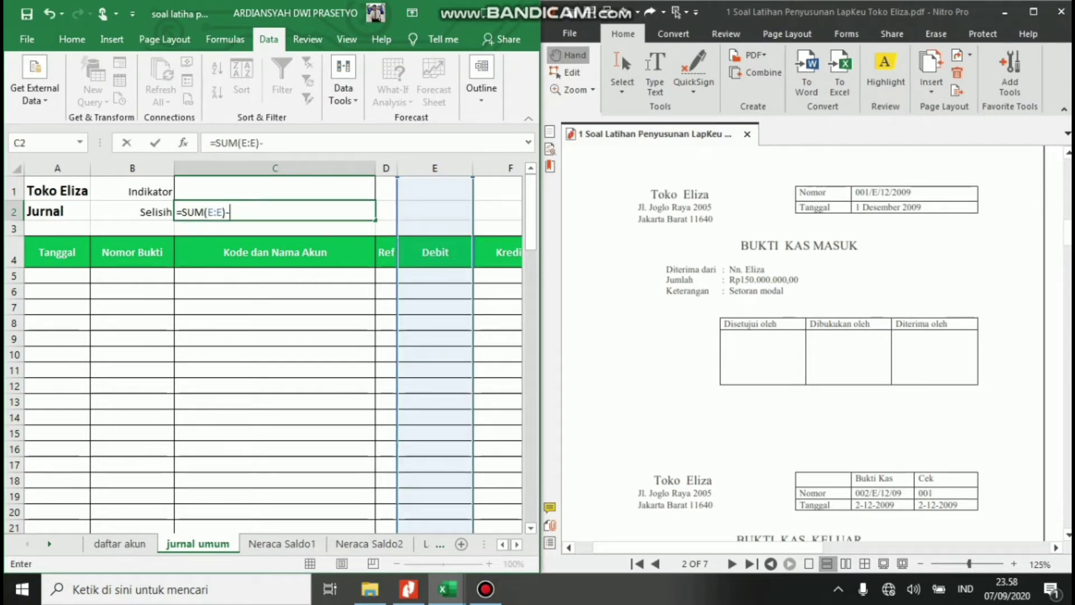
pyautogui.write('sum(')
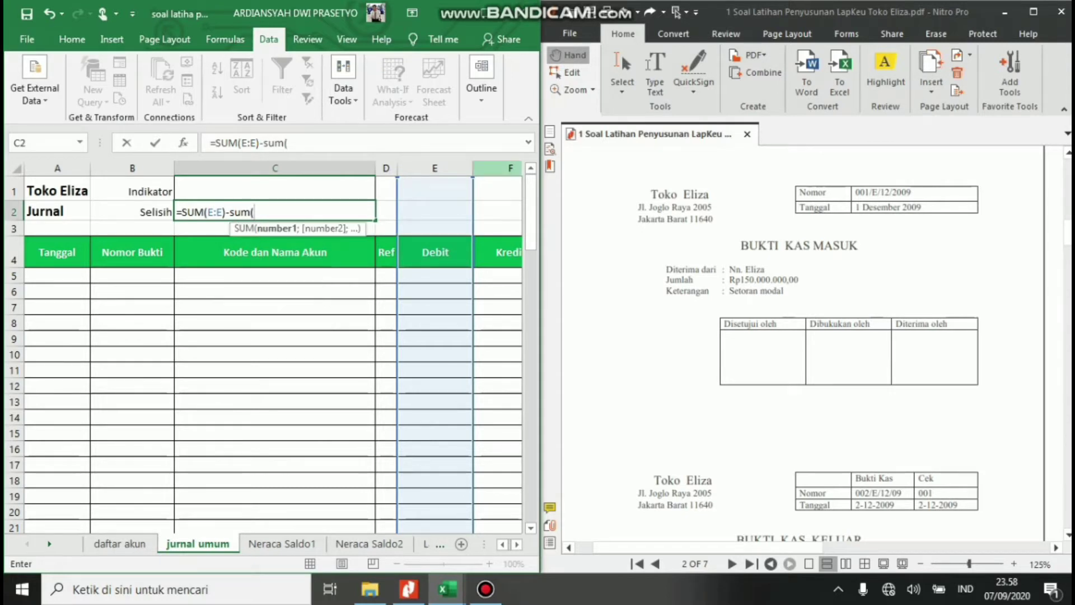
pyautogui.click(502, 168)
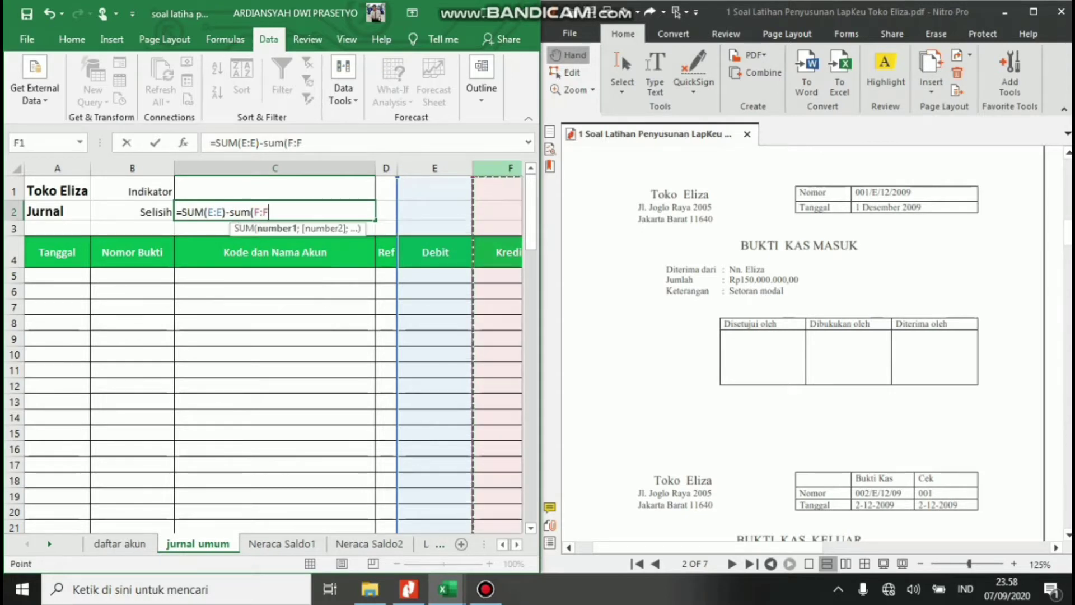
pyautogui.write(')')
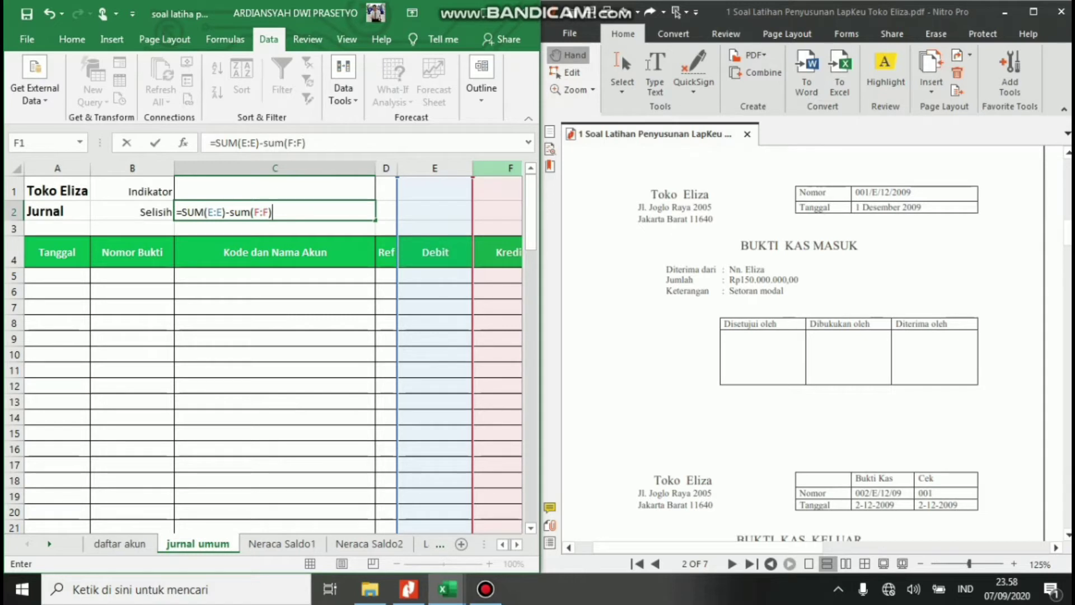
pyautogui.press('Return')
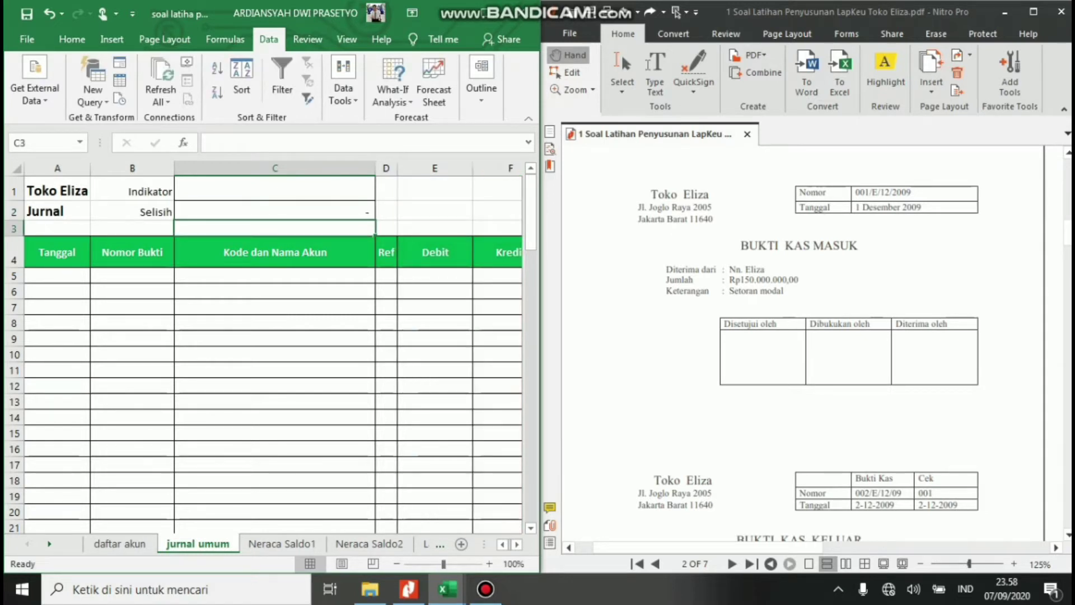
pyautogui.click(274, 211)
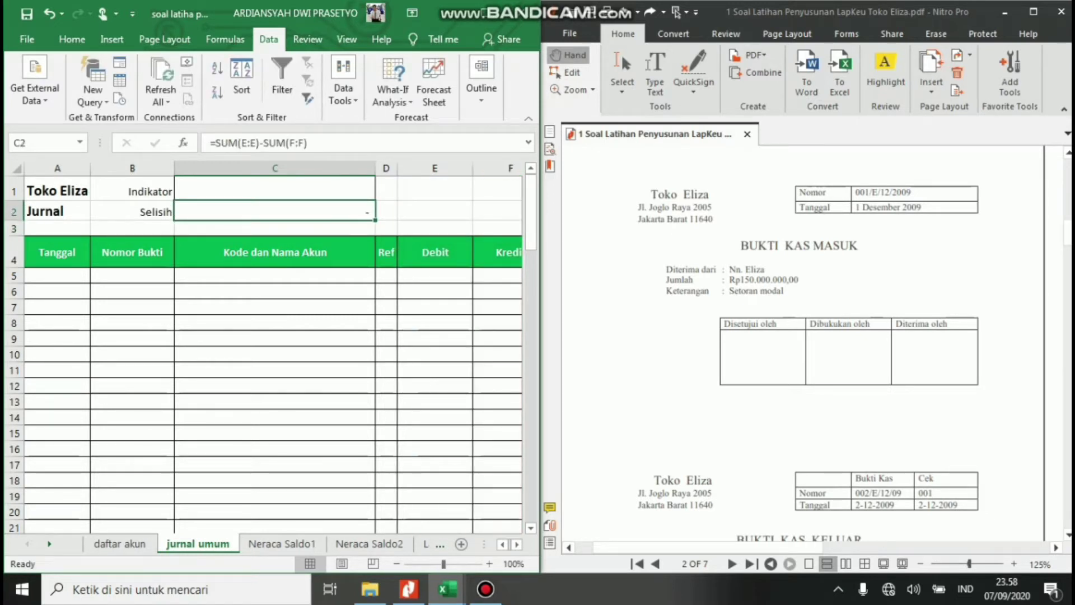
# Enter the formula =IF(C2=0; "BALANCE"; "TIDAK BALANCE") in the Indikator cell C1.
pyautogui.doubleClick(274, 188)
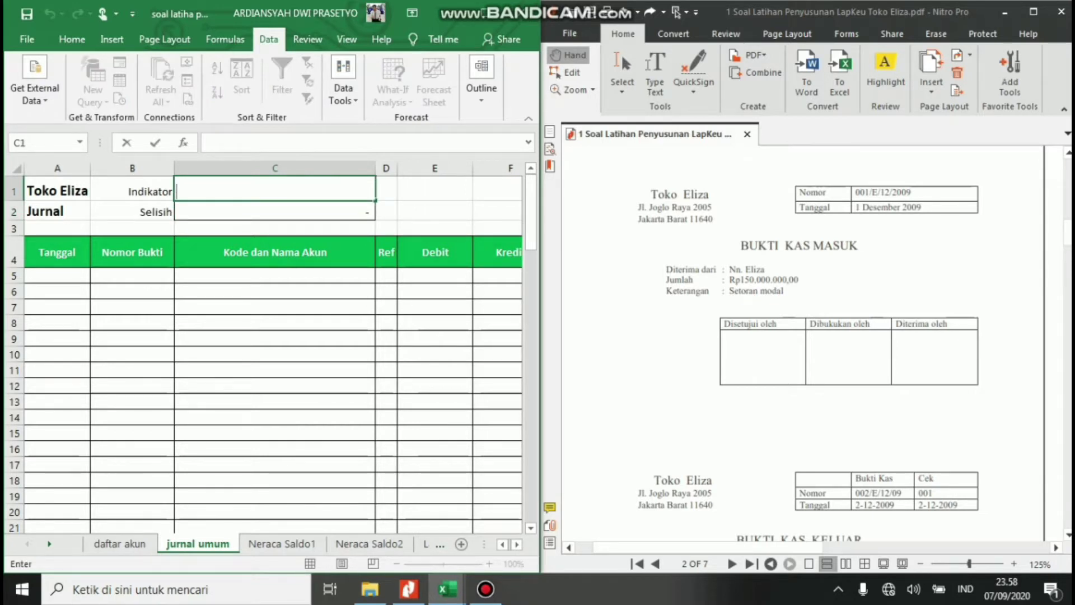
pyautogui.write('=if')
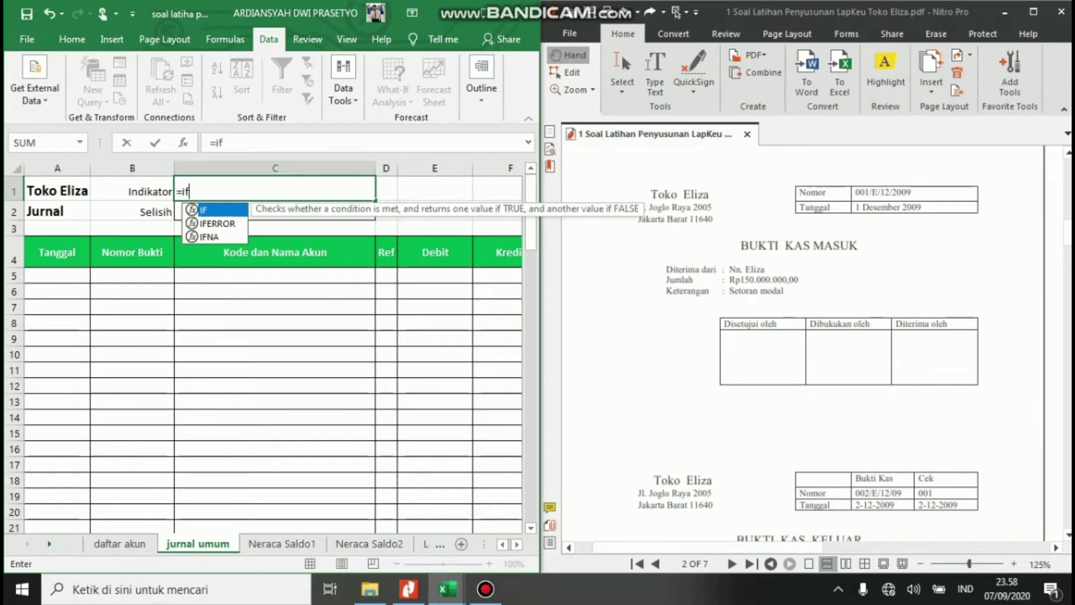
pyautogui.write('(')
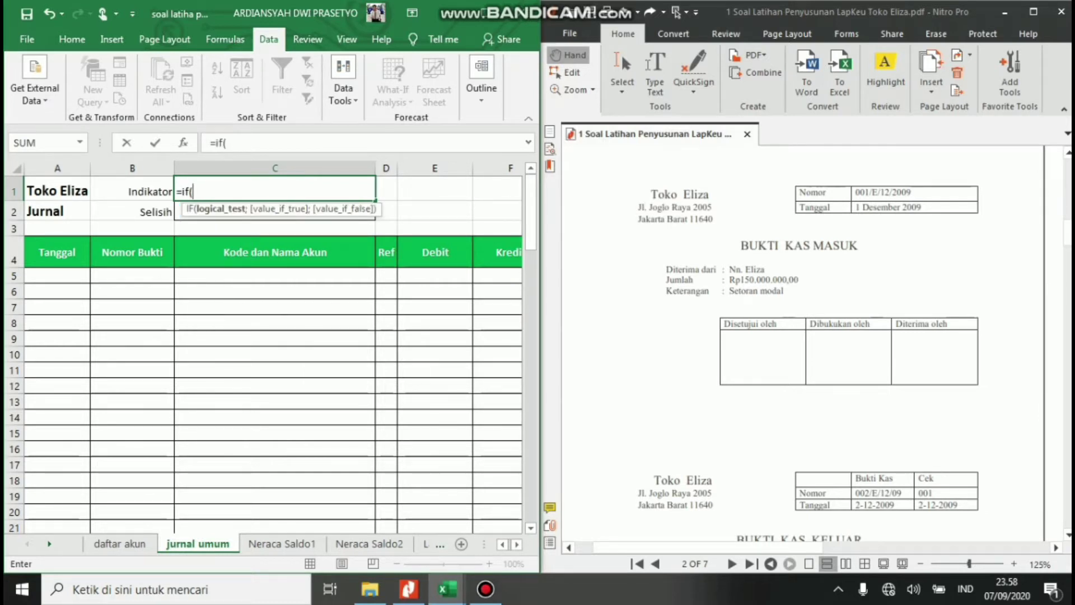
pyautogui.write('c2=')
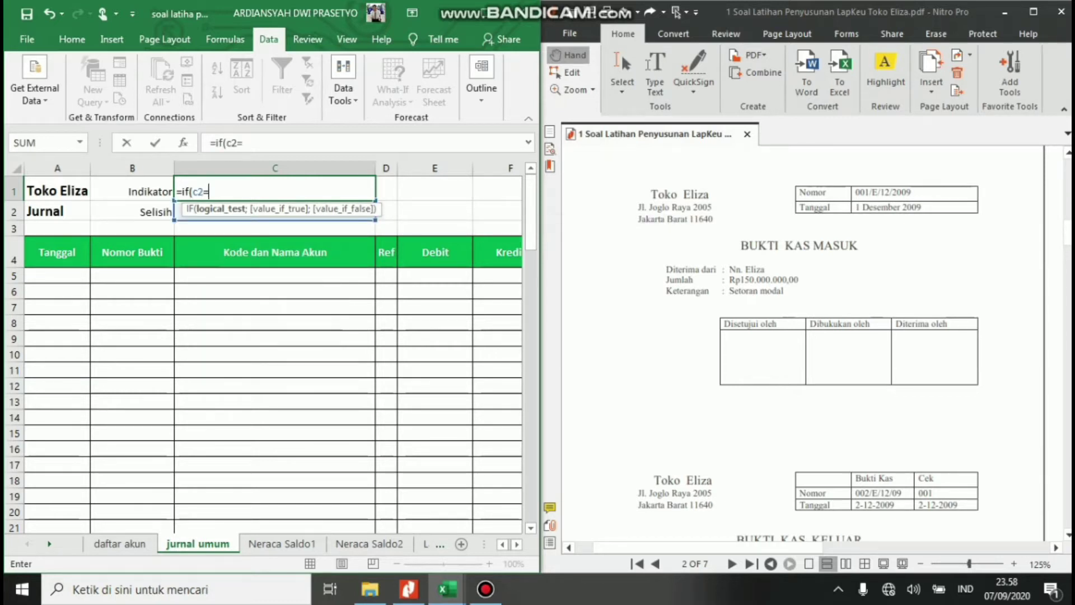
pyautogui.write('0;')
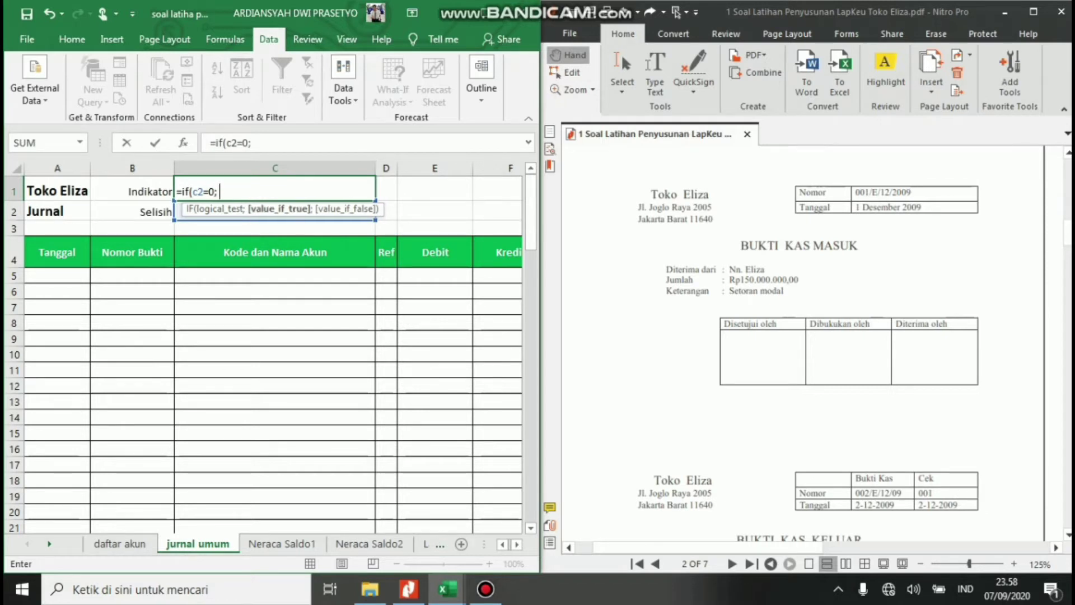
pyautogui.write(' "BALANCE')
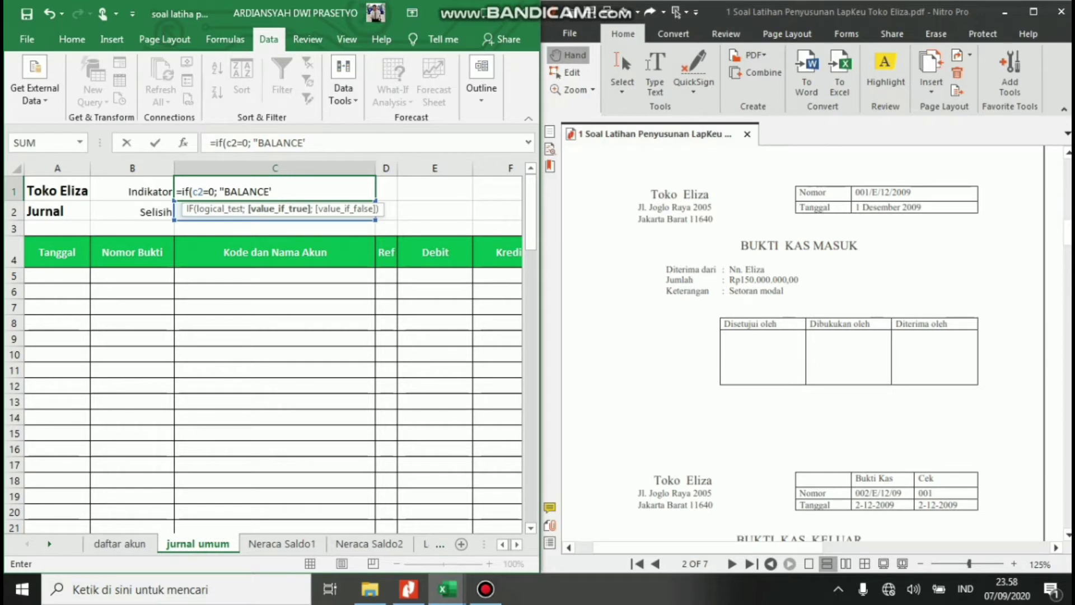
pyautogui.write('";')
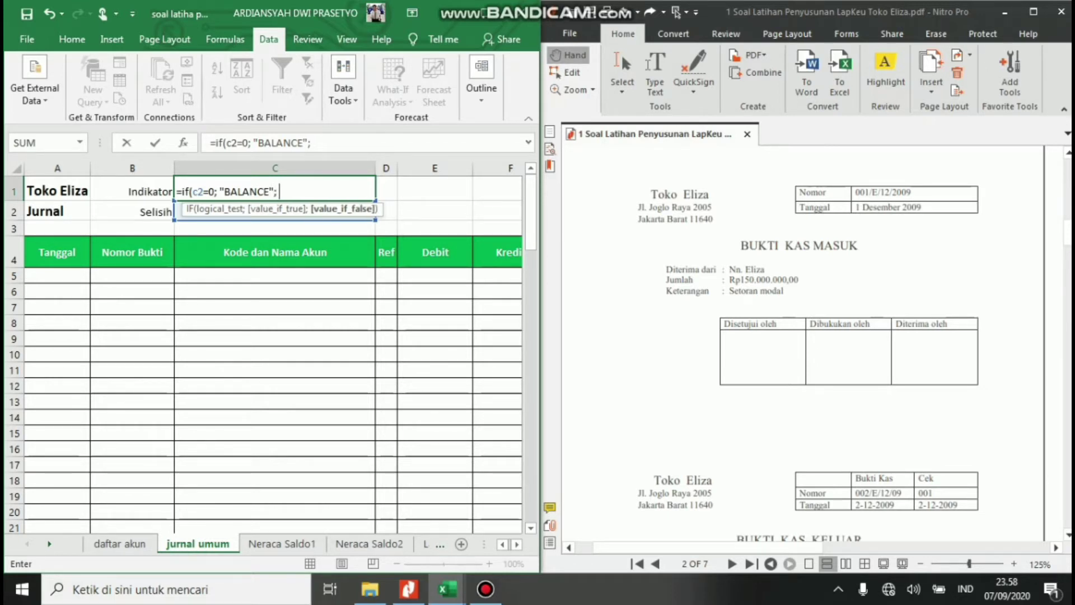
pyautogui.write(' "TIDAK BALAN')
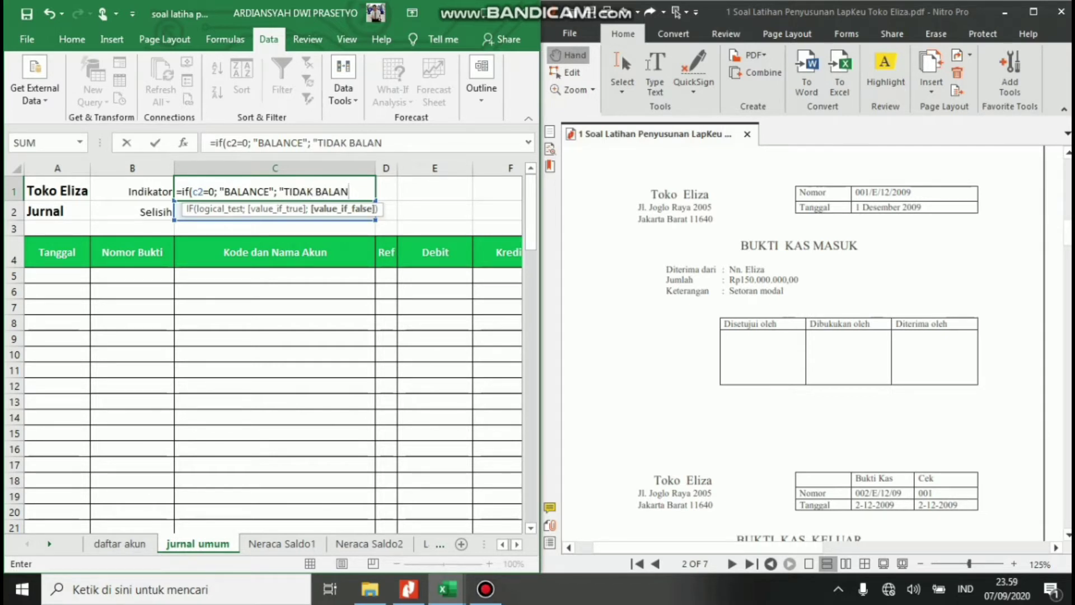
pyautogui.write('CE")')
pyautogui.press('Return')
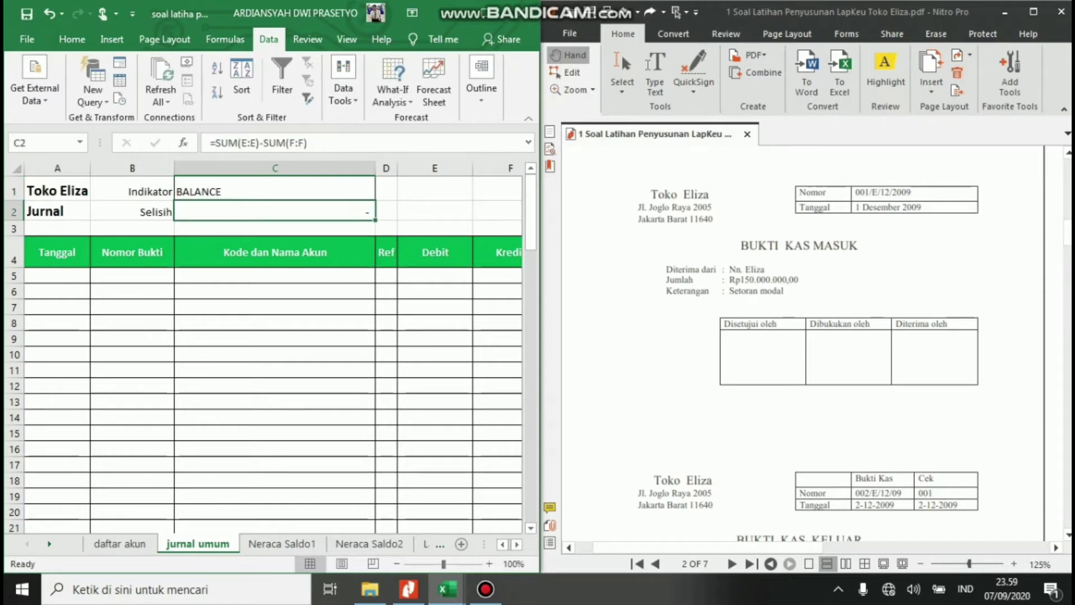
# Center the content of the Indikator cell C1 horizontally.
pyautogui.press('Up')
pyautogui.click(72, 39)
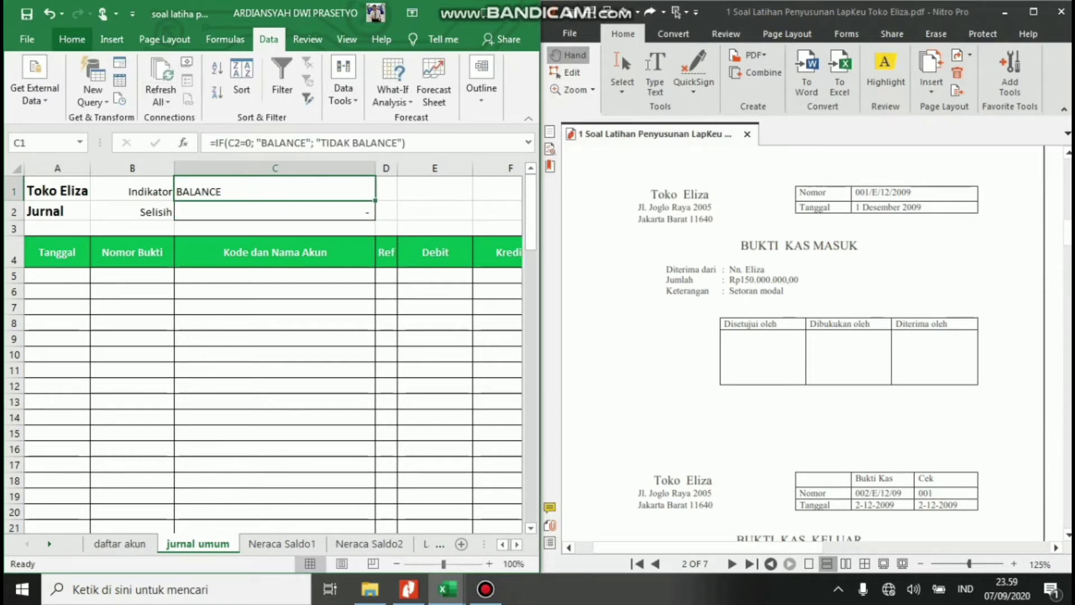
pyautogui.click(147, 84)
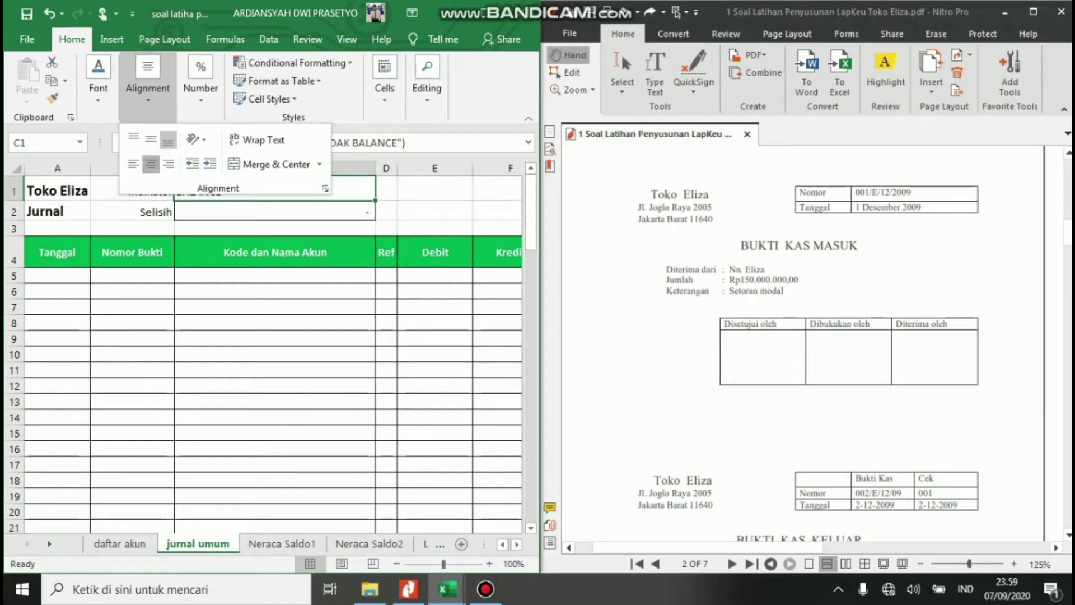
pyautogui.click(151, 165)
# Apply the Accounting number format to the entire Debit and Kredit columns, E and F.
pyautogui.moveTo(435, 275); pyautogui.dragTo(498, 291)
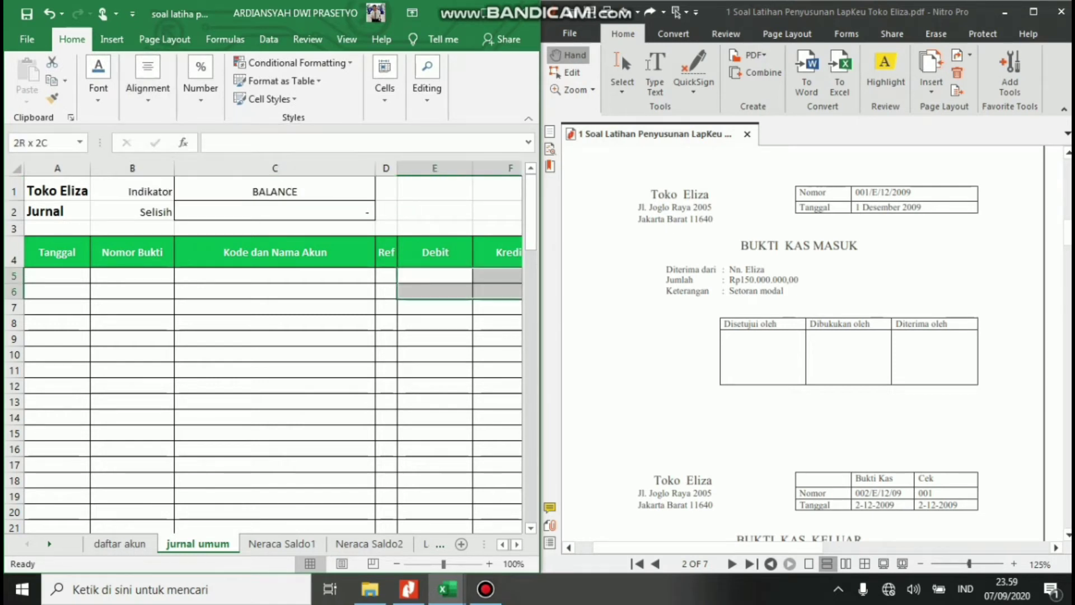
pyautogui.moveTo(435, 168); pyautogui.dragTo(504, 168)
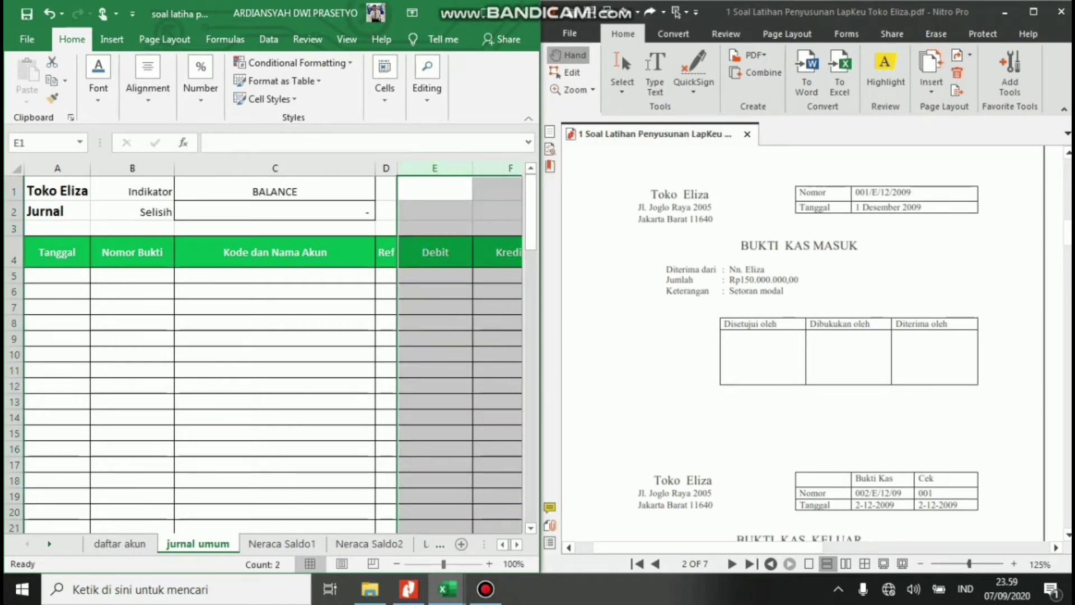
pyautogui.click(201, 79)
pyautogui.click(279, 139)
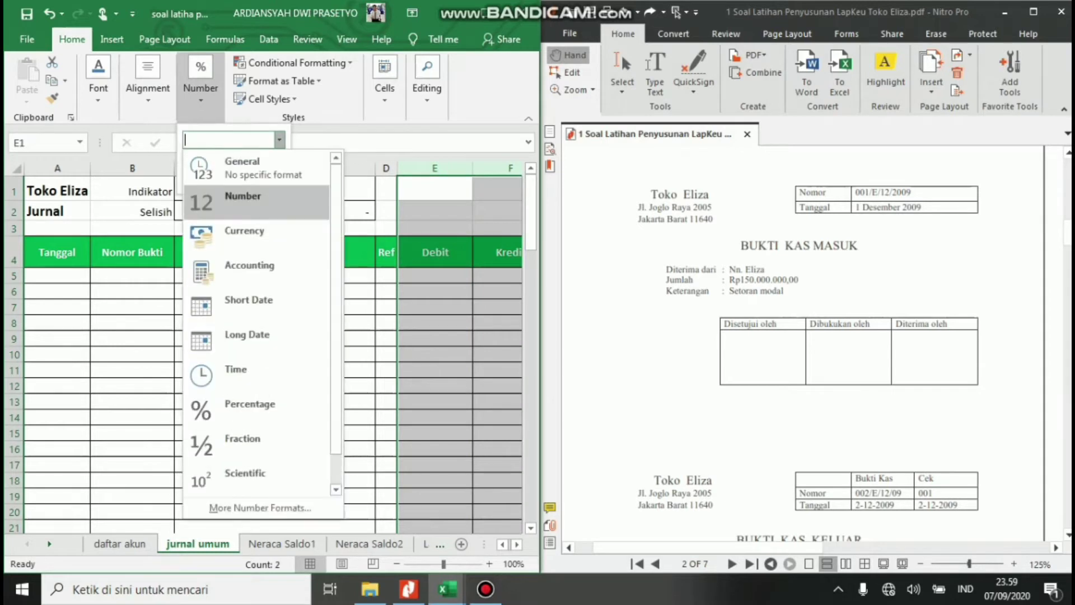
pyautogui.click(249, 268)
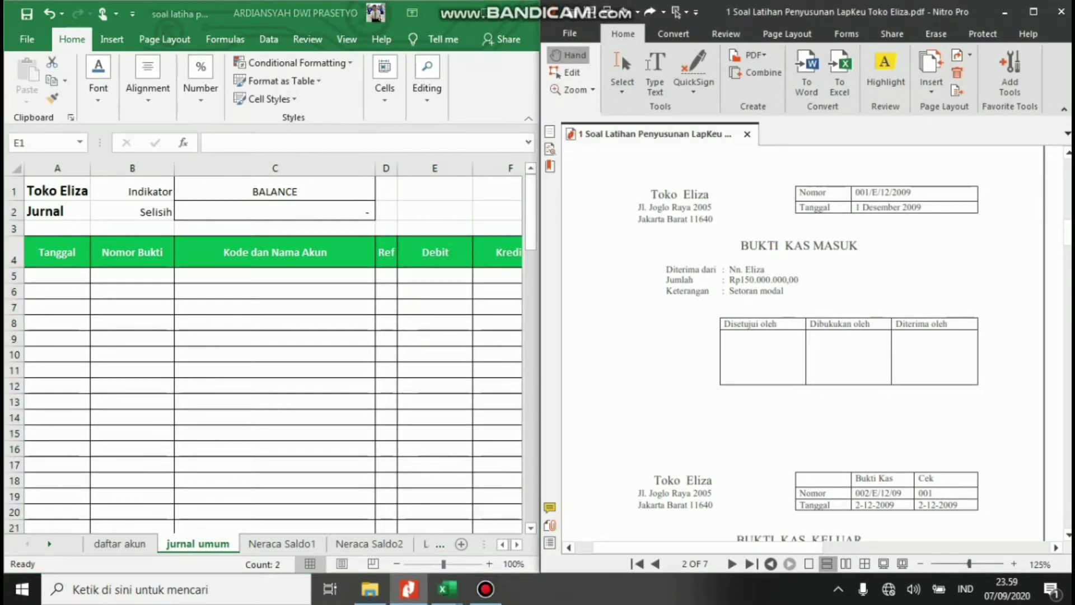
# Enter the first cash receipt's date, 1 Des 2009, in the Tanggal cell A5.
pyautogui.moveTo(812, 347); pyautogui.dragTo(825, 373)
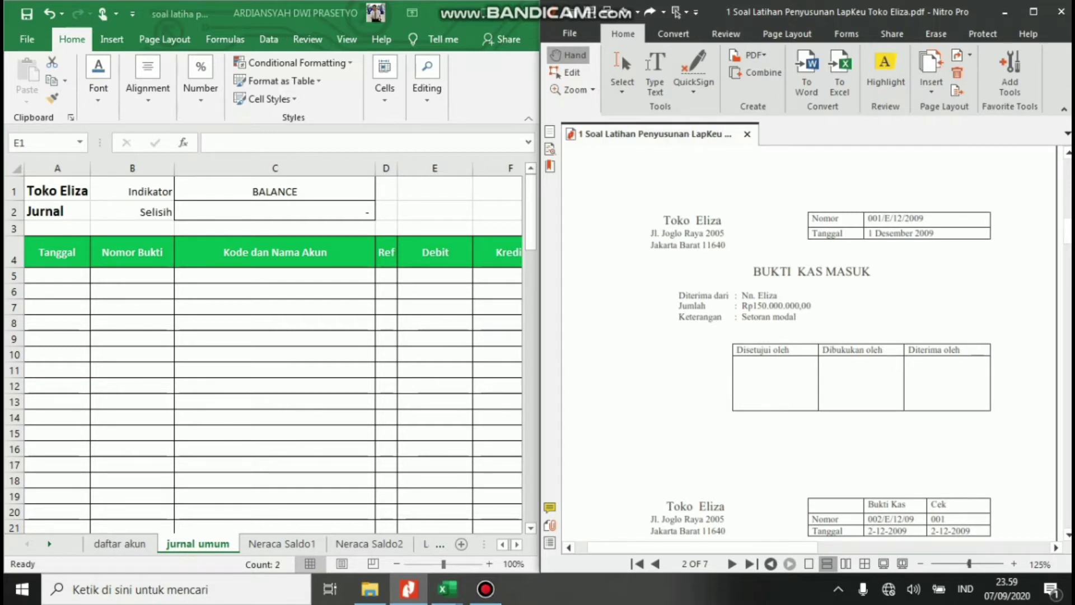
pyautogui.click(57, 275)
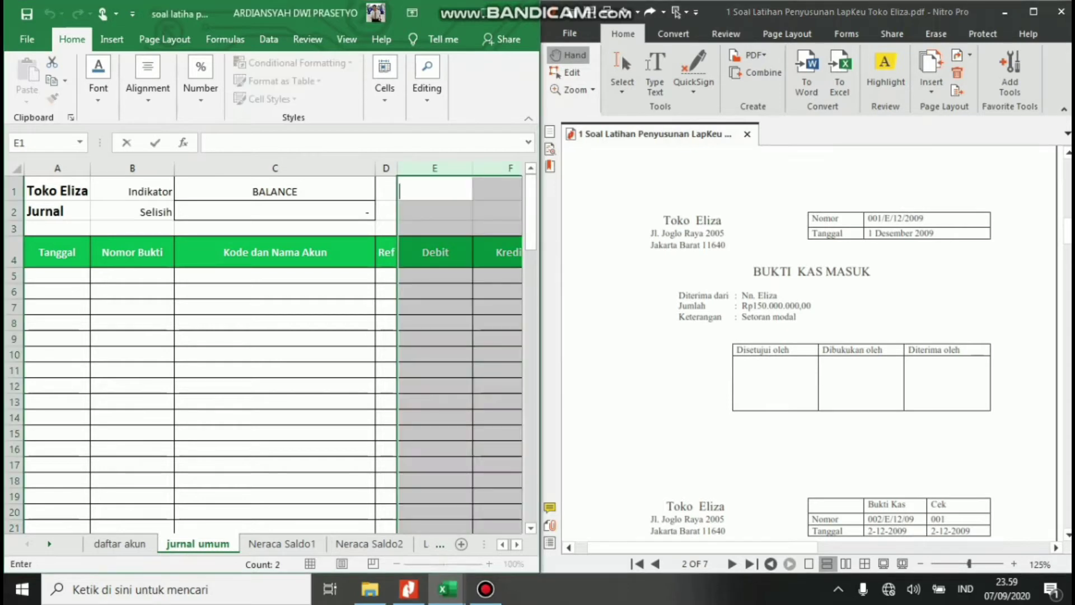
pyautogui.doubleClick(58, 275)
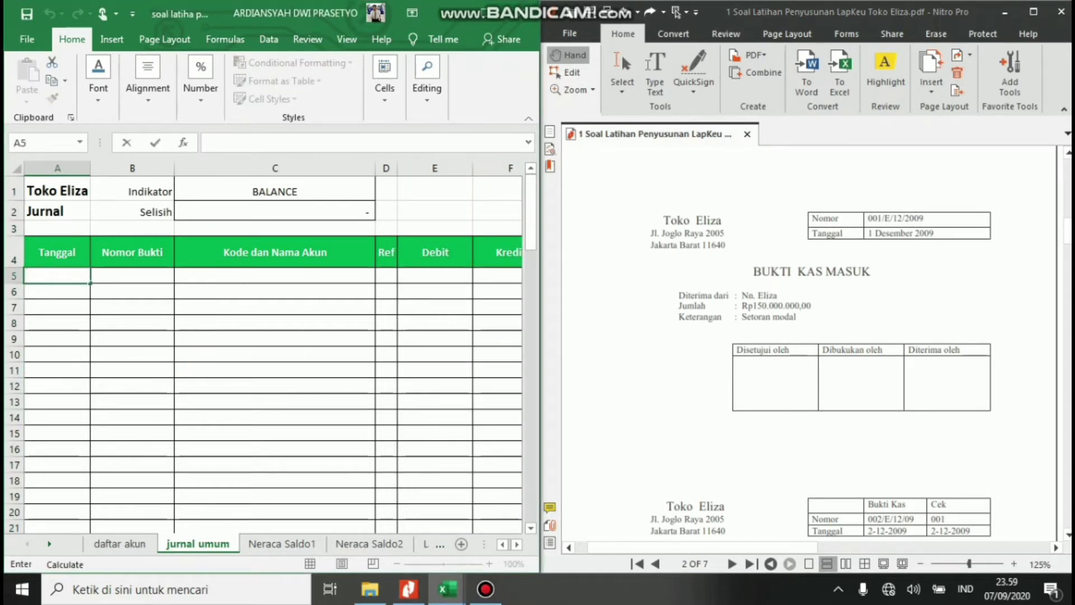
pyautogui.write('1 dE')
pyautogui.press('BackSpace')
pyautogui.press('BackSpace')
pyautogui.write('Des 2009')
pyautogui.press('Return')
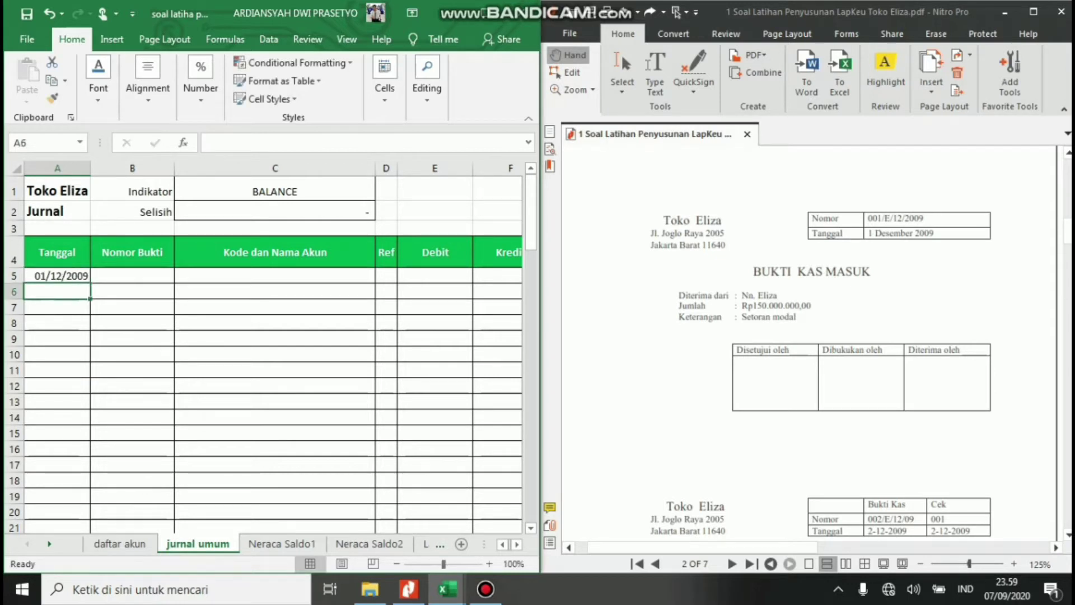
# Enter the first cash receipt's voucher number, 001/E/12/2009, in the Nomor Bukti cell B5.
pyautogui.click(133, 252)
pyautogui.doubleClick(132, 276)
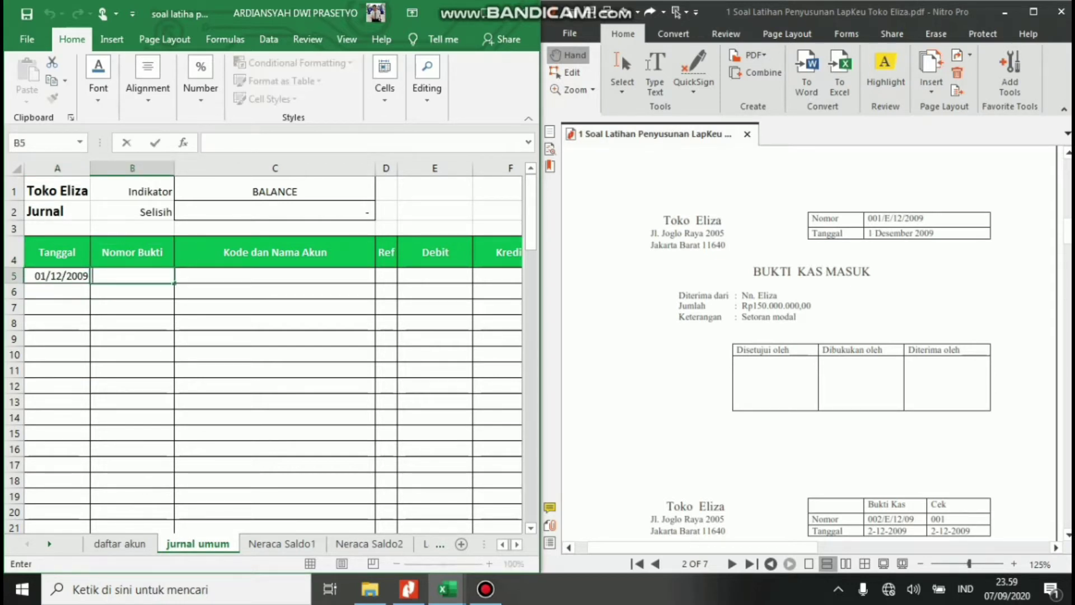
pyautogui.write('001/E/1')
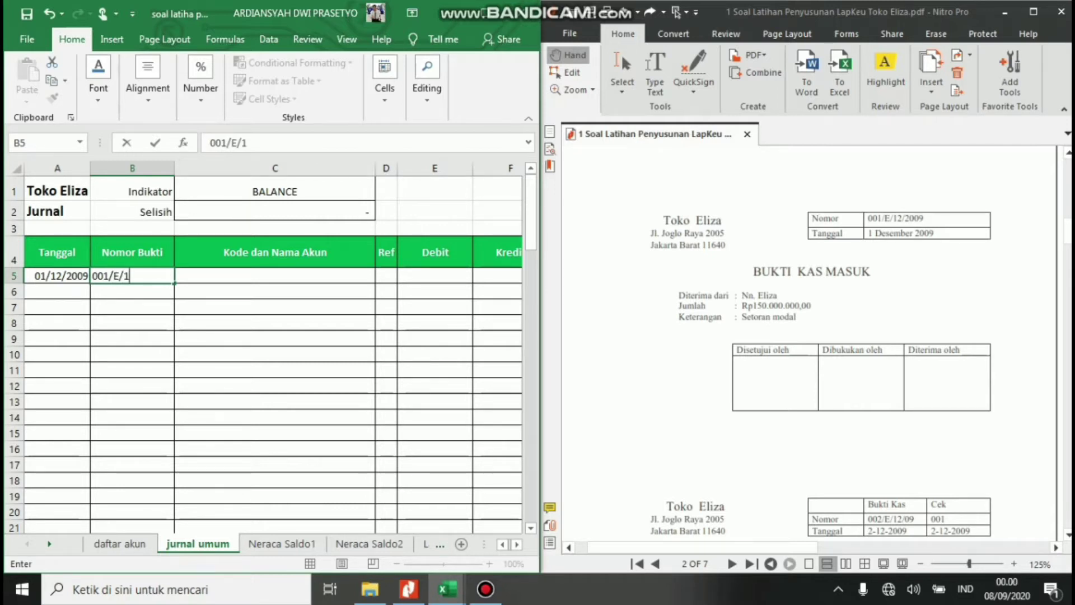
pyautogui.write('2/2009')
pyautogui.press('Tab')
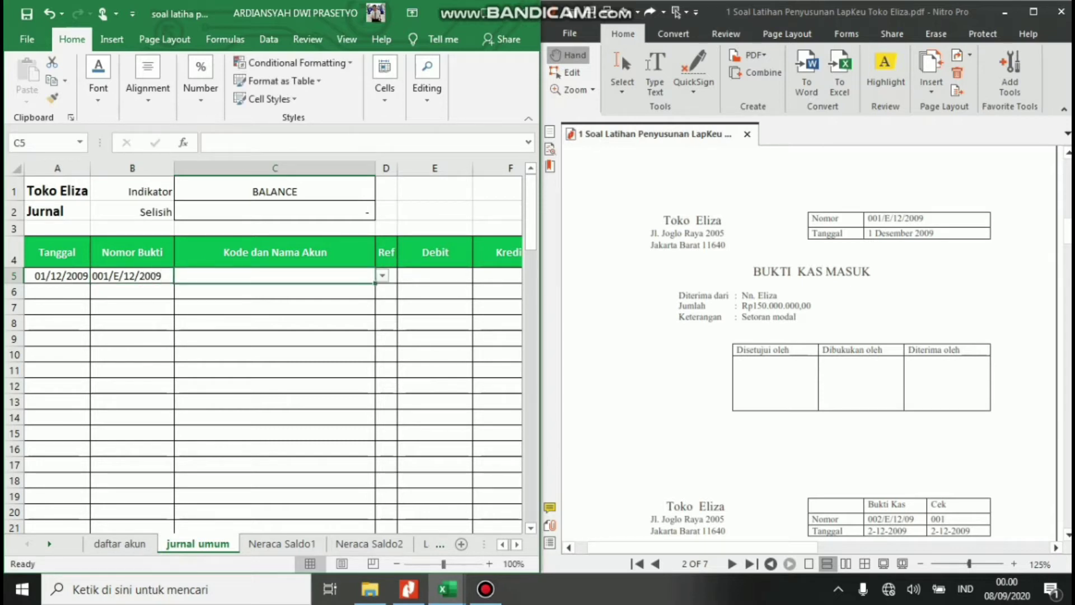
# Choose account 11010 Kas for C5 and the owner's capital account 31010 for C6 from the account dropdowns.
pyautogui.hotkey('alt', 'Down')
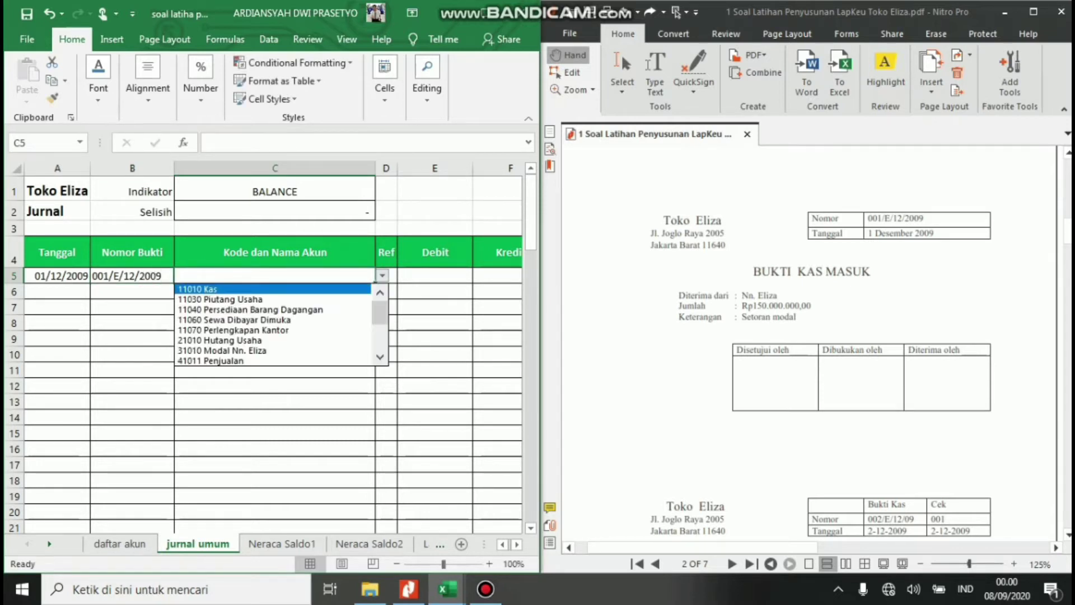
pyautogui.press('Return')
pyautogui.press('Down')
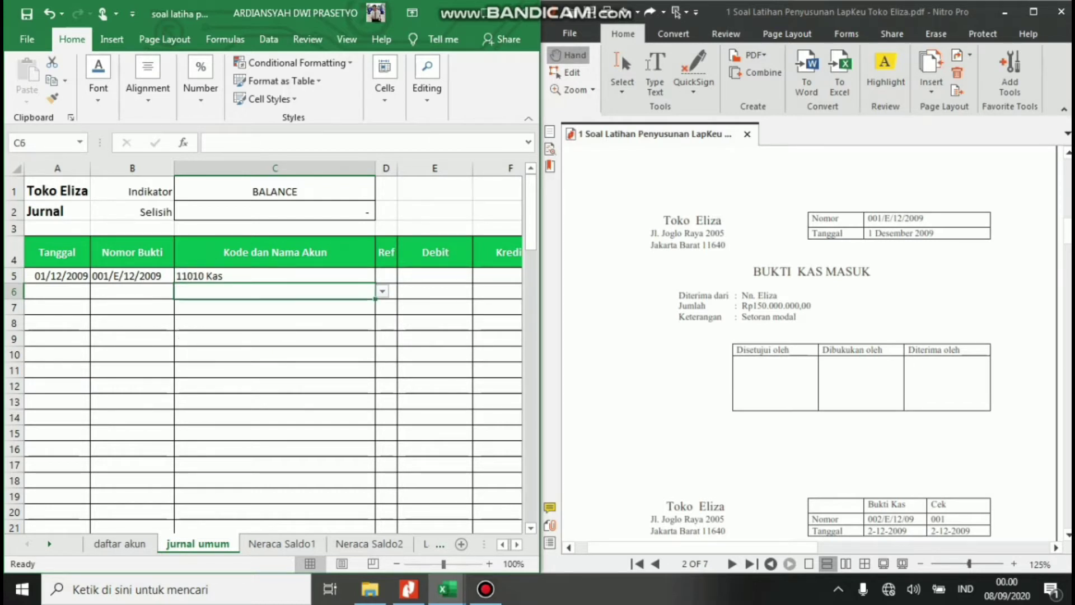
pyautogui.press('BackSpace')
pyautogui.hotkey('alt', 'Down')
pyautogui.press('Down')
pyautogui.press('Down')
pyautogui.press('Down')
pyautogui.press('Down')
pyautogui.press('Down')
pyautogui.press('Down')
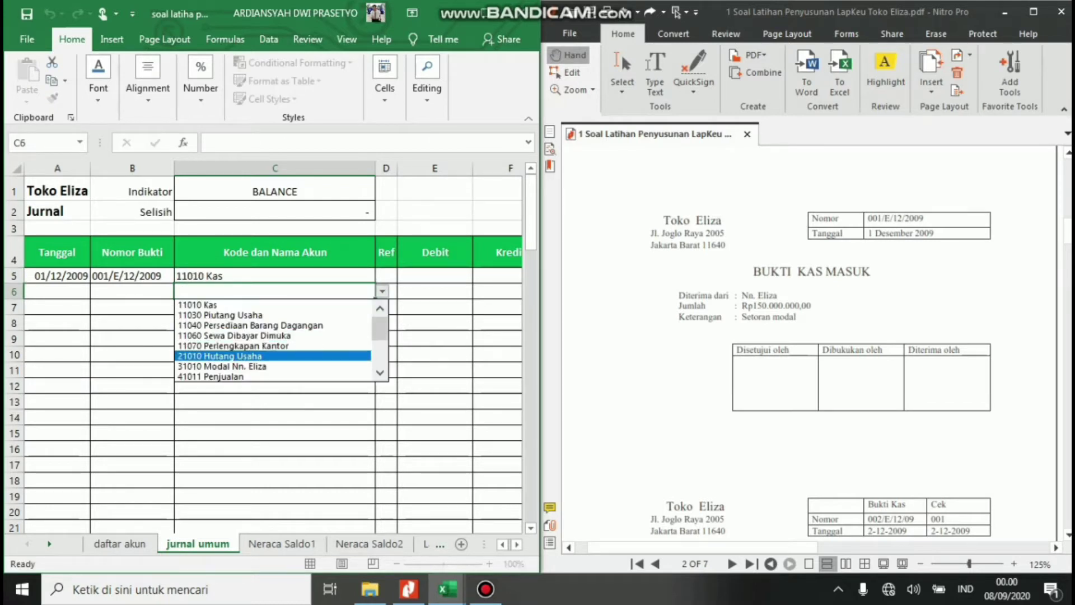
pyautogui.press('Return')
# Enter 150000000 as the Debit amount for Kas in cell E5.
pyautogui.press('Up')
pyautogui.press('Right')
pyautogui.press('Right')
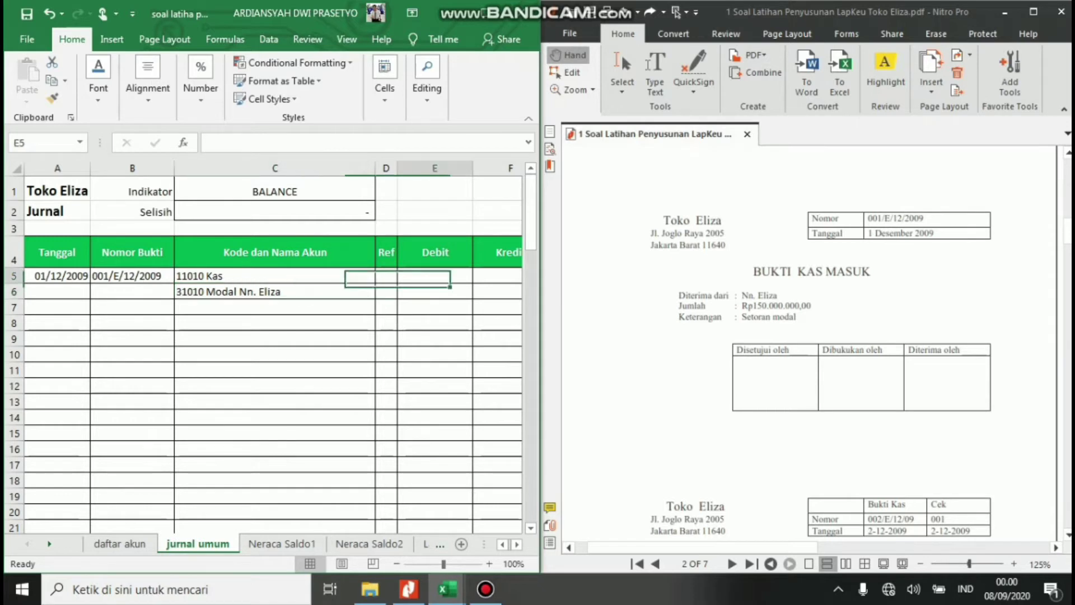
pyautogui.press('BackSpace')
pyautogui.write('150000000')
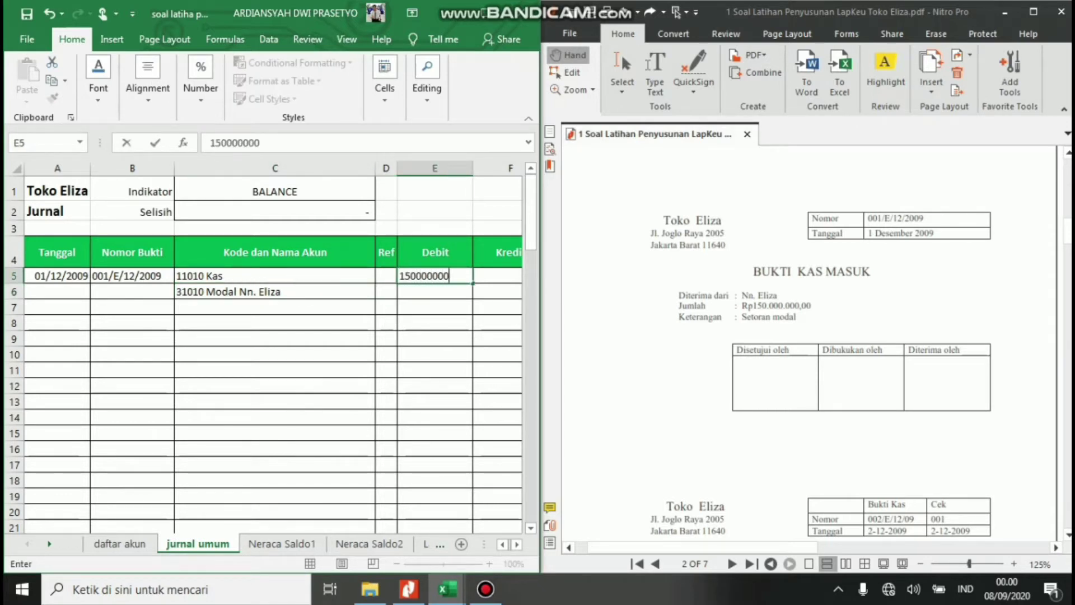
pyautogui.press('Return')
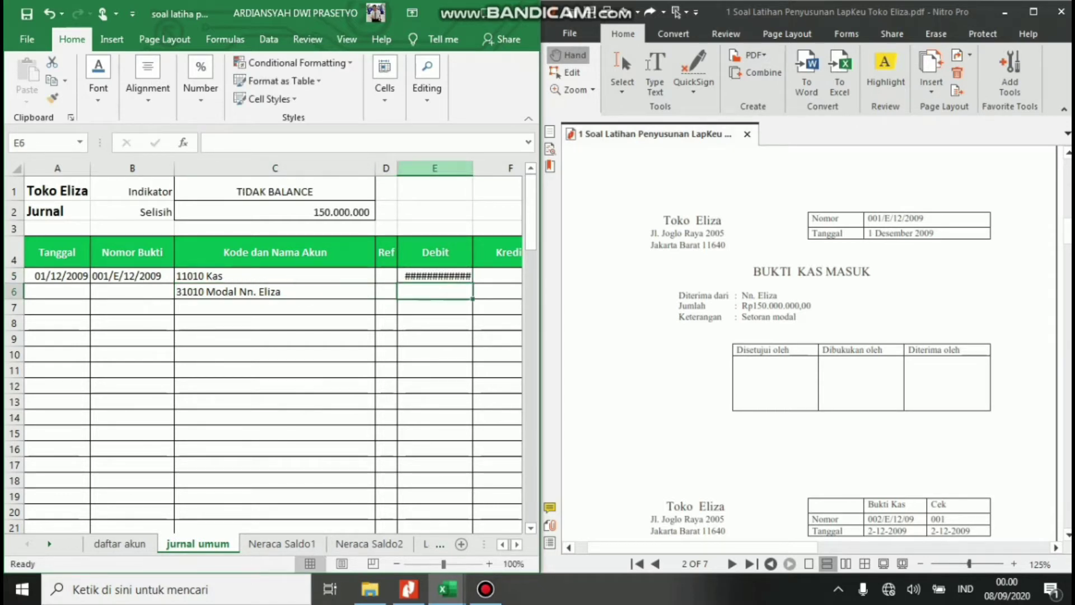
# Make room for the amounts by narrowing column C, autofitting Debit column E and widening the workbook window.
pyautogui.moveTo(375, 168); pyautogui.dragTo(317, 168)
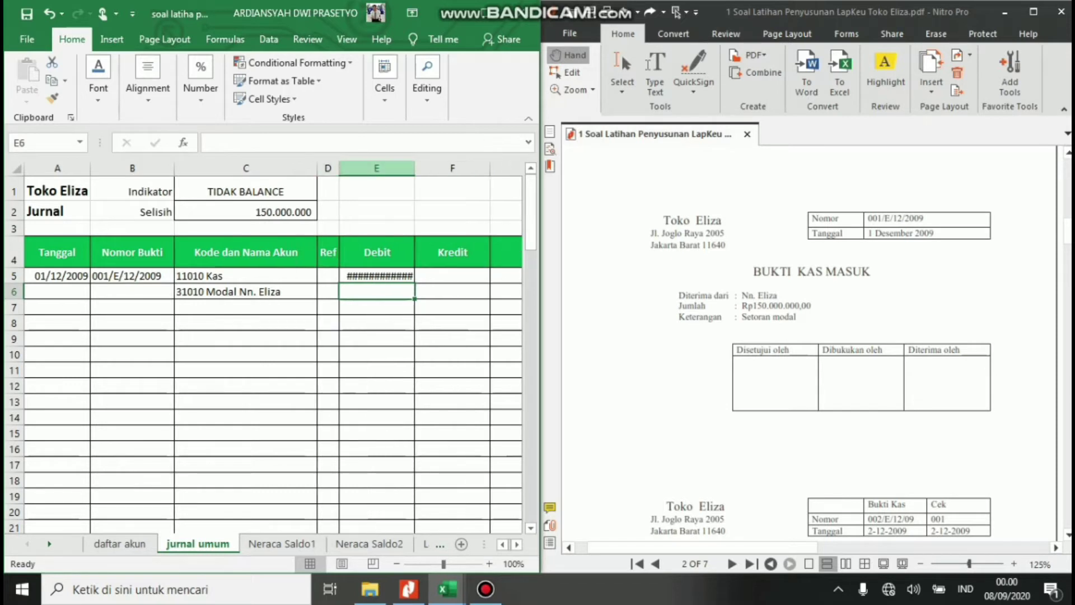
pyautogui.doubleClick(414, 168)
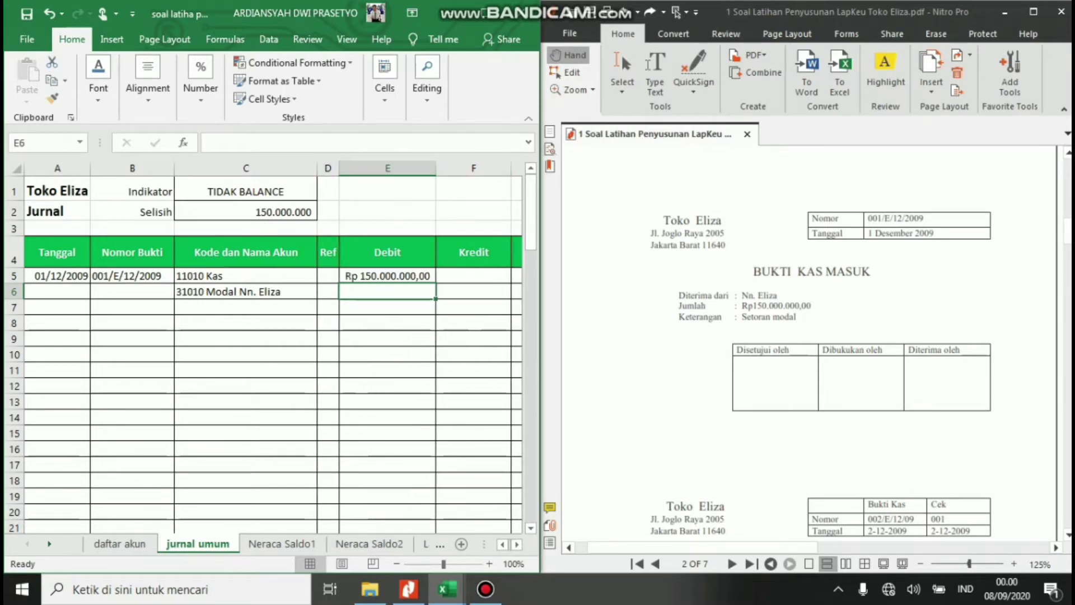
pyautogui.moveTo(540, 177); pyautogui.dragTo(605, 177)
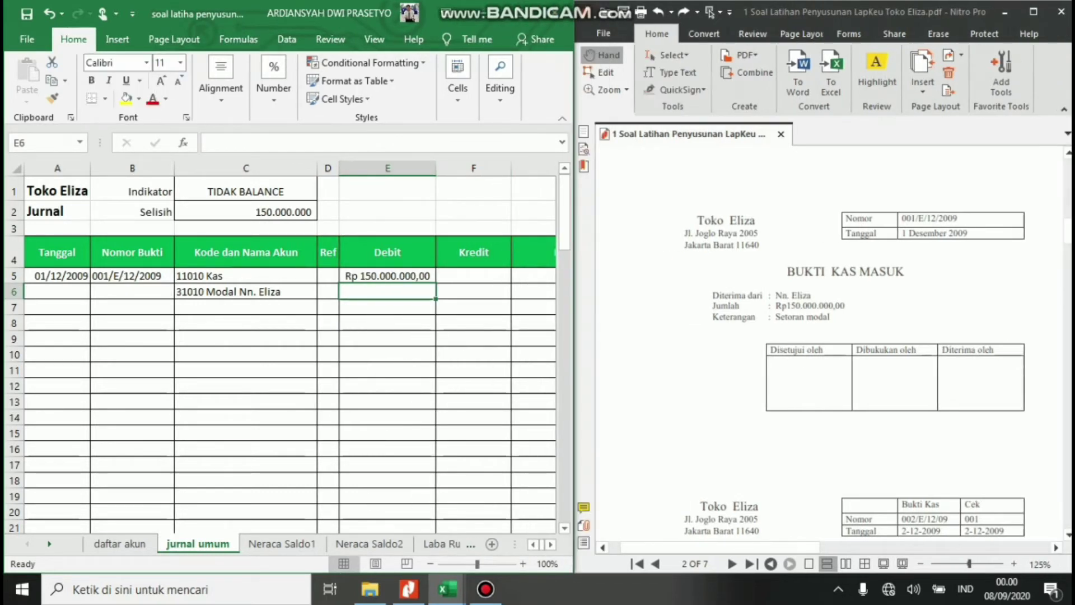
# Enter 150000000 as the Kredit amount in F6 and widen column F to fit it.
pyautogui.doubleClick(474, 275)
pyautogui.doubleClick(474, 291)
pyautogui.write('15')
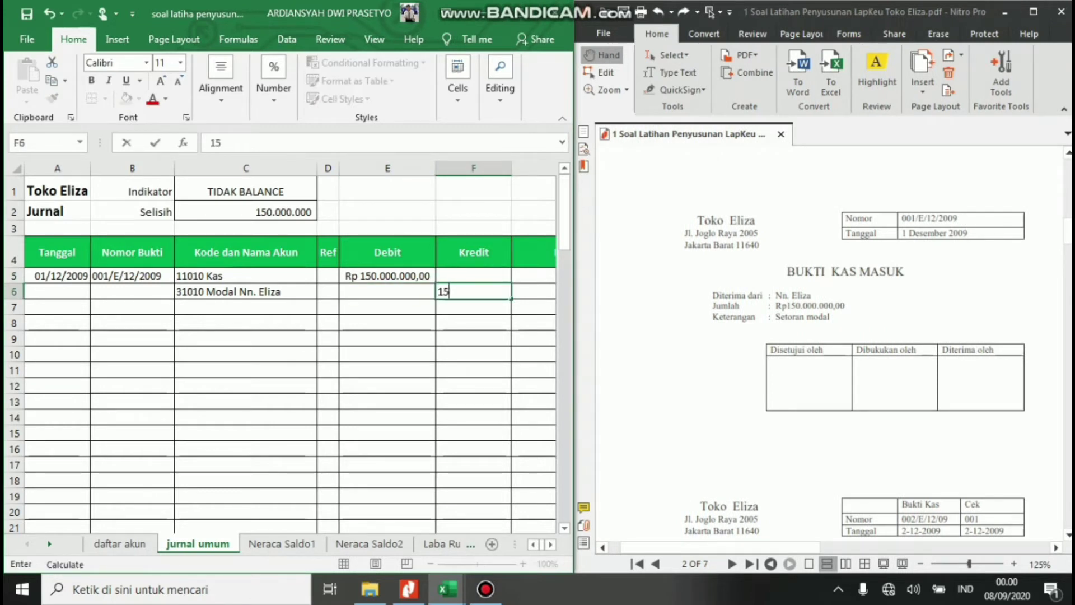
pyautogui.write('0000000')
pyautogui.press('Return')
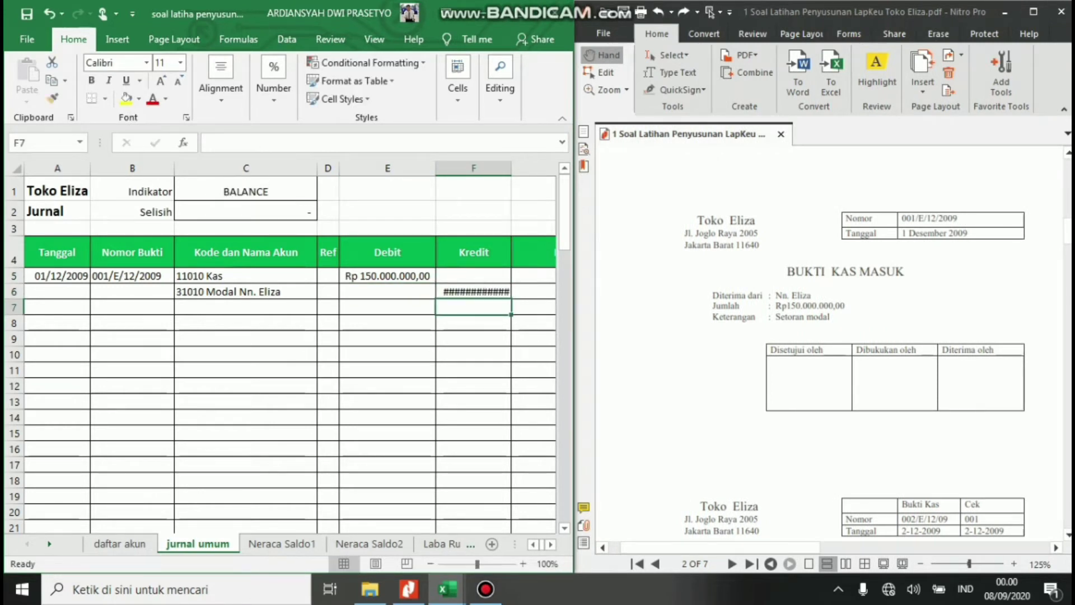
pyautogui.moveTo(510, 168); pyautogui.dragTo(541, 168)
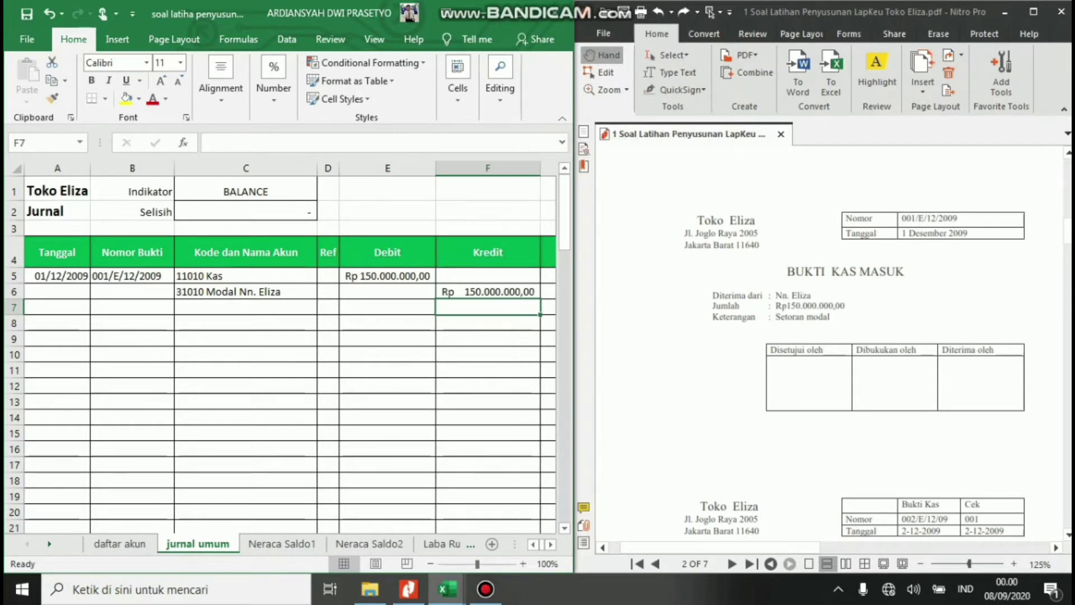
# Enter the description "Setoran Modal" followed by the owner's name in the Keterangan Transaksi cell G5.
pyautogui.click(387, 354)
pyautogui.press('Right')
pyautogui.press('Right')
pyautogui.press('Right')
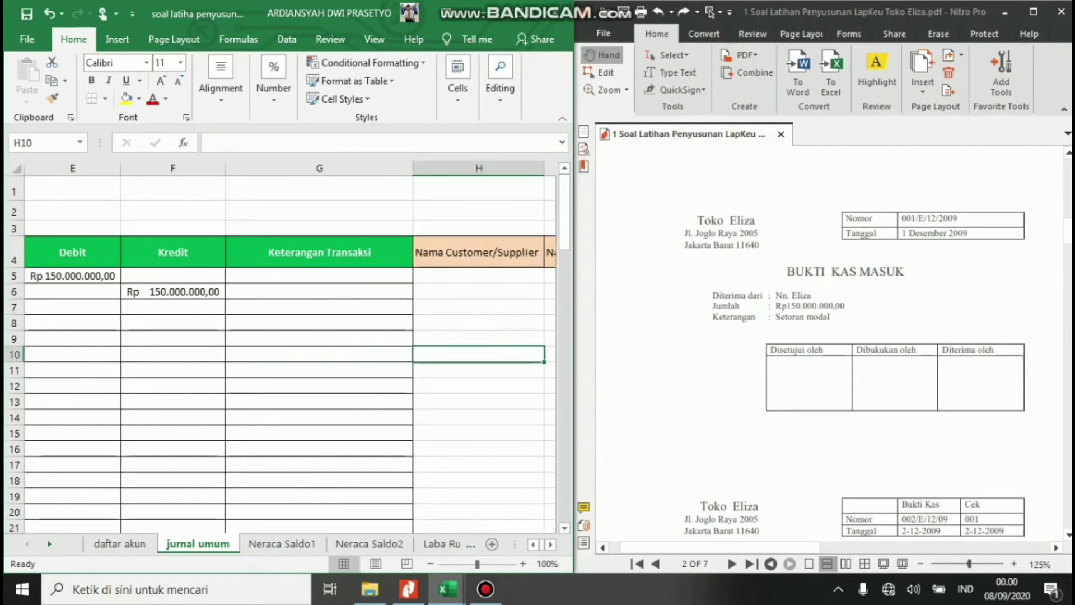
pyautogui.doubleClick(319, 276)
pyautogui.write('sEO')
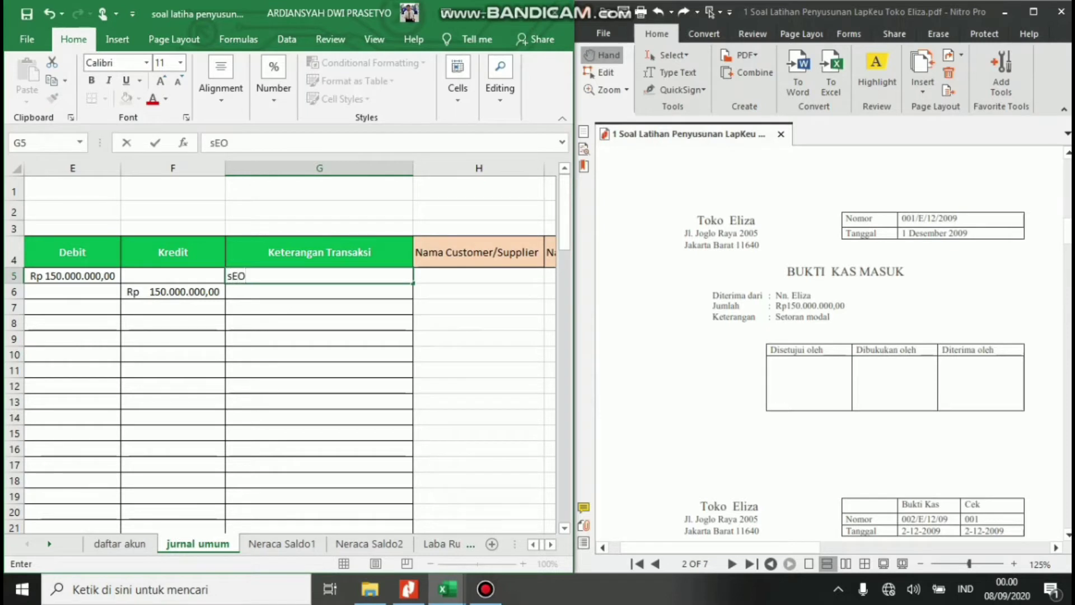
pyautogui.press('BackSpace')
pyautogui.press('BackSpace')
pyautogui.press('BackSpace')
pyautogui.write('Setoran Modal Nn.')
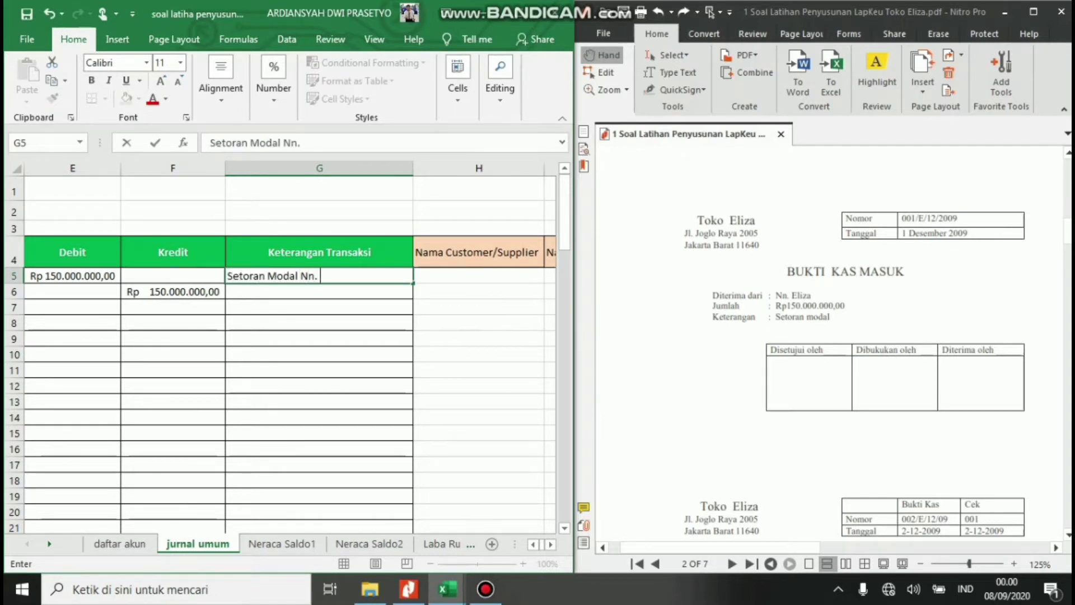
pyautogui.write(' Elisa')
pyautogui.press('BackSpace')
pyautogui.press('BackSpace')
pyautogui.write('za')
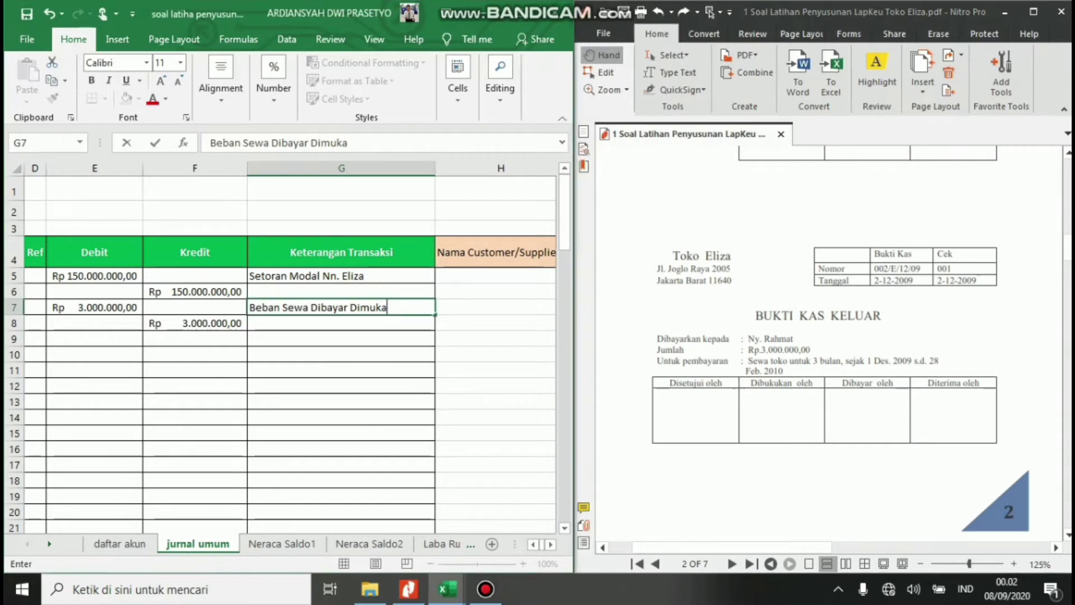
# Look through the remaining December 2009 invoices and cash vouchers in the PDF, from page 2 to page 5.
pyautogui.hscroll(-4, 290, 347)
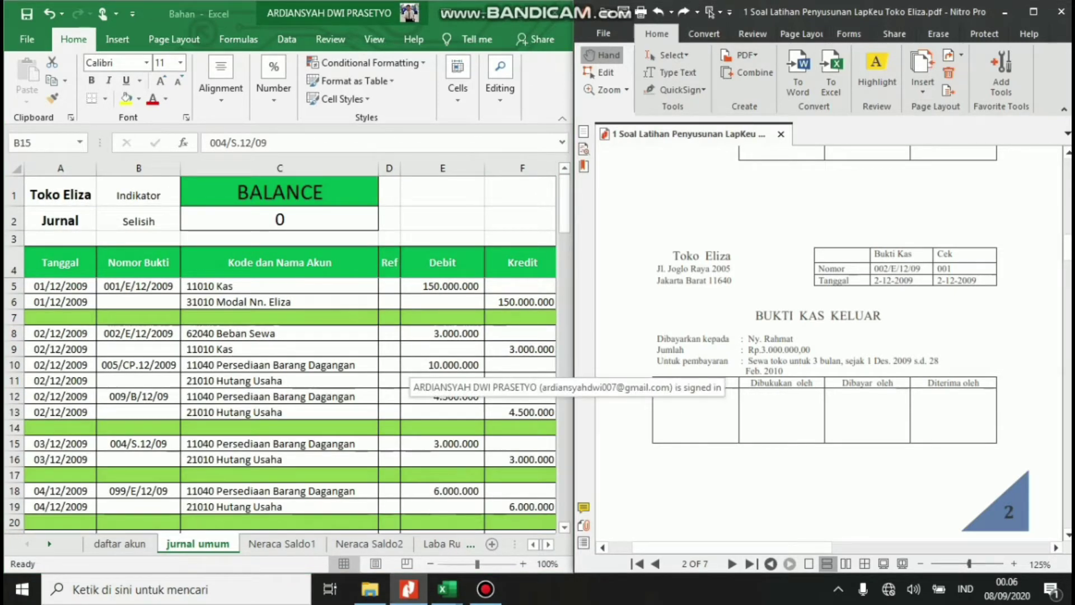
pyautogui.scroll(-1, 828, 342)
pyautogui.scroll(-2, 829, 341)
pyautogui.scroll(-5, 829, 342)
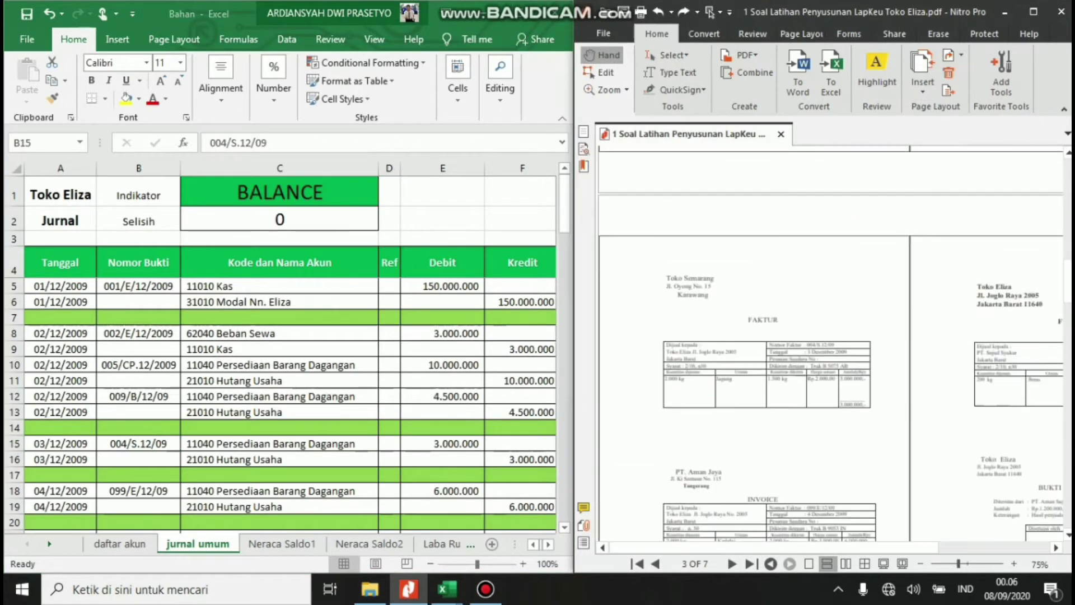
pyautogui.scroll(-6, 829, 341)
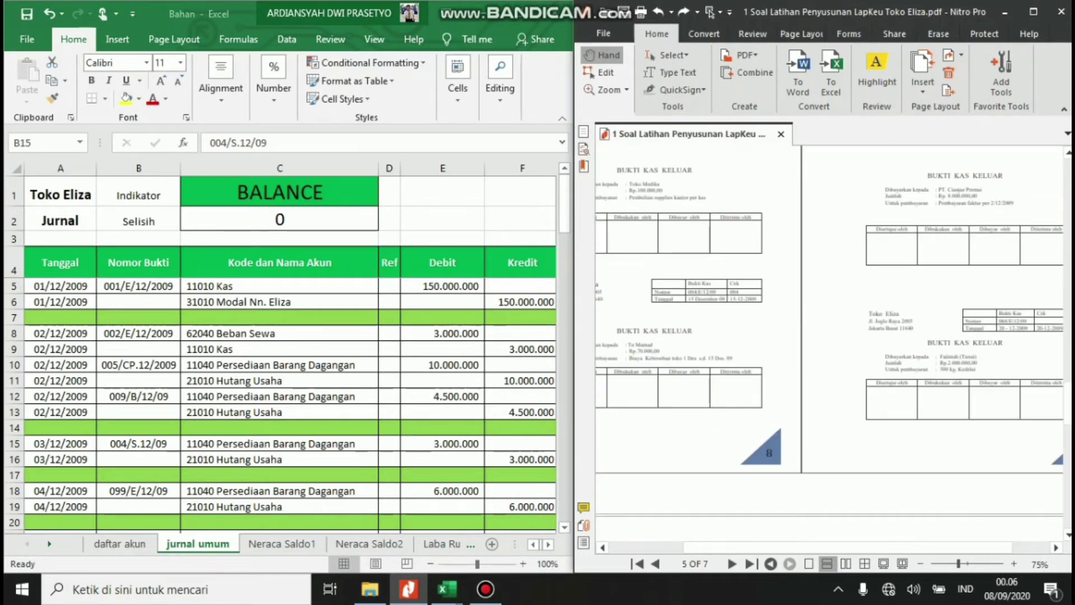
pyautogui.scroll(-2, 280, 403)
pyautogui.scroll(2, 280, 403)
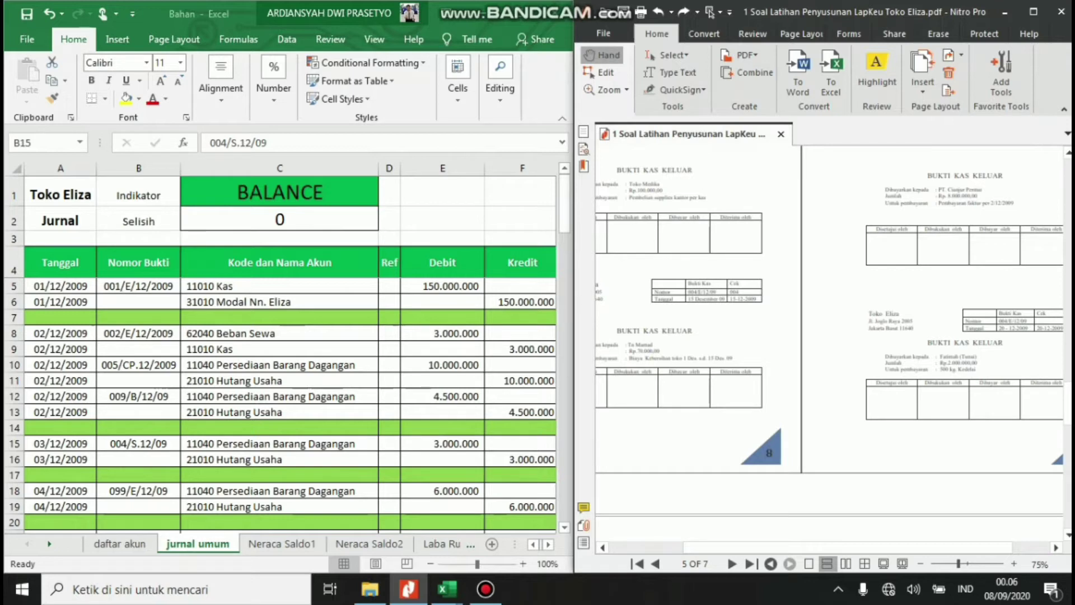
# Review the completed December 2009 entries in the jurnal umum sheet of the Bahan workbook.
pyautogui.scroll(-6, 280, 403)
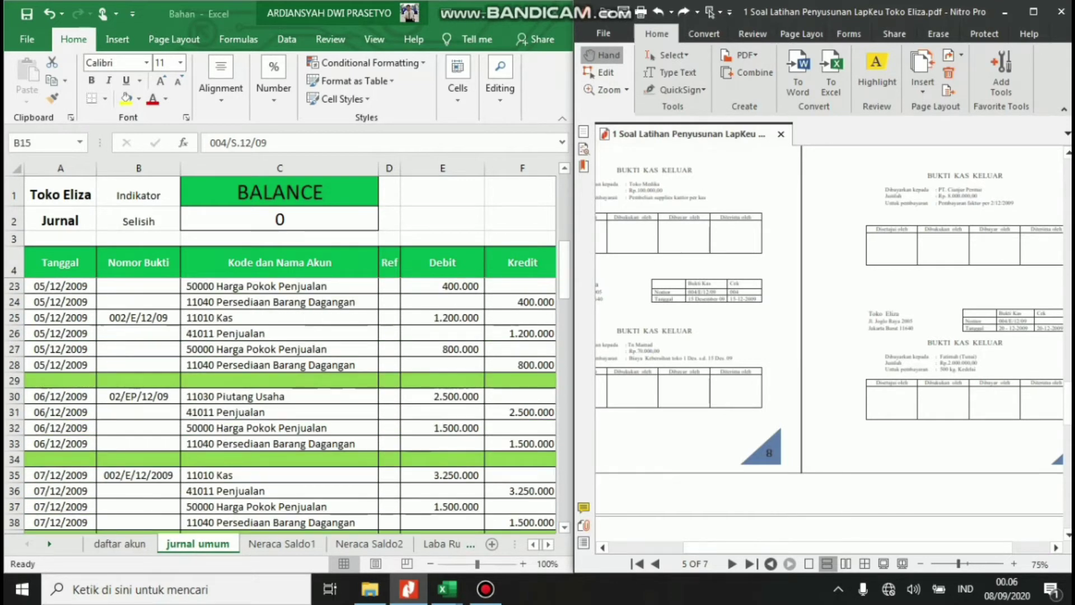
pyautogui.scroll(-6, 280, 403)
pyautogui.scroll(12, 280, 403)
pyautogui.hscroll(3, 280, 403)
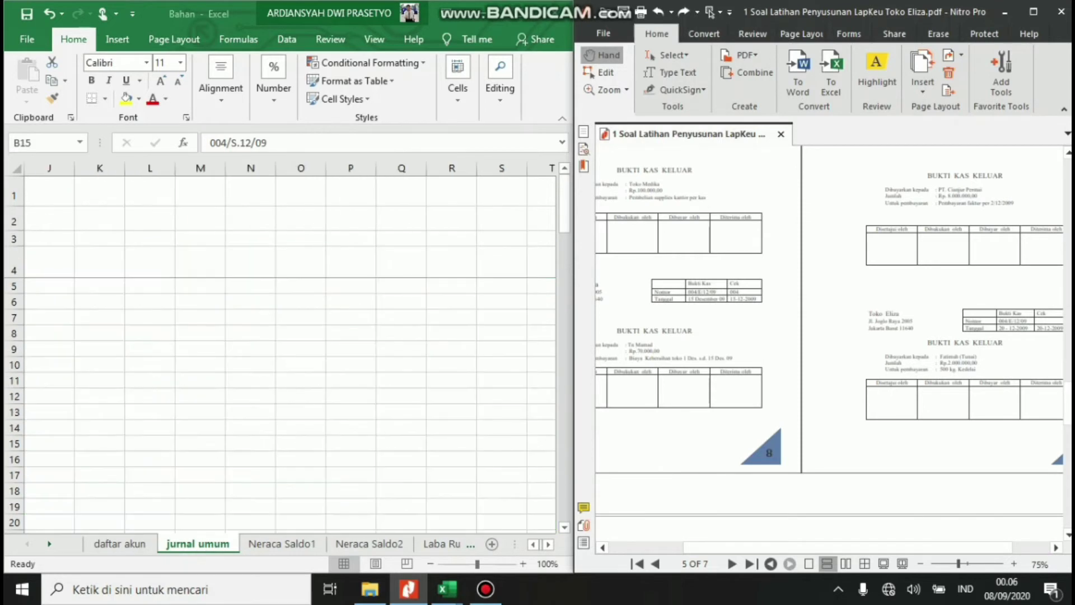
pyautogui.hscroll(-3, 280, 403)
pyautogui.scroll(-16, 280, 403)
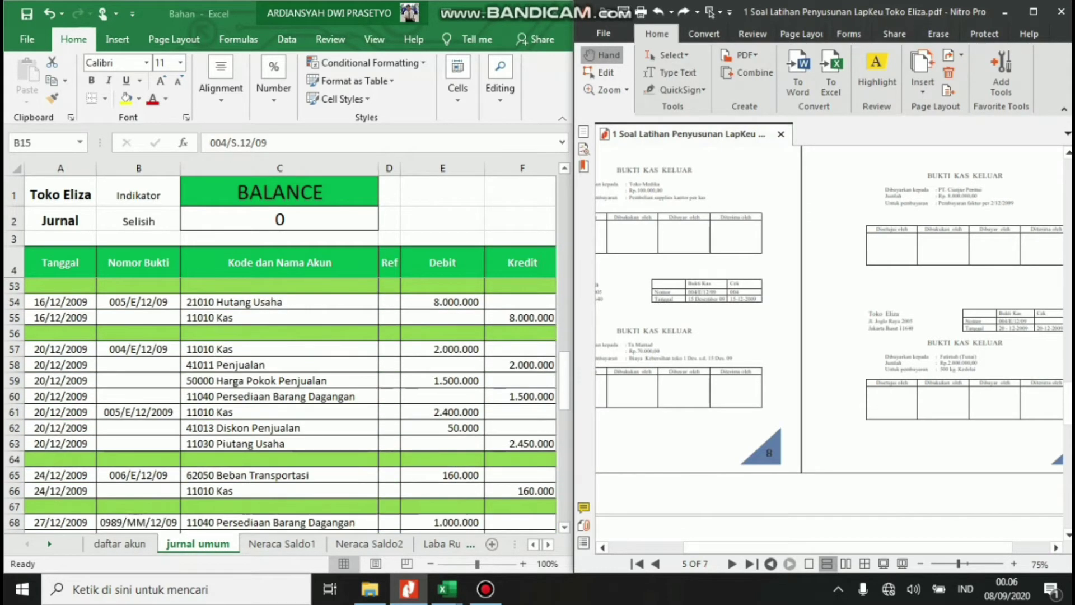
pyautogui.scroll(16, 280, 403)
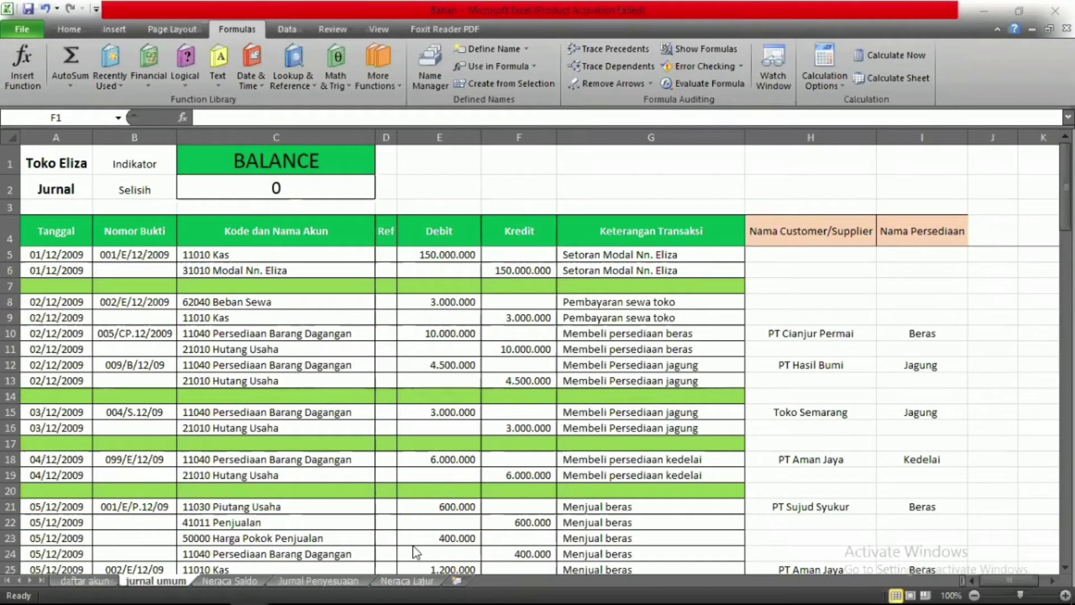
# View the empty Neraca Lajur worksheet layout and return to the daftar akun sheet.
pyautogui.click(395, 581)
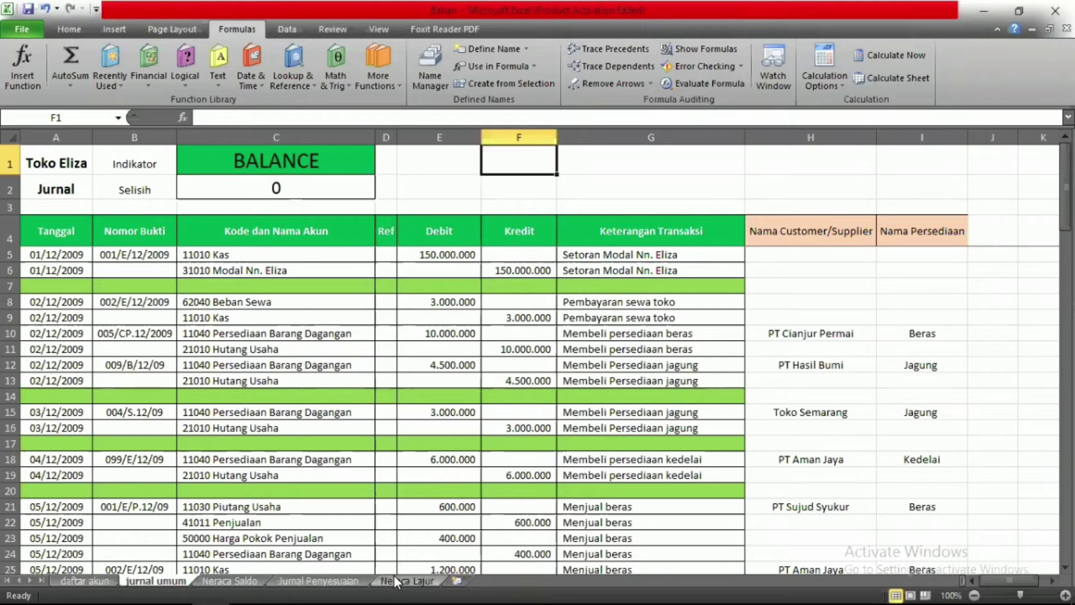
pyautogui.click(395, 581)
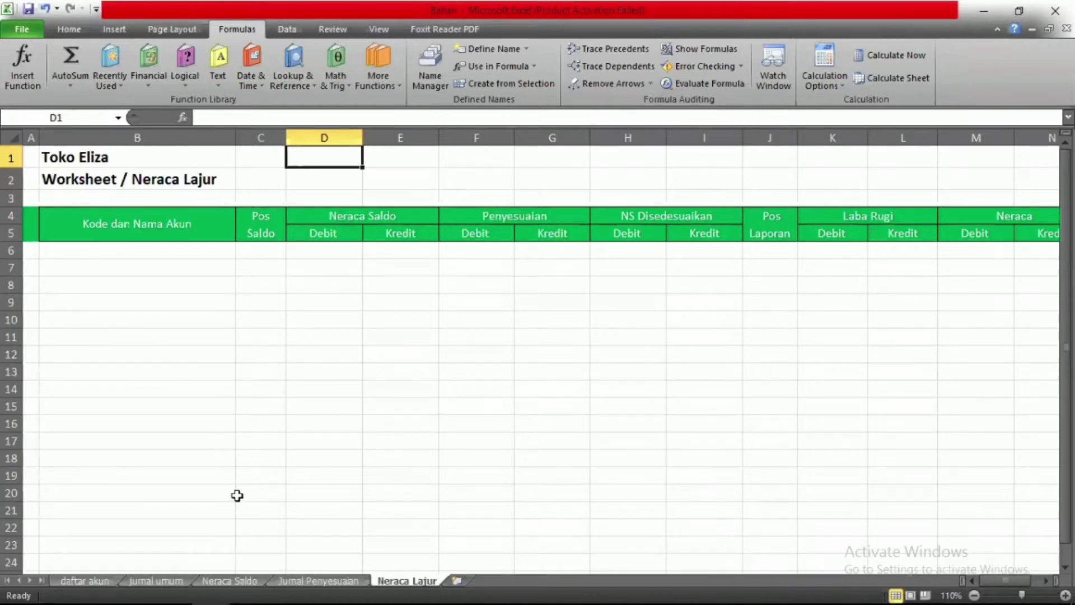
pyautogui.click(82, 582)
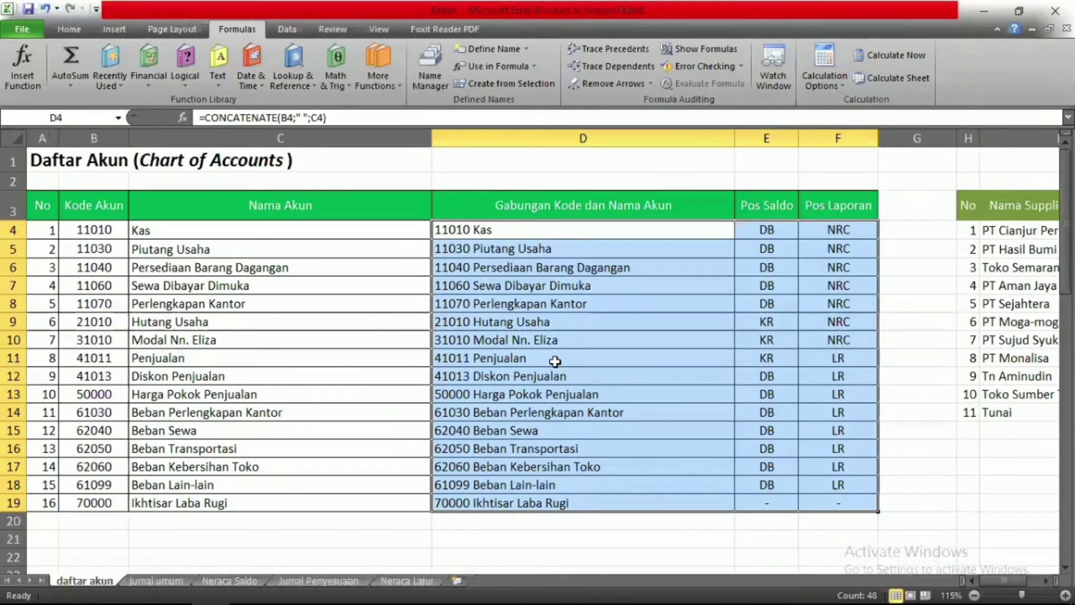
# Examine the Pos Saldo and Pos Laporan columns of the chart of accounts, including the codes for Kas.
pyautogui.click(555, 362)
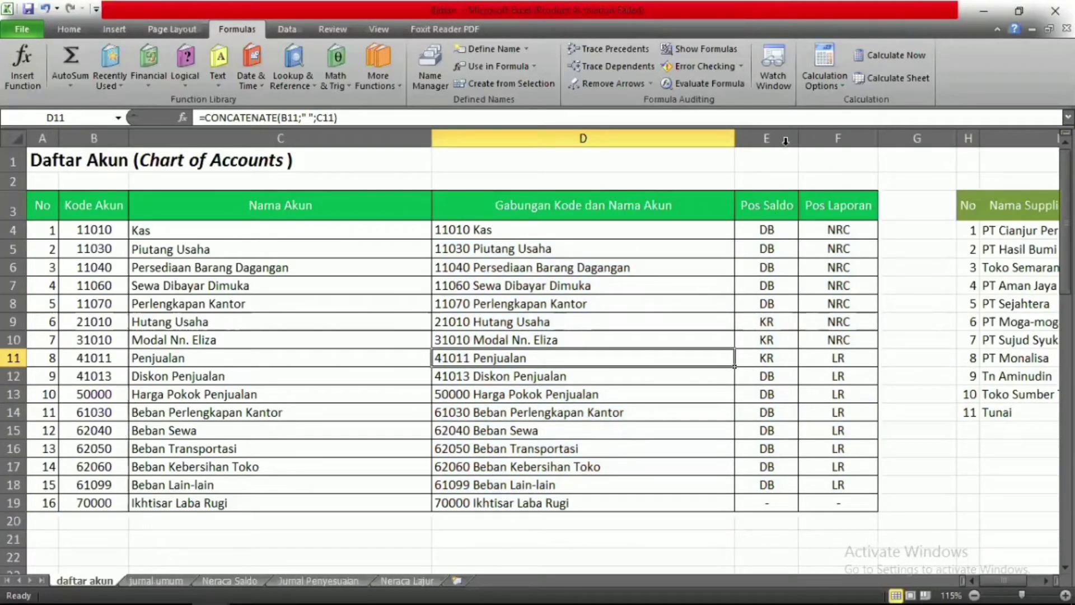
pyautogui.click(762, 204)
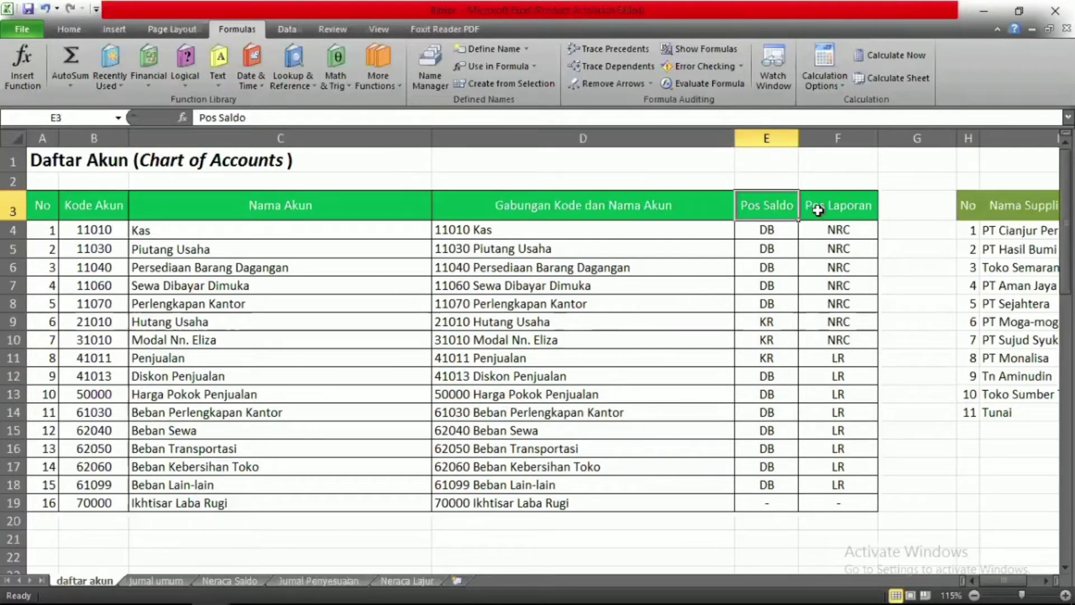
pyautogui.click(820, 209)
pyautogui.click(914, 249)
pyautogui.click(770, 231)
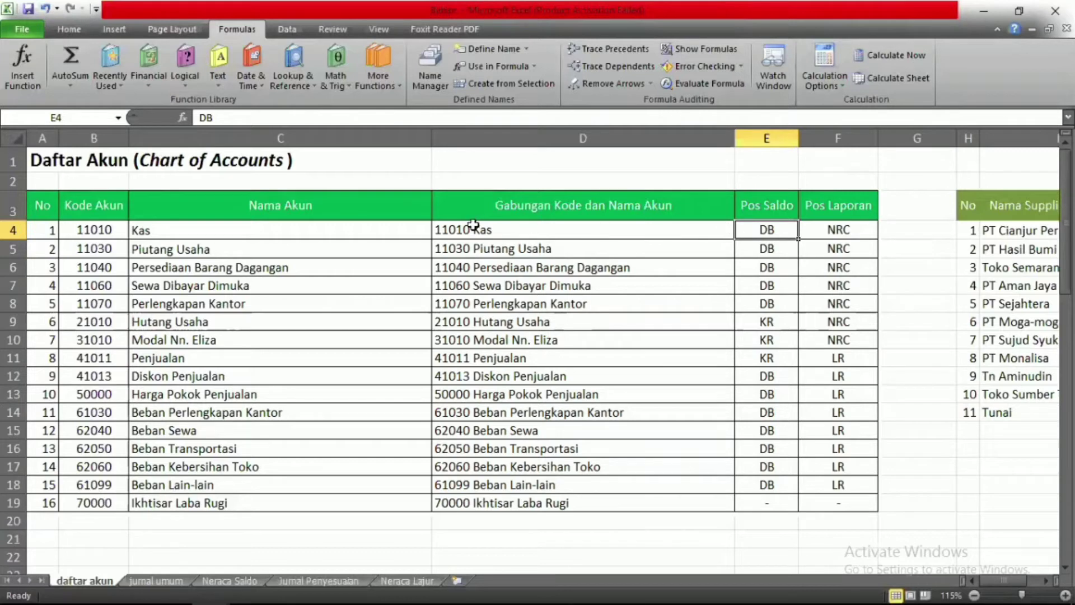
pyautogui.click(838, 231)
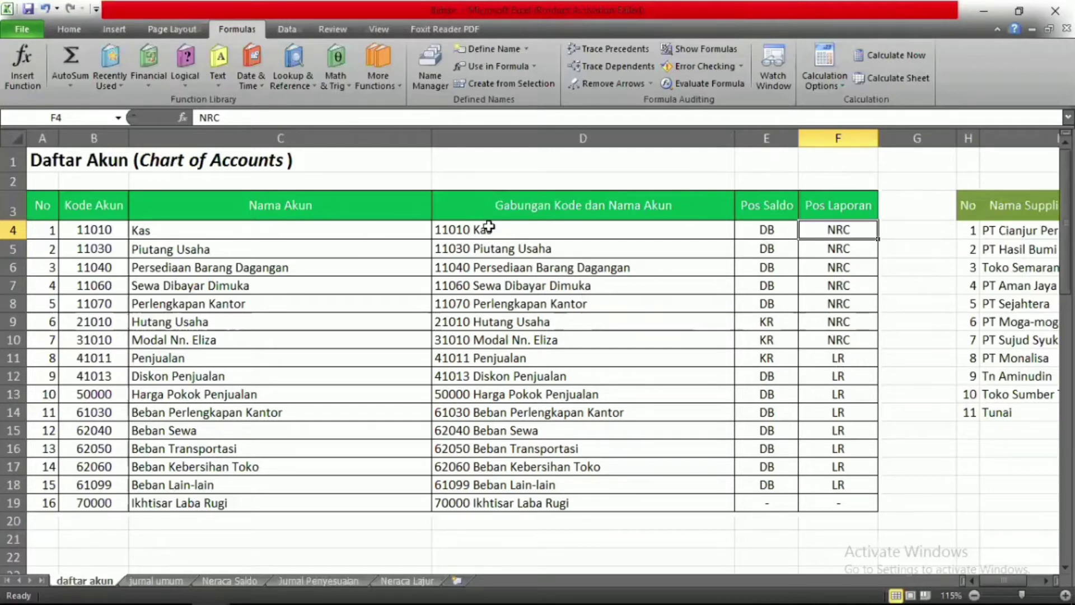
# Name the range D4:F19 of the chart of accounts DAFTARAKUN.
pyautogui.moveTo(459, 228); pyautogui.dragTo(837, 498)
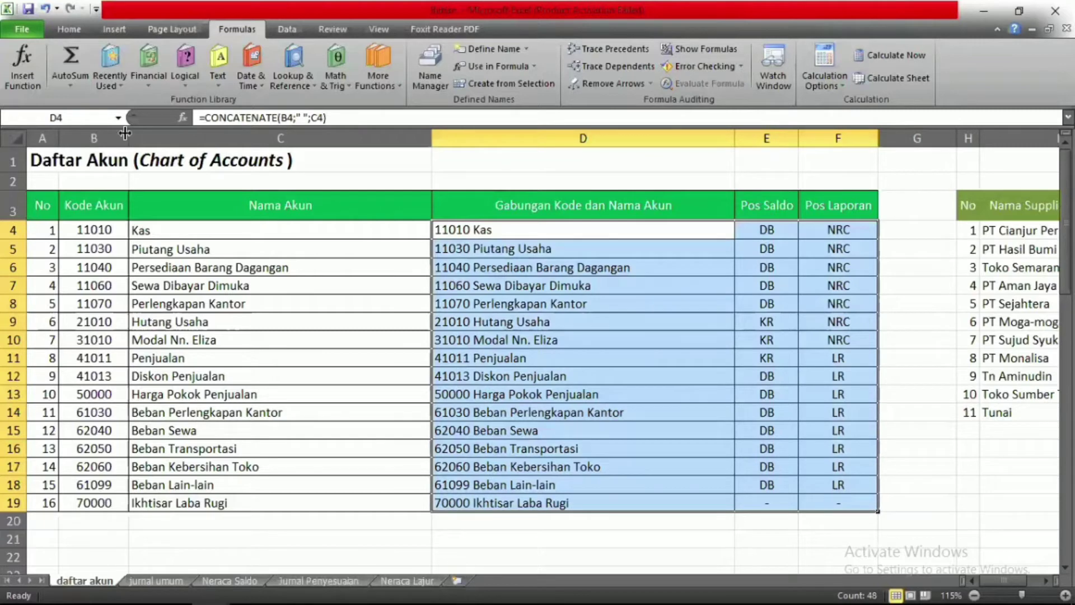
pyautogui.click(84, 118)
pyautogui.write('DAF')
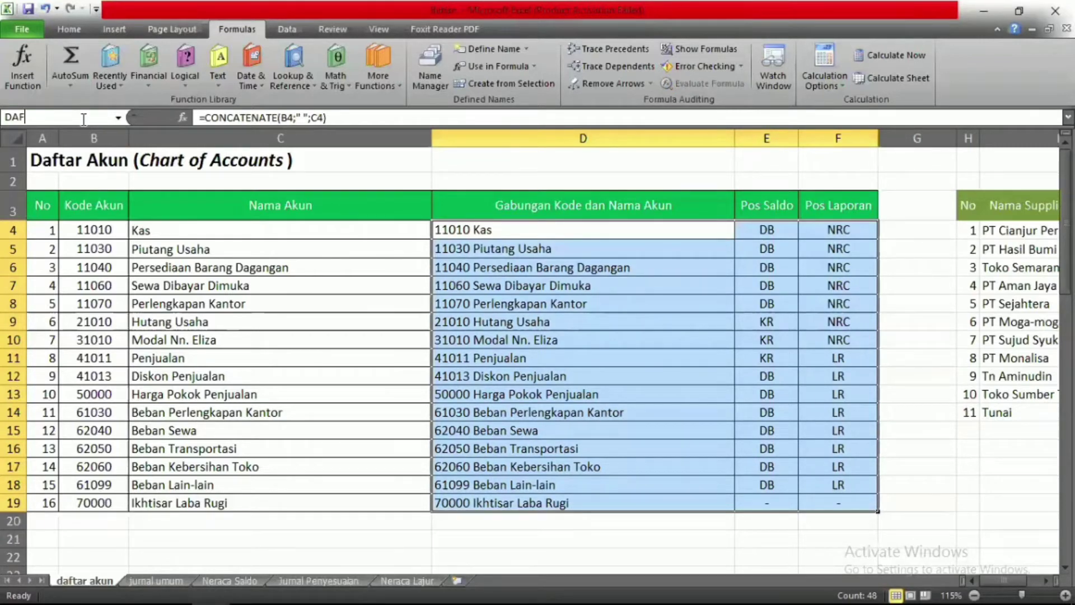
pyautogui.write('TARAKUN')
pyautogui.press('Return')
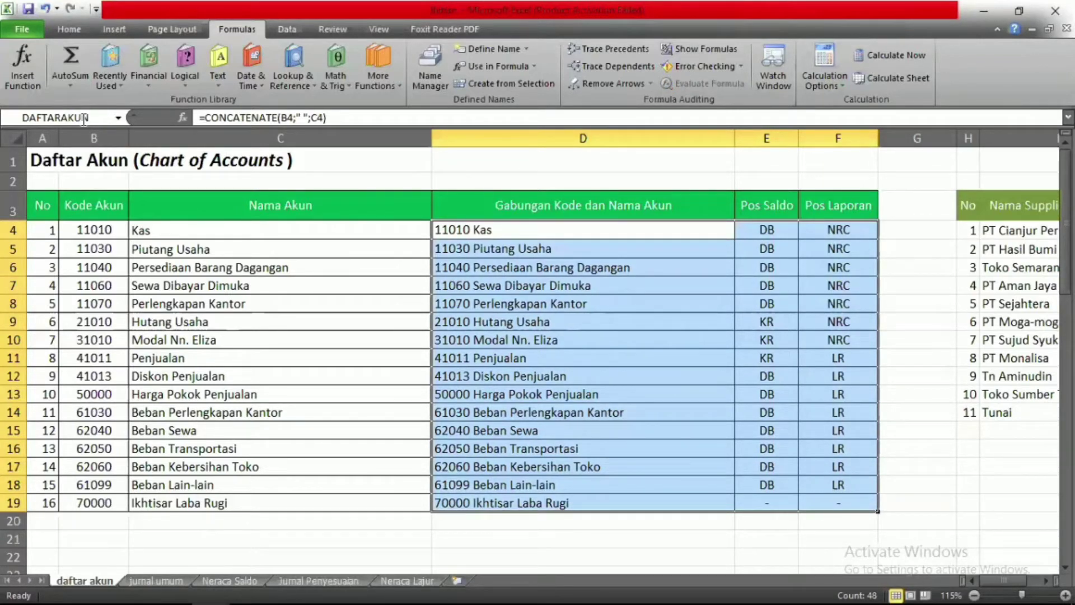
# In the jurnal umum sheet, name the whole Kode dan Nama Akun column (column C) JU_UMUM.
pyautogui.click(161, 582)
pyautogui.click(279, 257)
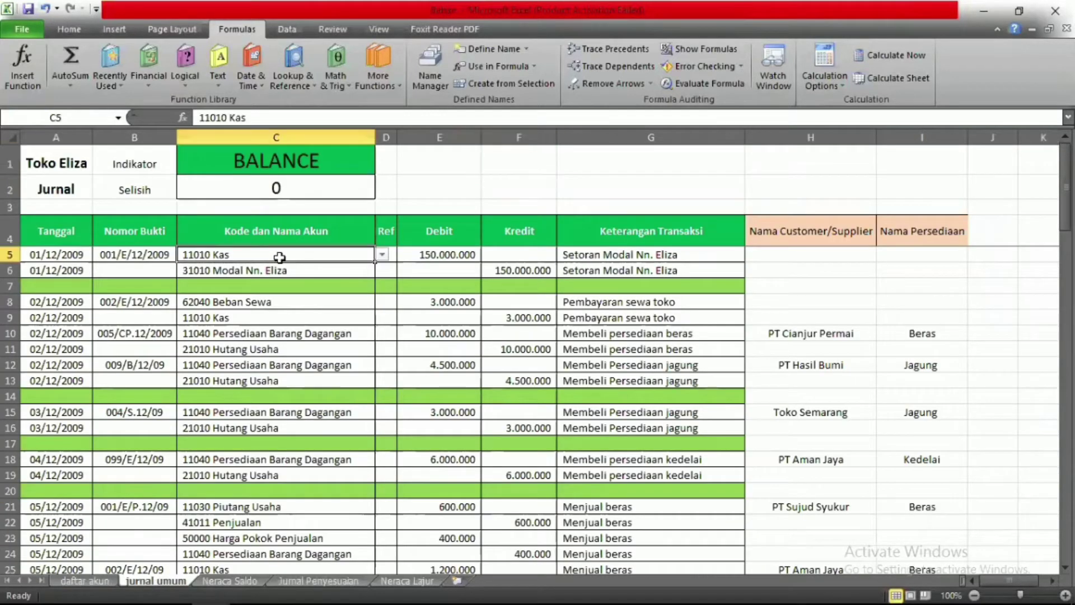
pyautogui.press('Up')
pyautogui.press('Up')
pyautogui.press('Up')
pyautogui.press('Up')
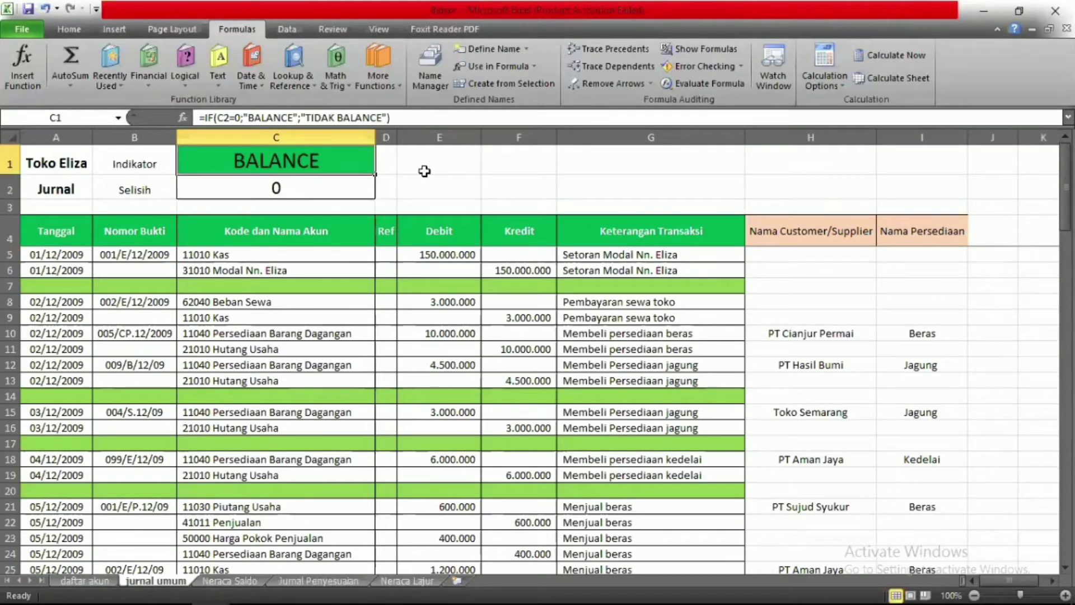
pyautogui.click(276, 137)
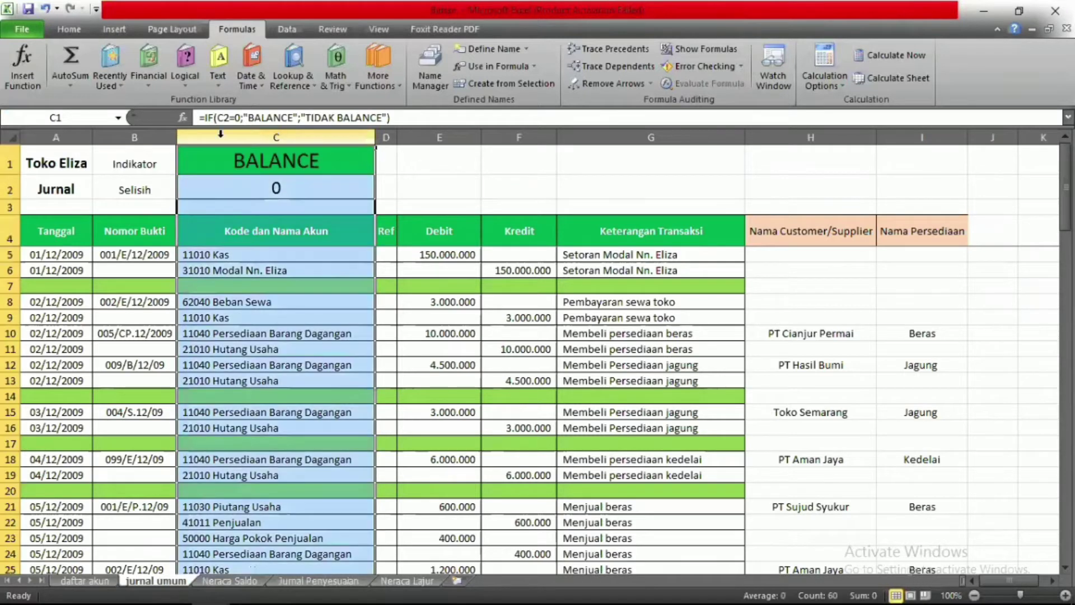
pyautogui.click(77, 118)
pyautogui.write('JU_UMU')
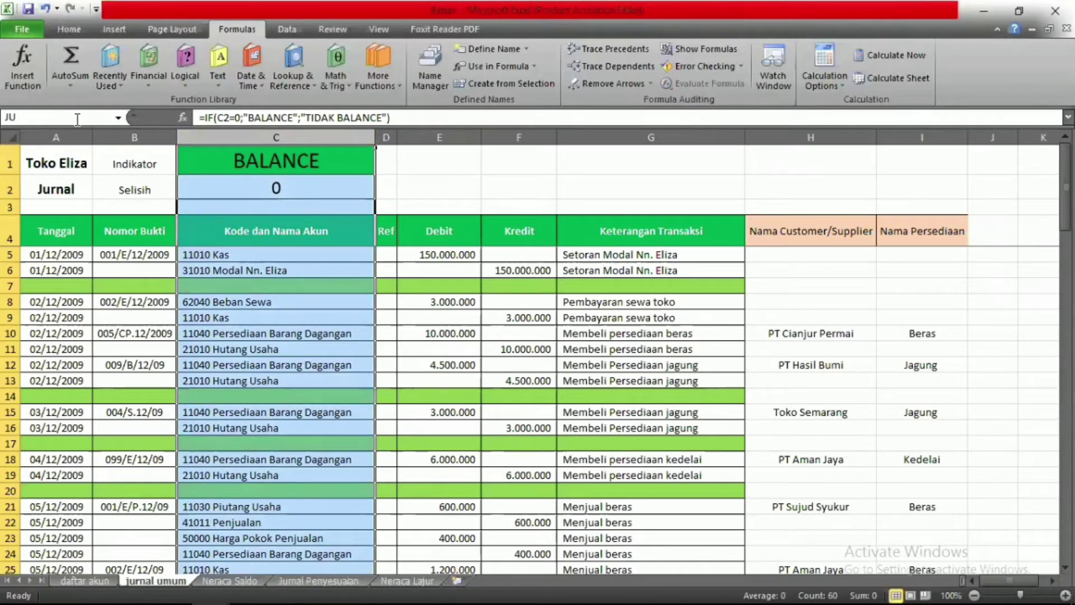
pyautogui.write('MUM')
pyautogui.press('Return')
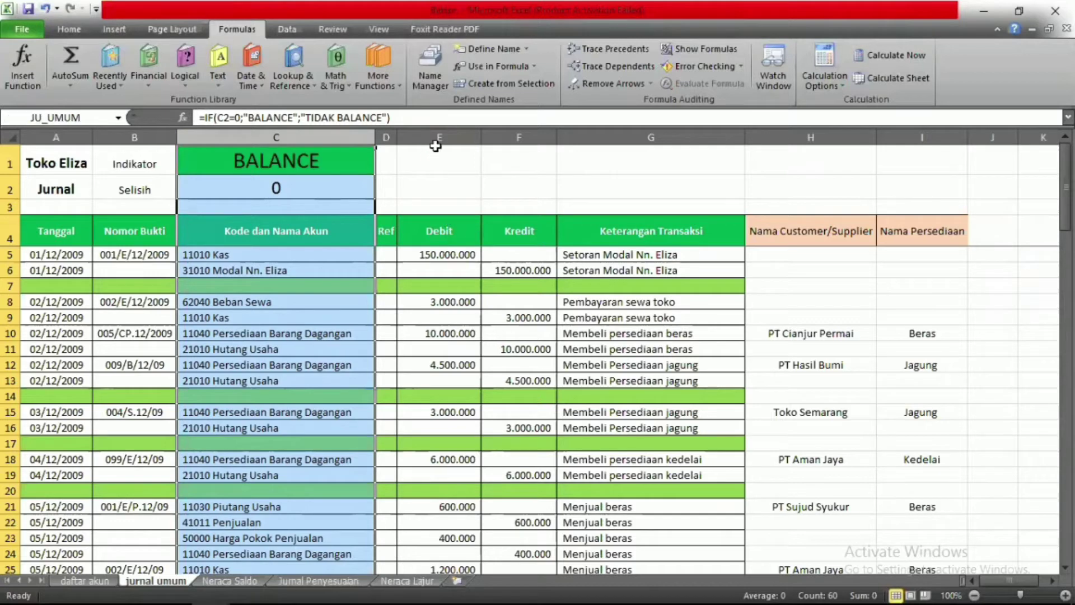
# Try to name the journal's whole Debit column (column E) JU_DEBIT.
pyautogui.click(459, 132)
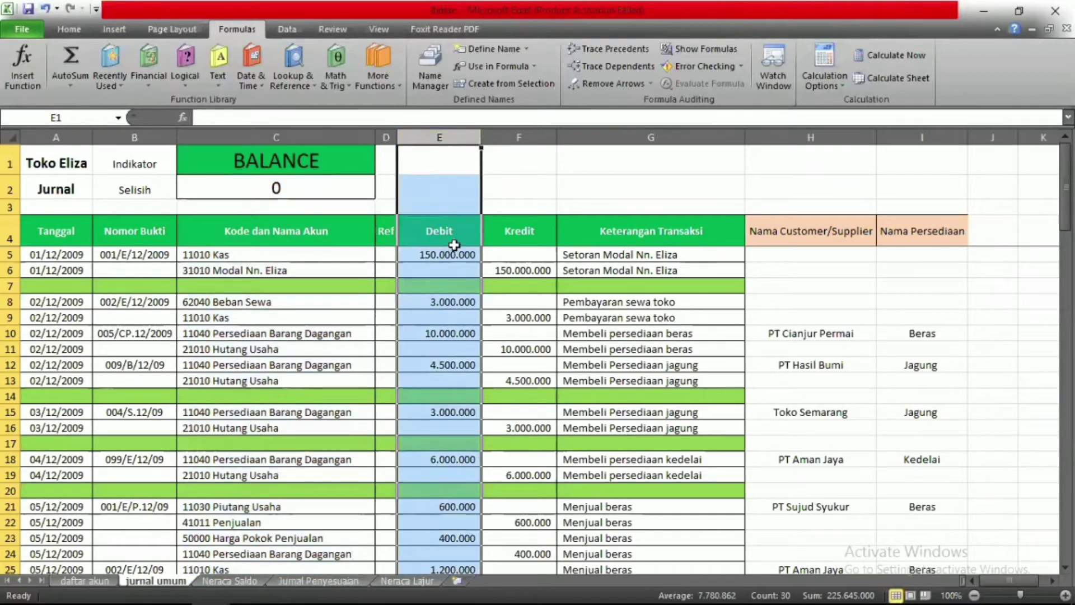
pyautogui.click(75, 116)
pyautogui.write('JU_DEBIT')
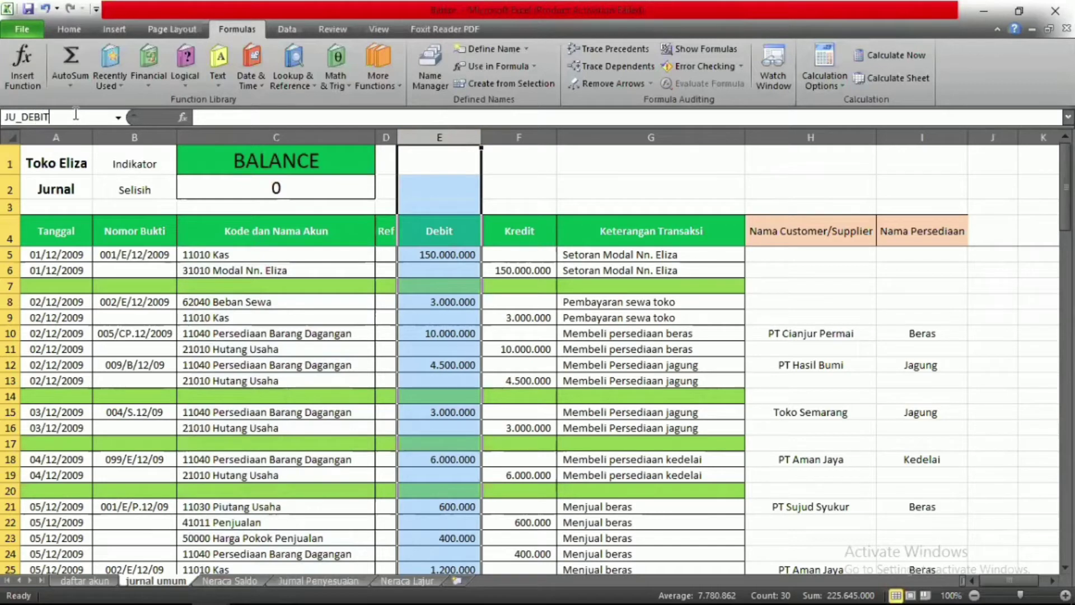
pyautogui.press('Return')
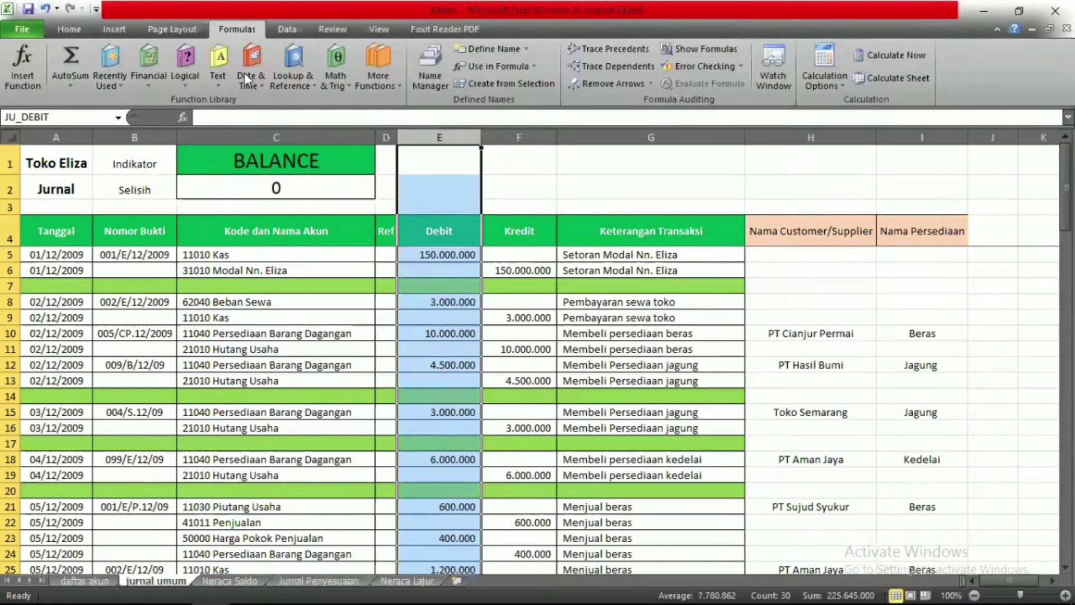
# Name the journal's whole Kredit column (column F) JU_KREDIT.
pyautogui.click(487, 138)
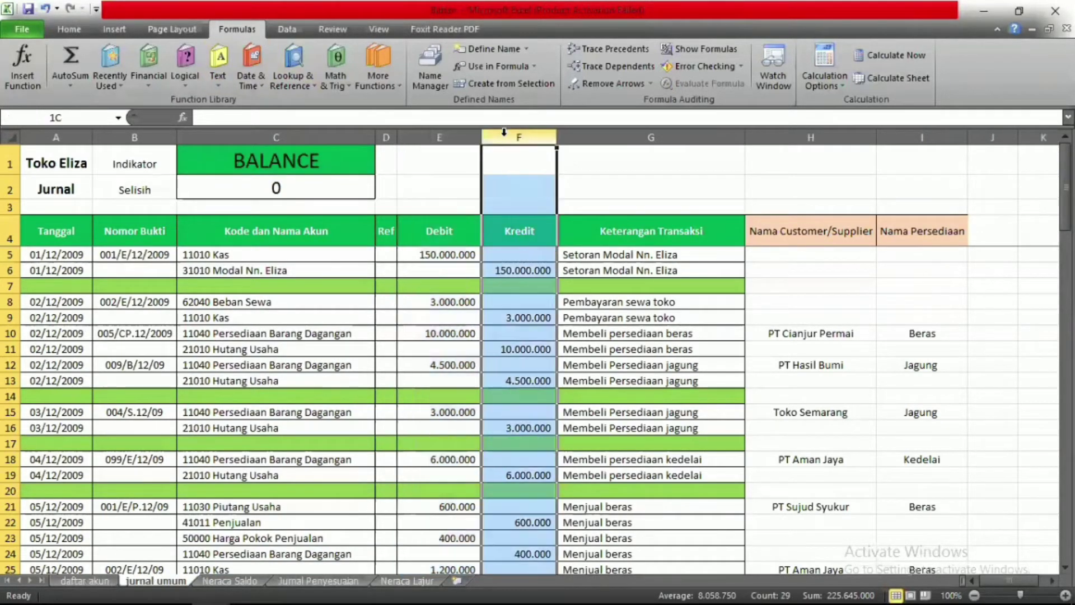
pyautogui.click(66, 116)
pyautogui.write('JU_')
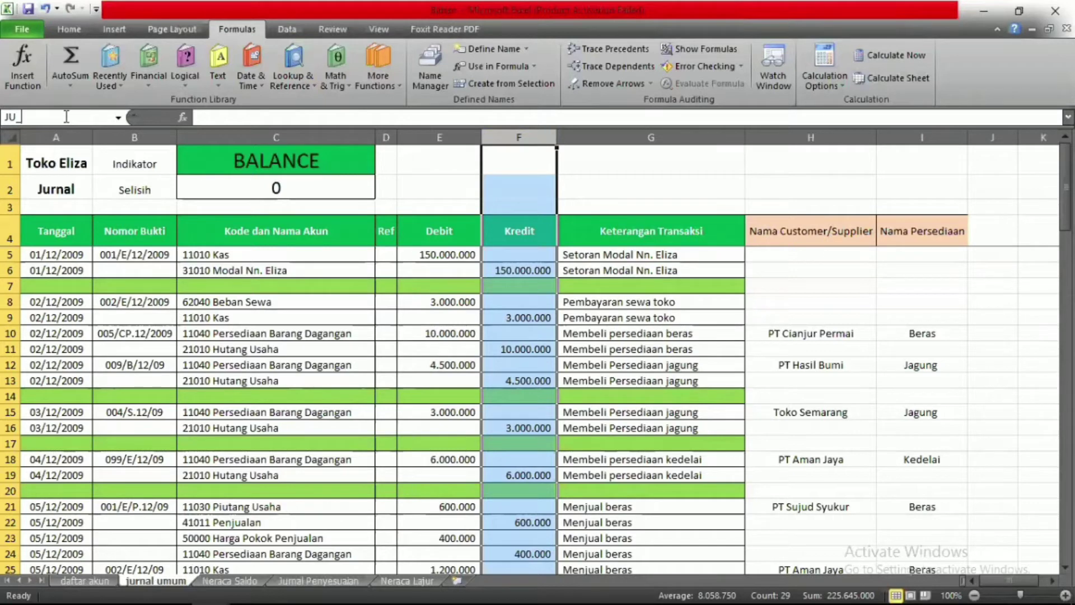
pyautogui.write('KREDIT')
pyautogui.press('Return')
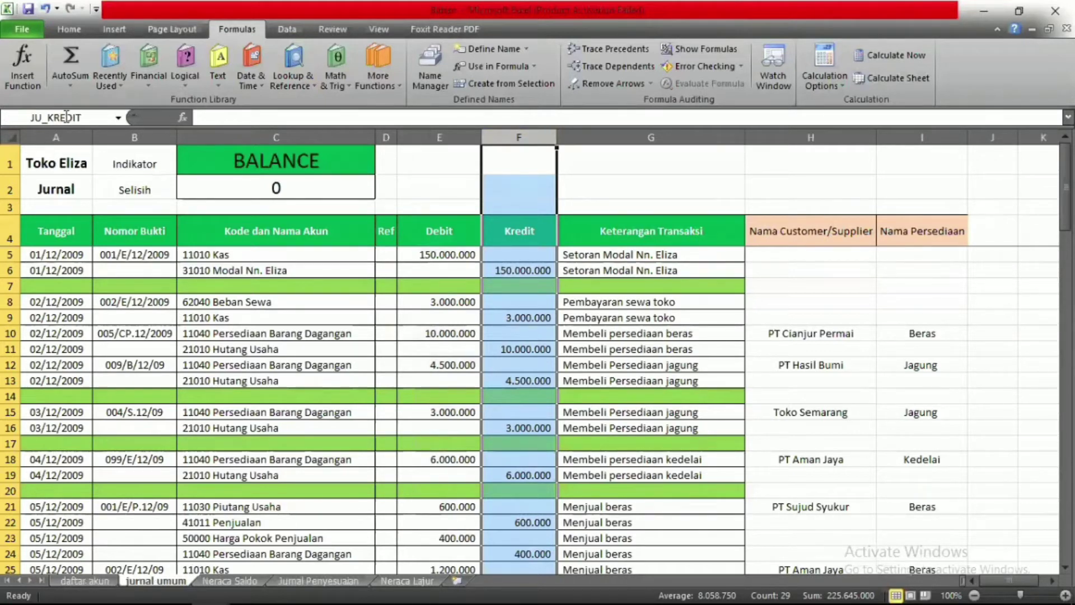
# Assign the name JU_DEBIT to the journal's Debit column again and check the name of the Kredit column.
pyautogui.click(418, 137)
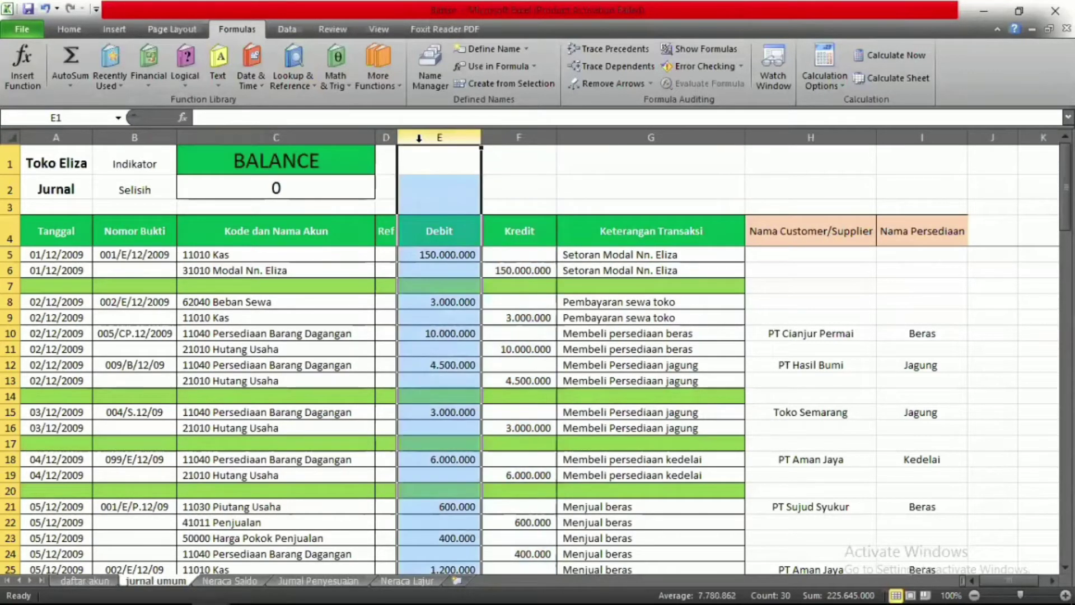
pyautogui.click(73, 117)
pyautogui.write('JUJ')
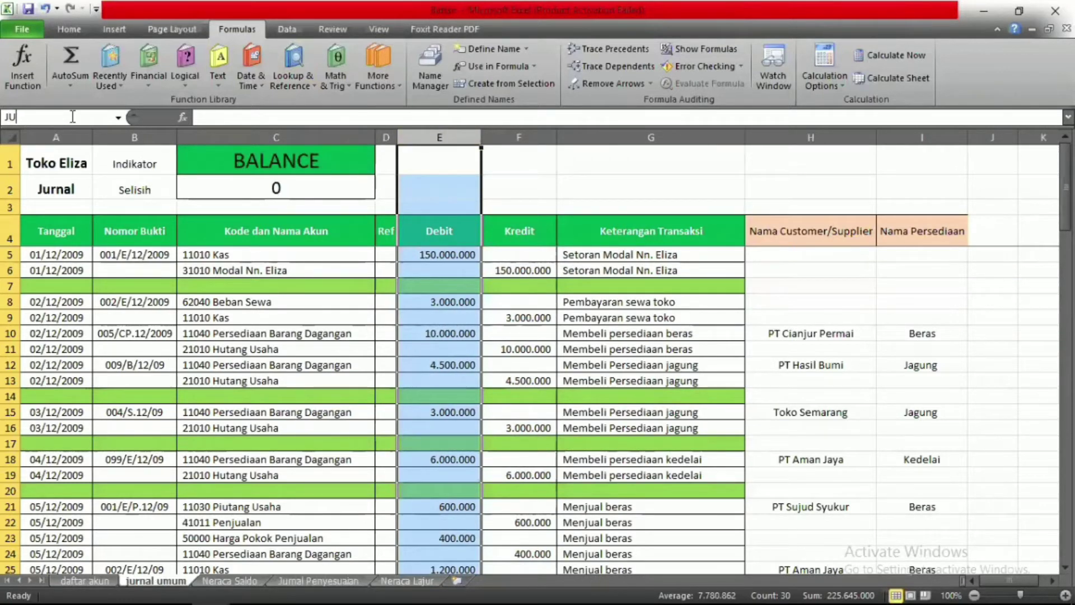
pyautogui.write('DEBIT')
pyautogui.press('Return')
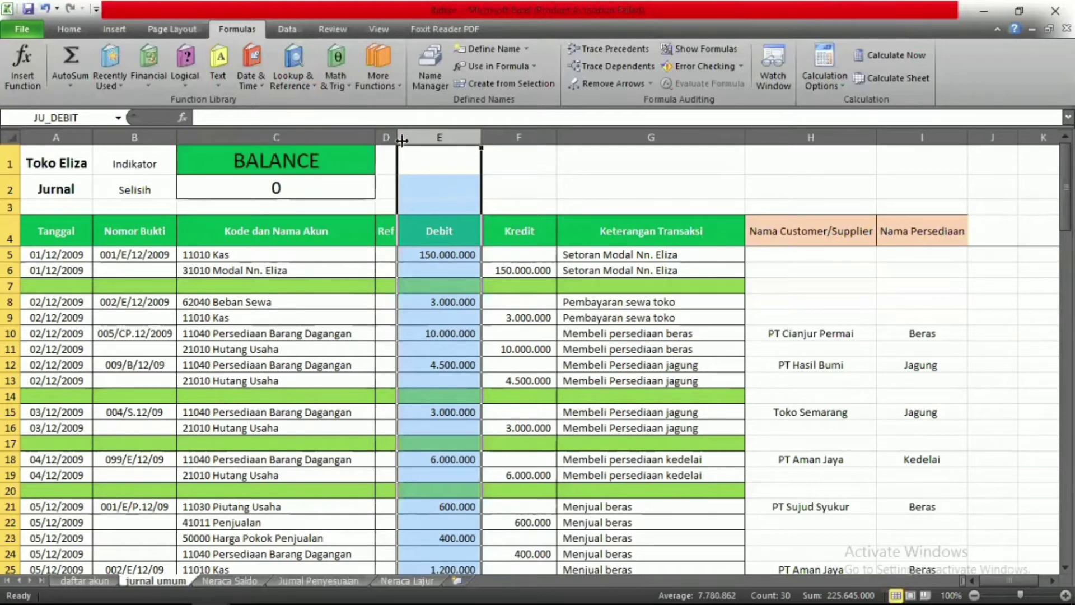
pyautogui.click(527, 130)
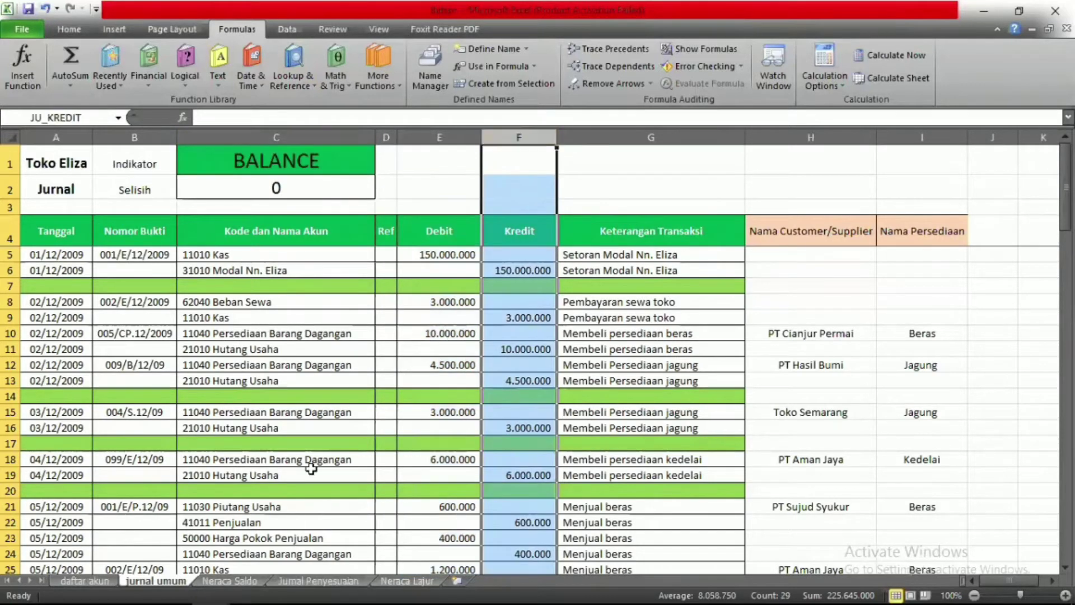
# In the Neraca Lajur sheet, link cell B6 to the combined Kas code and name in cell D4 of daftar akun.
pyautogui.click(399, 583)
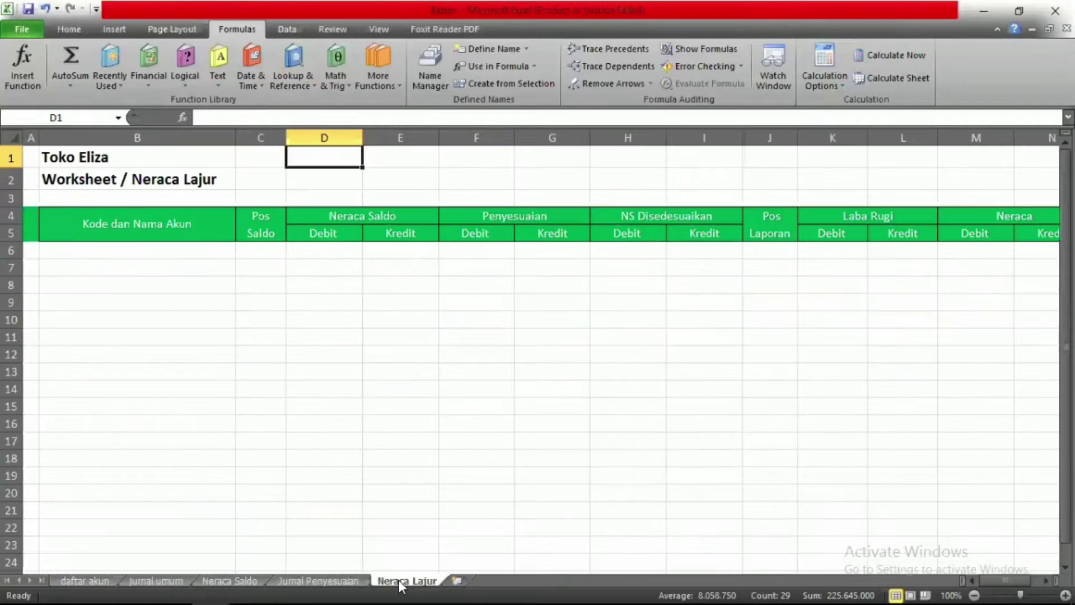
pyautogui.click(144, 257)
pyautogui.write('=')
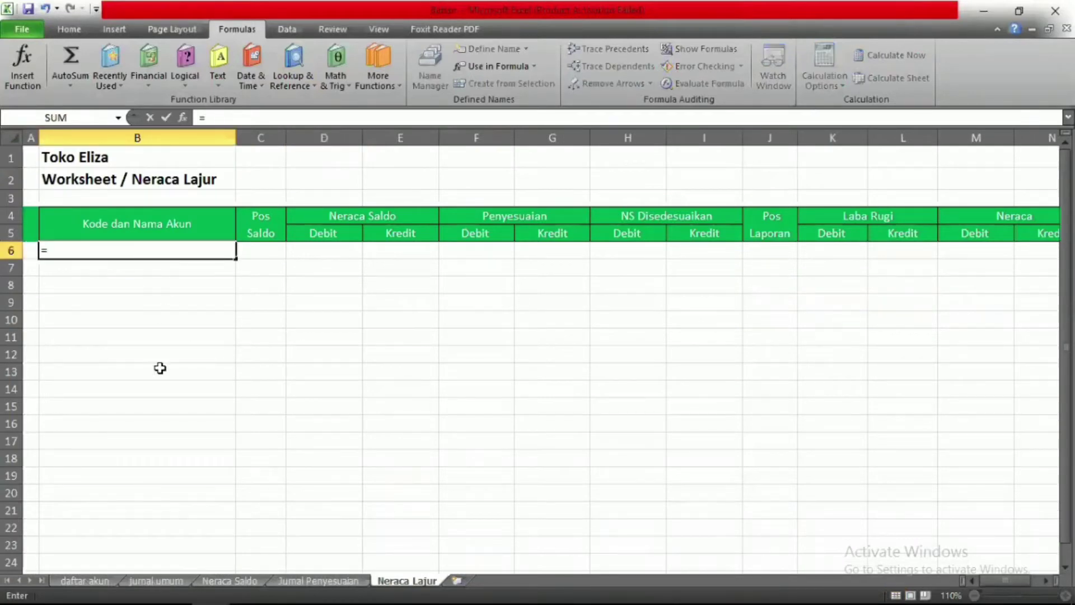
pyautogui.click(85, 582)
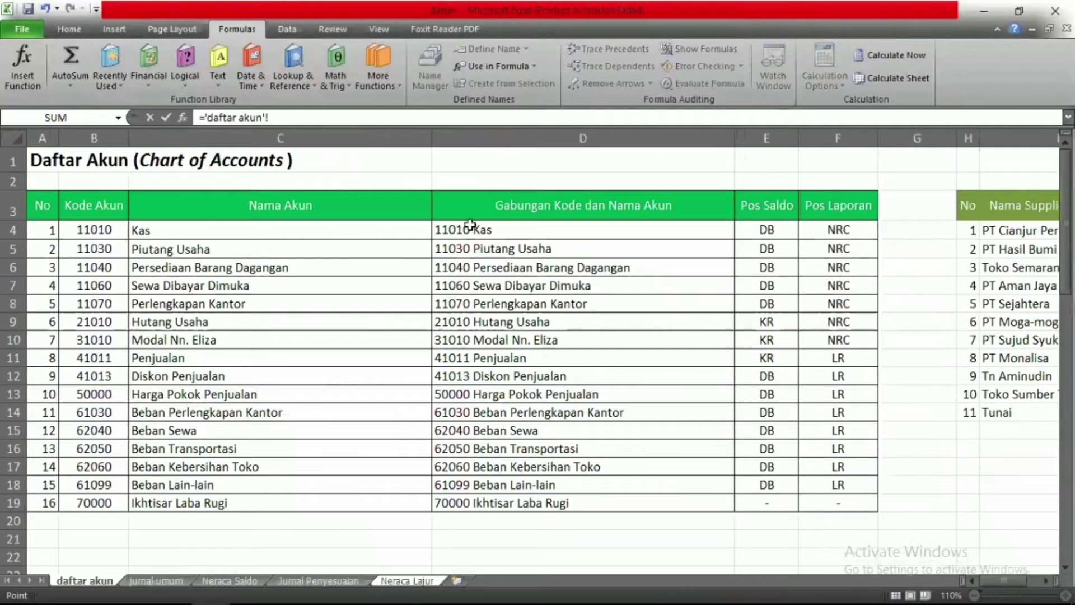
pyautogui.click(490, 231)
pyautogui.press('Return')
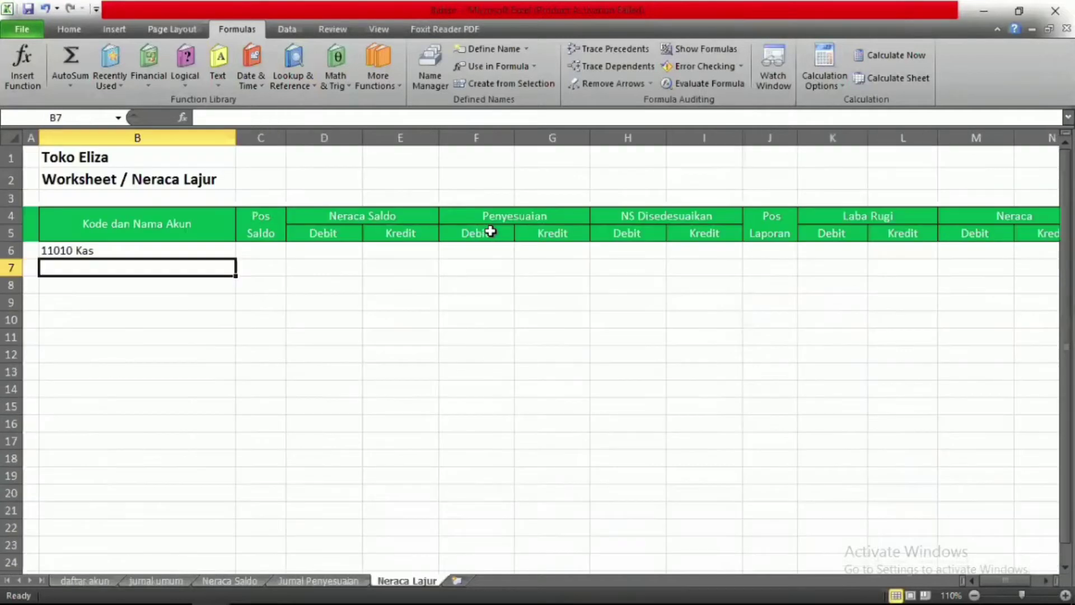
# Fill the account link from B6 down through 70000 Ikhtisar Laba Rugi in B21 and clear the surplus cell B22.
pyautogui.click(168, 249)
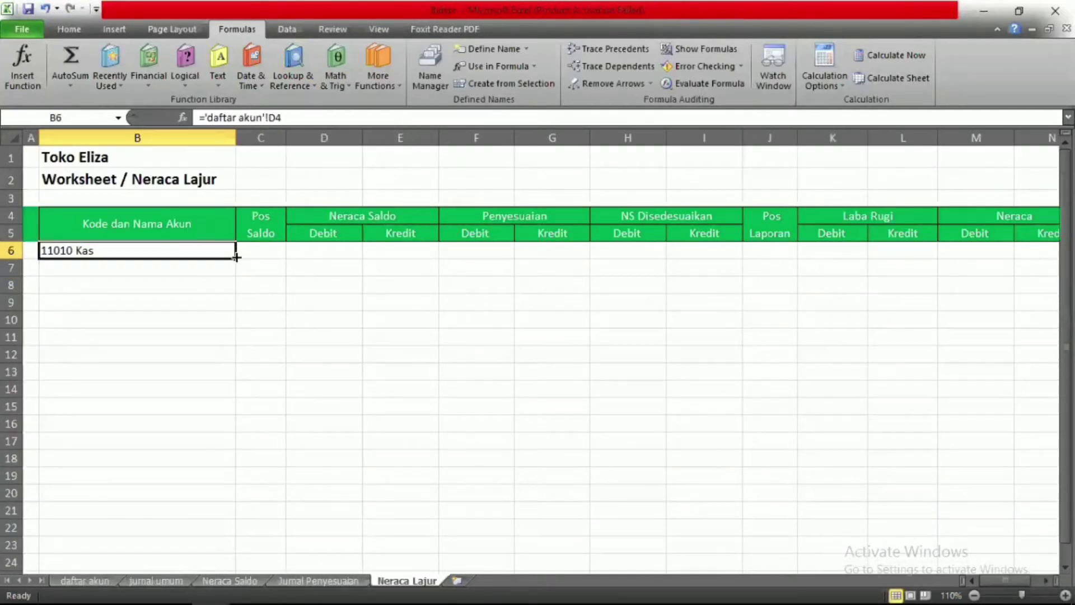
pyautogui.moveTo(235, 259); pyautogui.dragTo(206, 528)
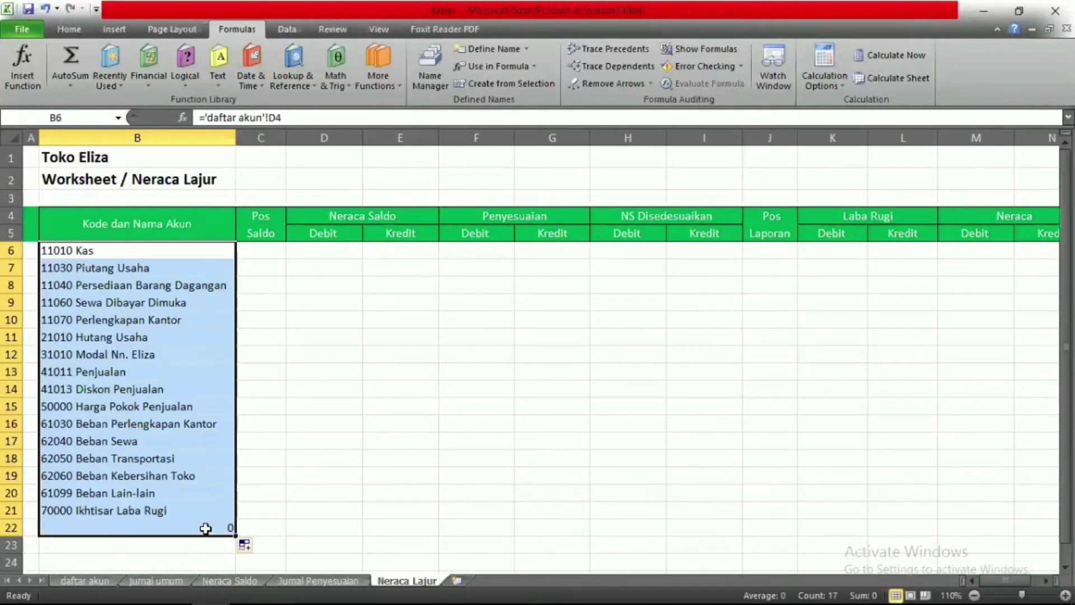
pyautogui.click(218, 528)
pyautogui.press('Delete')
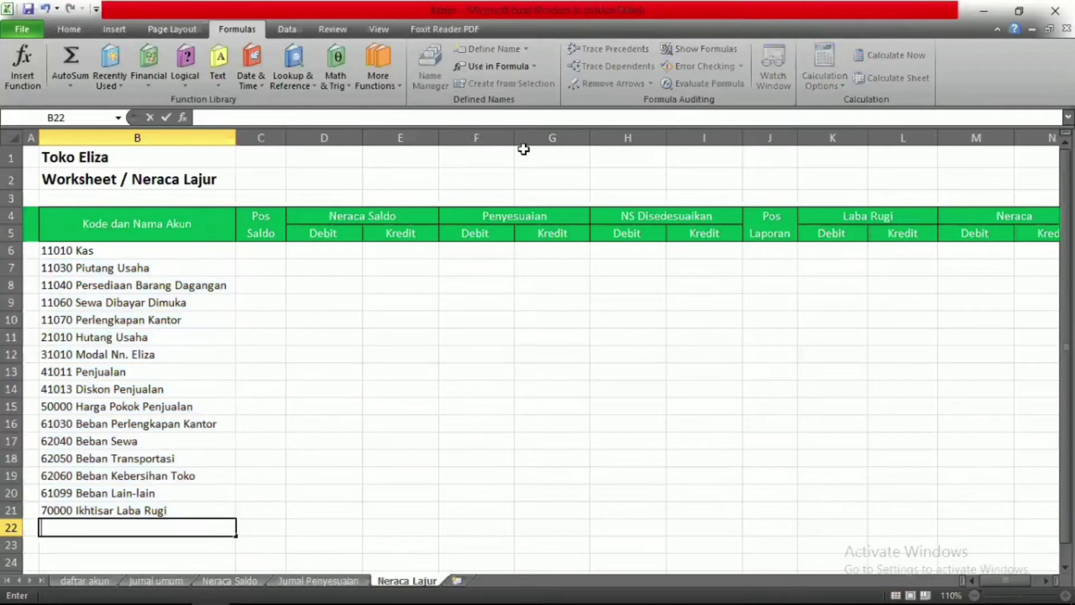
# Start the Pos Saldo formula in C6 as a VLOOKUP of B6 in the DAFTARAKUN range.
pyautogui.click(253, 250)
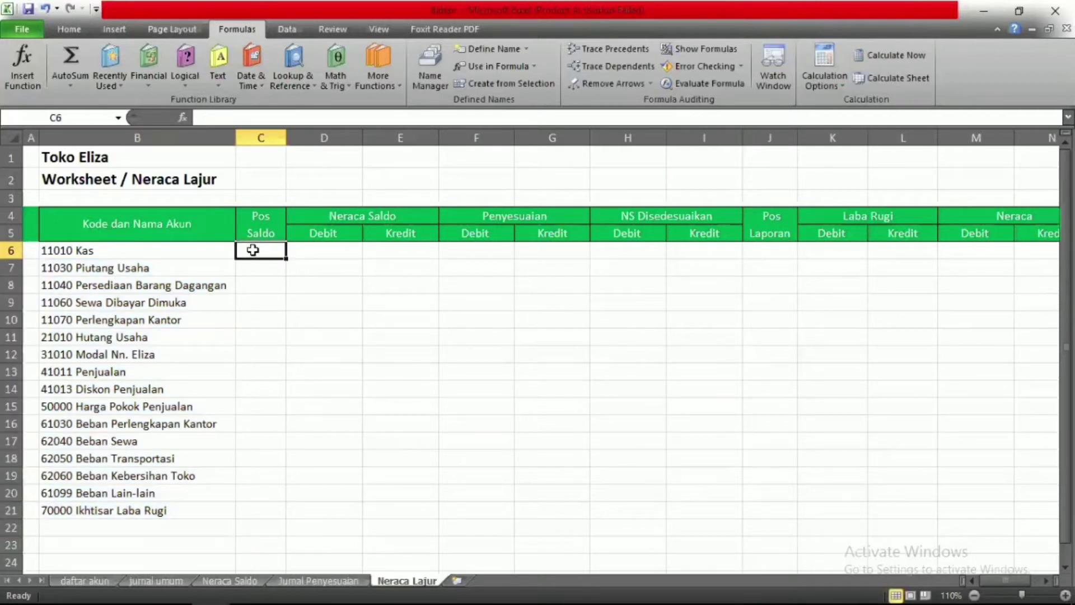
pyautogui.write('=VLO')
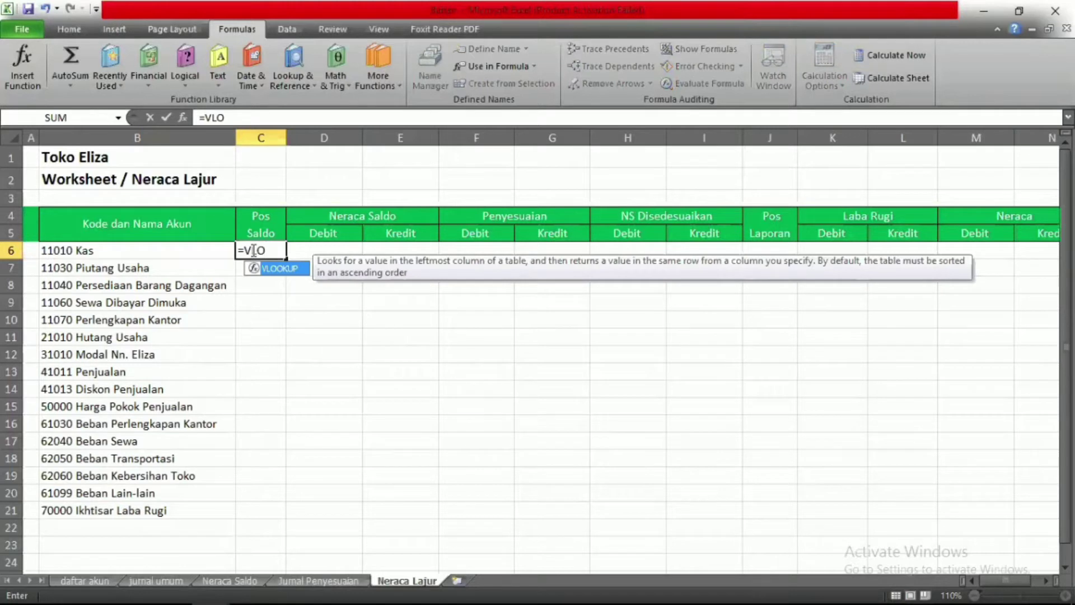
pyautogui.press('Tab')
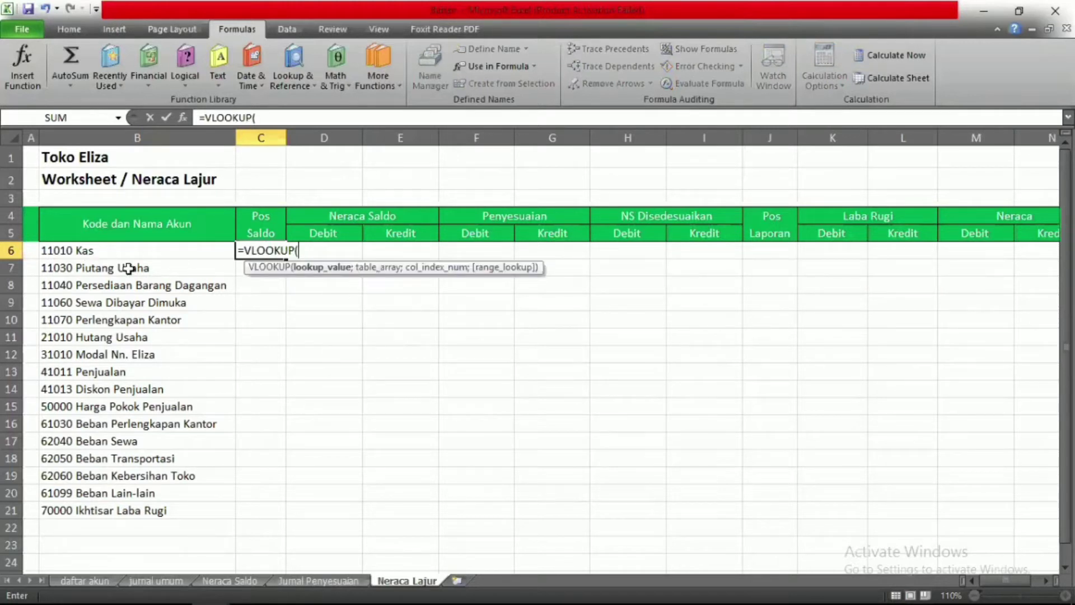
pyautogui.click(70, 250)
pyautogui.write(';')
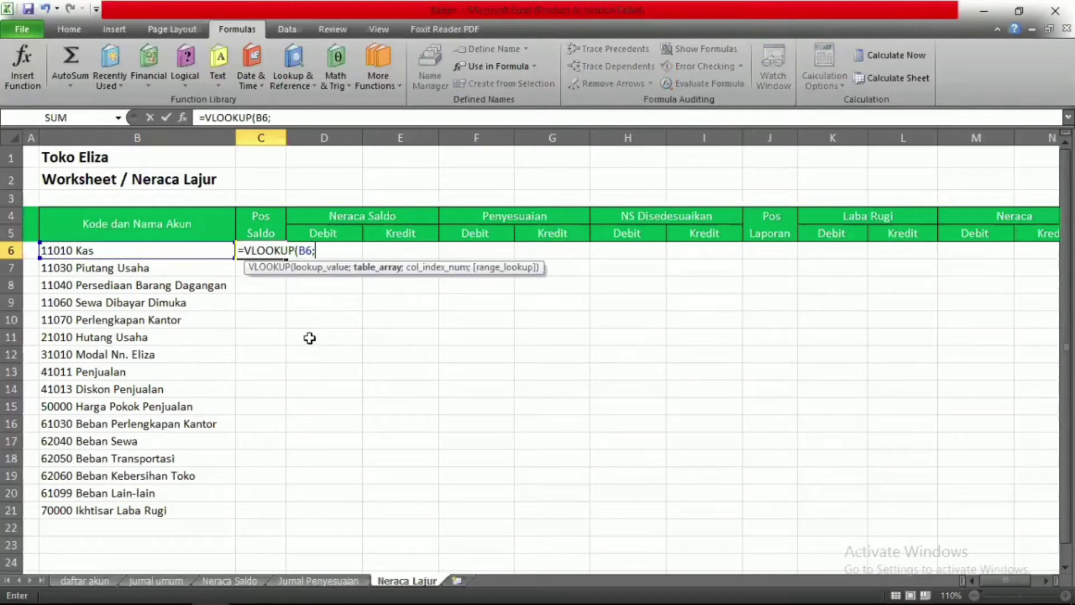
pyautogui.write('DOA')
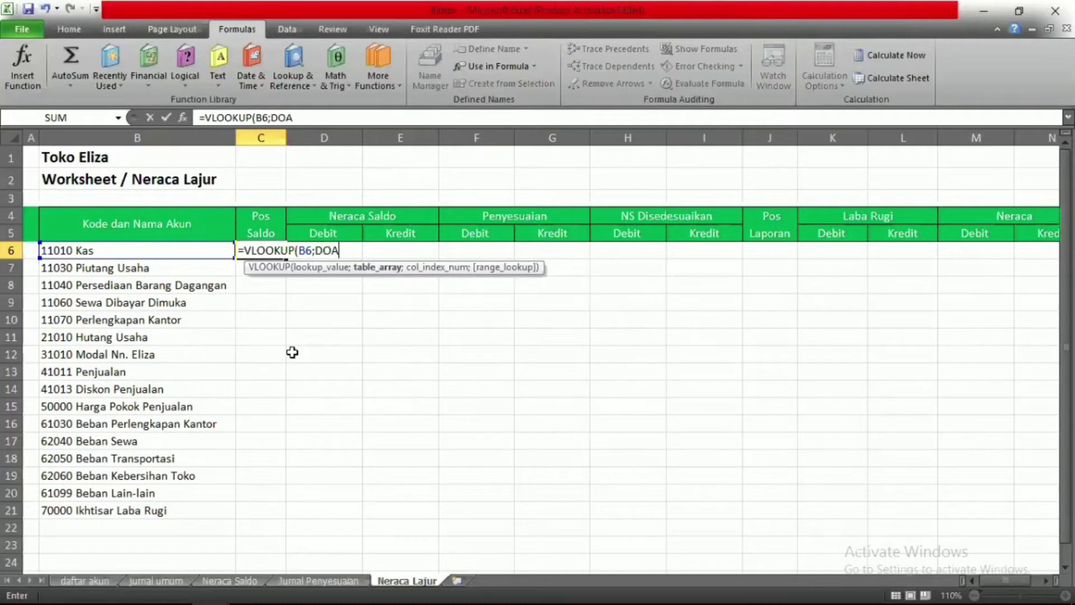
pyautogui.press('BackSpace')
pyautogui.press('BackSpace')
pyautogui.write('AFTARAKUN')
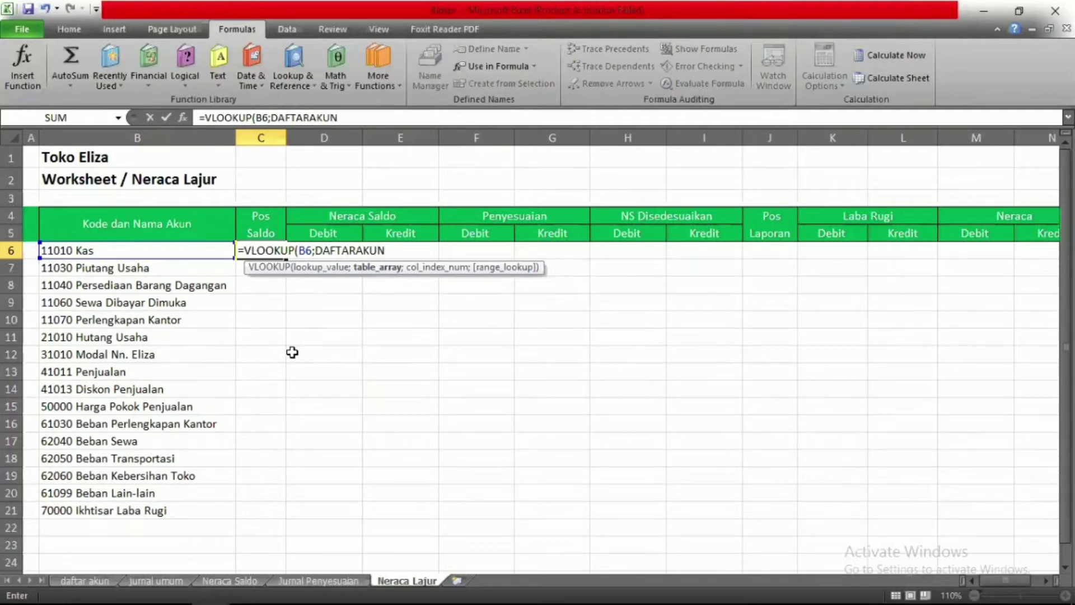
pyautogui.write(';')
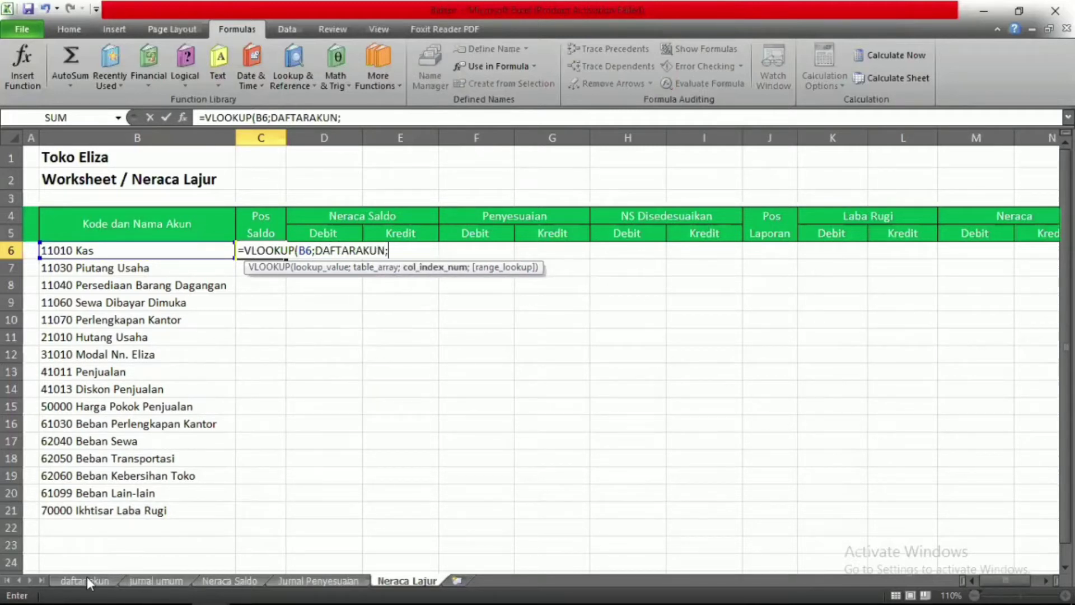
# Complete the Pos Saldo VLOOKUP in C6 with column index 2 and exact match, and fill it down to C21.
pyautogui.click(86, 581)
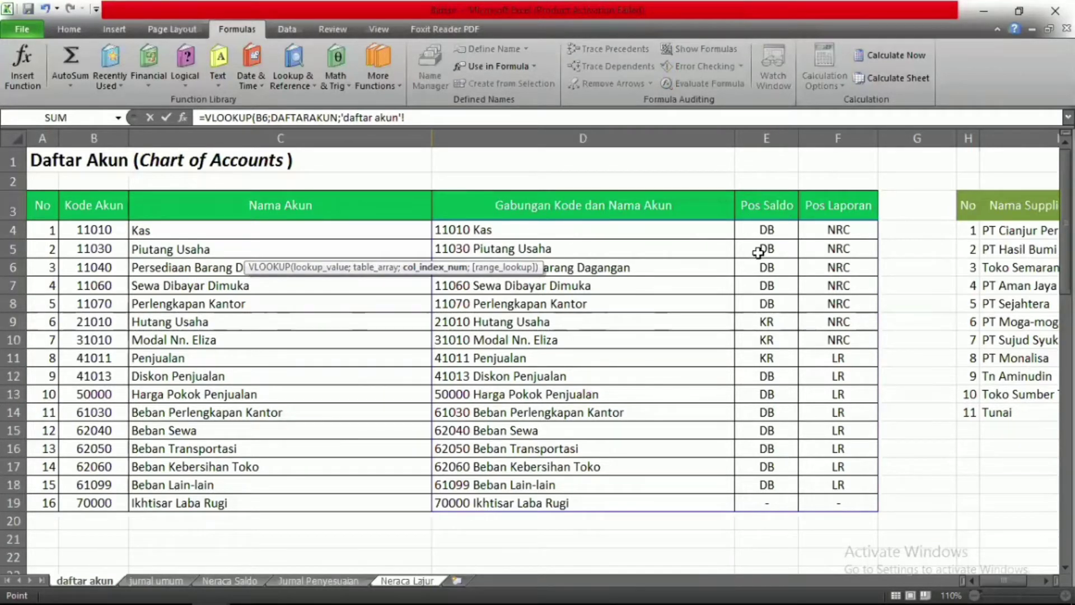
pyautogui.click(415, 582)
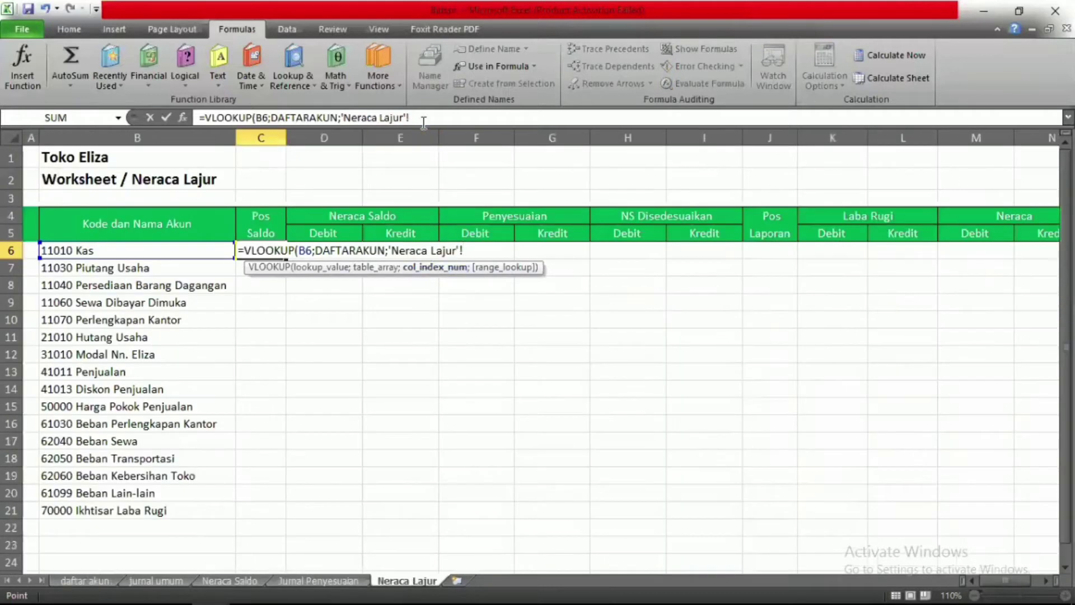
pyautogui.moveTo(414, 117); pyautogui.dragTo(346, 117)
pyautogui.press('BackSpace')
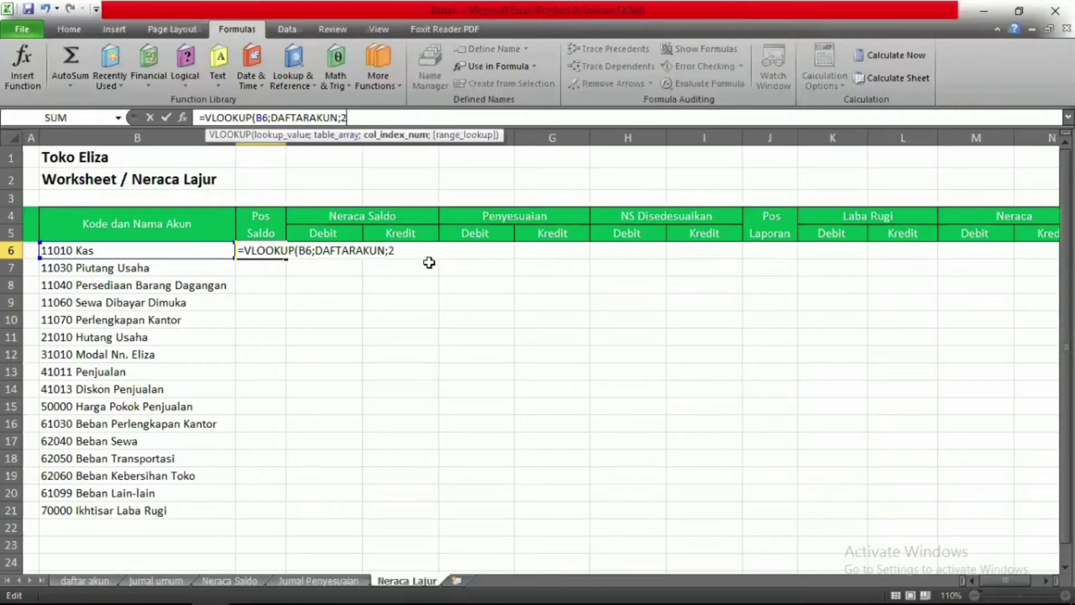
pyautogui.write('2;')
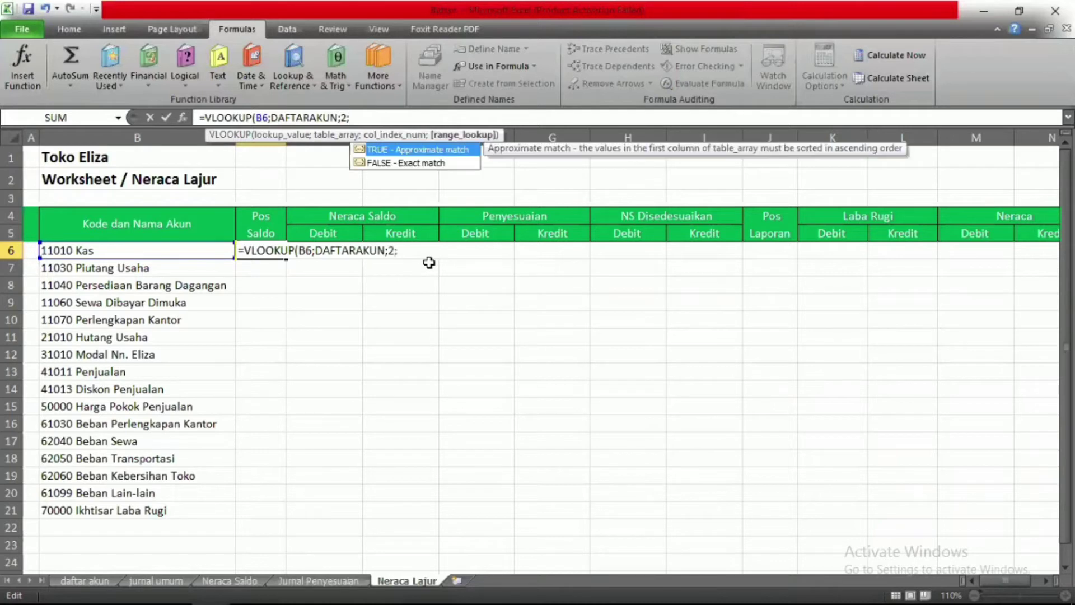
pyautogui.doubleClick(417, 164)
pyautogui.press('Return')
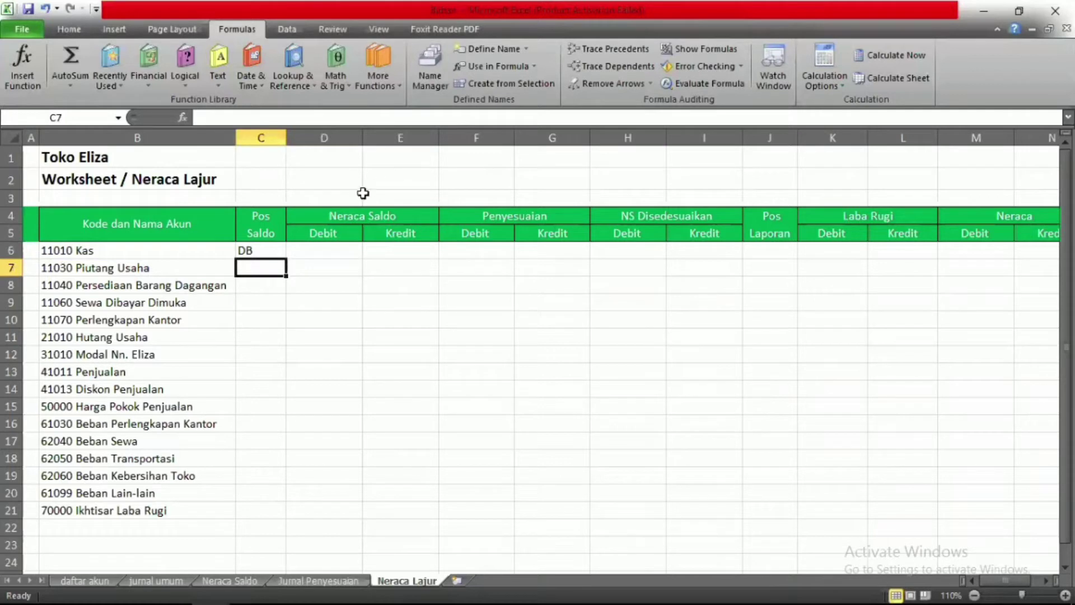
pyautogui.click(279, 252)
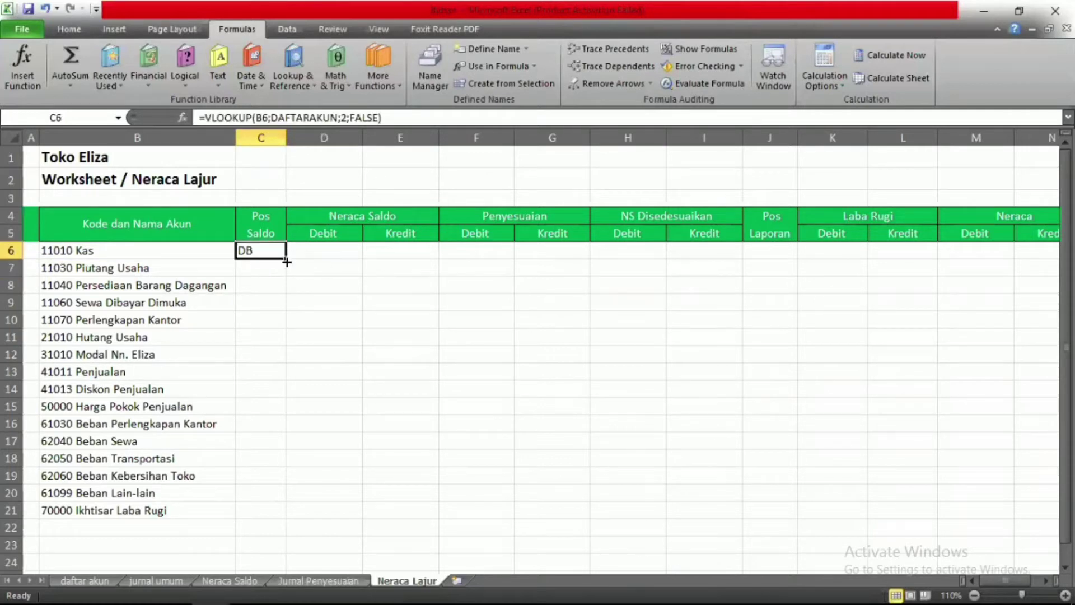
pyautogui.doubleClick(285, 258)
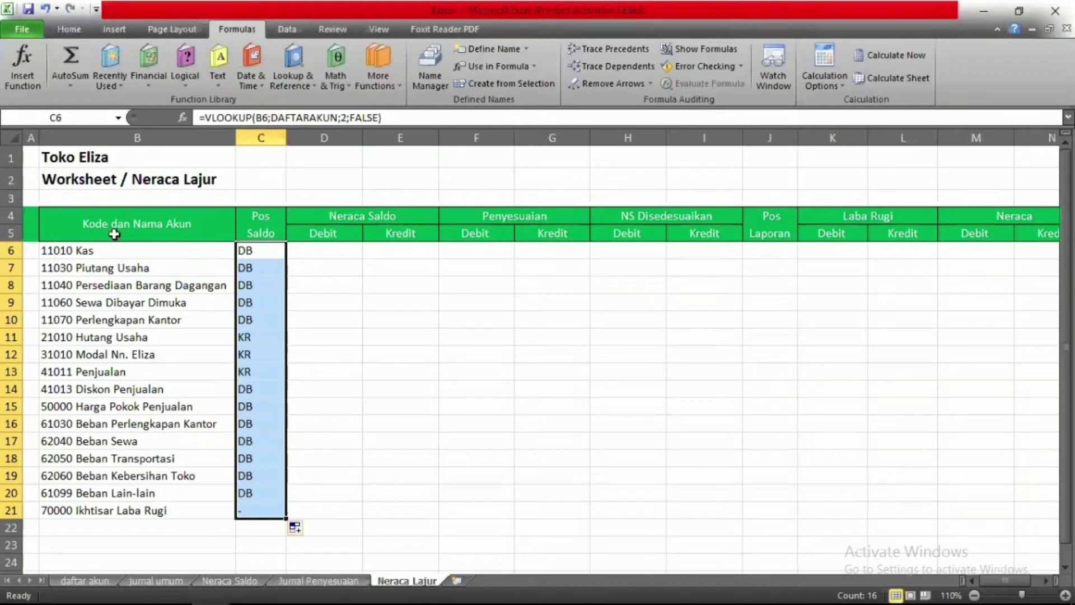
# Start the Neraca Saldo Debit formula in D6 as an IF testing whether C6 equals "DB".
pyautogui.click(320, 253)
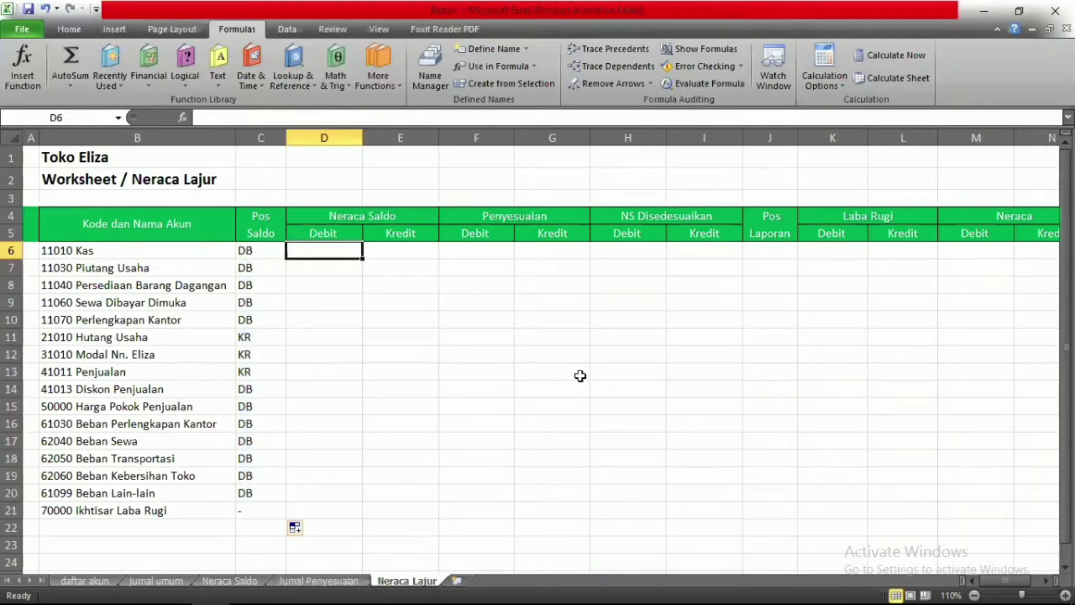
pyautogui.write('=IF')
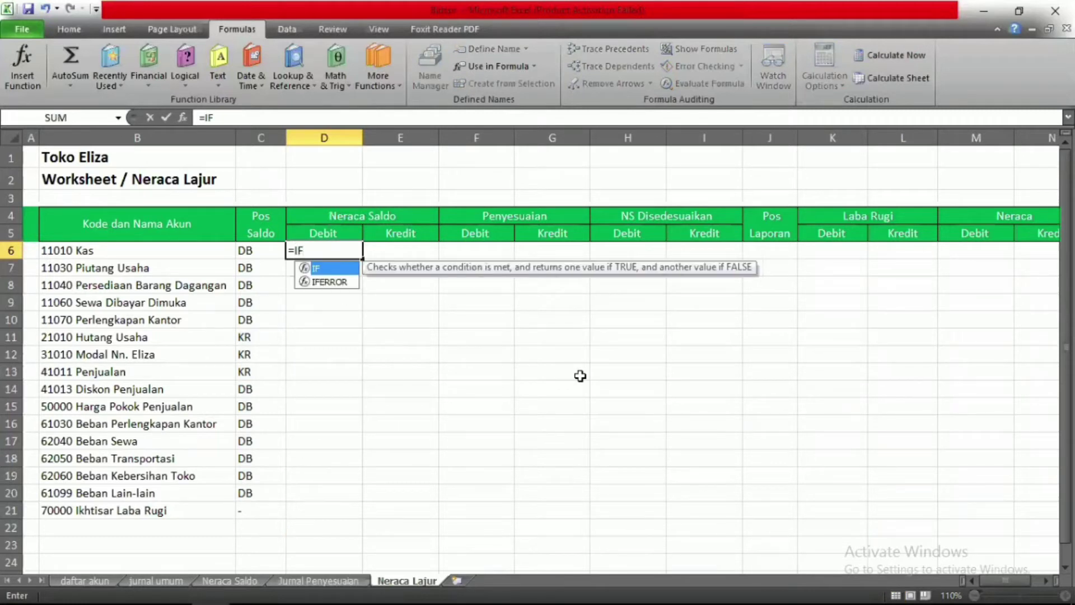
pyautogui.write('(')
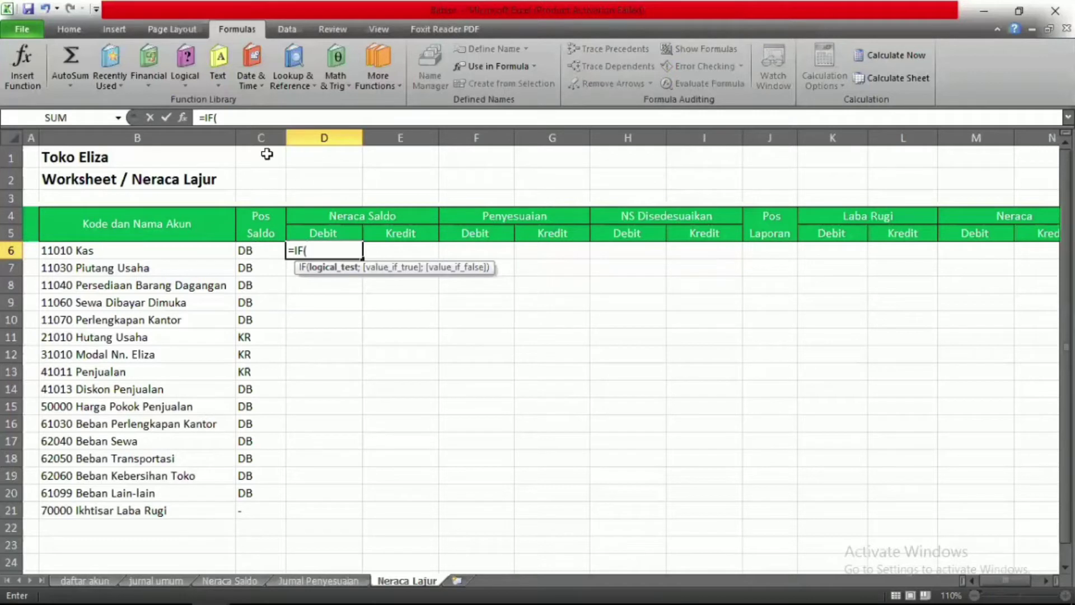
pyautogui.click(251, 255)
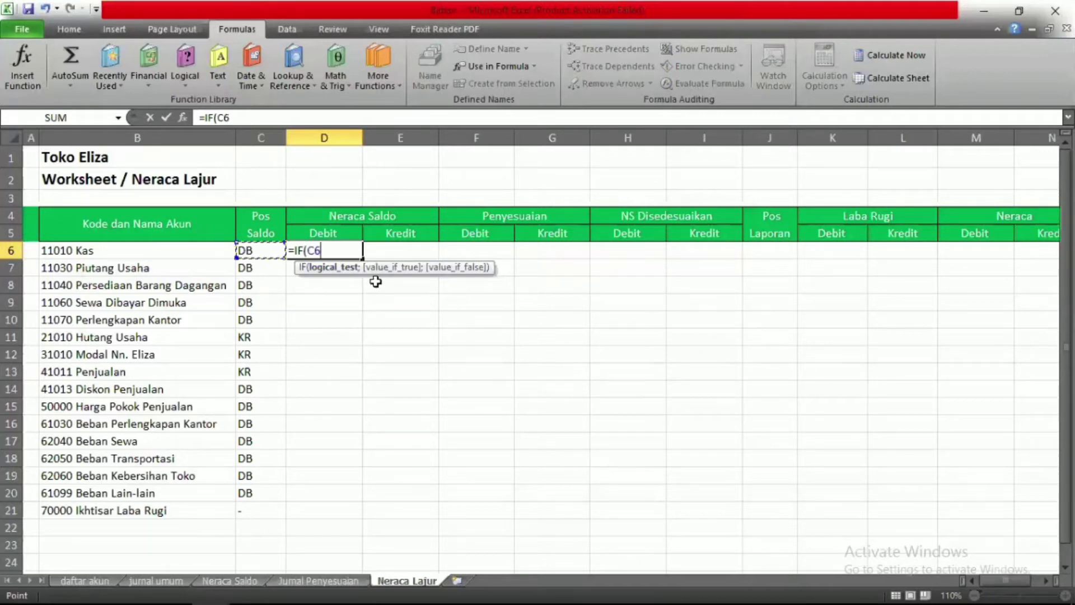
pyautogui.write('"DB')
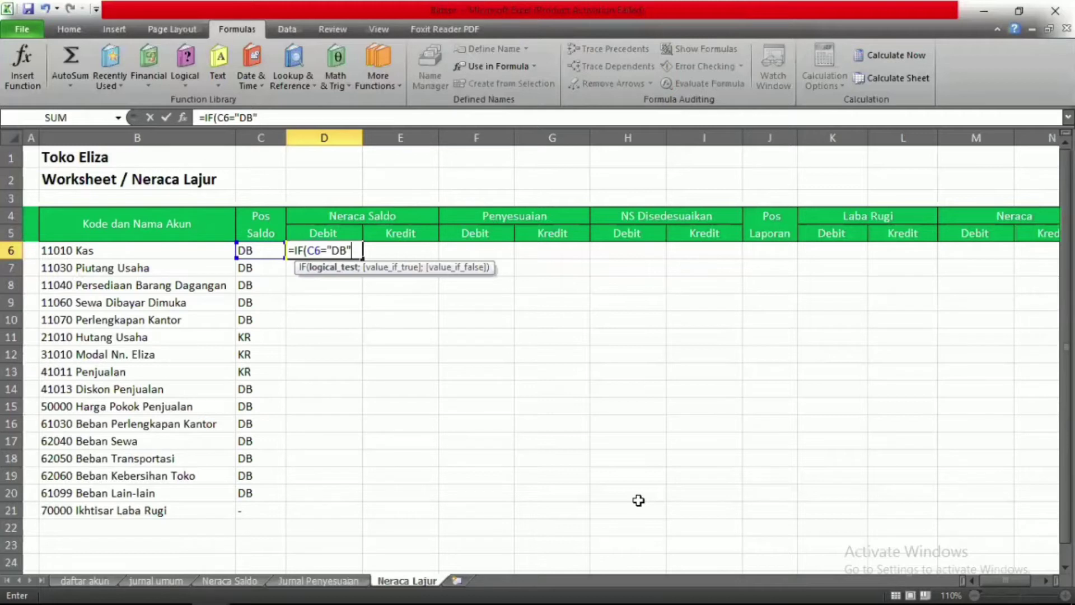
pyautogui.write(';')
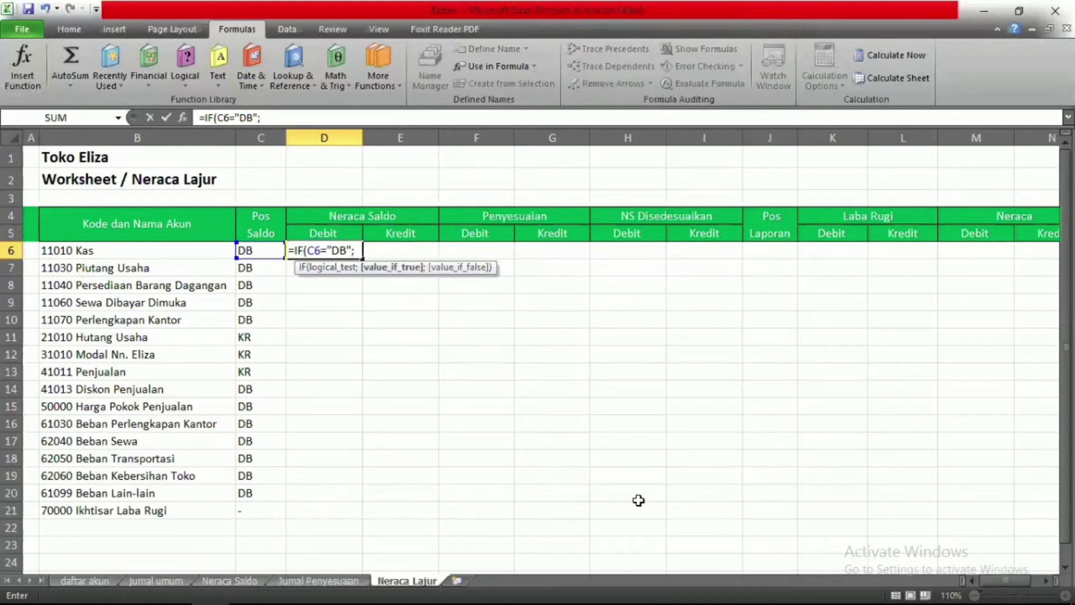
# Add SUMIF(JU_UMUM;B6;JU_DEBIT) as the value if true in the D6 formula.
pyautogui.write('SUM')
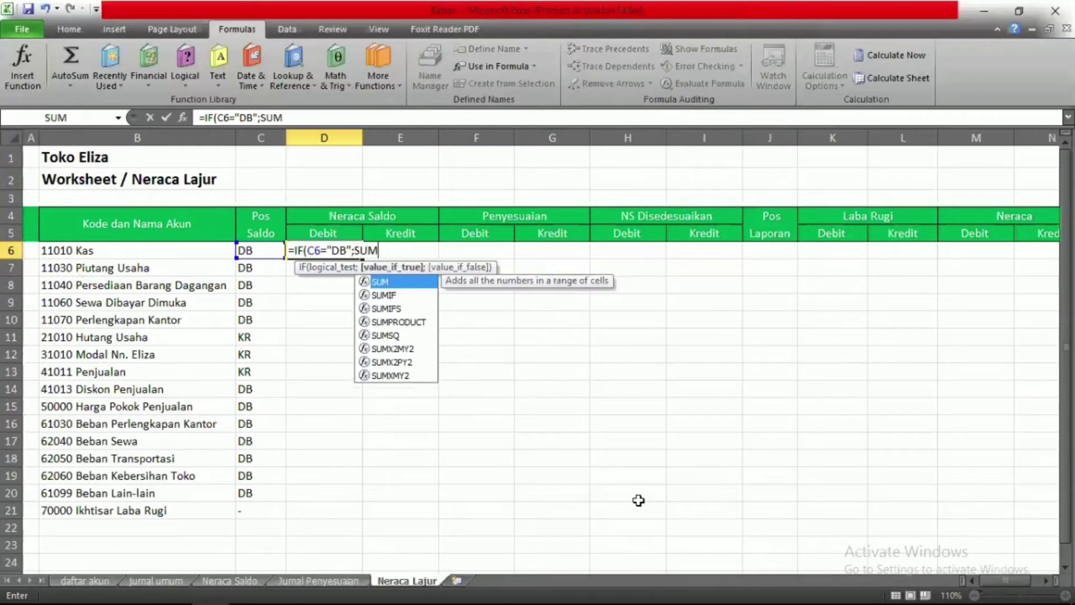
pyautogui.write('IF(')
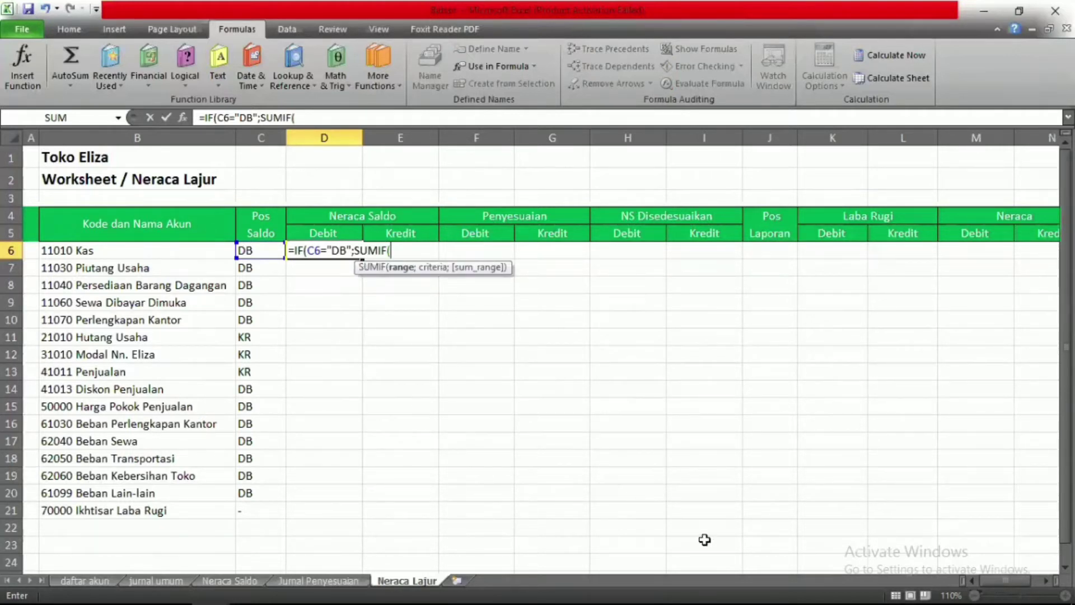
pyautogui.write('JU')
pyautogui.press('Down')
pyautogui.press('Down')
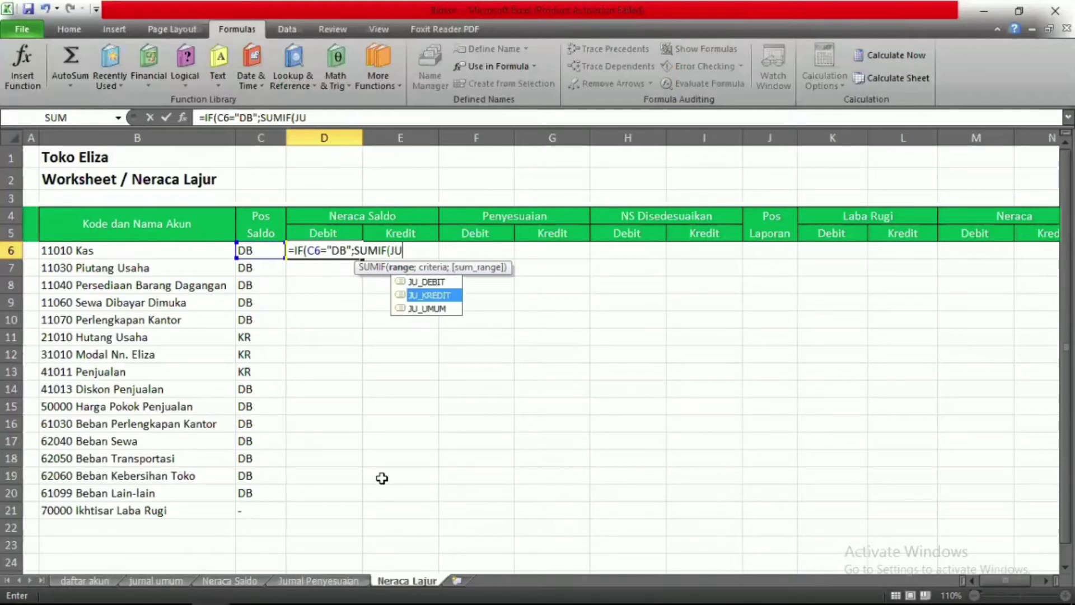
pyautogui.press('Tab')
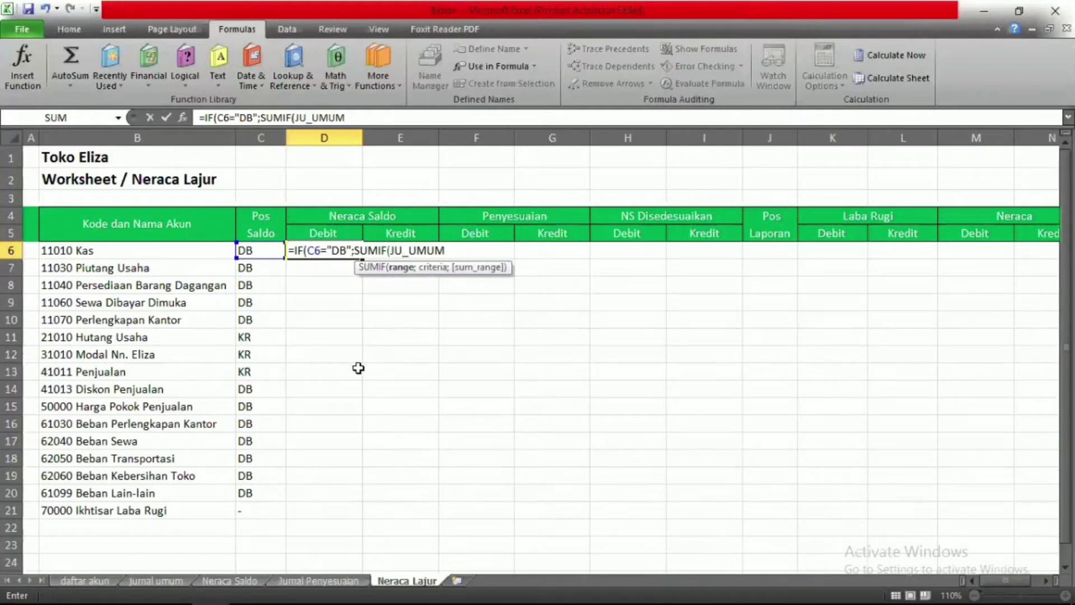
pyautogui.write(';')
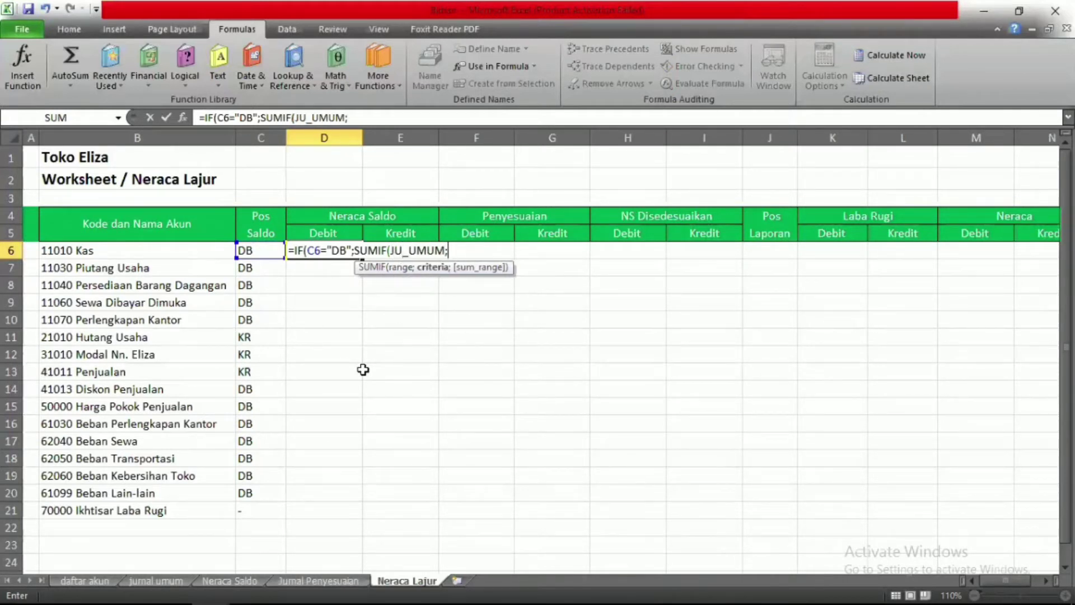
pyautogui.click(117, 246)
pyautogui.write(';')
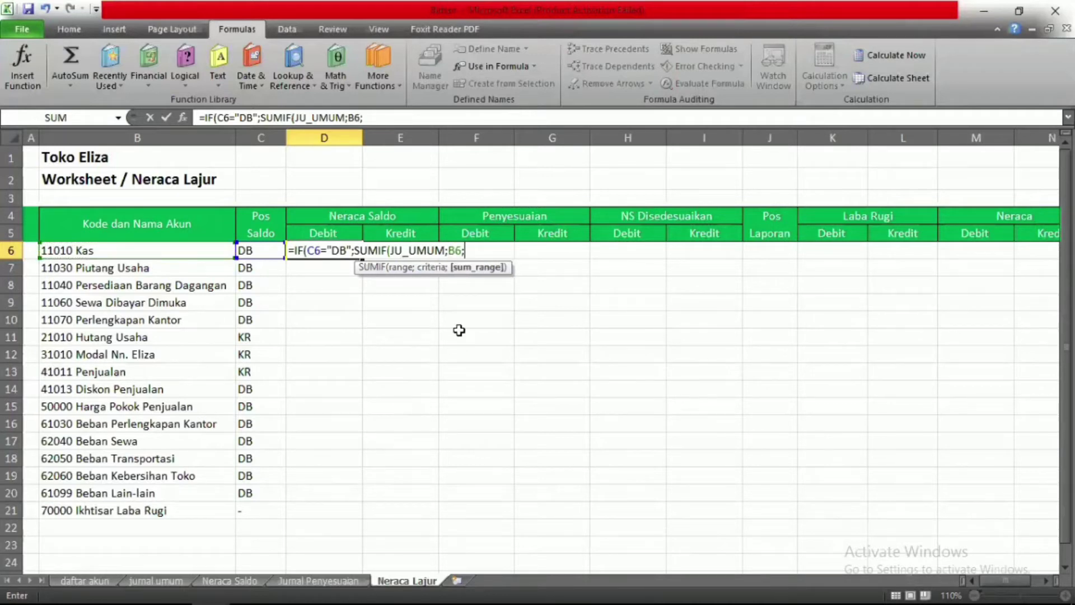
pyautogui.write('JU')
pyautogui.press('Tab')
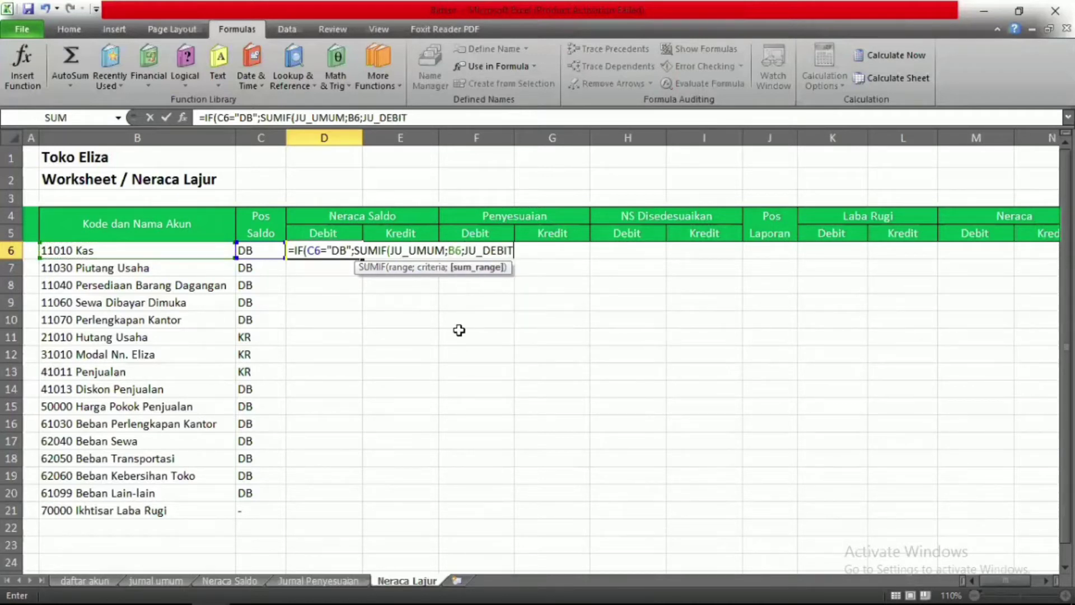
pyautogui.write(')')
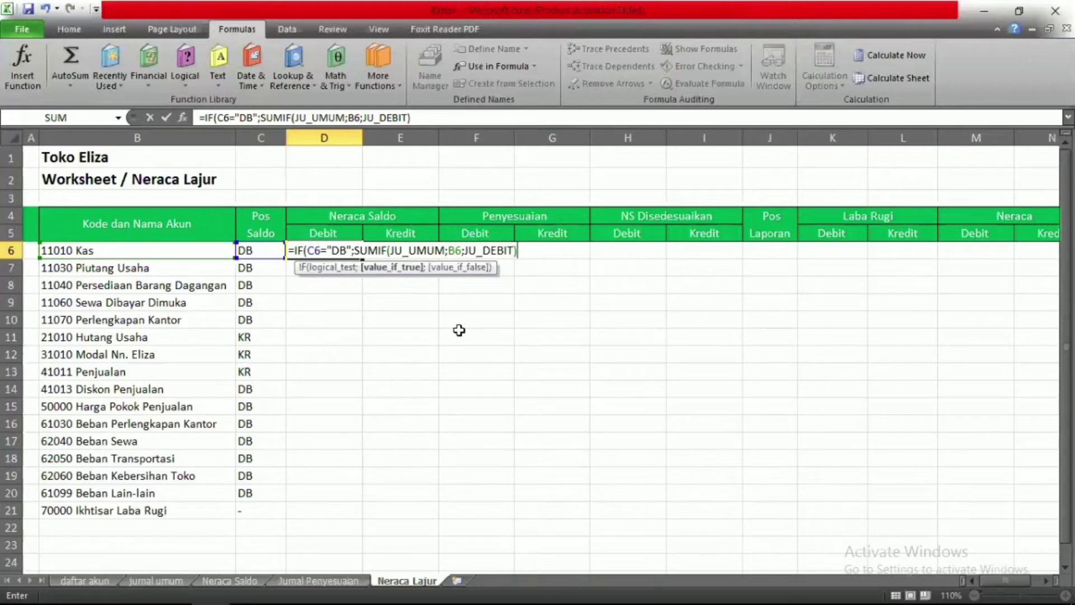
# Extend the D6 formula by subtracting a second SUMIF over the JU_UMUM range.
pyautogui.write('-SUM')
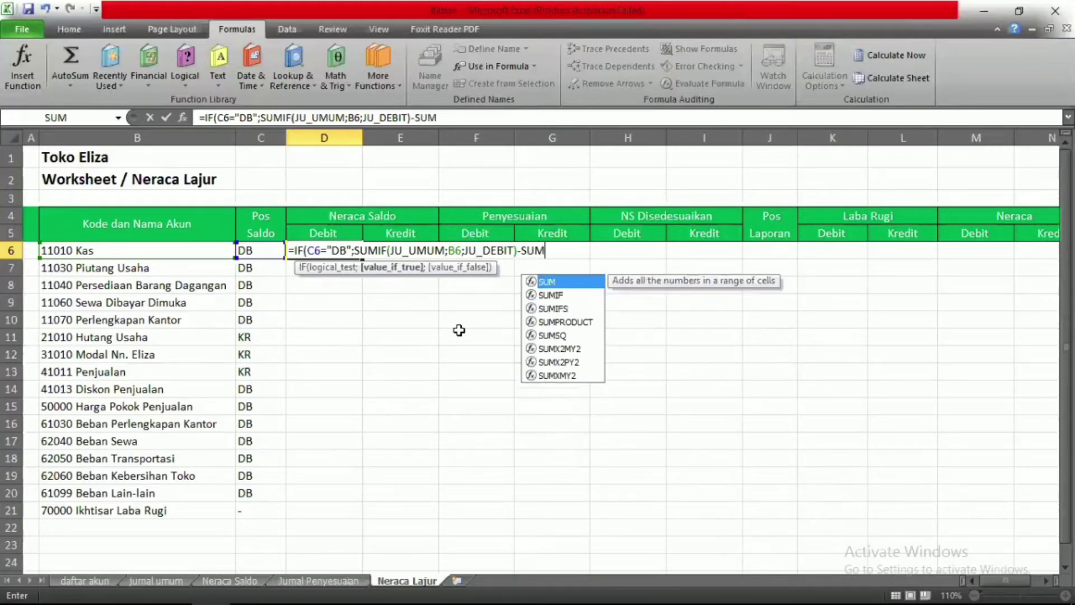
pyautogui.write('IF(JUJ')
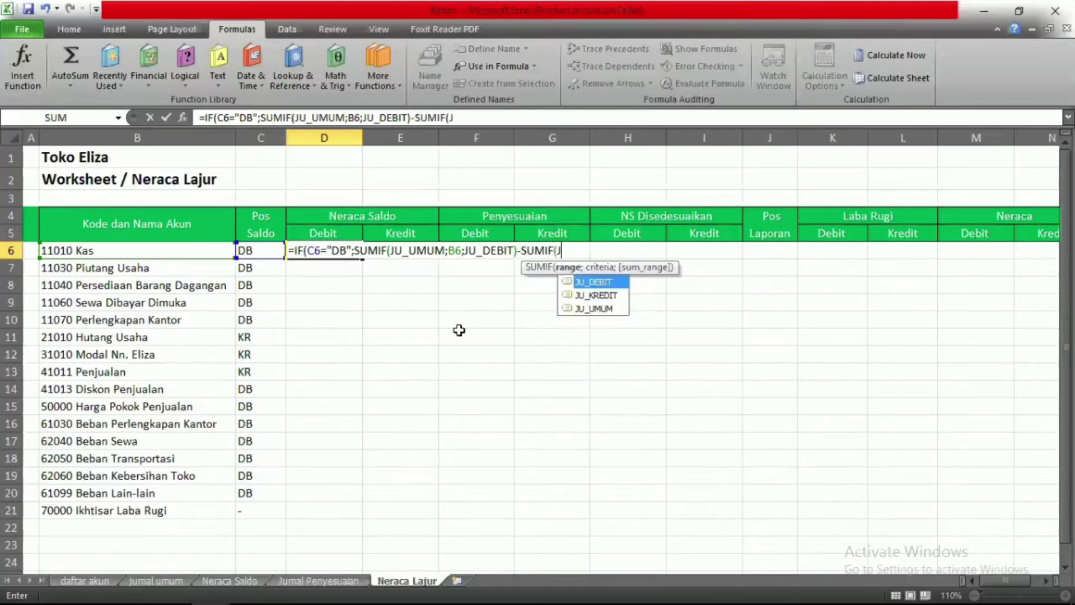
pyautogui.press('BackSpace')
pyautogui.press('Down')
pyautogui.press('Down')
pyautogui.press('Tab')
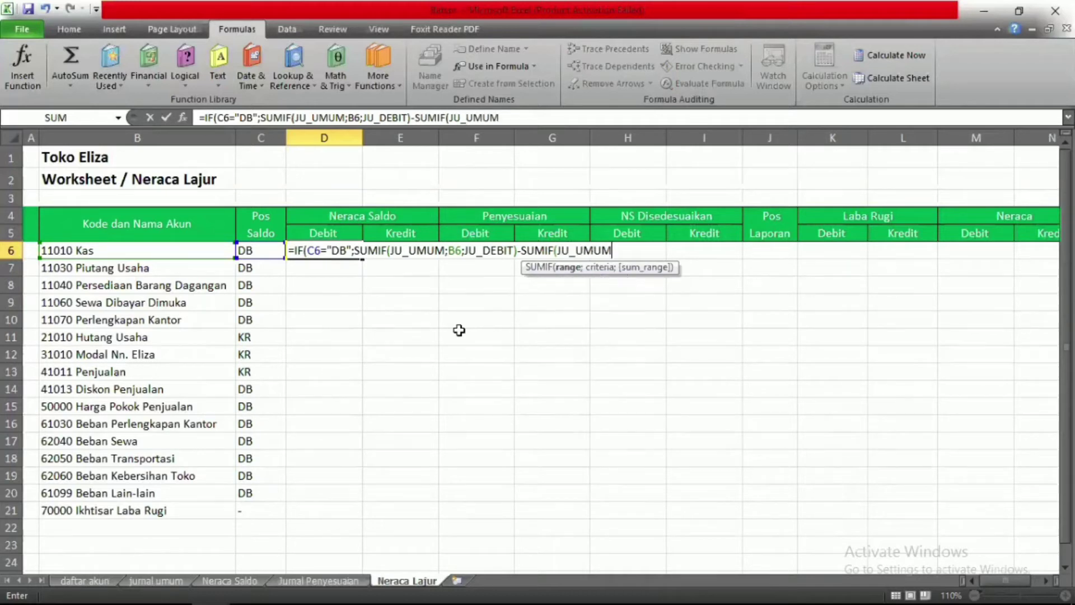
pyautogui.write(';')
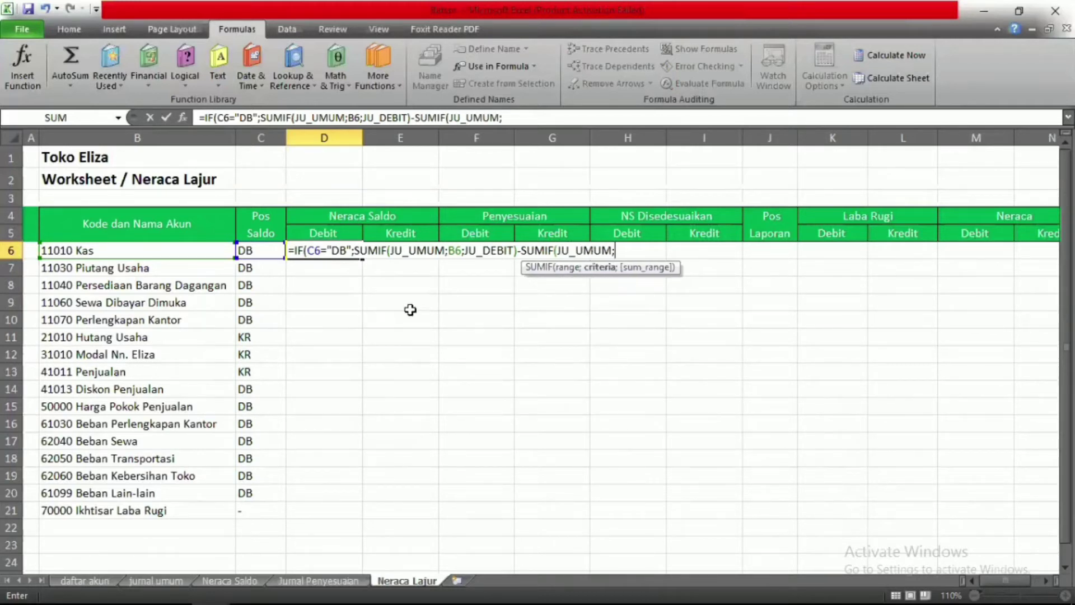
# Finish the D6 formula with criterion B6, sum range JU_KREDIT and an empty string as the value if false.
pyautogui.click(181, 260)
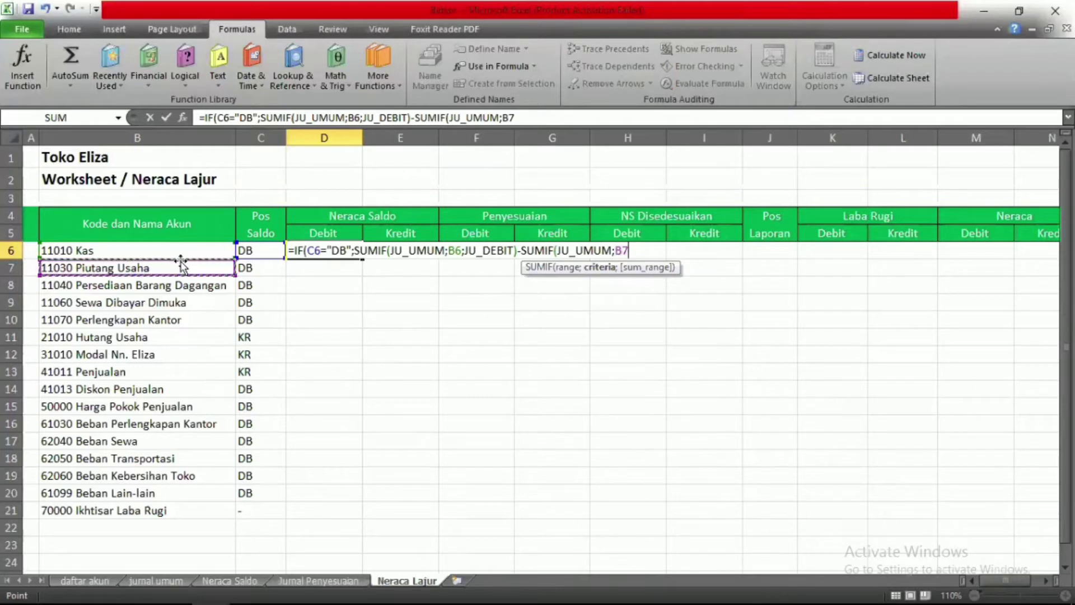
pyautogui.click(115, 249)
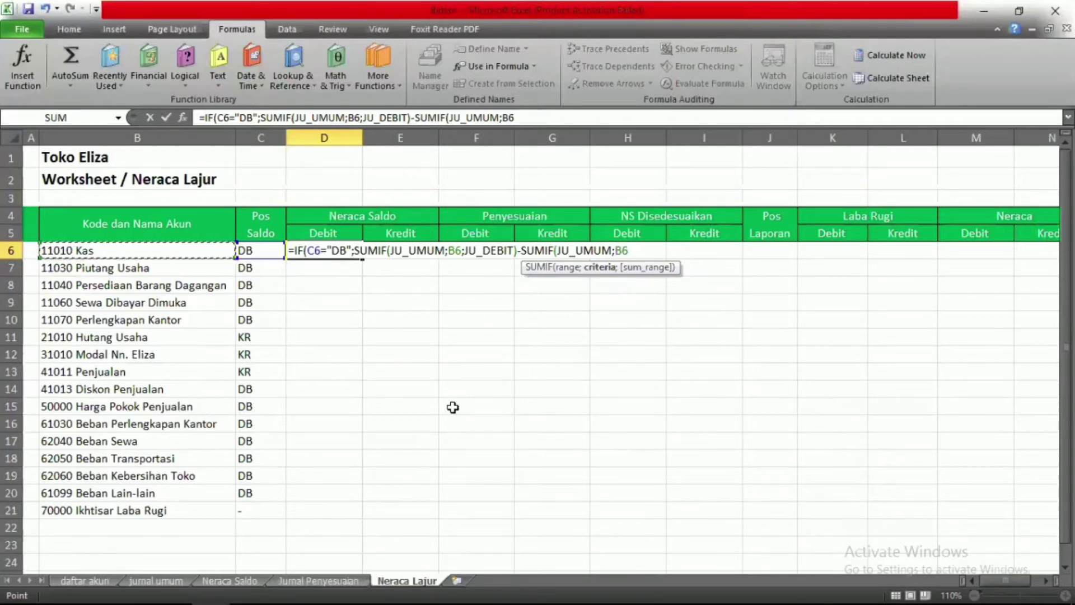
pyautogui.write(';')
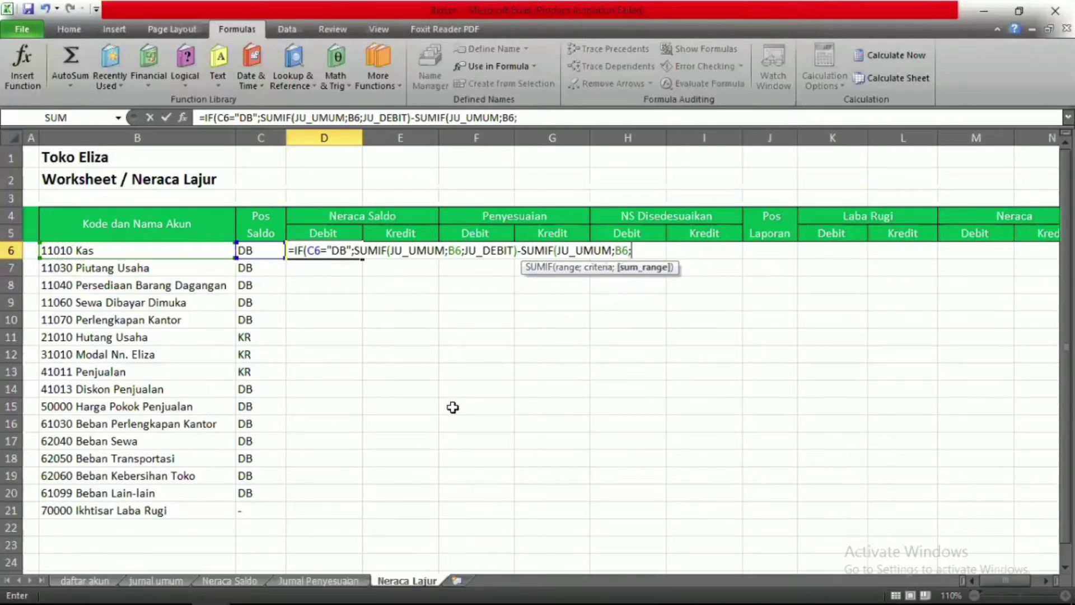
pyautogui.write('JU')
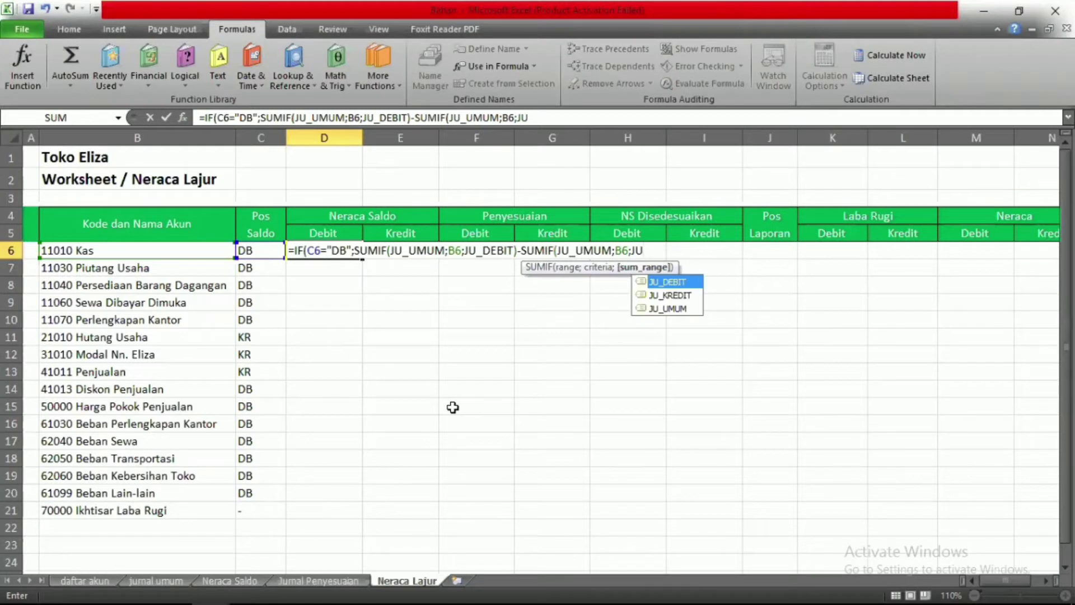
pyautogui.press('Down')
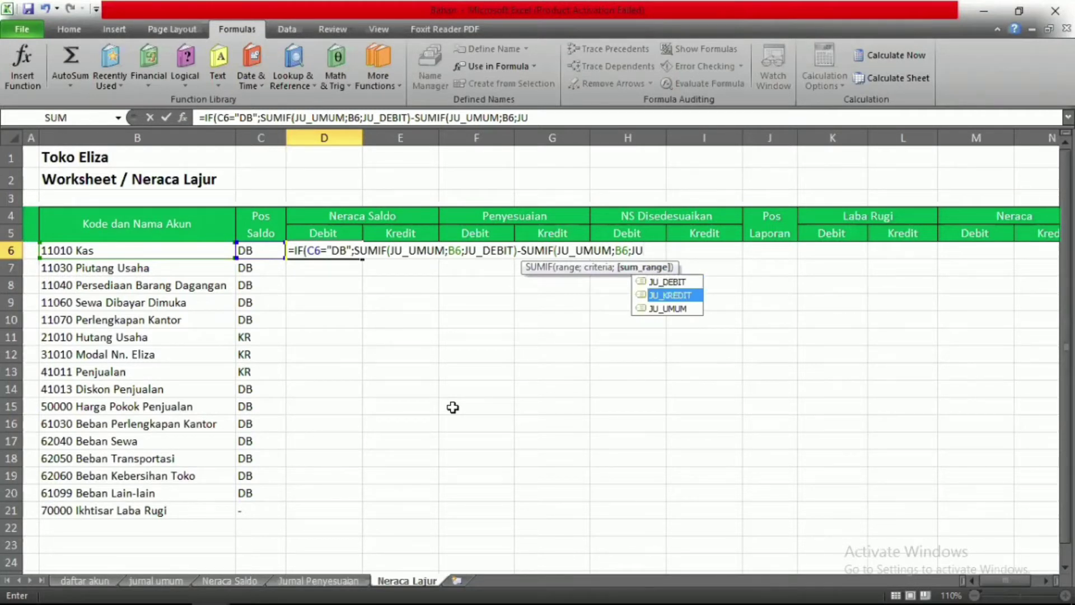
pyautogui.press('Tab')
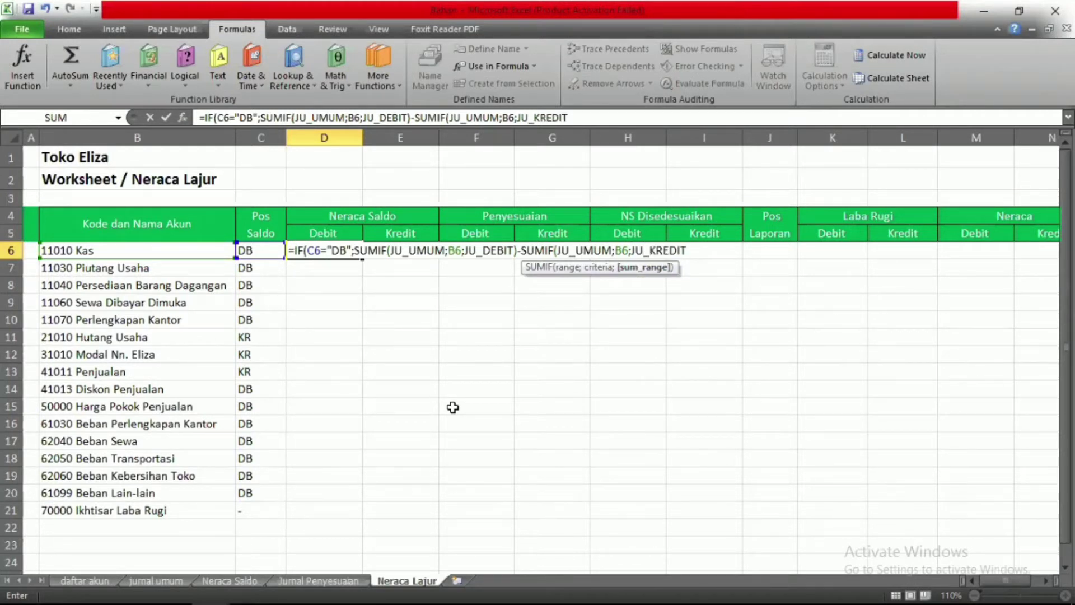
pyautogui.write(');')
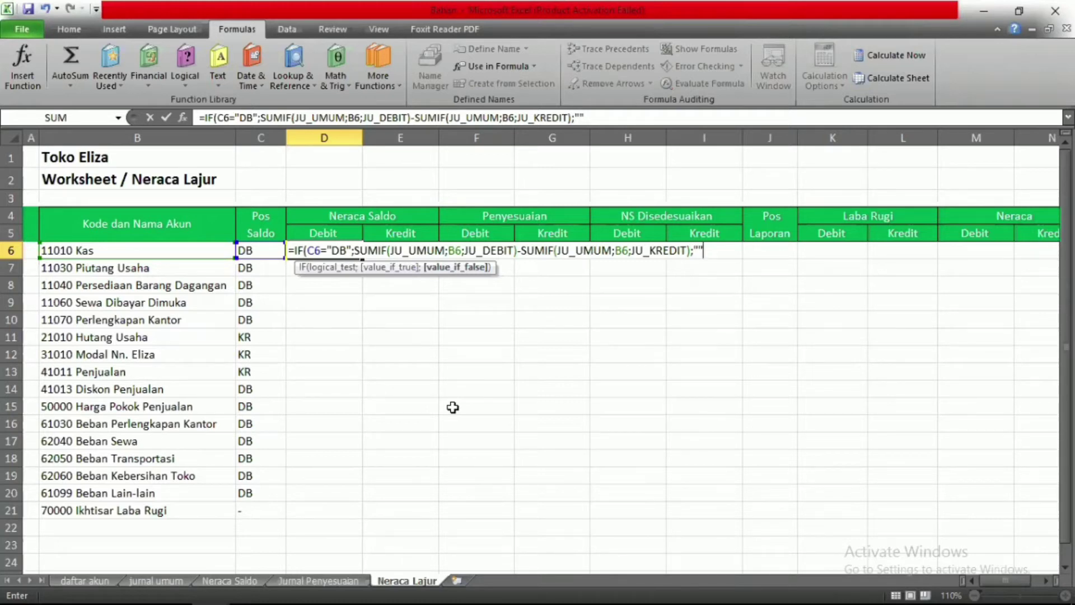
pyautogui.press('Return')
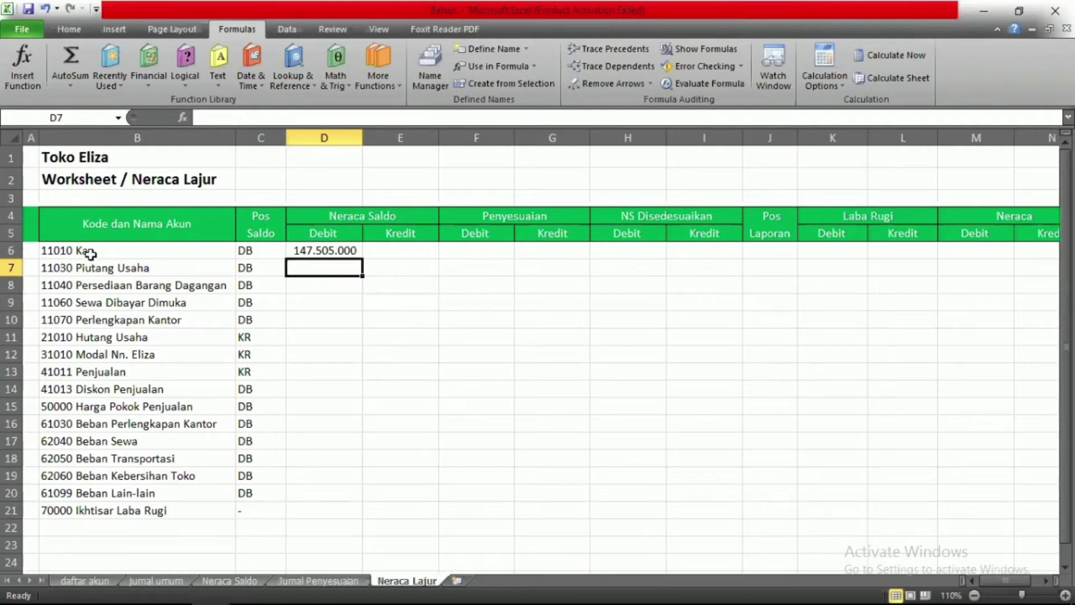
# Start the Neraca Saldo Kredit formula in E6 as an IF testing whether C6 equals "KR".
pyautogui.click(389, 251)
pyautogui.write('=SUM')
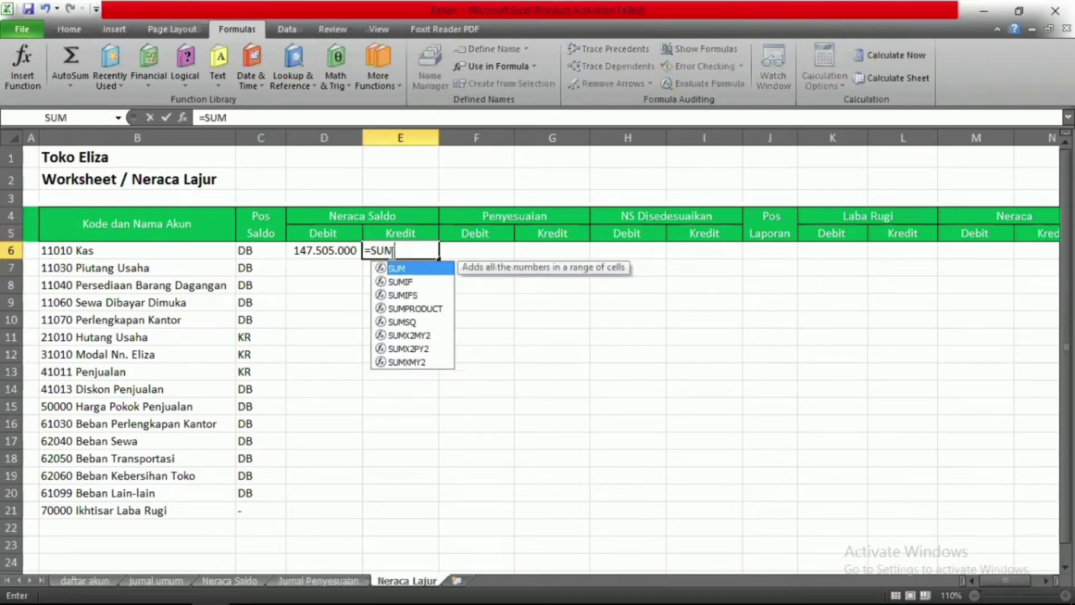
pyautogui.press('BackSpace')
pyautogui.press('BackSpace')
pyautogui.press('BackSpace')
pyautogui.write('IF(')
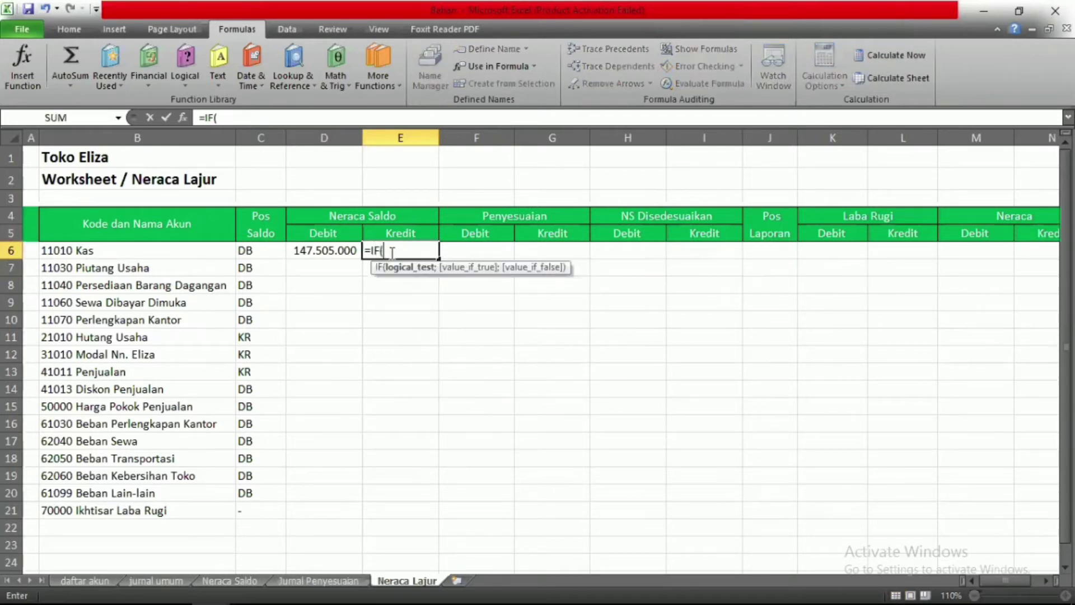
pyautogui.click(256, 251)
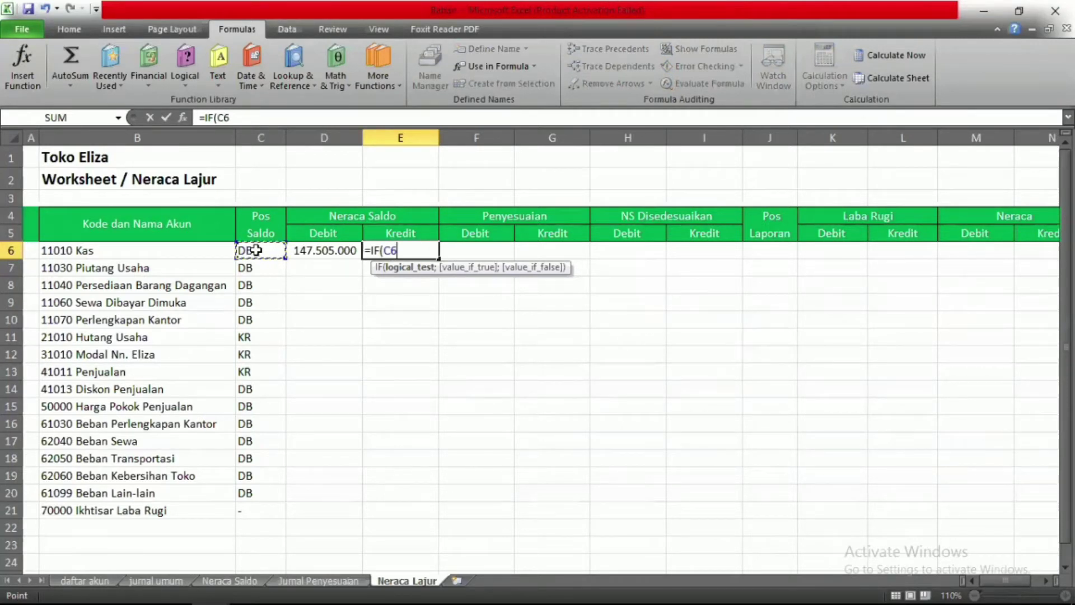
pyautogui.write('="KR')
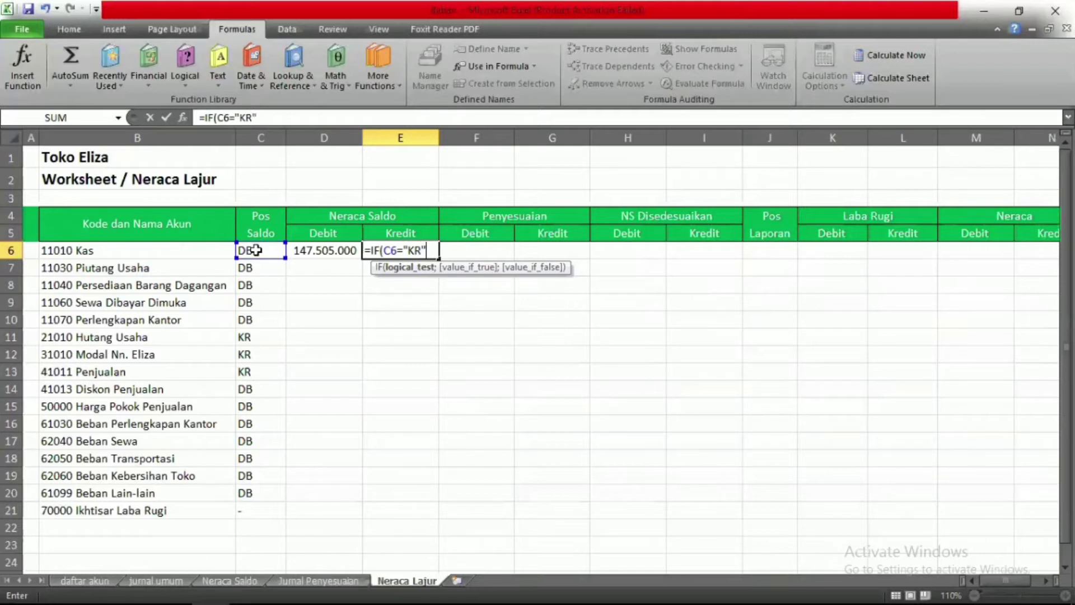
pyautogui.write('";')
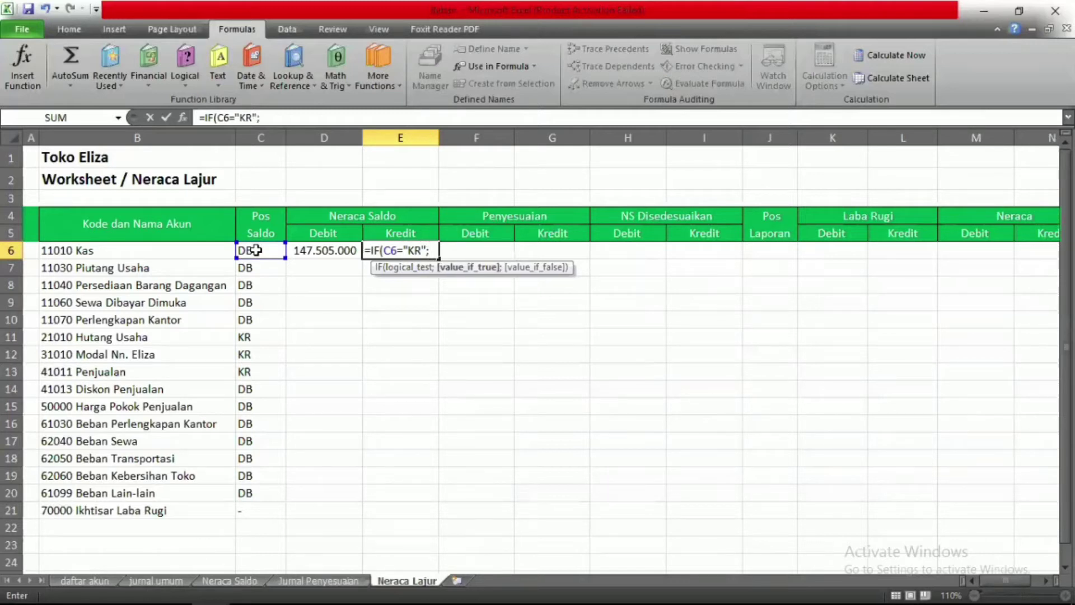
# Add a SUMIF with range JU_UMUM and criterion B6 as the value if true in the E6 formula.
pyautogui.write('SUM')
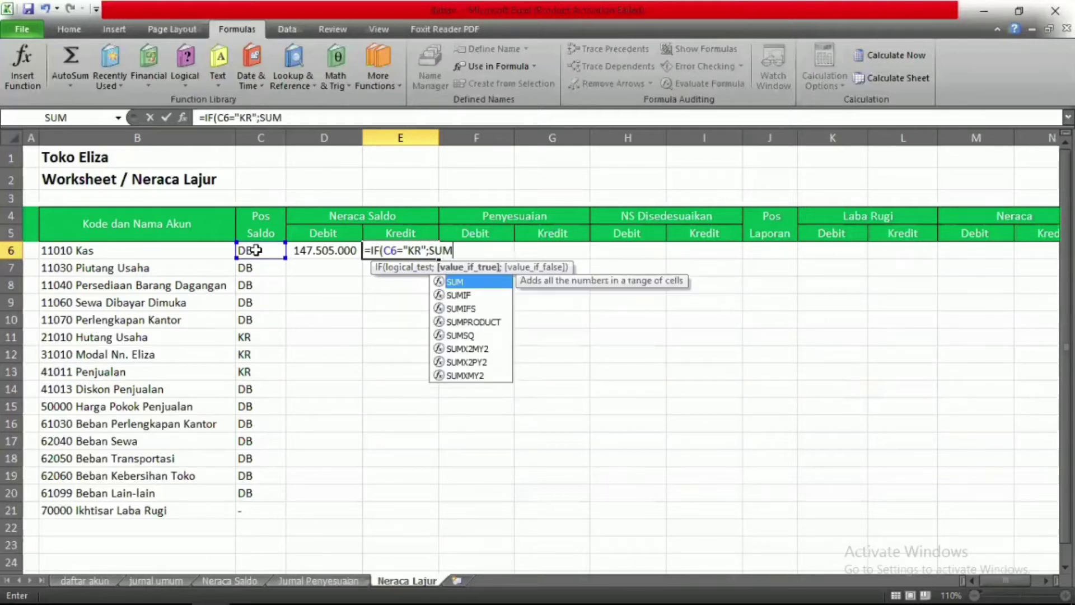
pyautogui.press('Down')
pyautogui.press('Tab')
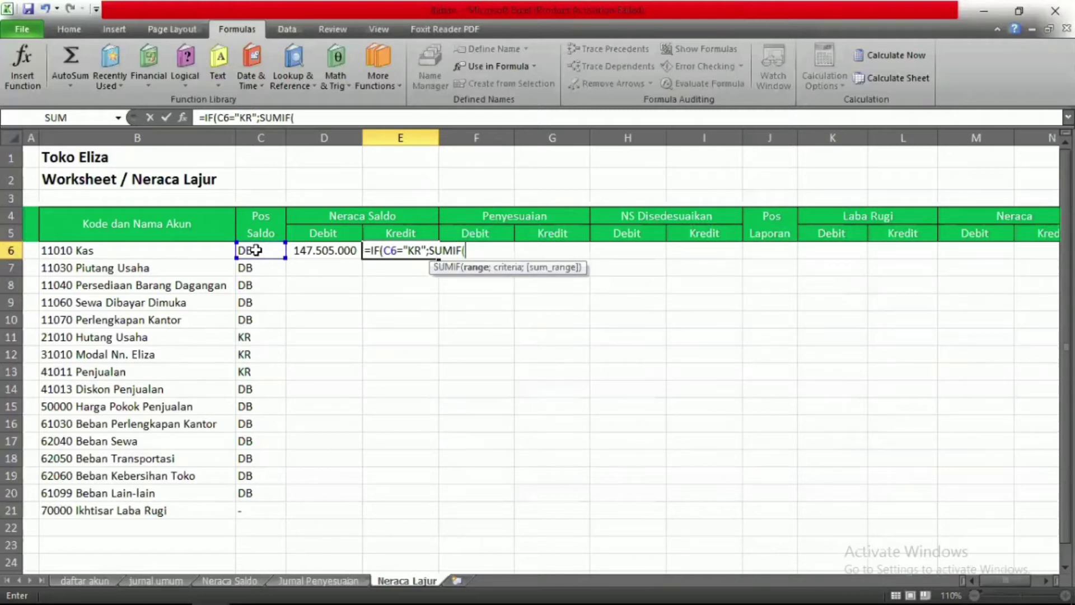
pyautogui.write('JU')
pyautogui.press('Down')
pyautogui.press('Down')
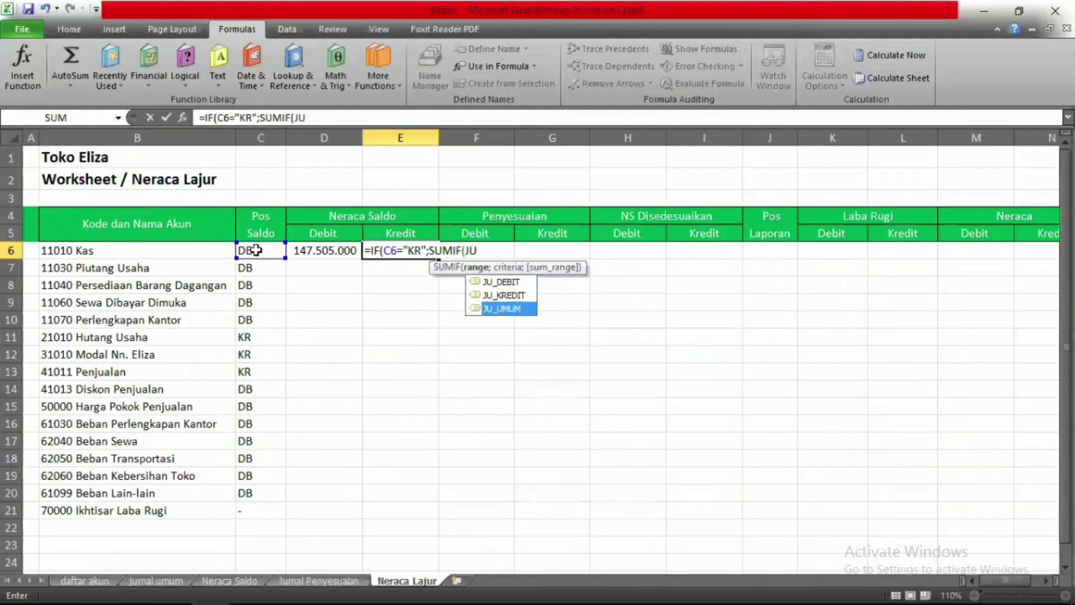
pyautogui.press('Tab')
pyautogui.write(';')
pyautogui.click(175, 255)
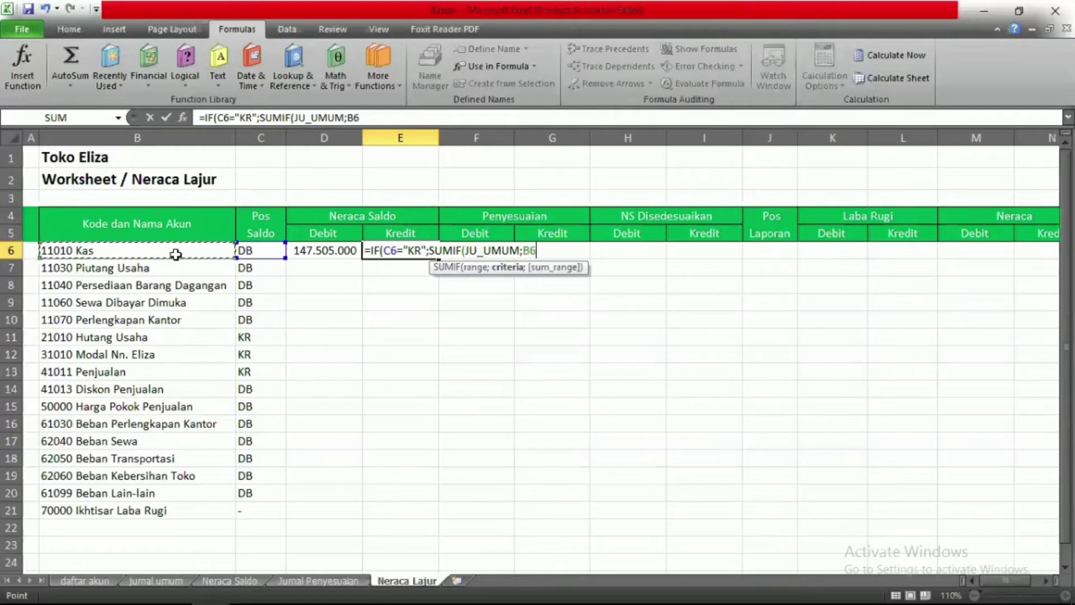
pyautogui.write(';')
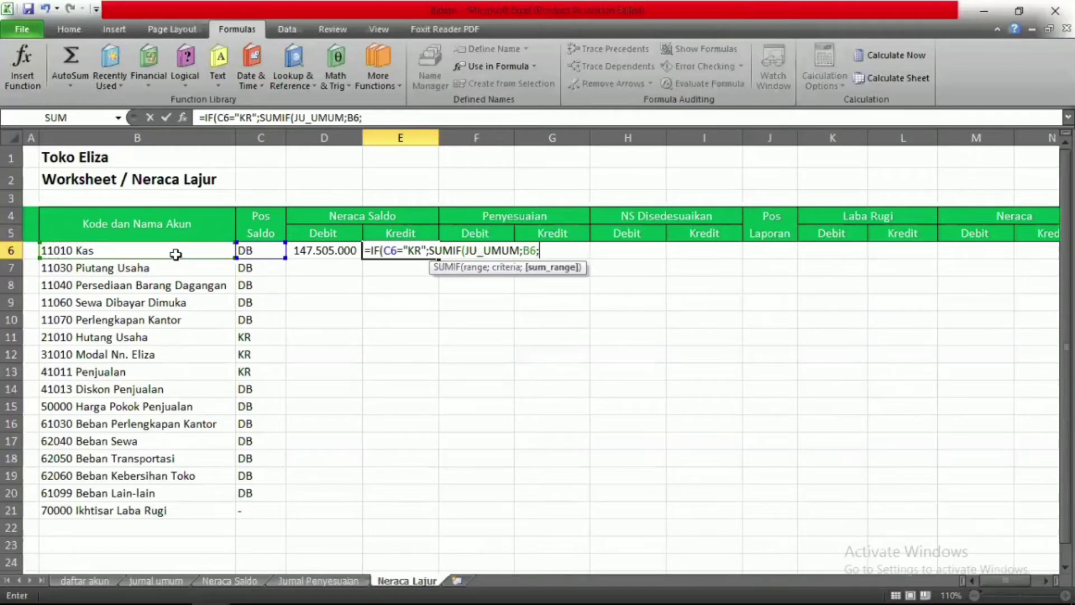
# Complete the first SUMIF in E6 with JU_KREDIT as the sum range and append a minus sign.
pyautogui.write('J')
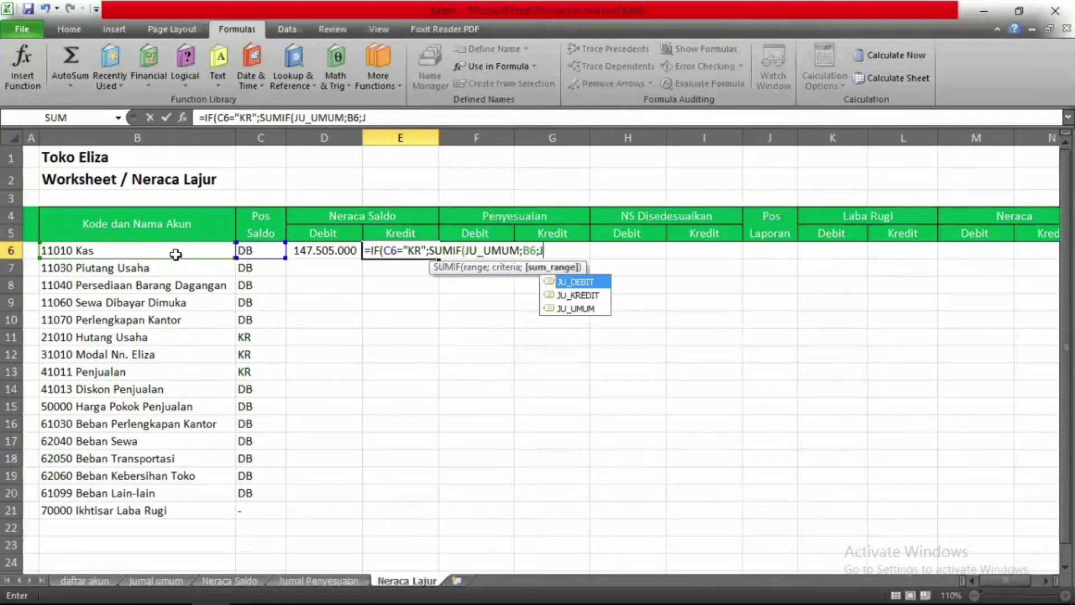
pyautogui.press('BackSpace')
pyautogui.write('K')
pyautogui.press('BackSpace')
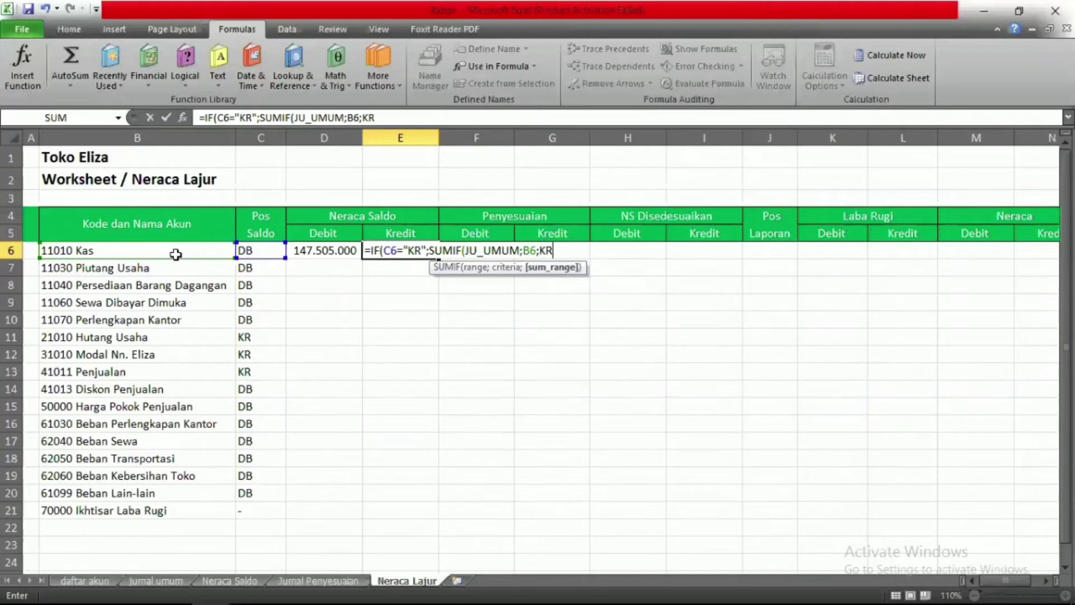
pyautogui.write('JU')
pyautogui.press('Down')
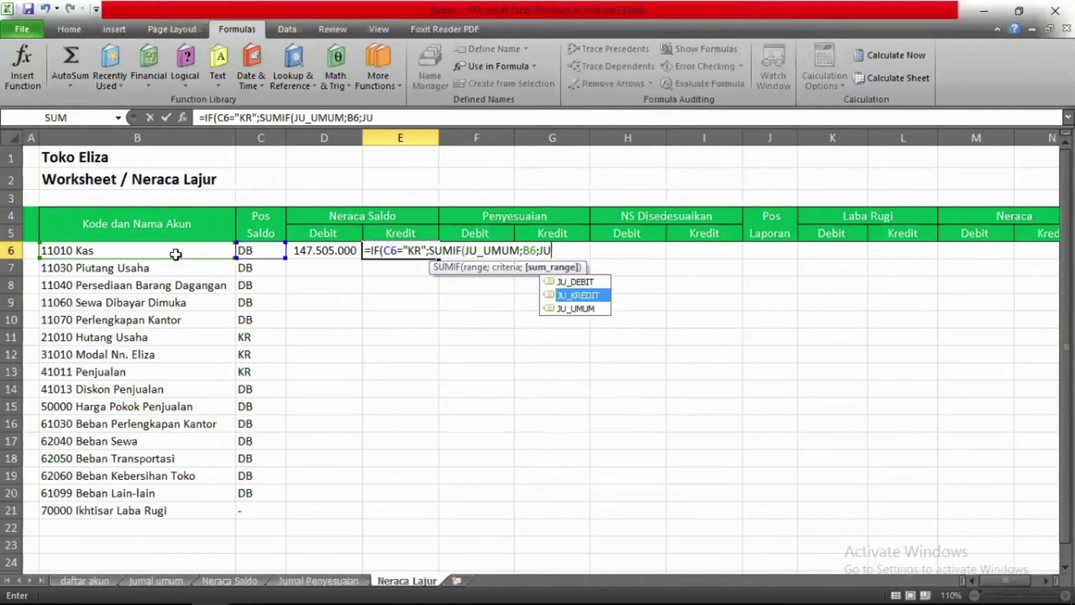
pyautogui.press('Tab')
pyautogui.write(')-')
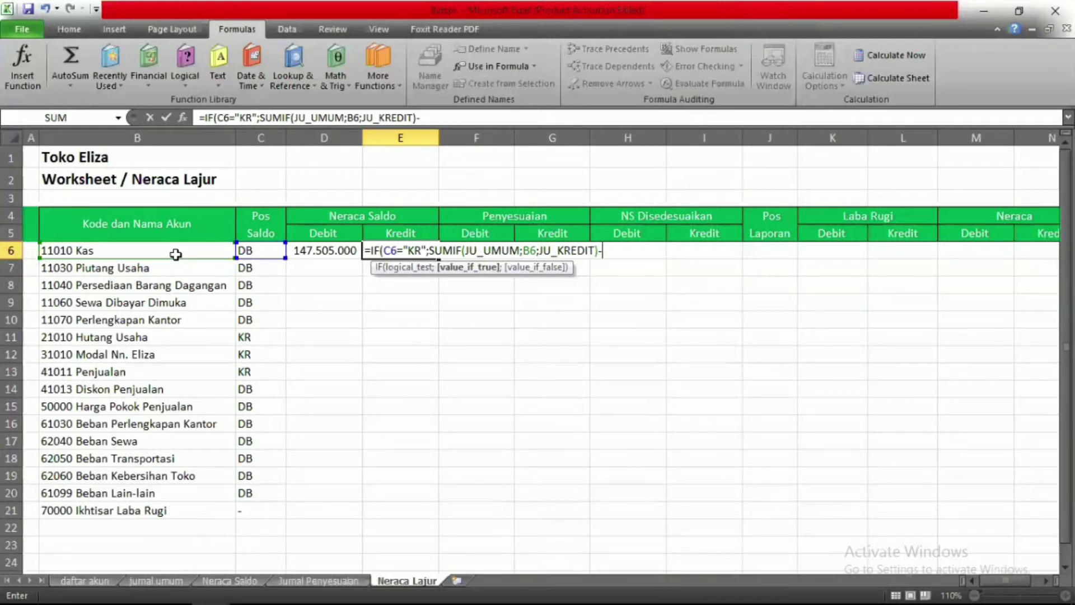
# Add a second SUMIF over JU_UMUM with criterion B6 as the amount subtracted in the E6 formula.
pyautogui.write('SUMIF(')
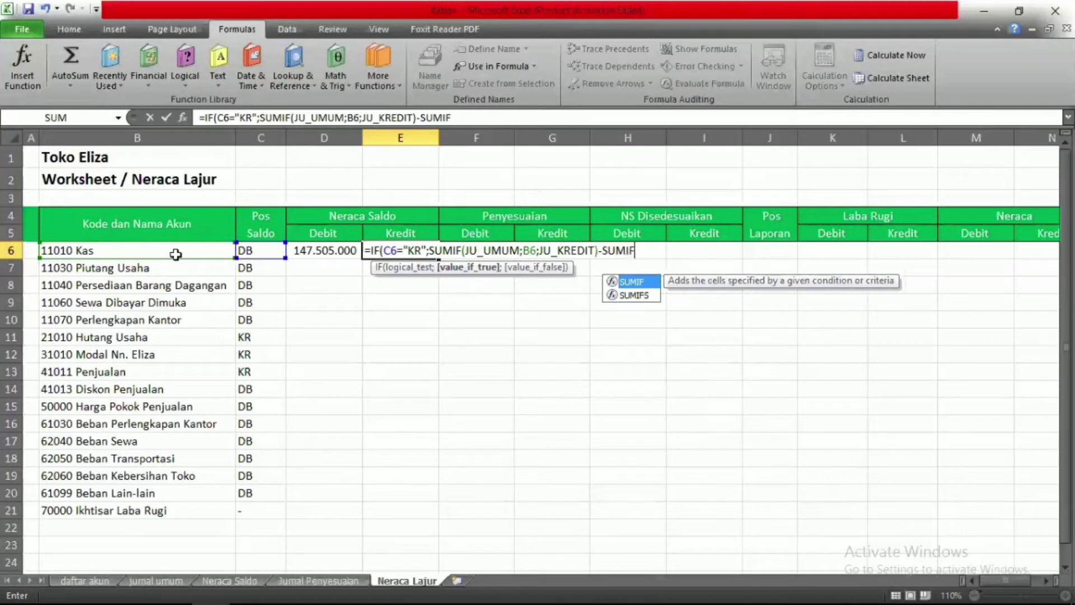
pyautogui.write('JU')
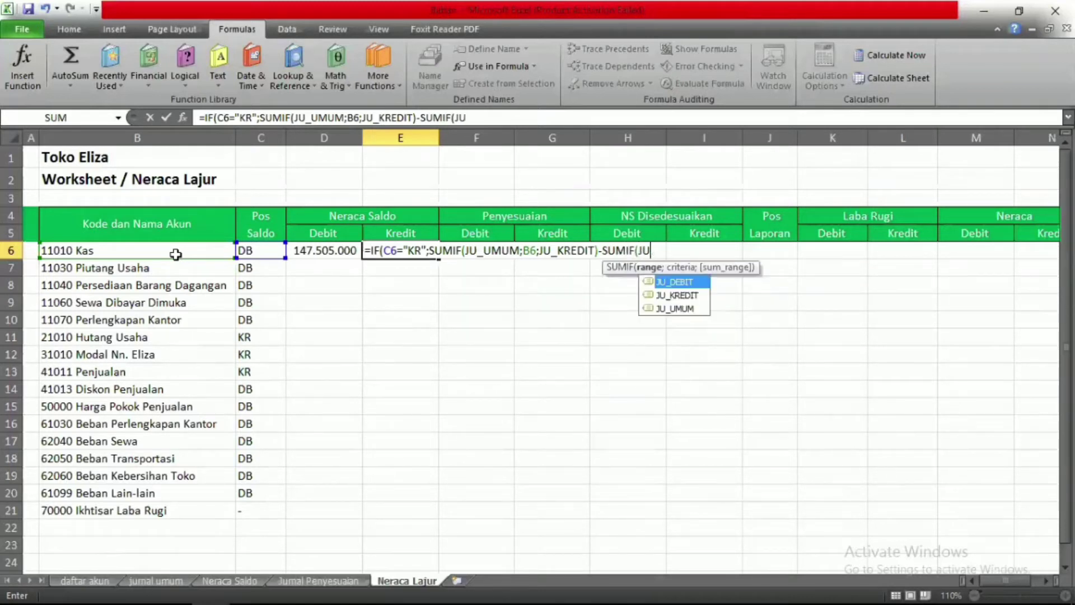
pyautogui.press('Down')
pyautogui.press('Down')
pyautogui.press('Tab')
pyautogui.write(';')
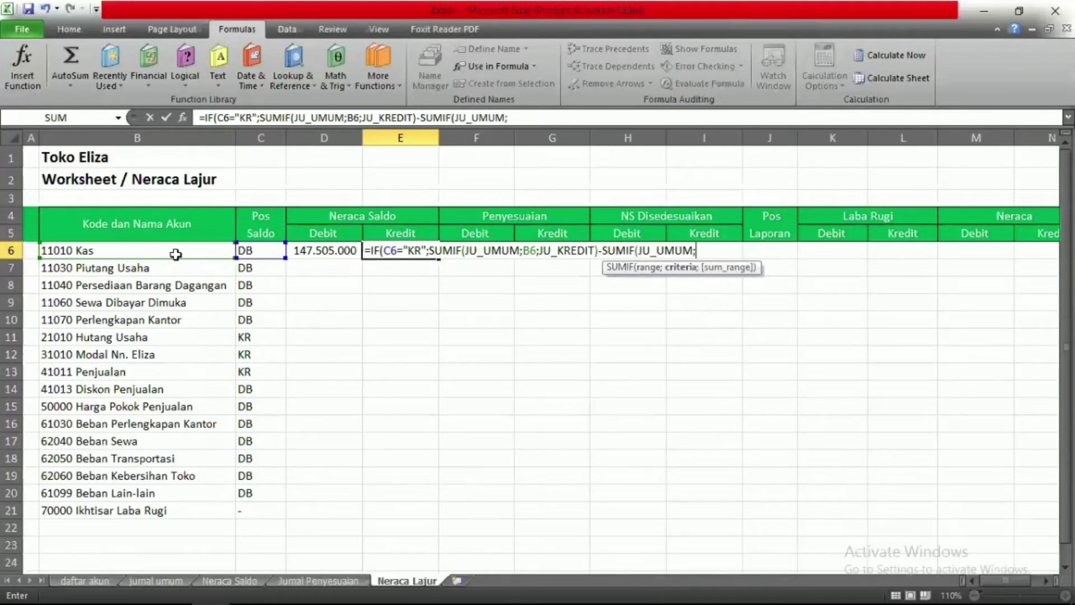
pyautogui.click(147, 256)
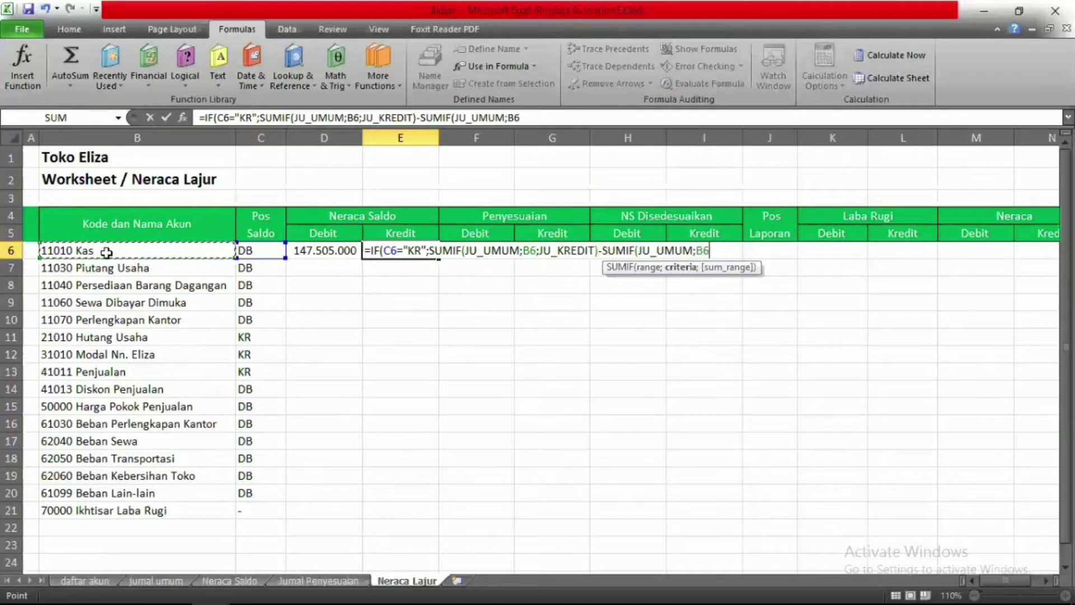
pyautogui.write(';')
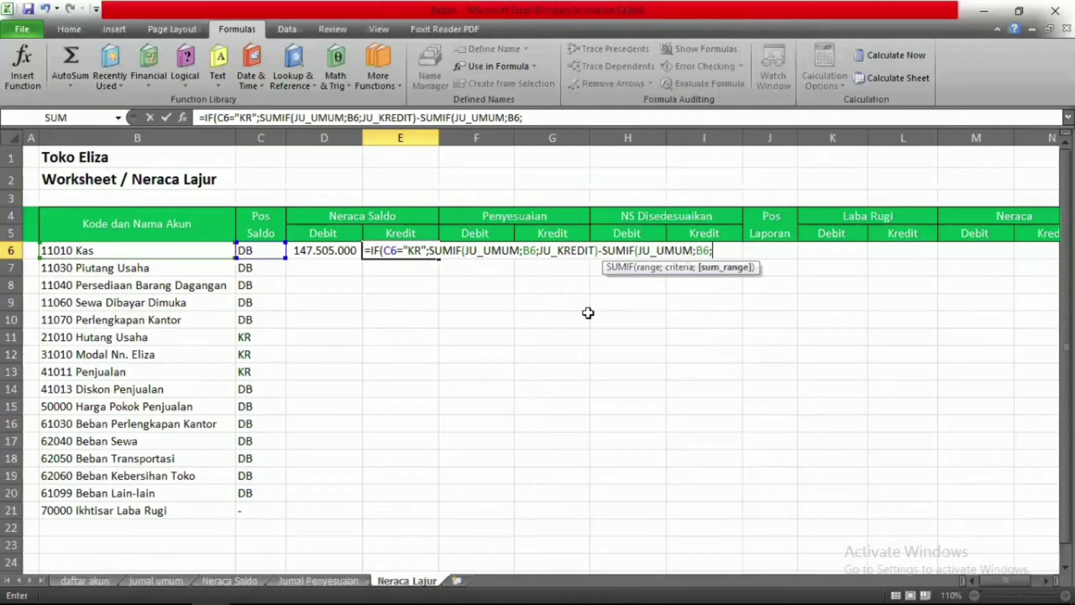
# Finish the E6 formula with sum range JU_DEBIT and an empty string as the value if false.
pyautogui.write('JU_DEBIT')
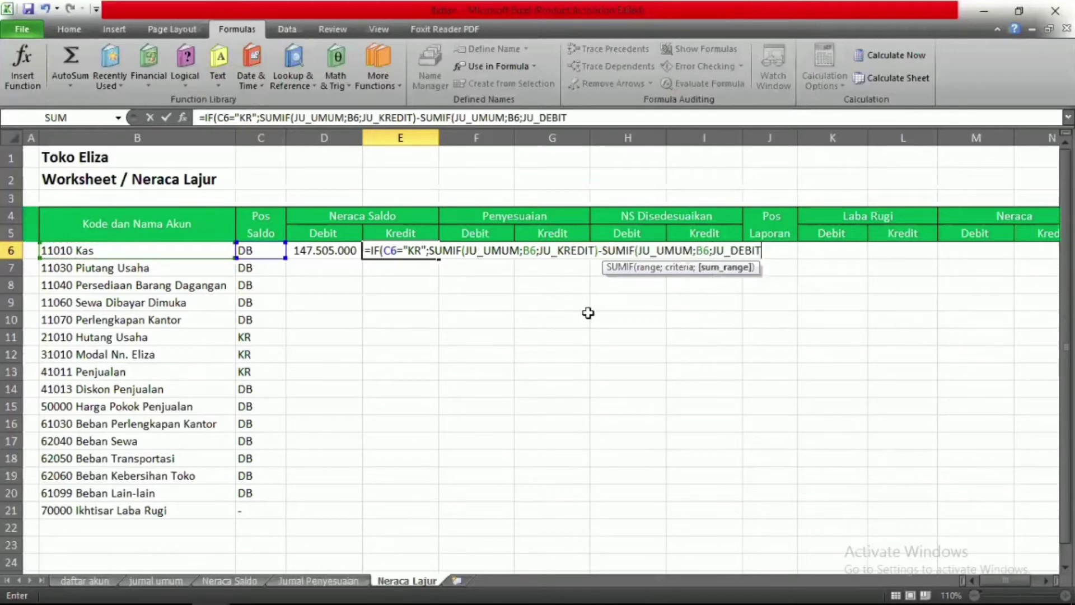
pyautogui.write(');')
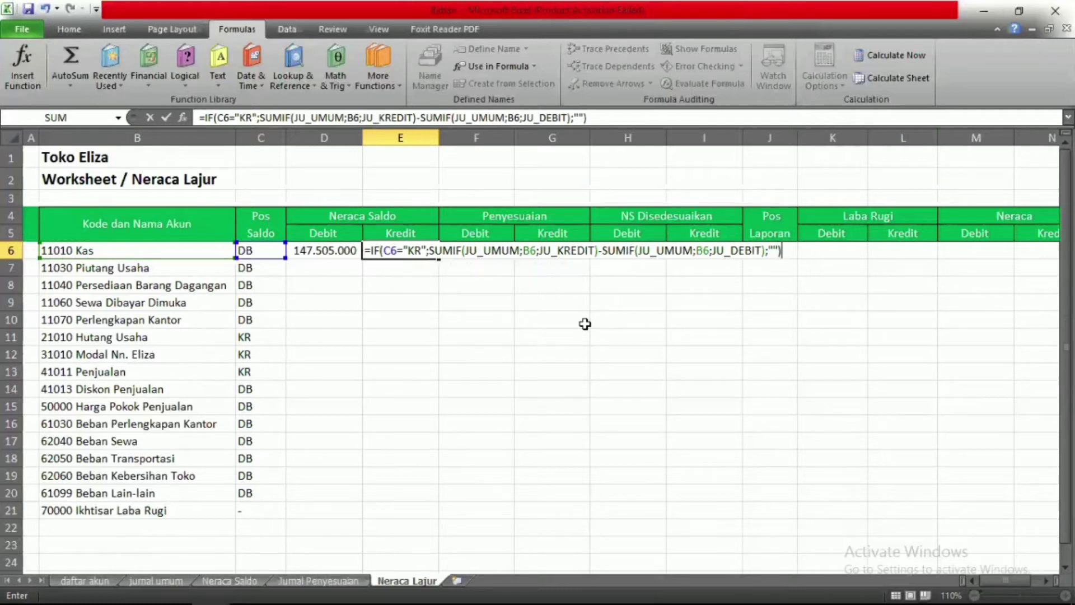
pyautogui.press('Return')
# Fill the Neraca Saldo Debit and Kredit formulas in D6:E6 down through row 21.
pyautogui.click(388, 251)
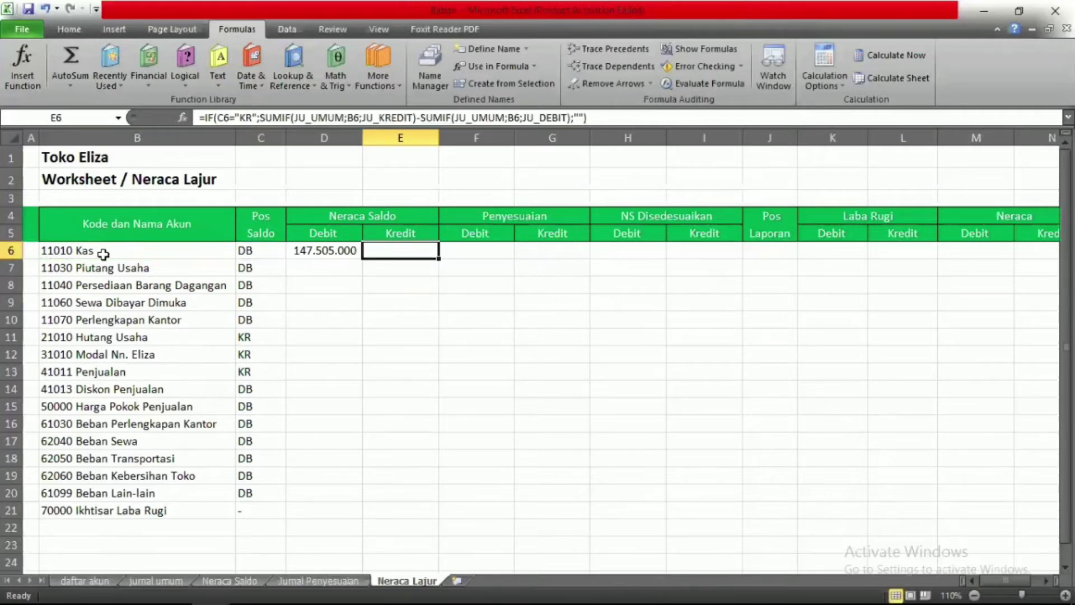
pyautogui.click(323, 253)
pyautogui.click(403, 265)
pyautogui.moveTo(337, 251); pyautogui.dragTo(412, 251)
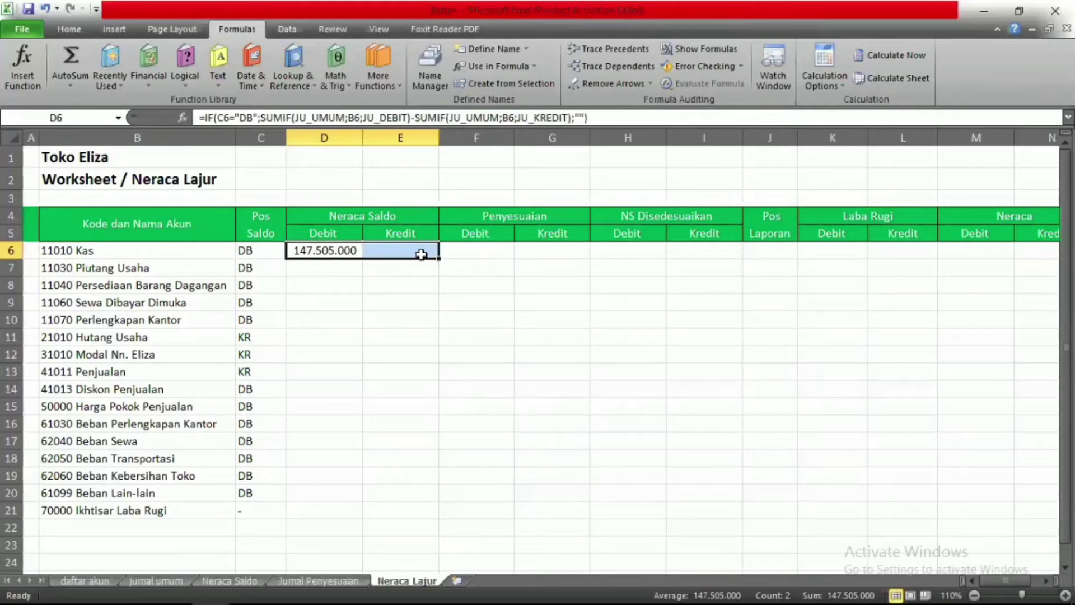
pyautogui.doubleClick(442, 259)
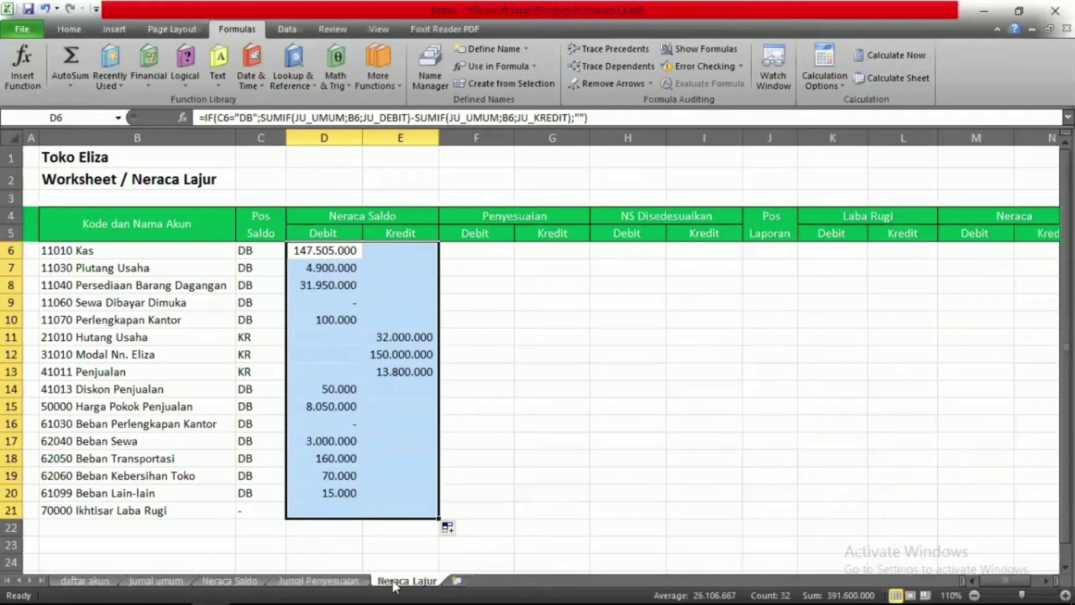
# On the Jurnal Penyesuaian sheet, choose 11010 Kas as the account in C5 and select the Debit and Kredit cells E5:F12.
pyautogui.click(479, 255)
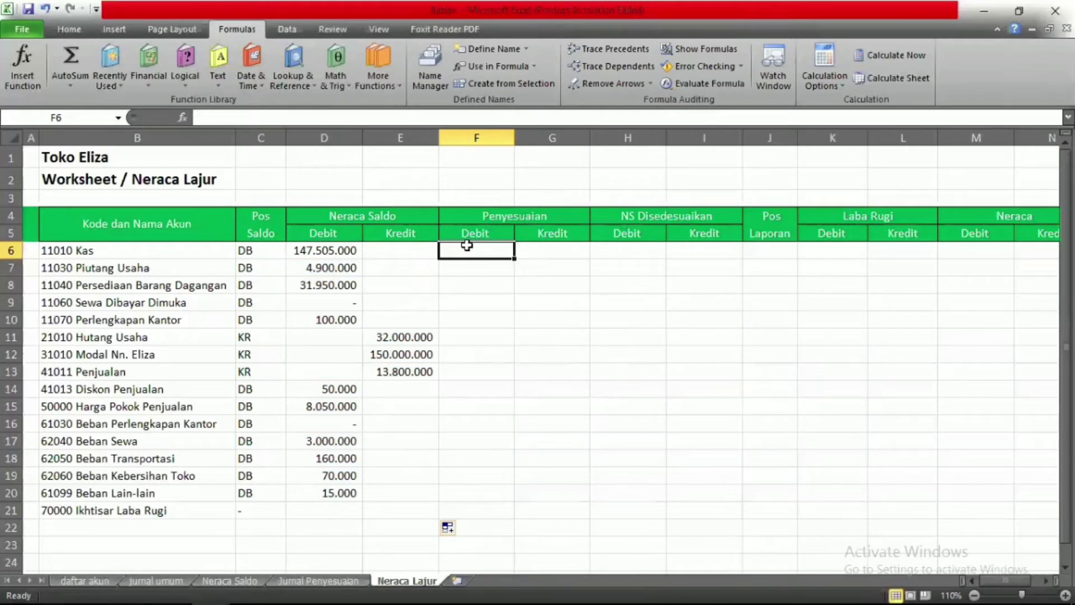
pyautogui.click(285, 582)
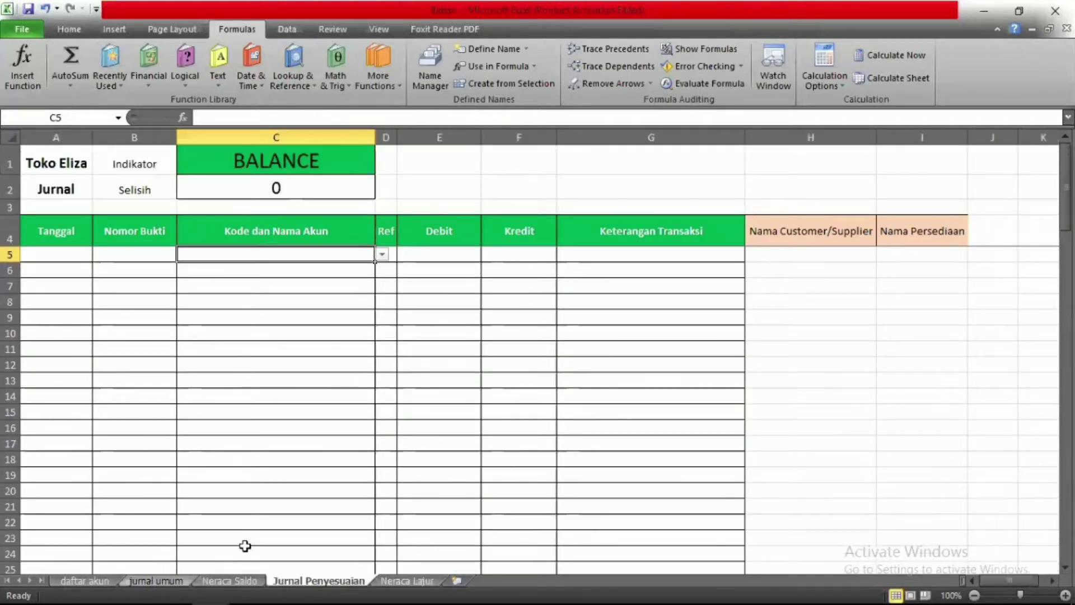
pyautogui.click(382, 254)
pyautogui.scroll(-2, 255, 315)
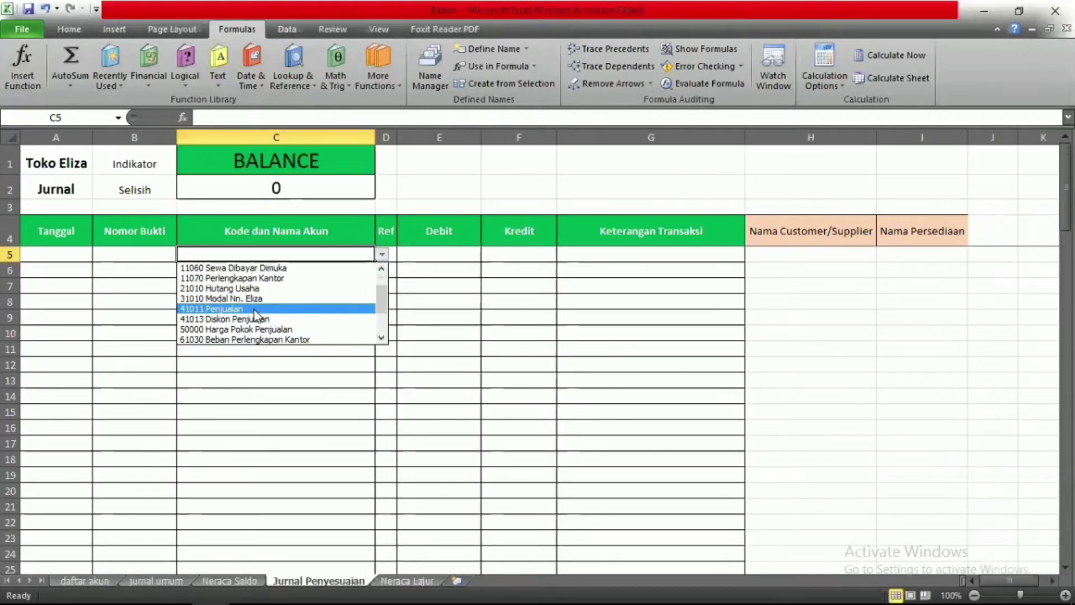
pyautogui.click(486, 250)
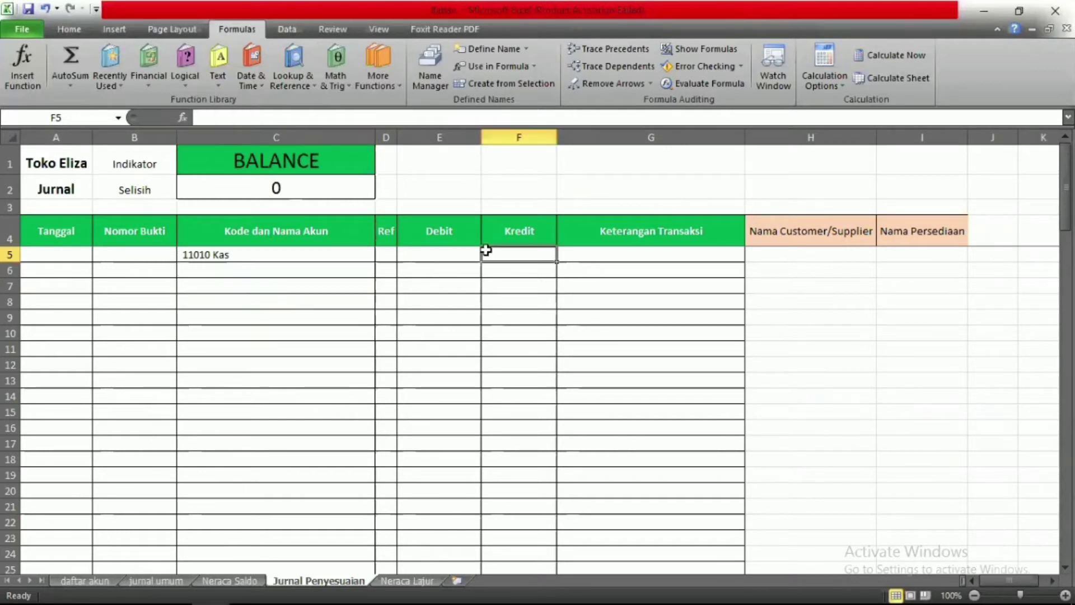
pyautogui.moveTo(455, 256); pyautogui.dragTo(518, 363)
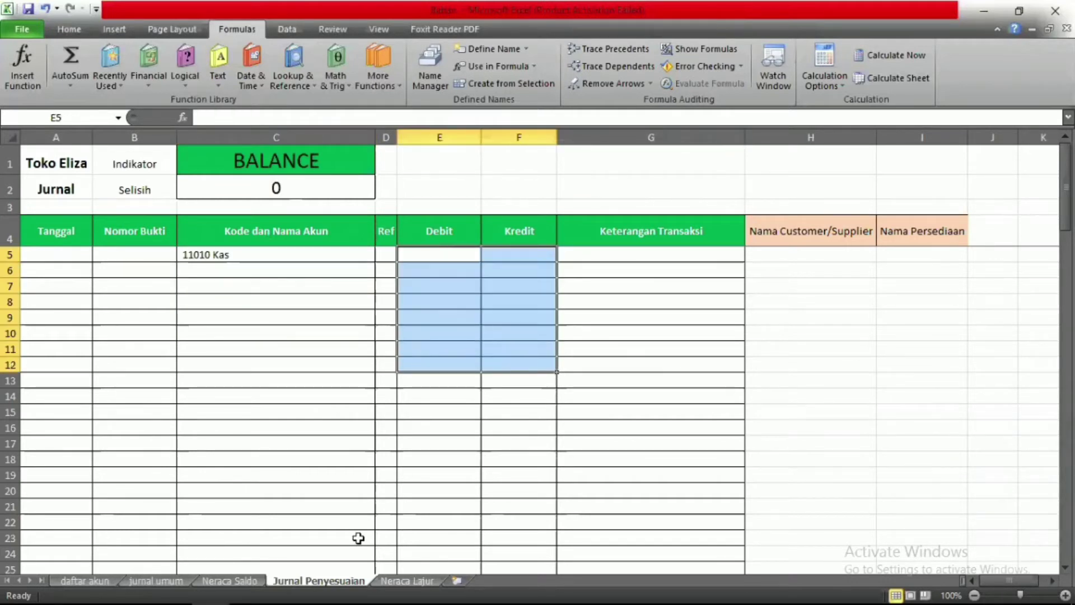
# In F6 of the Neraca Lajur sheet, start a SUMIF formula with column C of Jurnal Penyesuaian as the range.
pyautogui.click(404, 581)
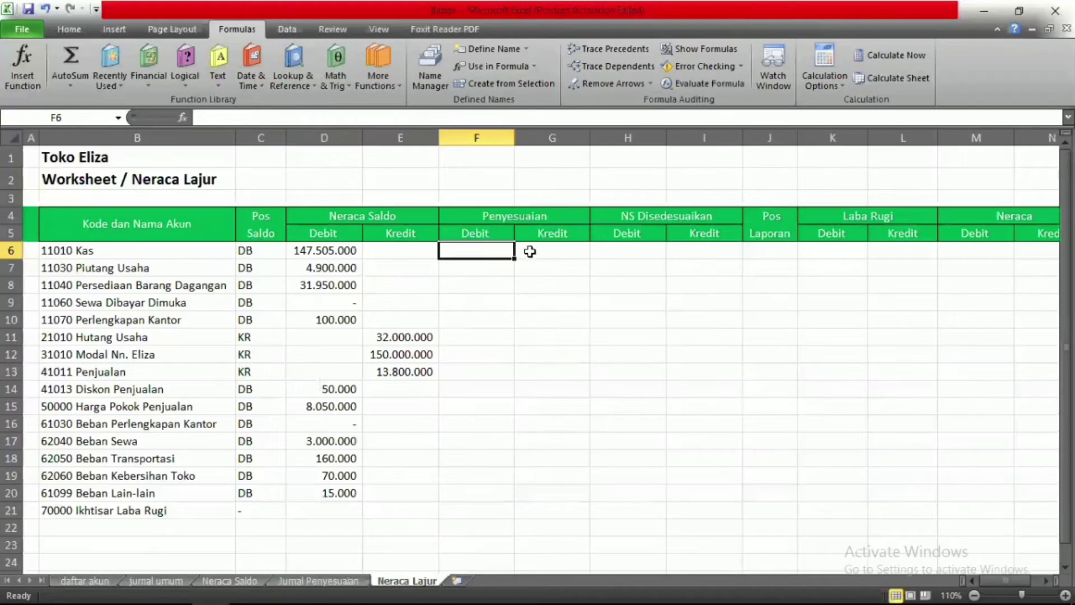
pyautogui.write('=SUM(')
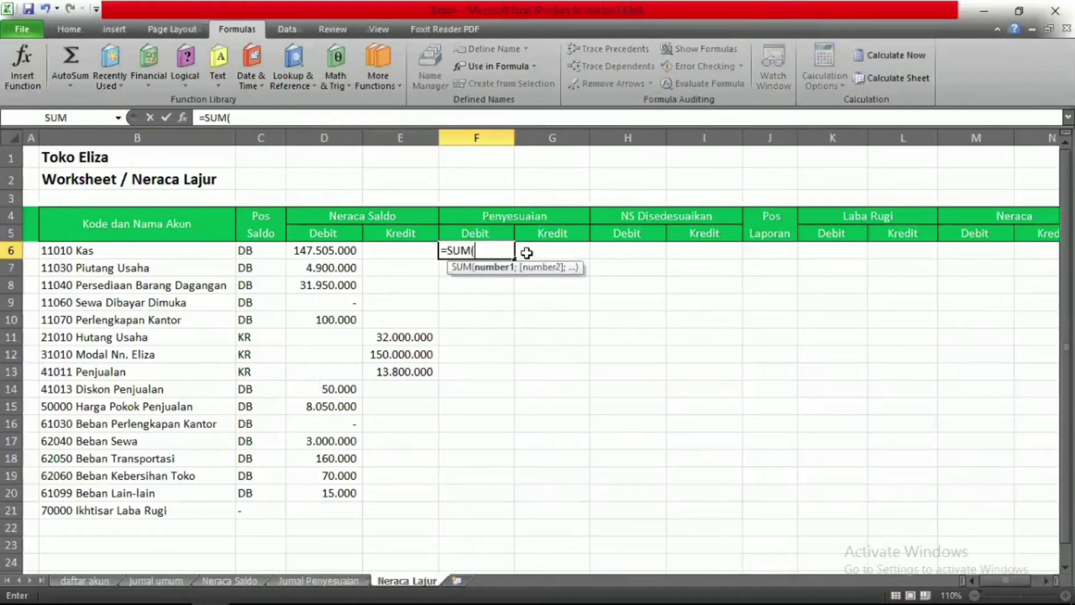
pyautogui.press('BackSpace')
pyautogui.write('IF(')
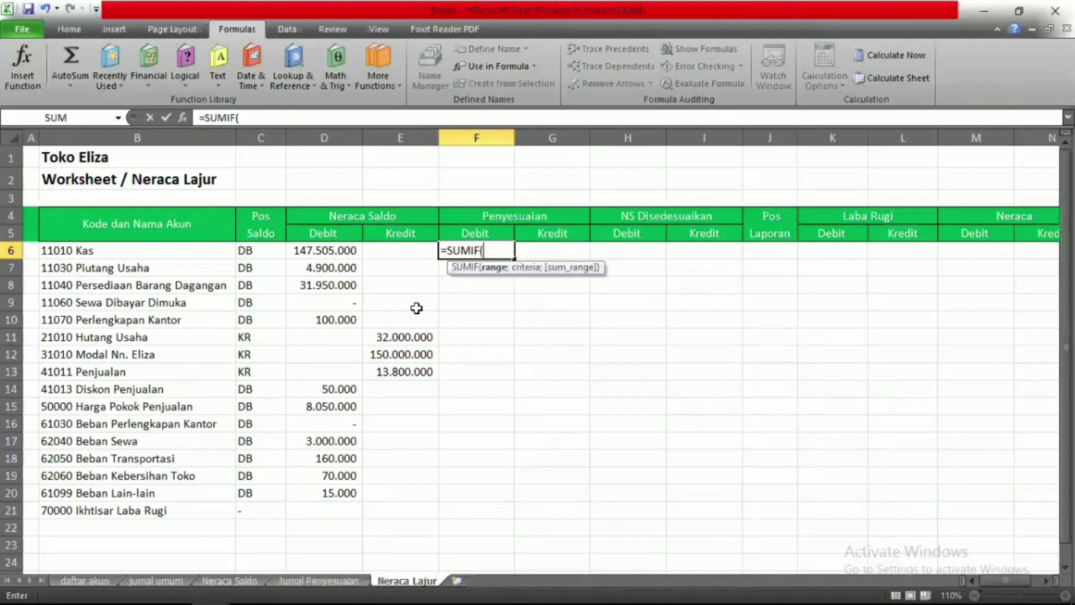
pyautogui.click(310, 580)
pyautogui.click(285, 132)
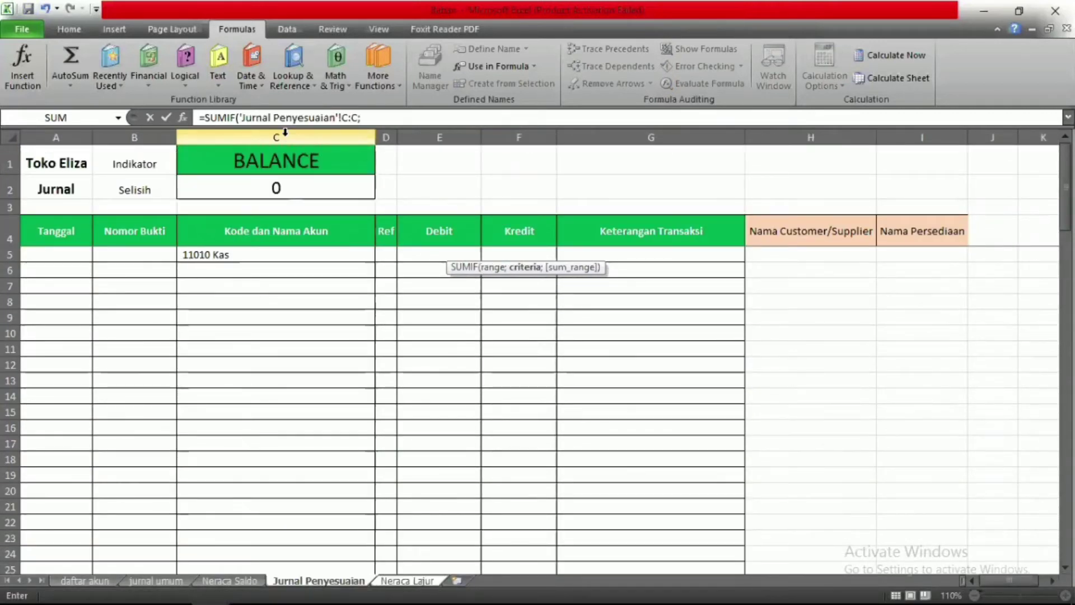
pyautogui.write(';')
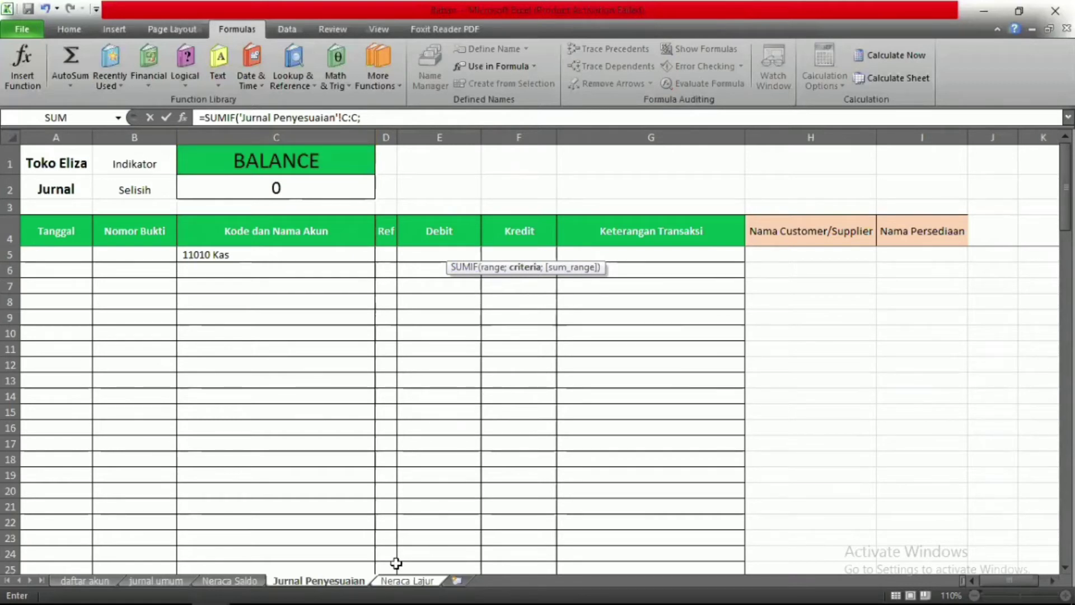
# Complete the F6 SUMIF with Neraca Lajur B6 as the criterion and Jurnal Penyesuaian column E as the sum range.
pyautogui.click(394, 581)
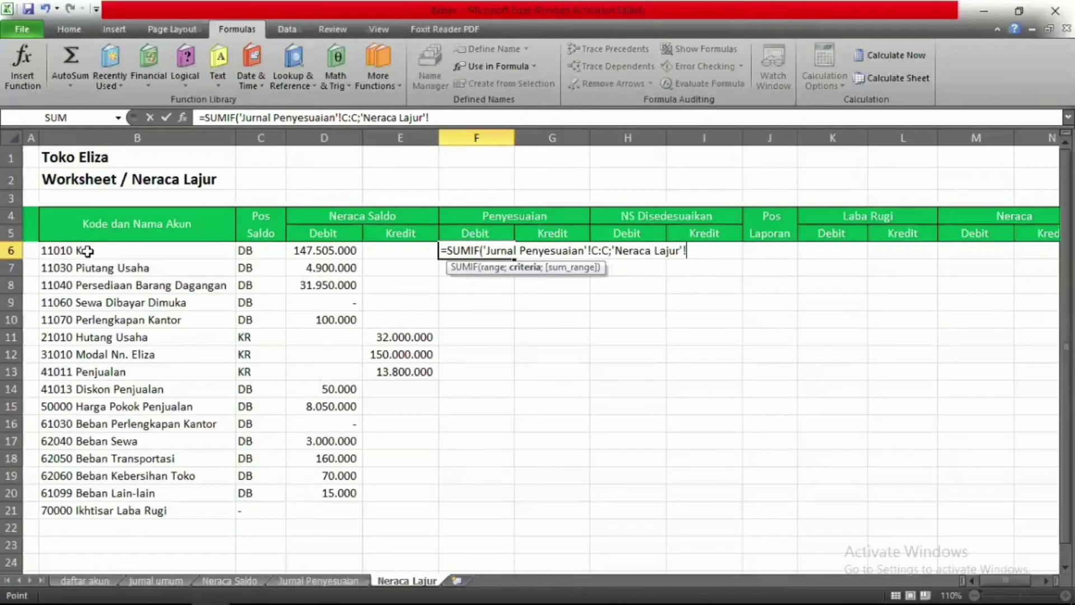
pyautogui.click(88, 250)
pyautogui.write(';')
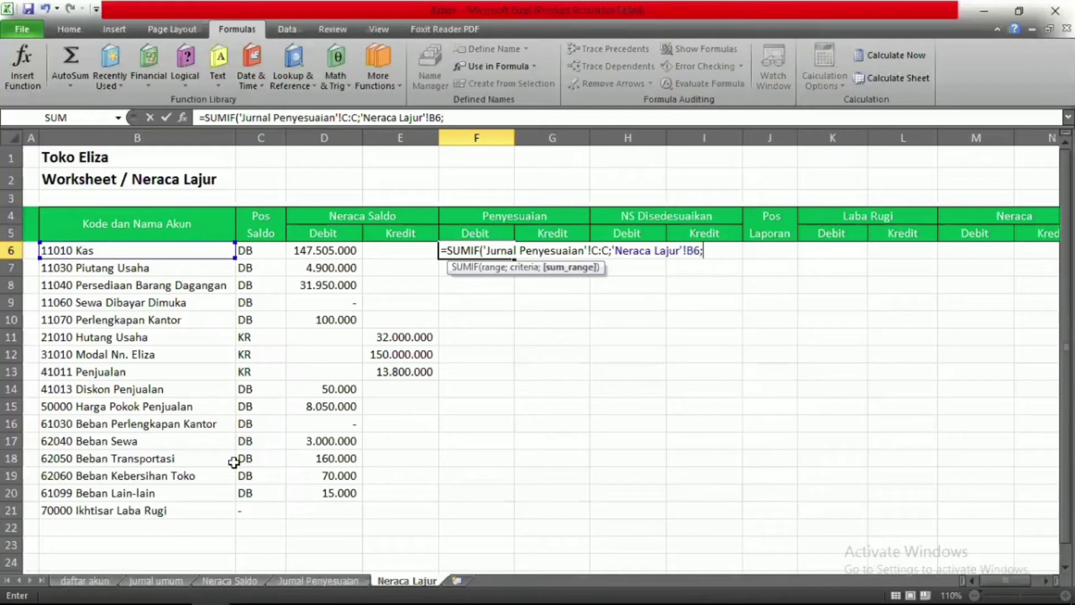
pyautogui.click(298, 580)
pyautogui.click(437, 136)
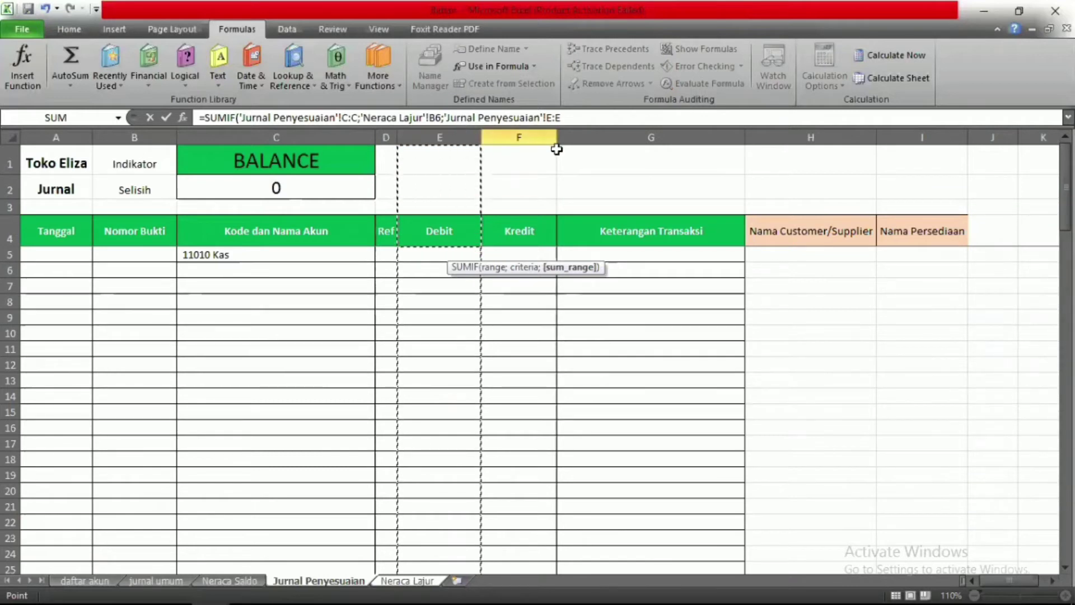
pyautogui.press('Return')
# Start a SUMIF formula in G6 with column C of Jurnal Penyesuaian as the range.
pyautogui.click(547, 247)
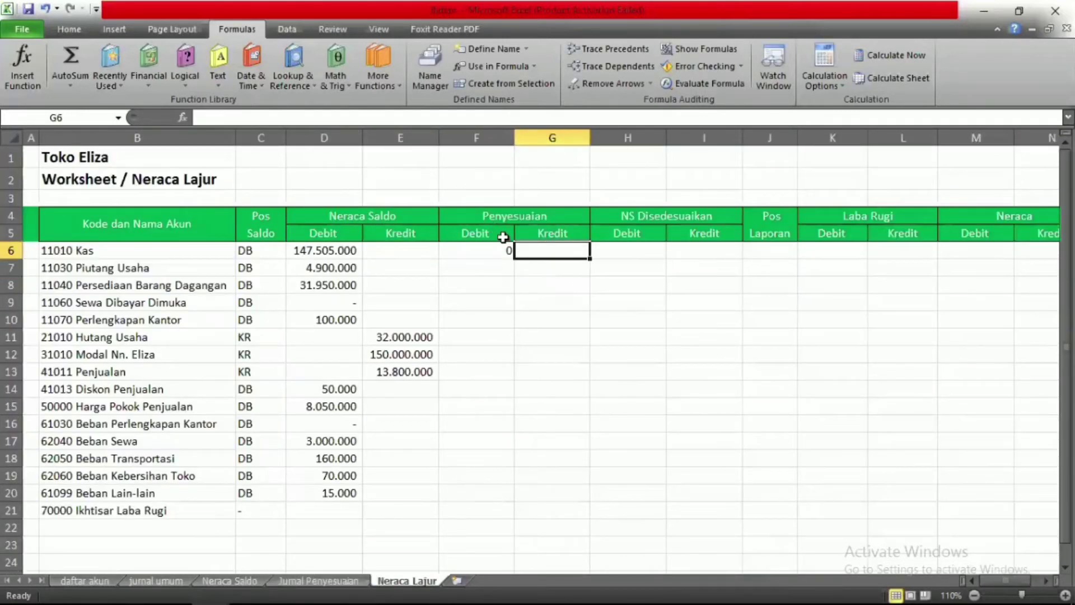
pyautogui.write('=SUM')
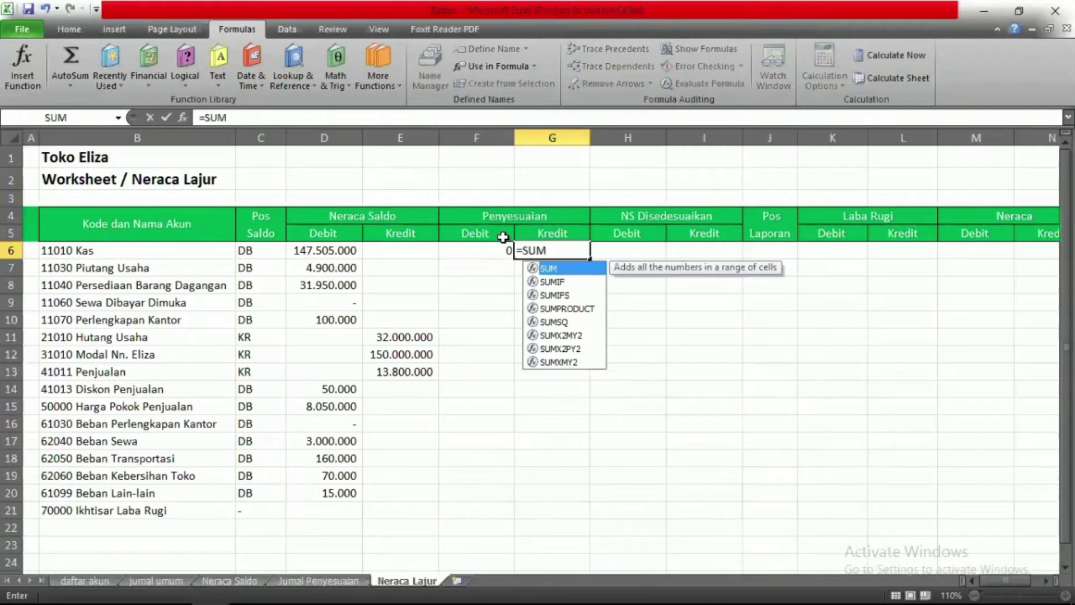
pyautogui.write('IF(')
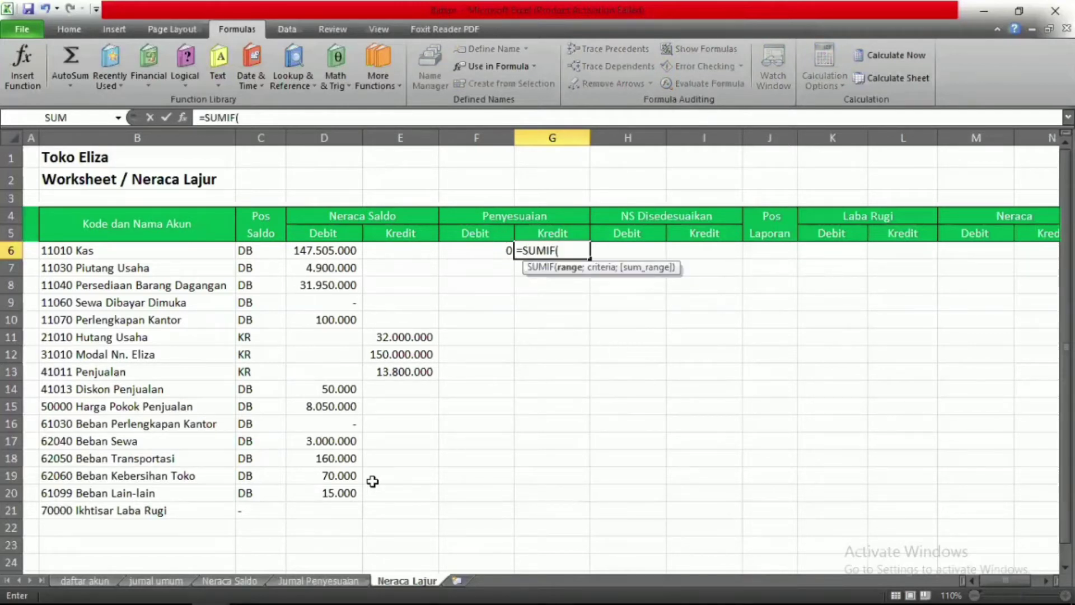
pyautogui.click(318, 581)
pyautogui.click(304, 136)
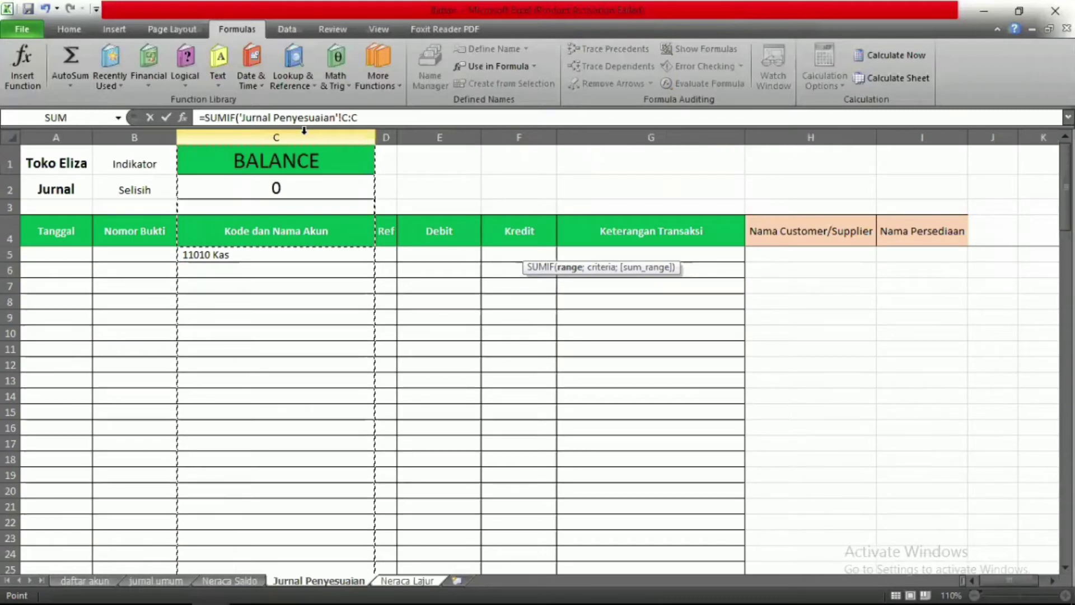
pyautogui.write(';')
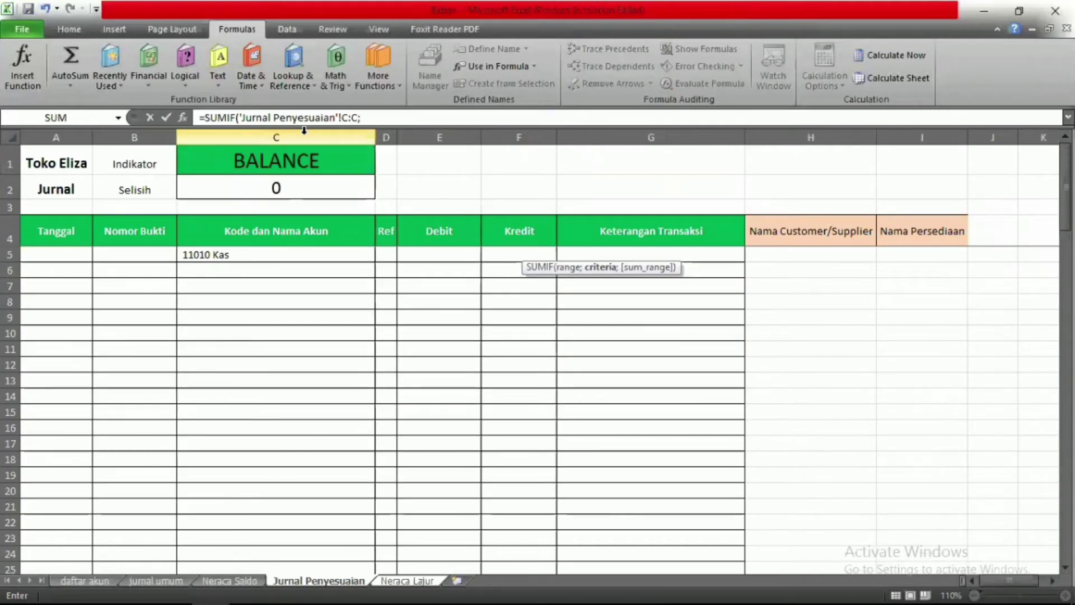
# Complete the G6 SUMIF with Neraca Lajur B6 as the criterion and Jurnal Penyesuaian's Kredit column F as the sum range.
pyautogui.click(397, 582)
pyautogui.click(70, 267)
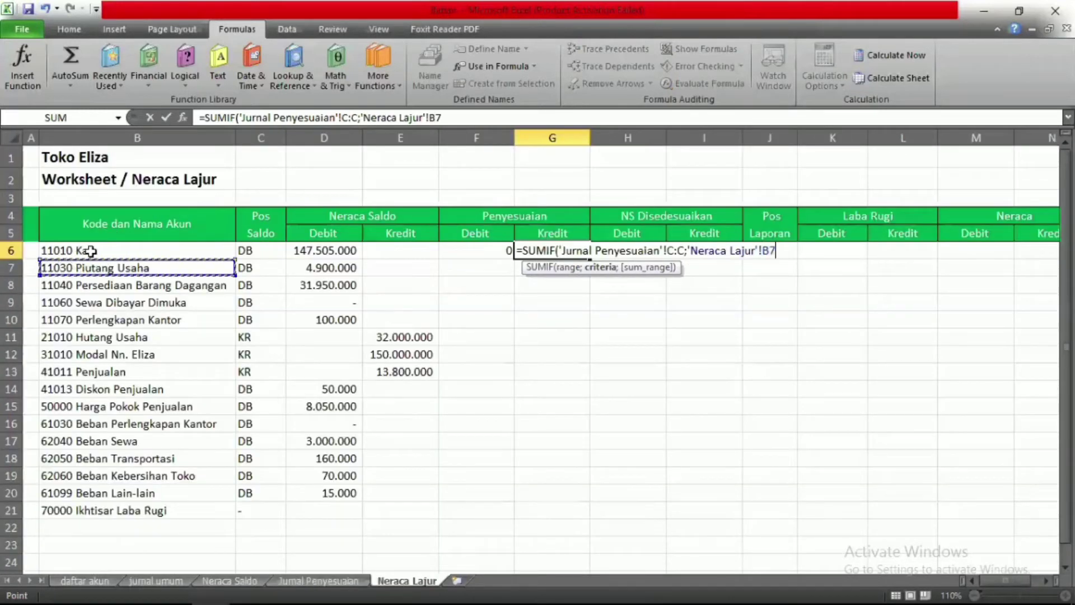
pyautogui.click(91, 251)
pyautogui.write(';')
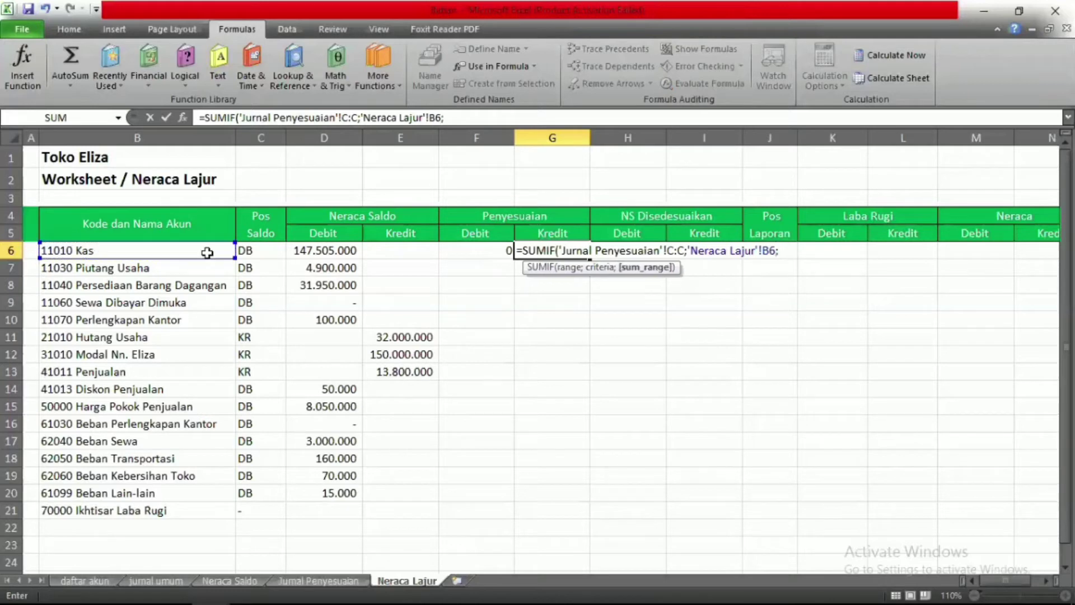
pyautogui.click(293, 580)
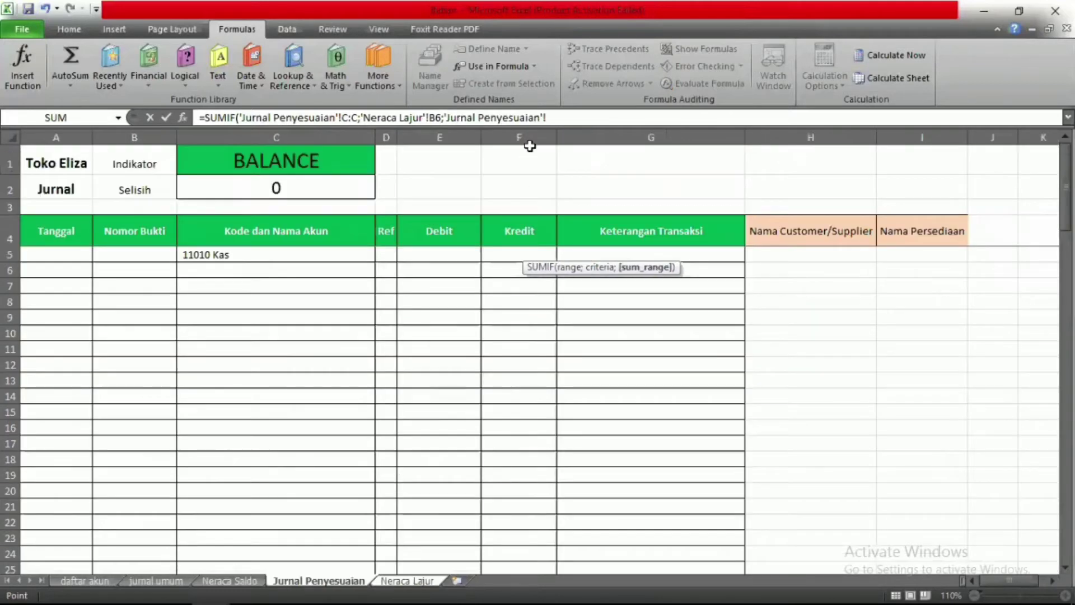
pyautogui.click(529, 144)
pyautogui.press('Return')
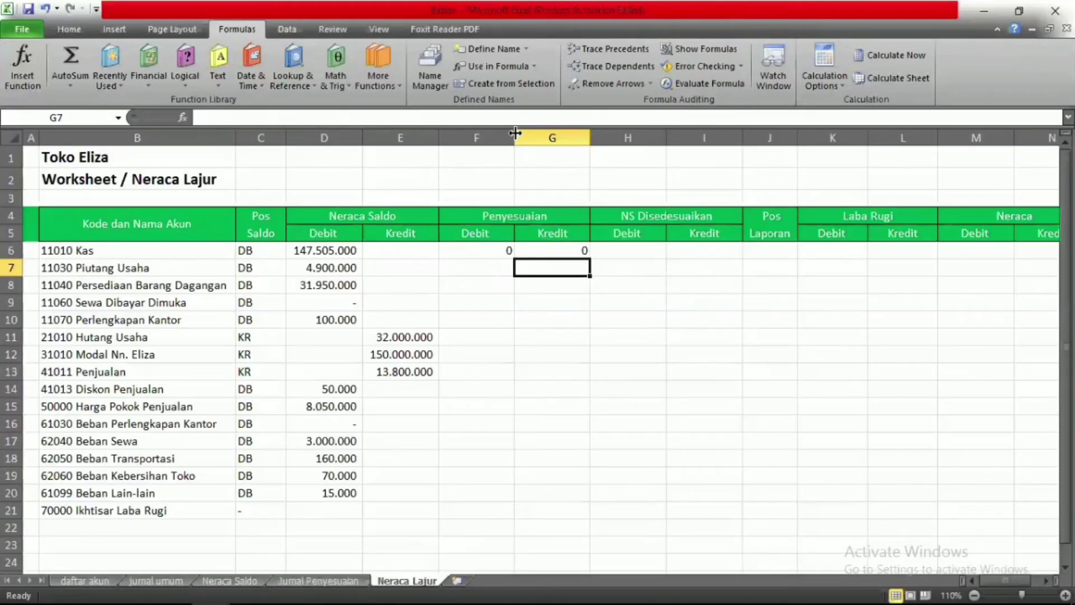
# Fill the Penyesuaian Debit and Kredit formulas in F6:G6 down through row 21.
pyautogui.moveTo(456, 247); pyautogui.dragTo(569, 266)
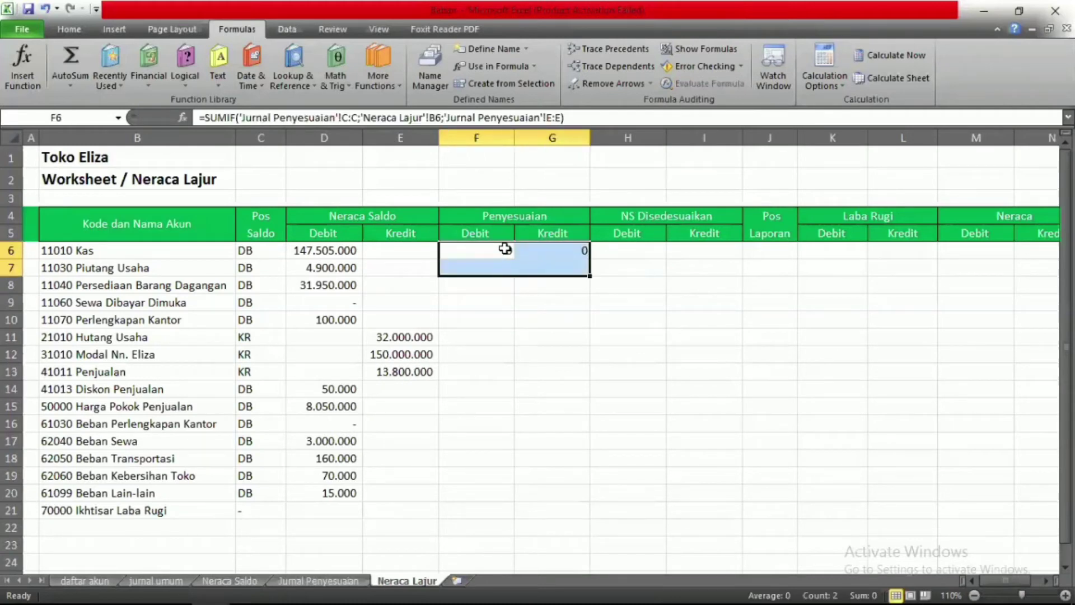
pyautogui.moveTo(505, 248); pyautogui.dragTo(564, 247)
pyautogui.doubleClick(590, 257)
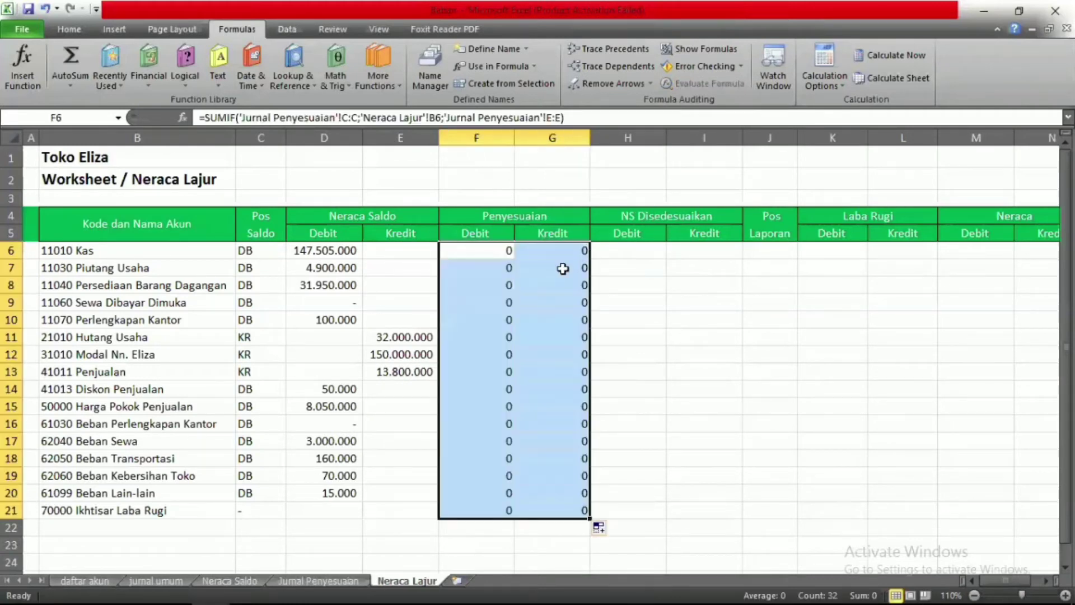
# Enter a test debit of 1200 in E5 of Jurnal Penyesuaian and check the Penyesuaian Debit column on Neraca Lajur.
pyautogui.click(309, 580)
pyautogui.click(449, 255)
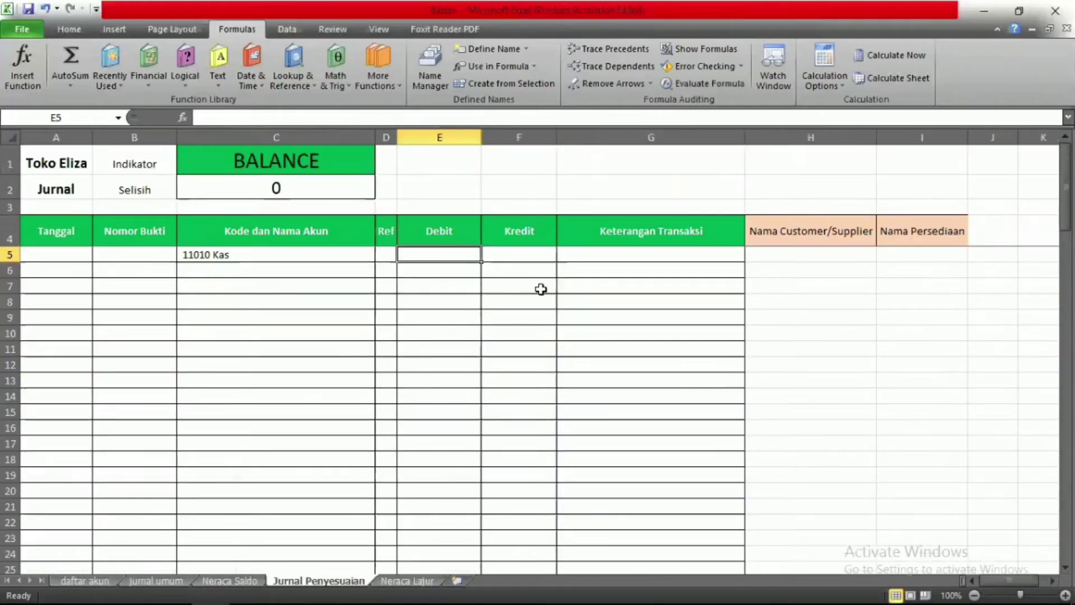
pyautogui.write('1200')
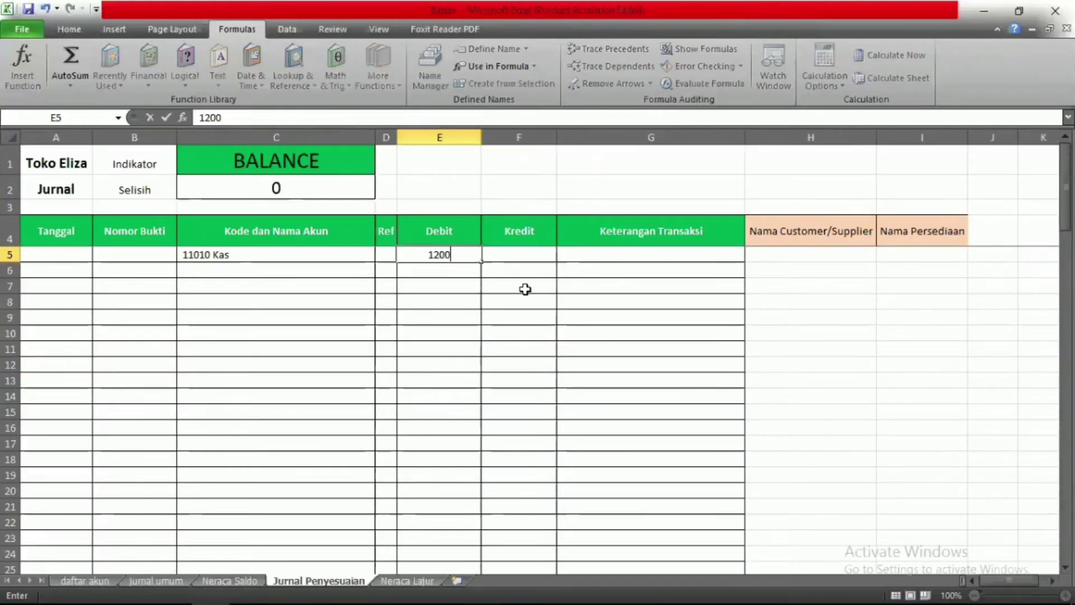
pyautogui.press('Return')
pyautogui.hotkey('alt', 'Tab')
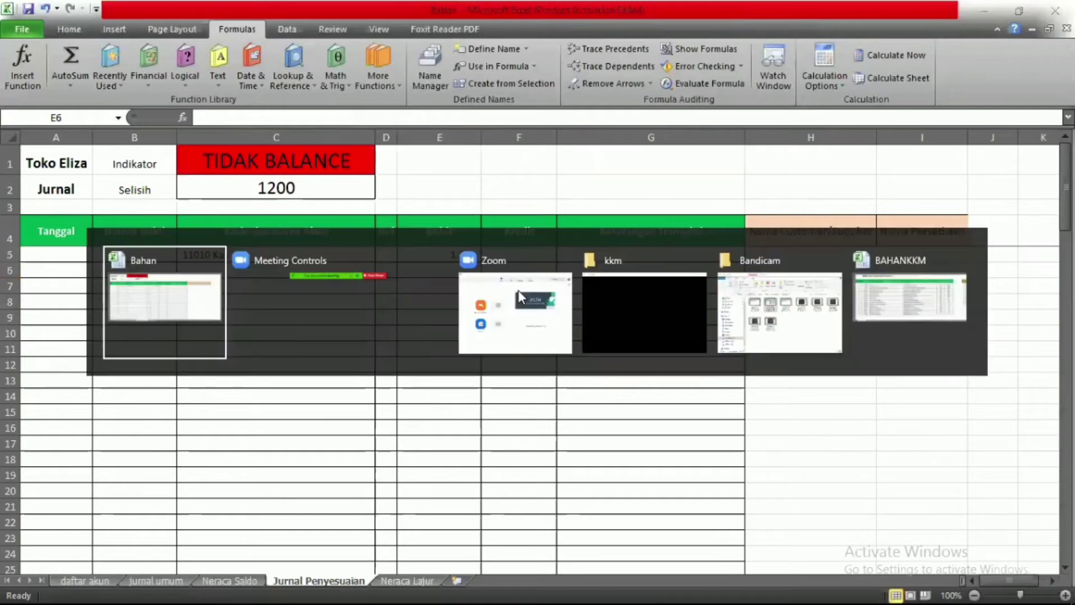
pyautogui.click(388, 576)
pyautogui.click(388, 576)
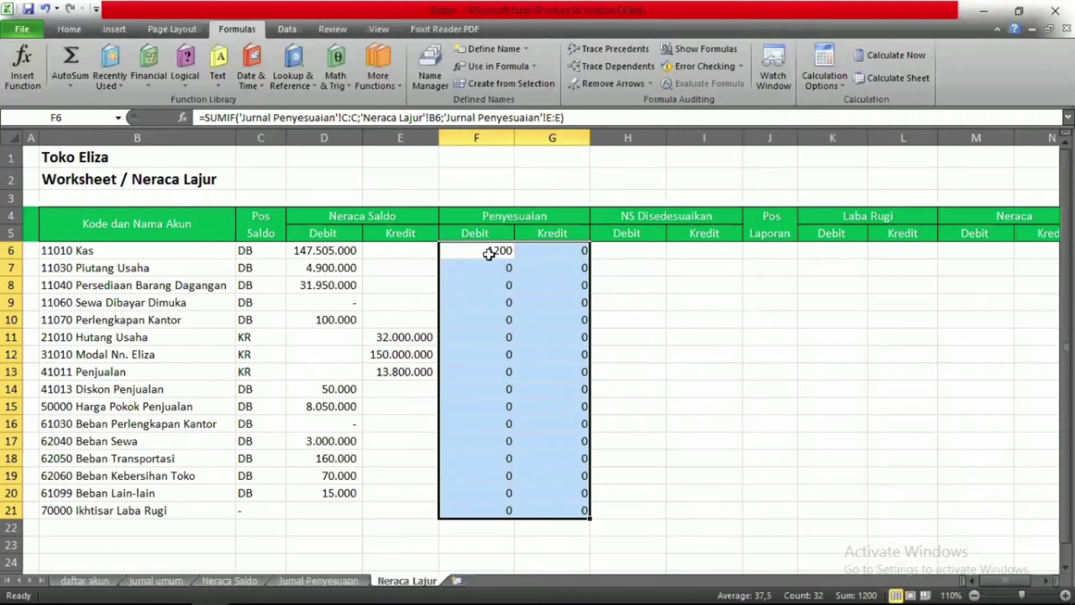
pyautogui.click(507, 266)
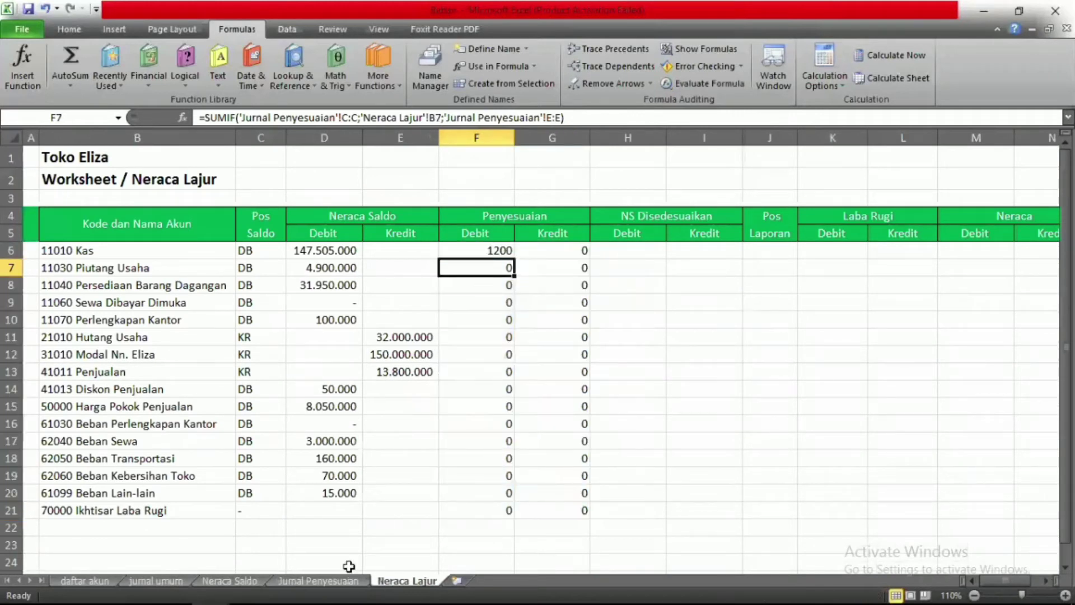
# Clear the test debit from E5 on Jurnal Penyesuaian and return to the Neraca Lajur sheet.
pyautogui.click(297, 581)
pyautogui.click(440, 253)
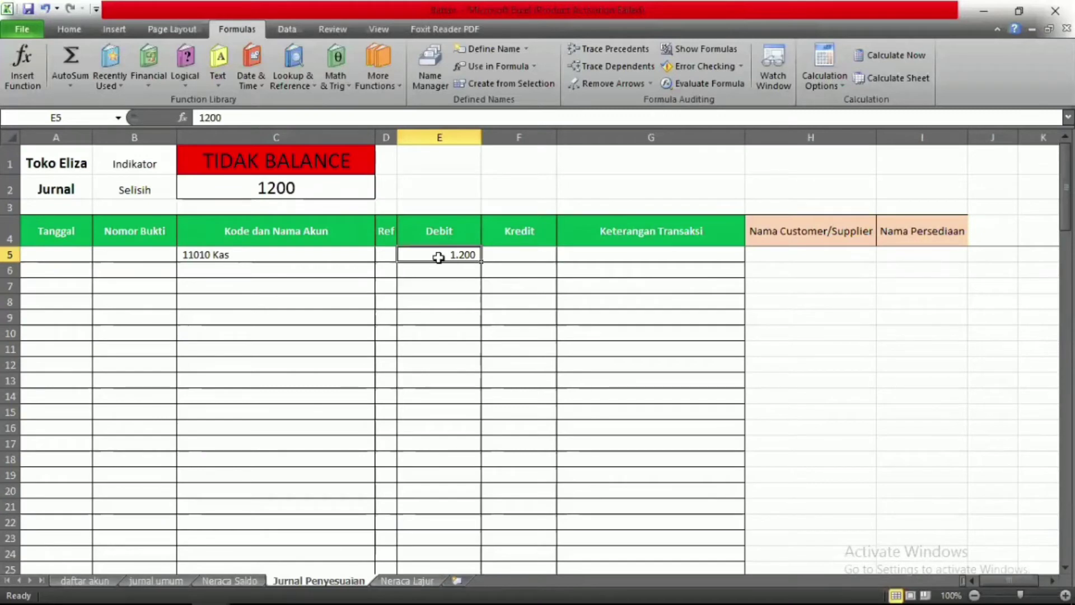
pyautogui.press('BackSpace')
pyautogui.press('Tab')
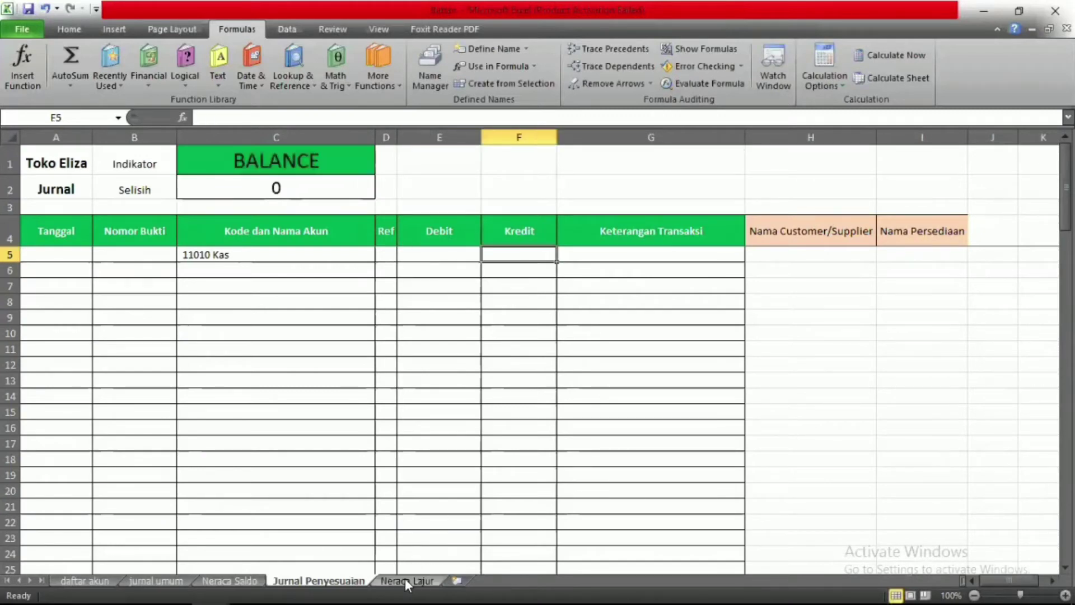
pyautogui.click(409, 581)
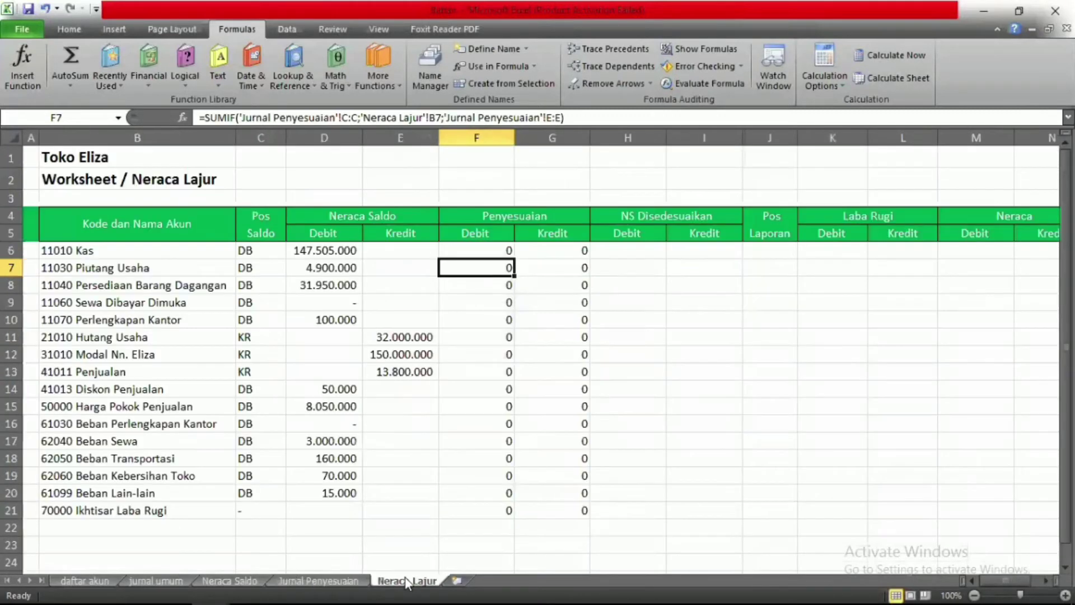
# Begin the NS Disedesuaikan Debit formula in H6 as an IF testing whether C6 equals "DB".
pyautogui.click(631, 250)
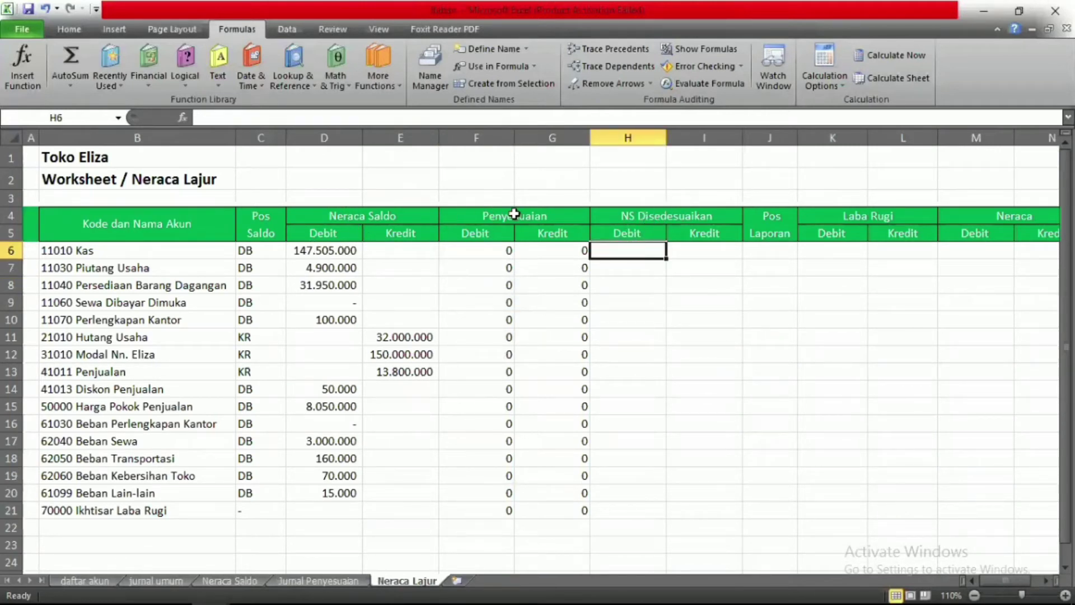
pyautogui.write('=')
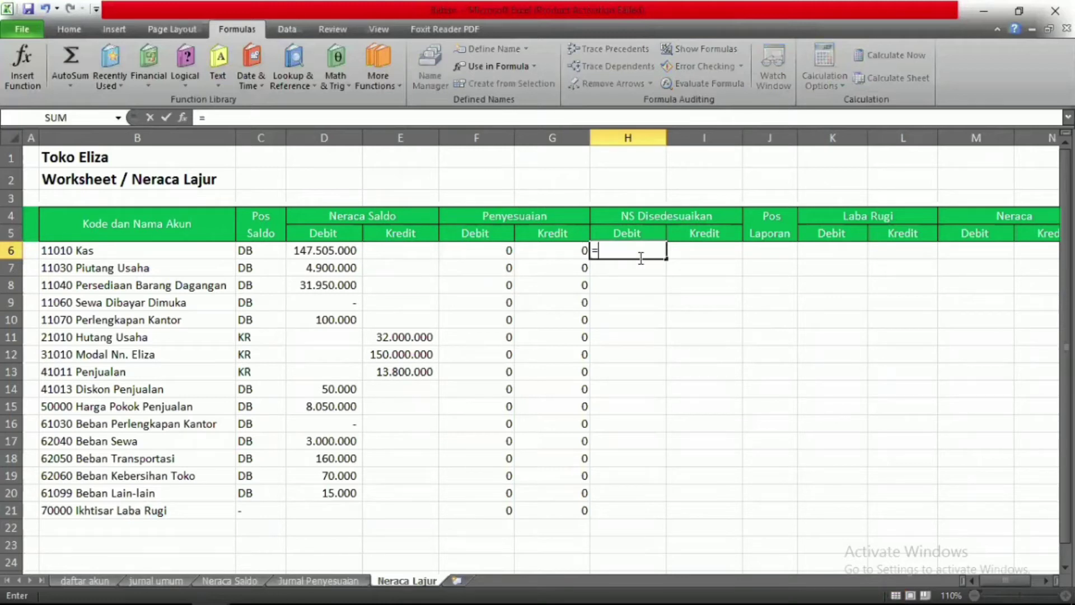
pyautogui.write('IF(')
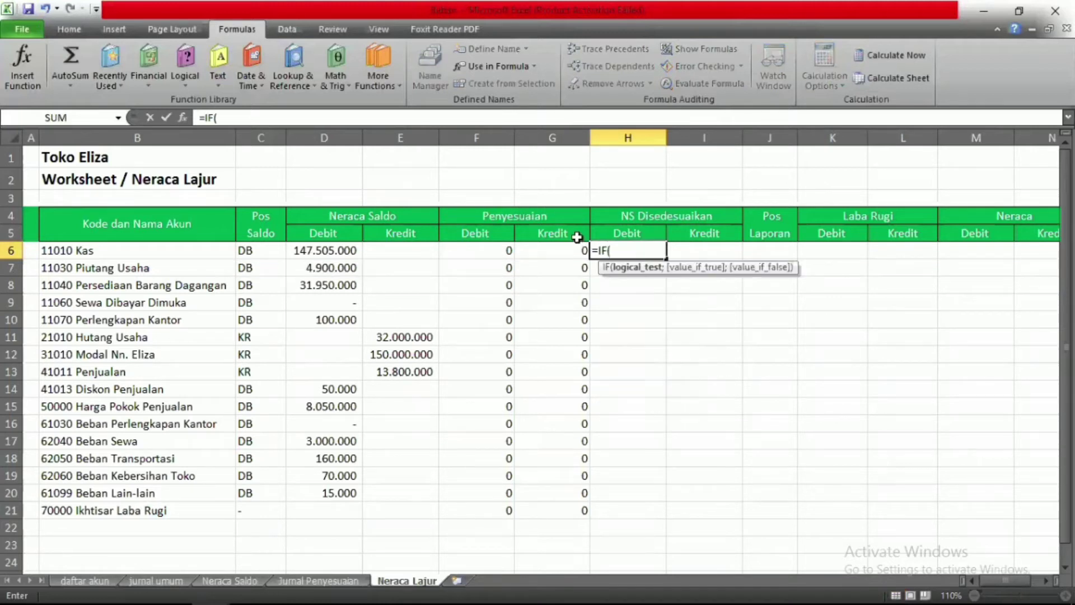
pyautogui.click(239, 253)
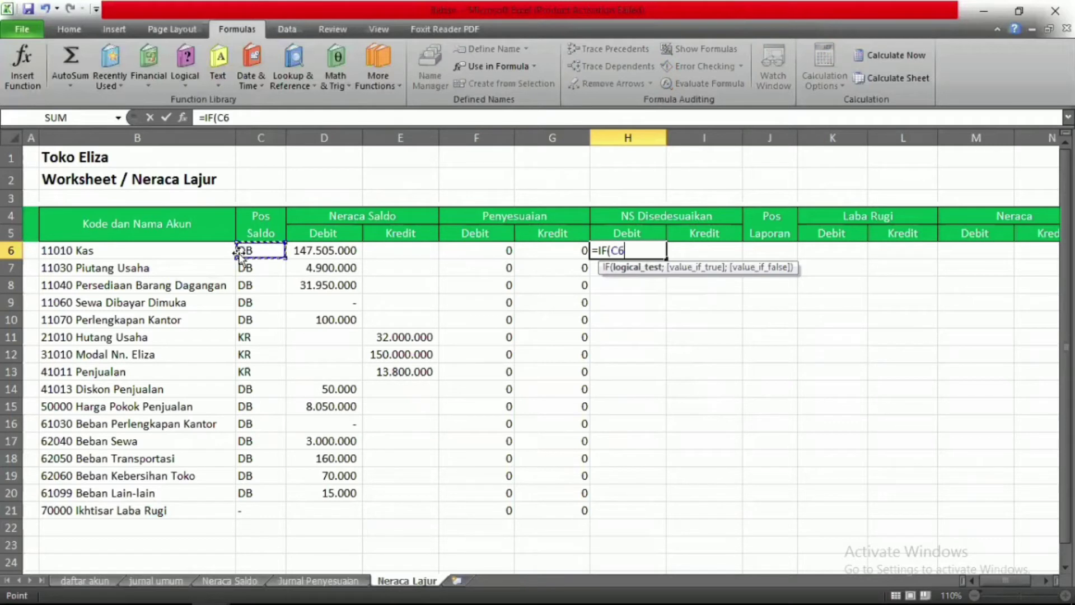
pyautogui.write('="DB')
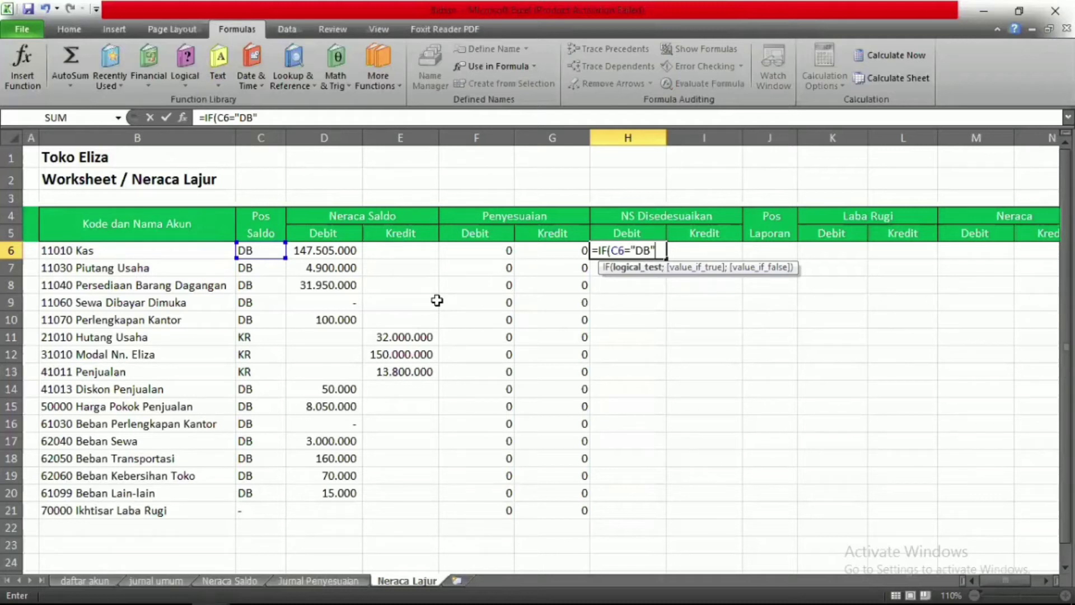
pyautogui.click(244, 181)
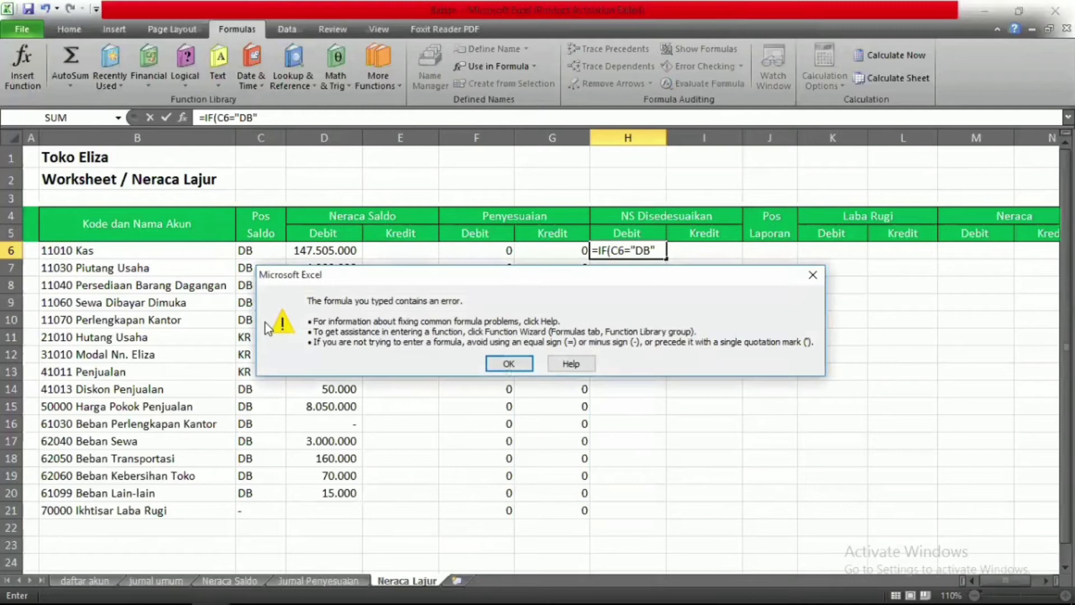
pyautogui.click(508, 363)
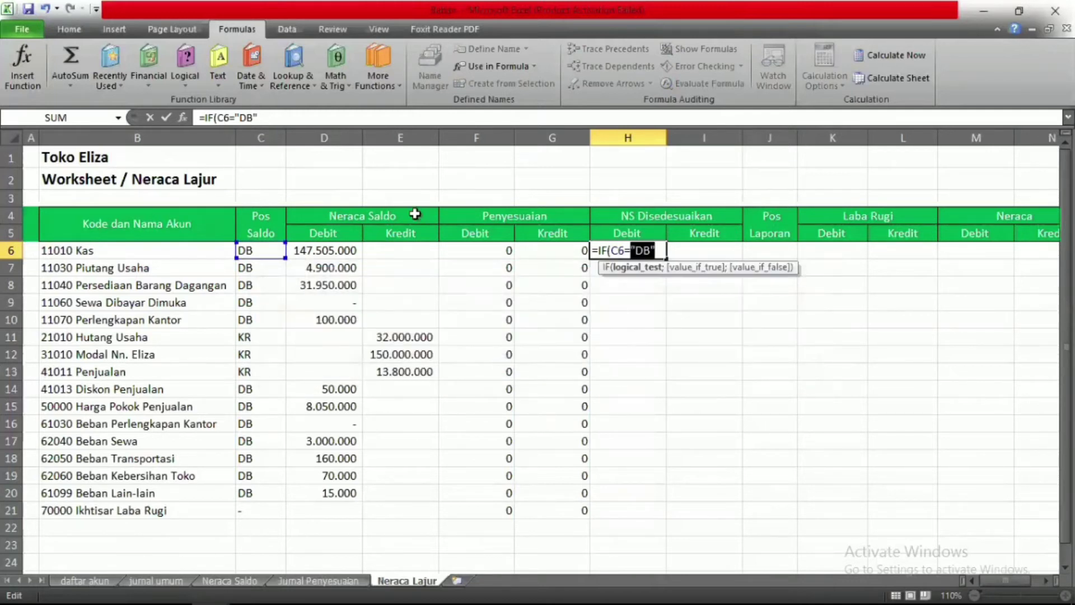
pyautogui.click(263, 122)
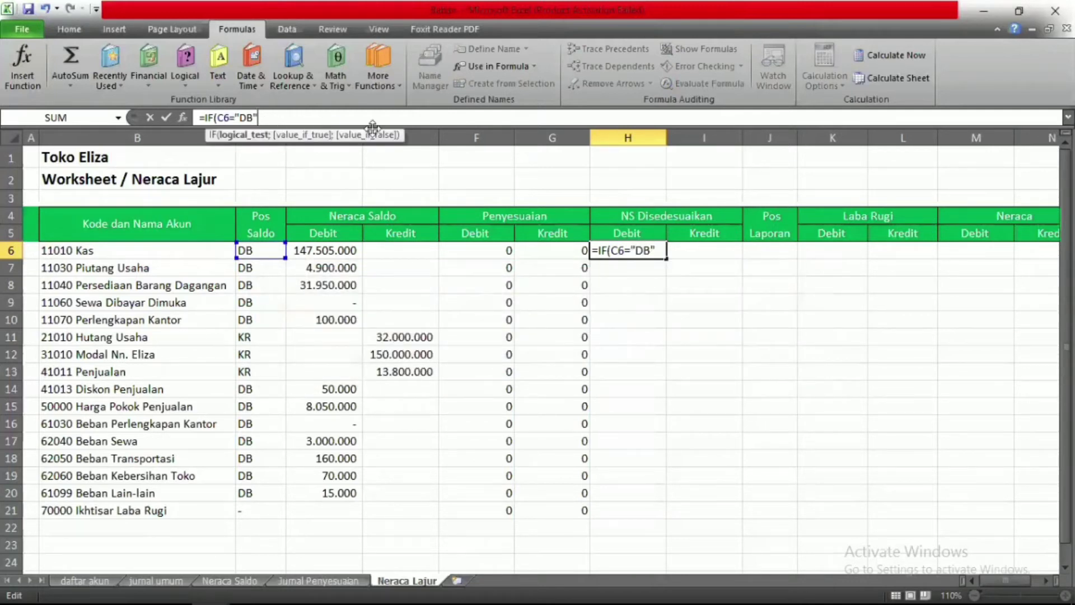
# Complete the H6 IF formula with D6+F6-G6 as the true value and an empty string "" as the false value.
pyautogui.write(';')
pyautogui.click(314, 255)
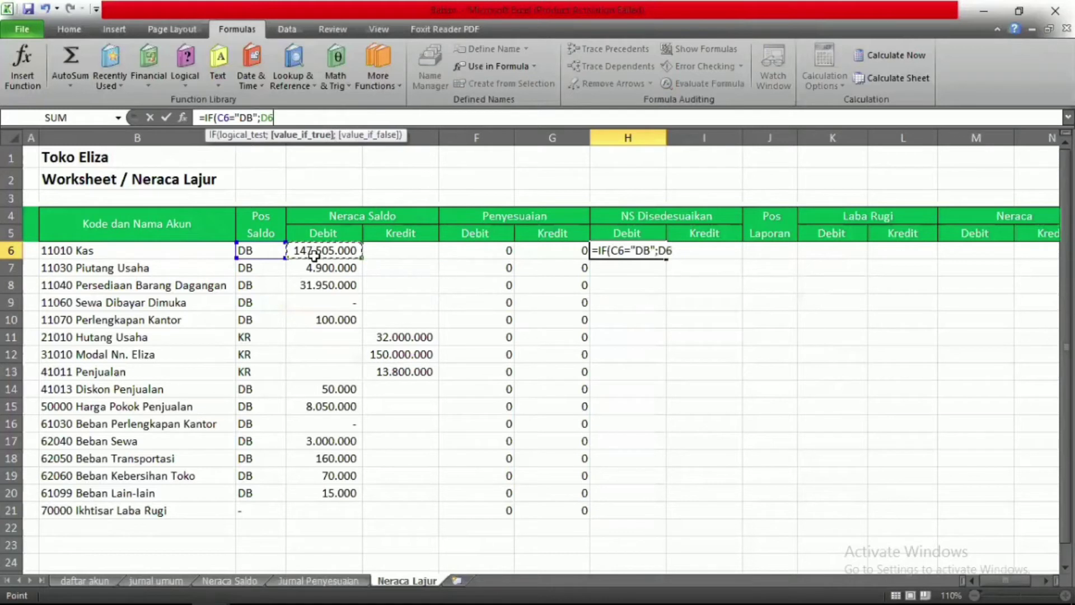
pyautogui.write('+')
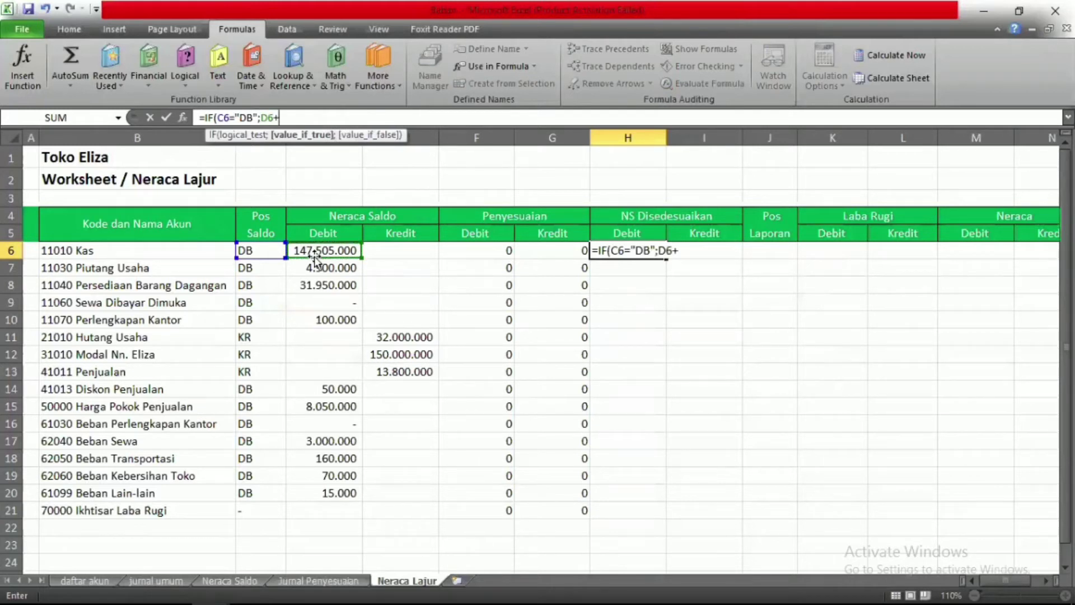
pyautogui.click(472, 255)
pyautogui.write('-')
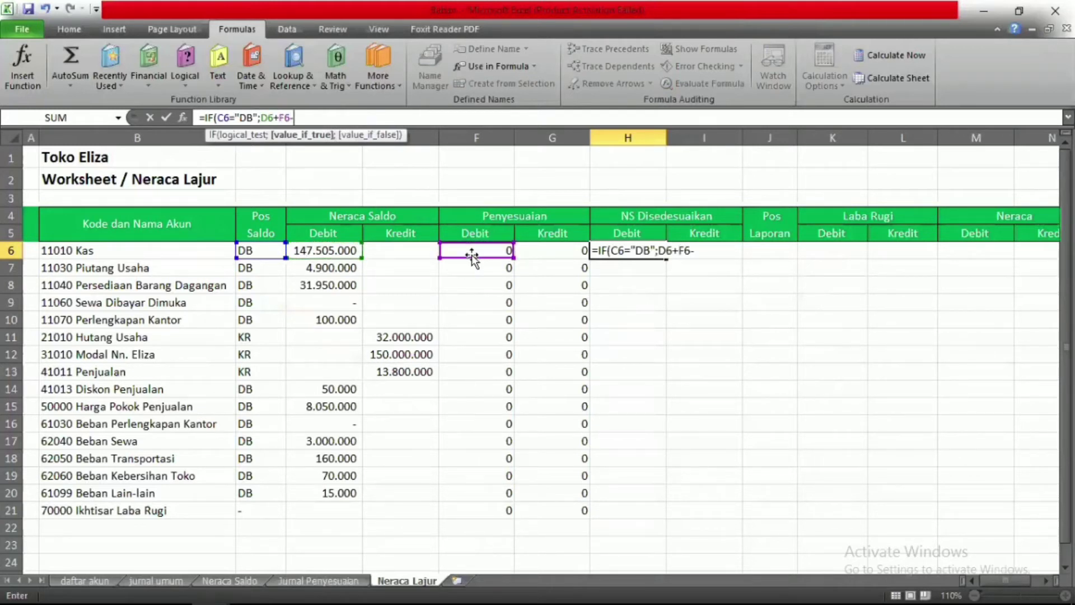
pyautogui.click(567, 251)
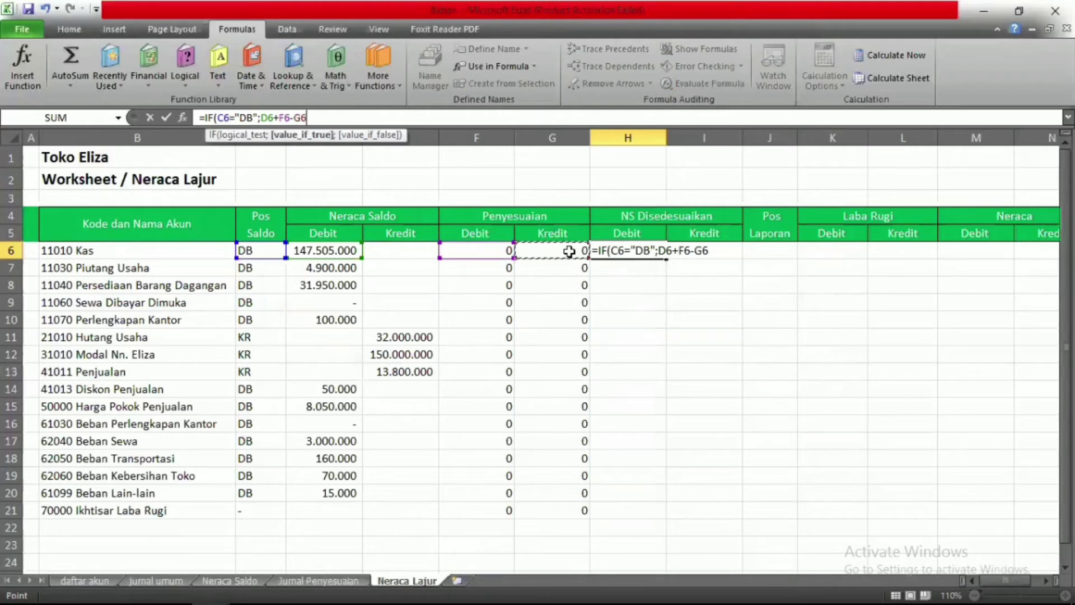
pyautogui.write(';')
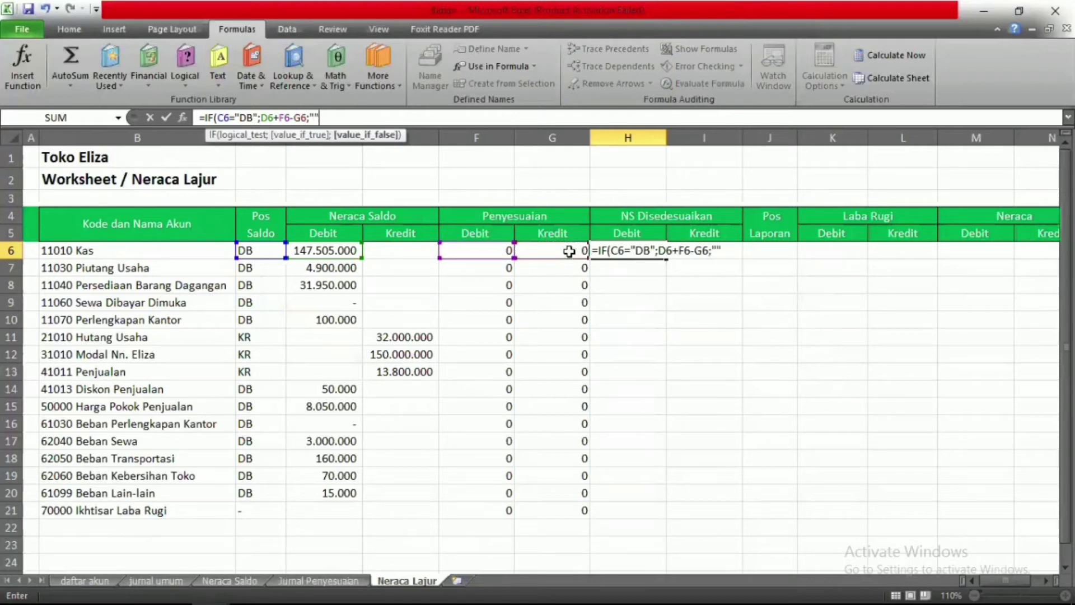
pyautogui.write('""')
pyautogui.press('Return')
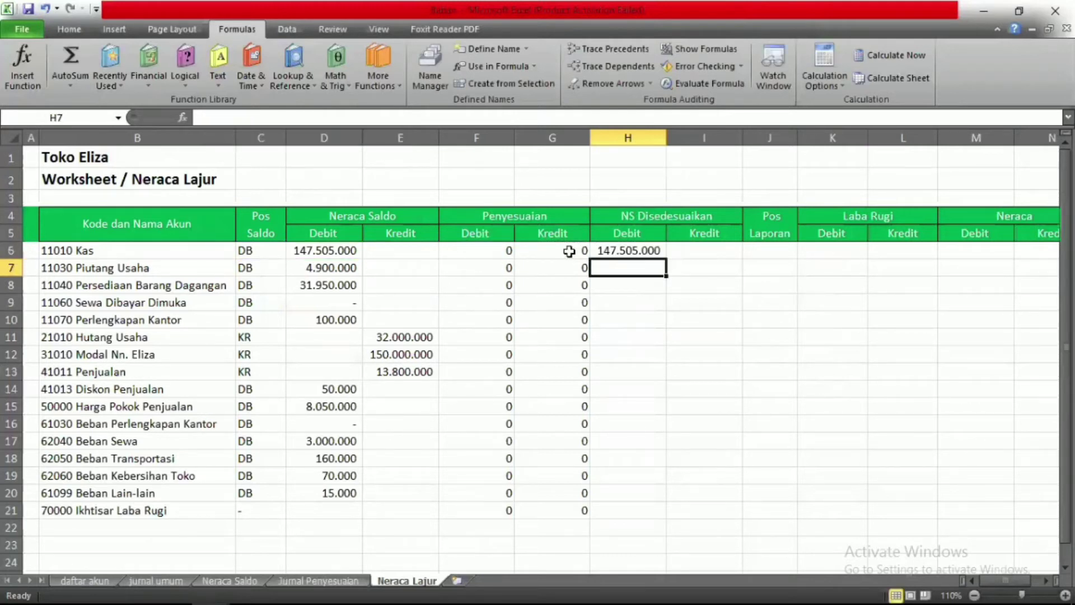
# Begin the NS Disedesuaikan Kredit formula in I6 as an IF testing whether C6 equals "KR".
pyautogui.click(692, 253)
pyautogui.write('=')
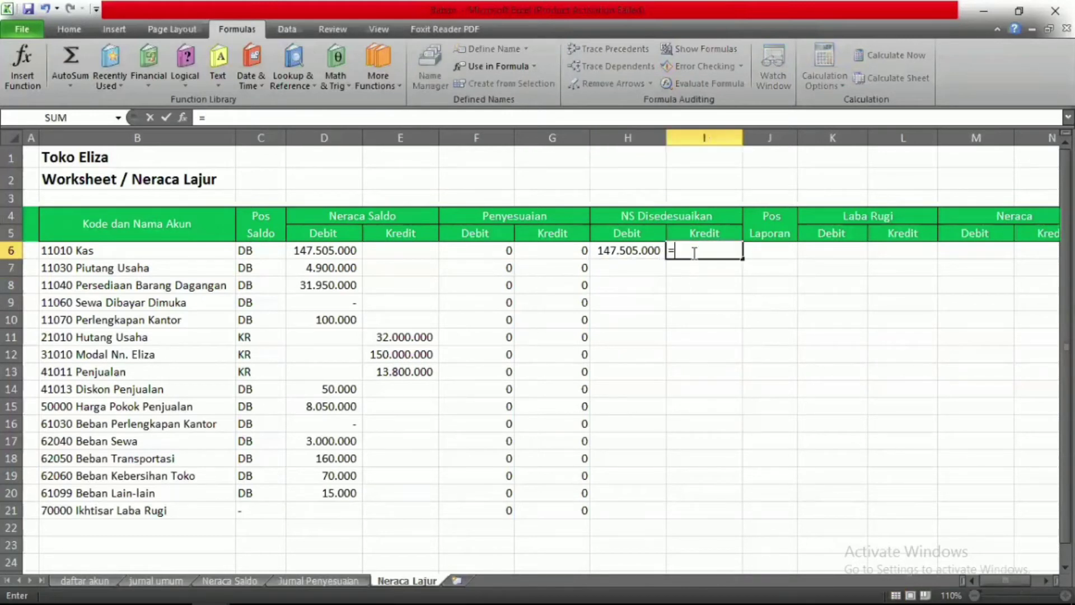
pyautogui.write('IF(')
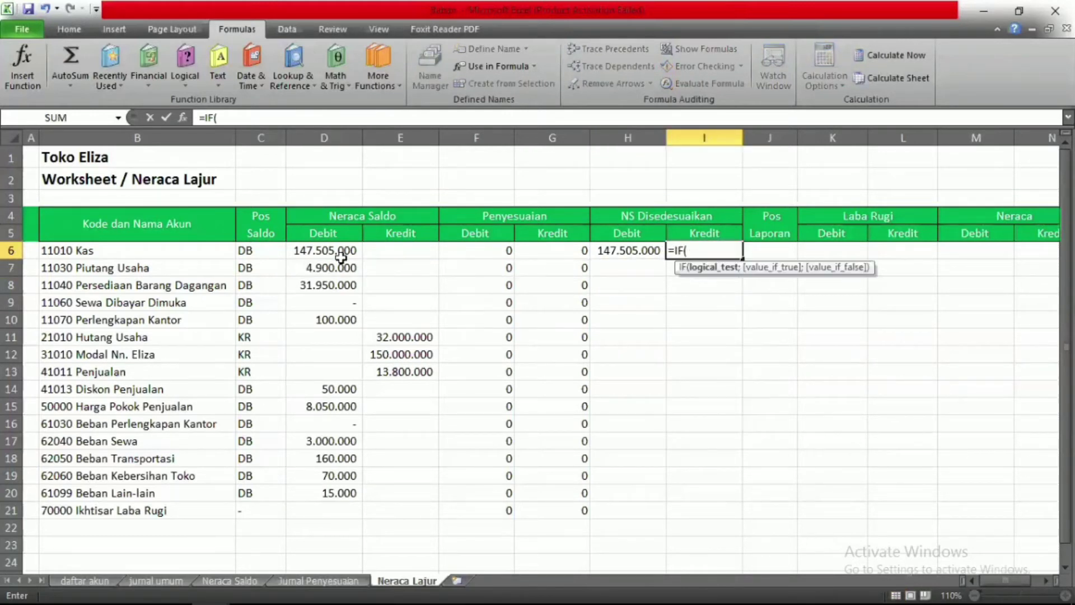
pyautogui.click(253, 254)
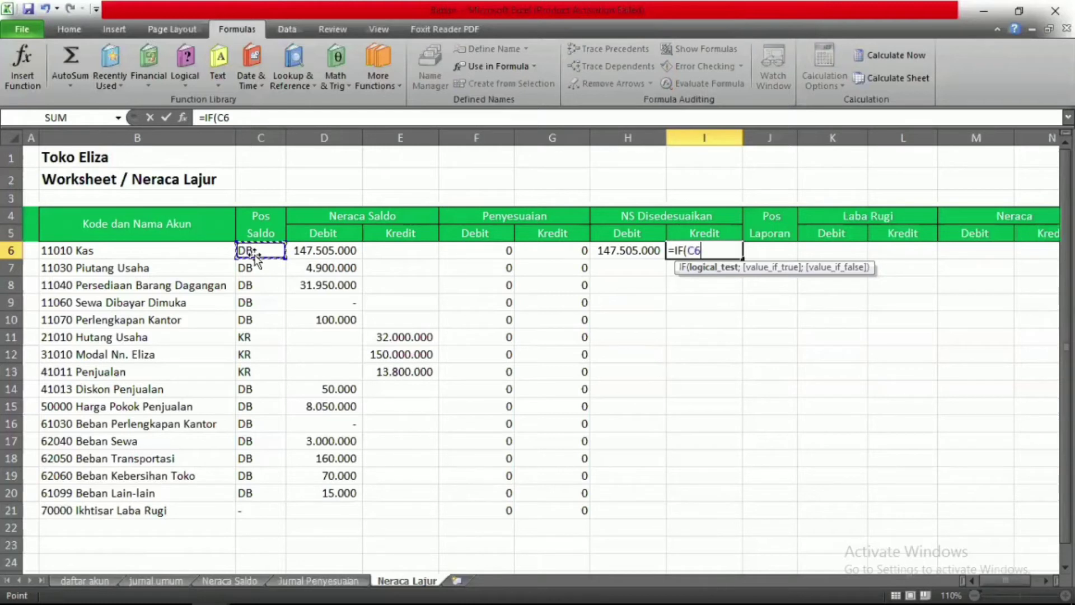
pyautogui.write('="KR"')
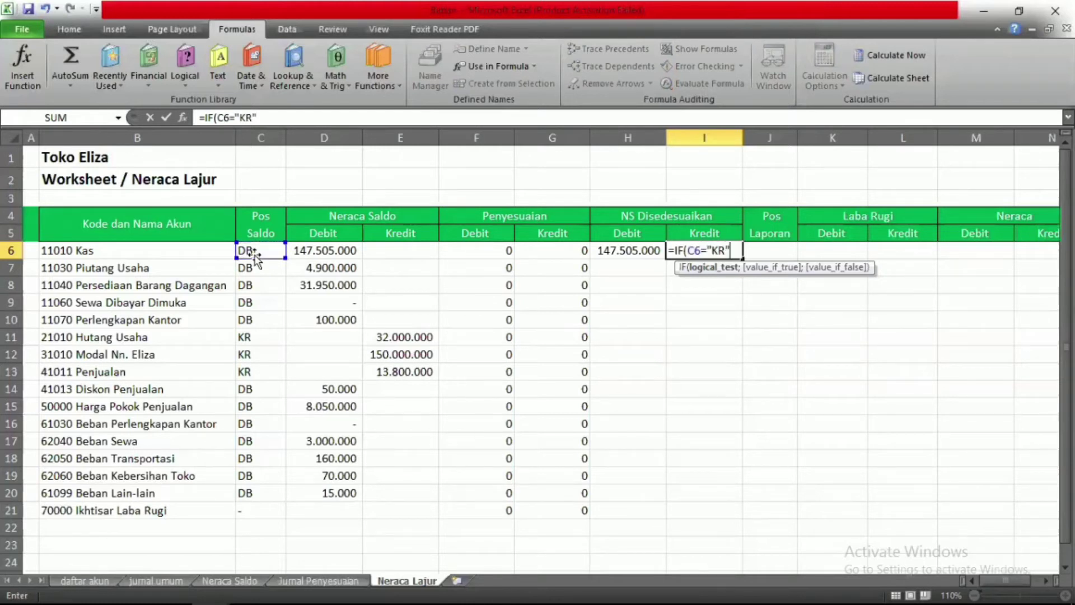
pyautogui.write(';')
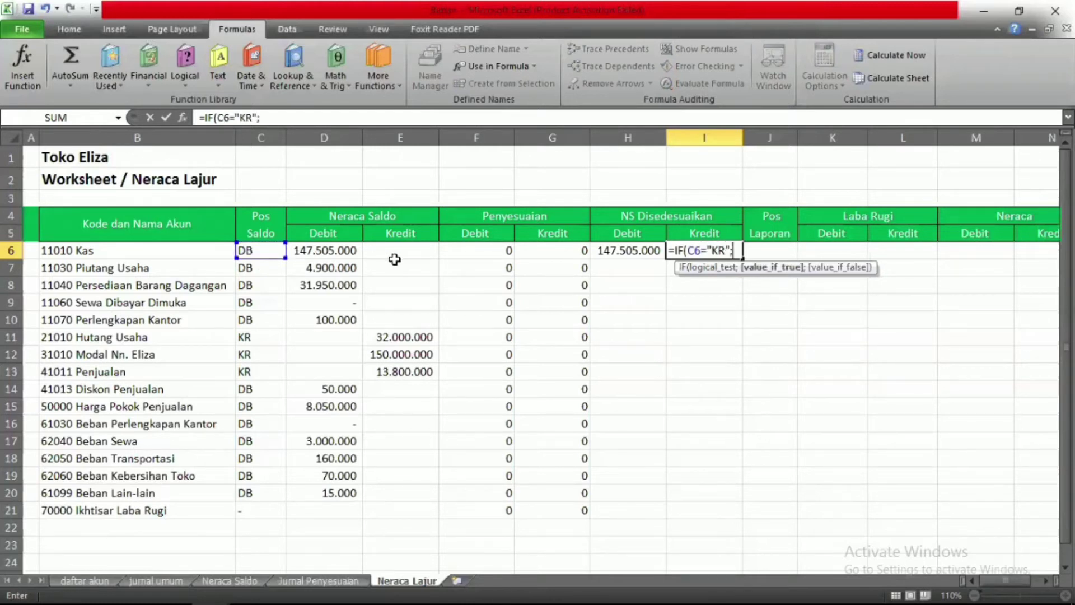
# Complete the I6 IF with E6-F6+G6 if true and "" if false, and fill H6:I6 down through row 21.
pyautogui.click(410, 251)
pyautogui.write('-')
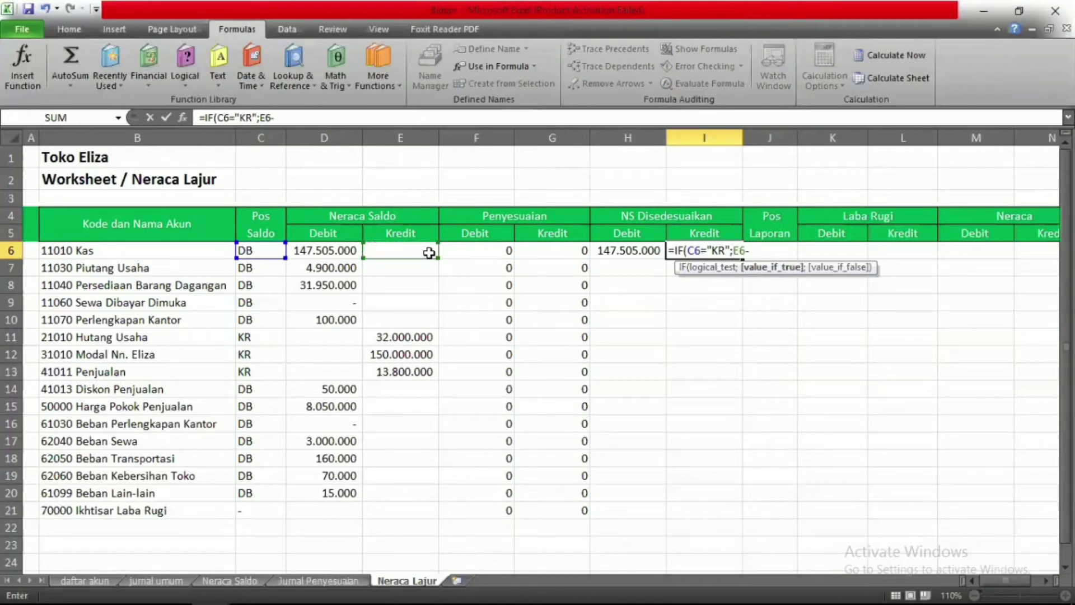
pyautogui.click(472, 254)
pyautogui.write('+')
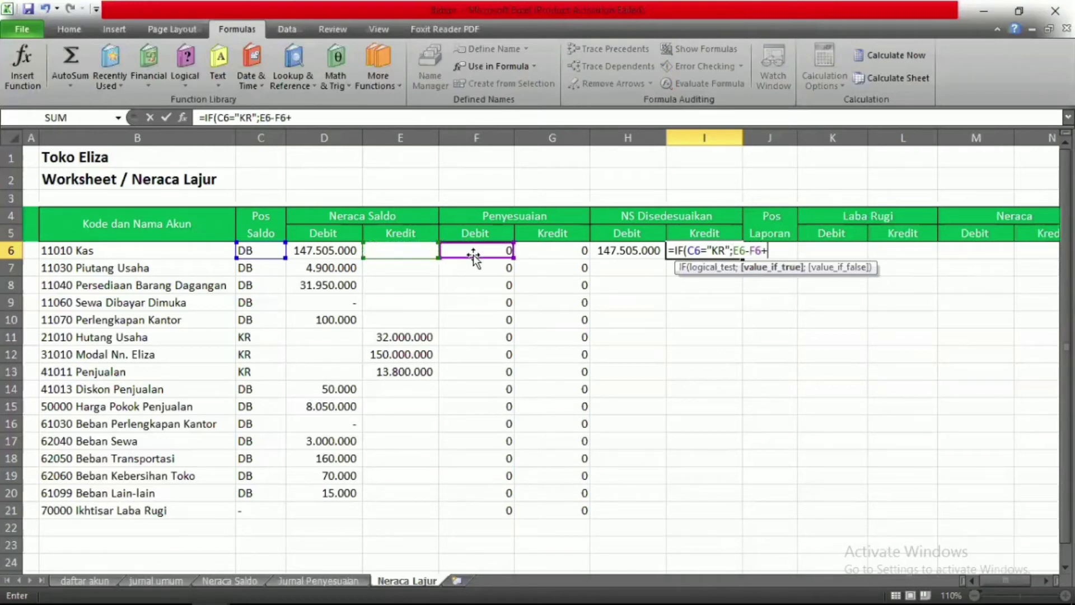
pyautogui.click(544, 251)
pyautogui.write(';')
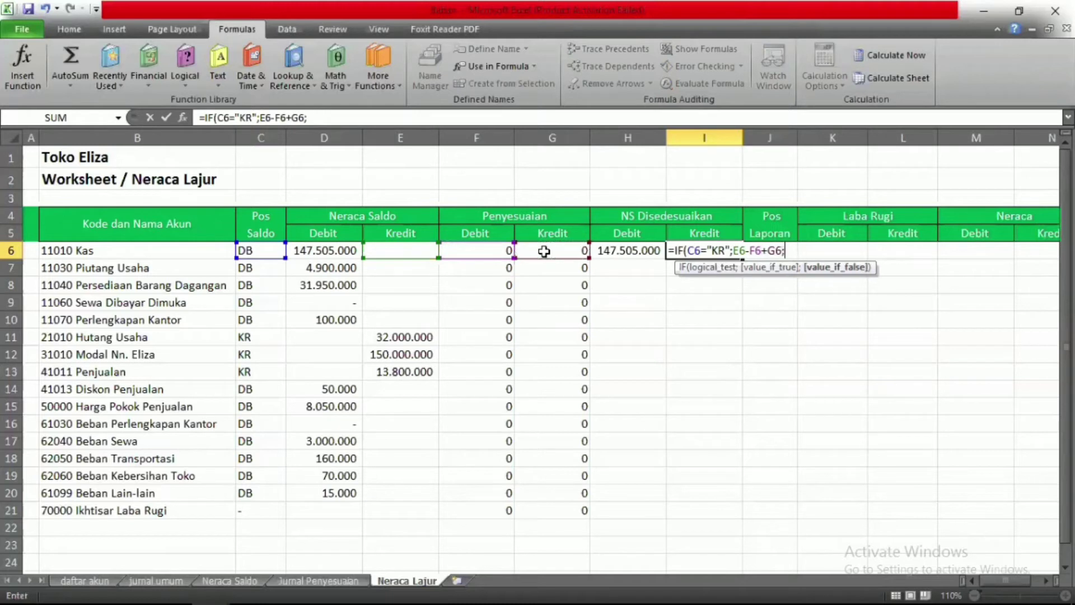
pyautogui.write('""')
pyautogui.press('Return')
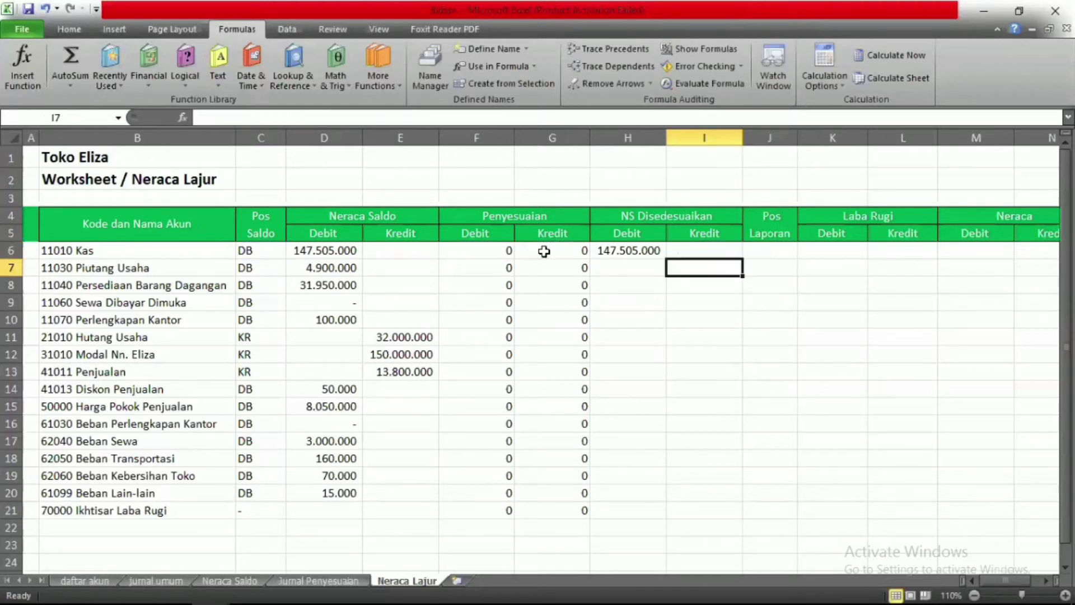
pyautogui.moveTo(609, 252); pyautogui.dragTo(686, 251)
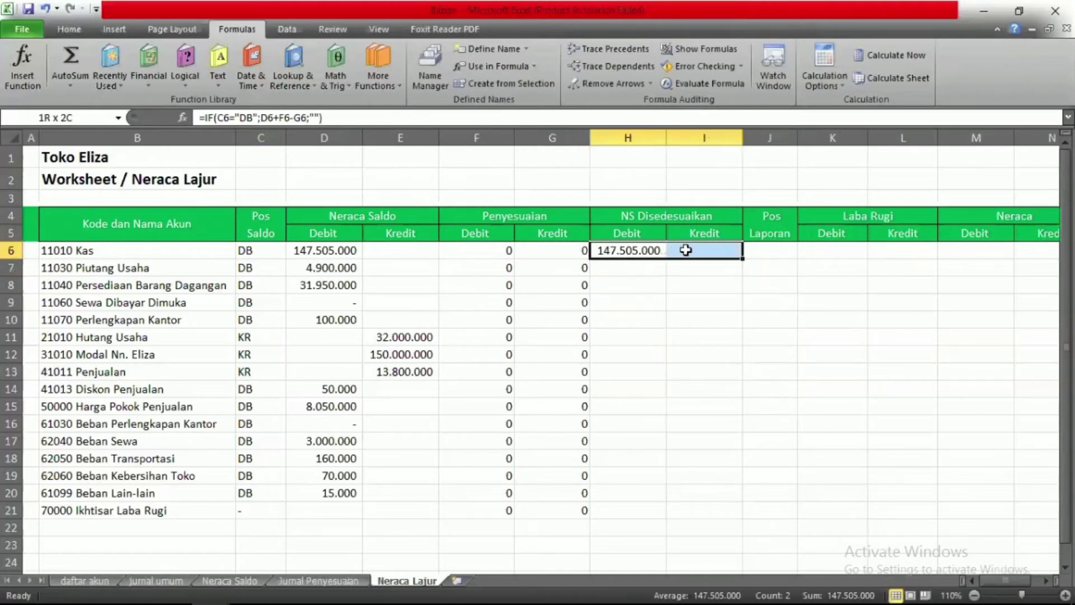
pyautogui.doubleClick(743, 260)
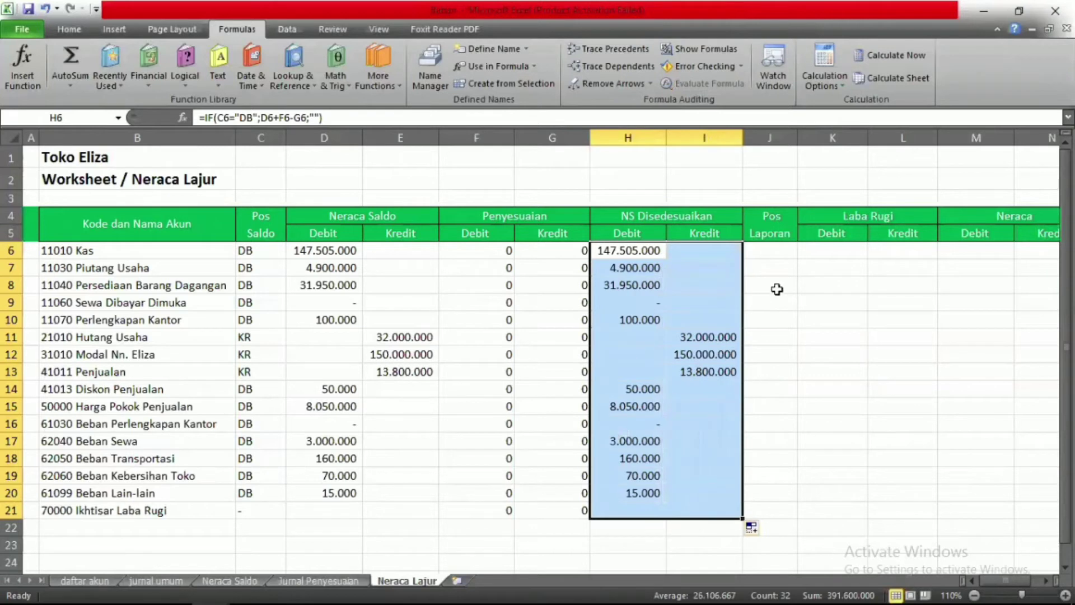
# Enter a VLOOKUP in Pos Laporan cell J6 that looks up B6 in DAFTARAKUN, column 3, with FALSE for exact match.
pyautogui.click(780, 255)
pyautogui.write('=VL')
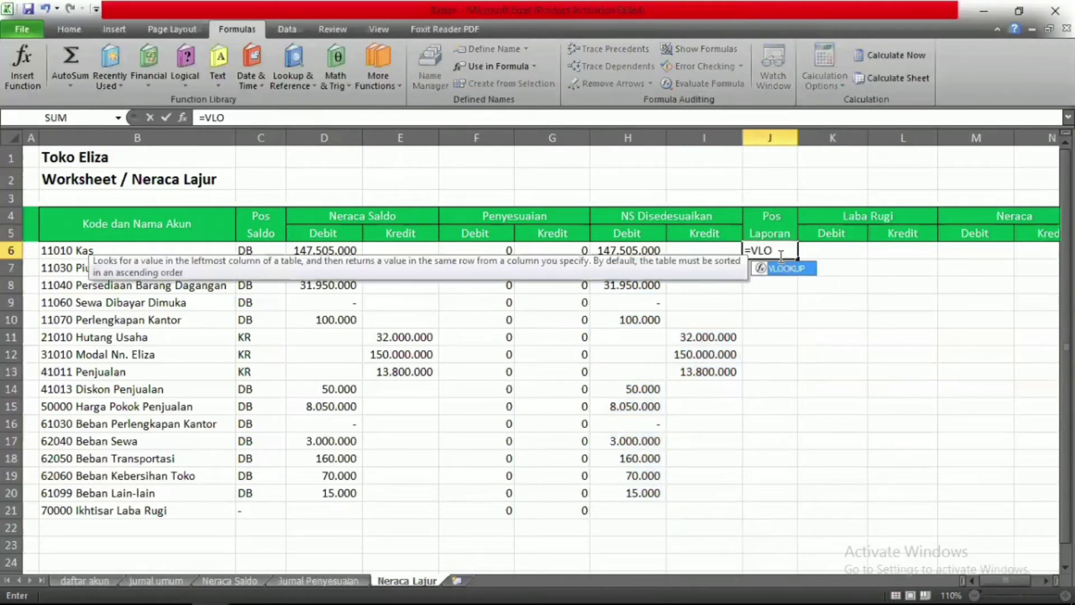
pyautogui.write('O')
pyautogui.press('Tab')
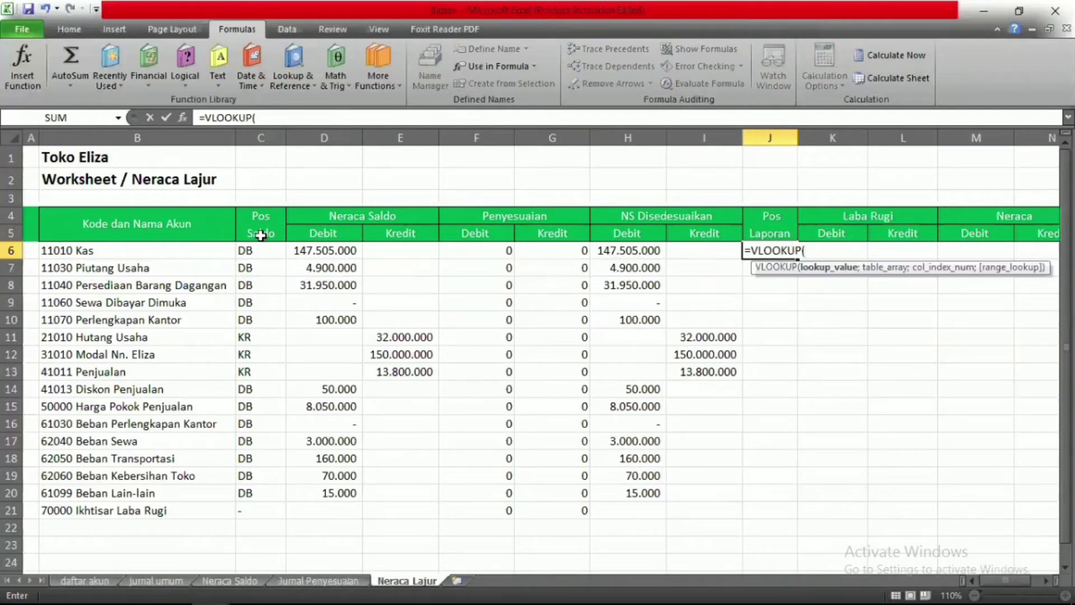
pyautogui.click(112, 249)
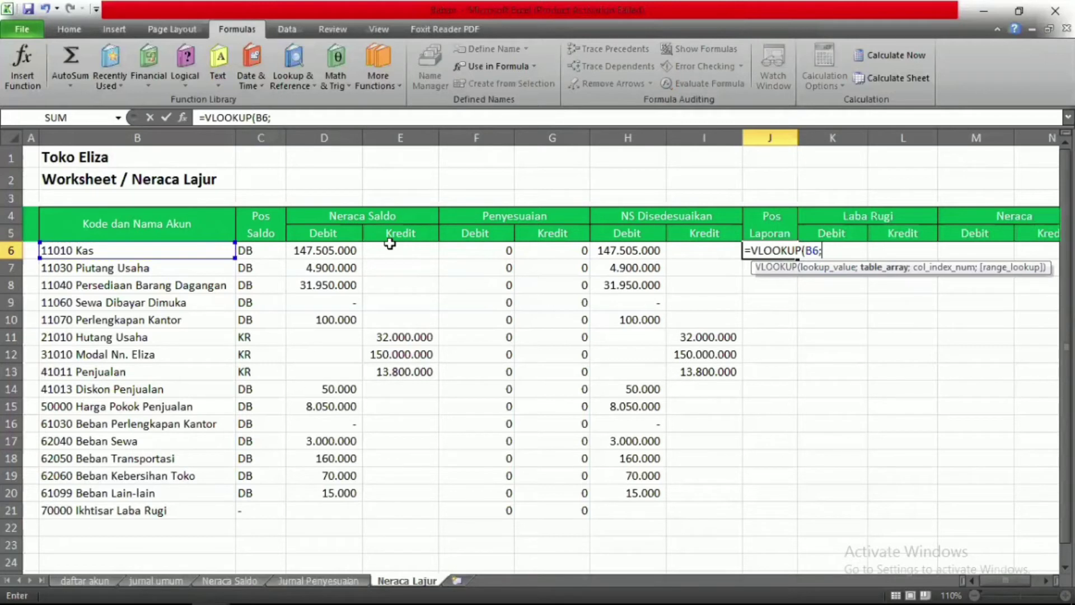
pyautogui.write('d')
pyautogui.press('Tab')
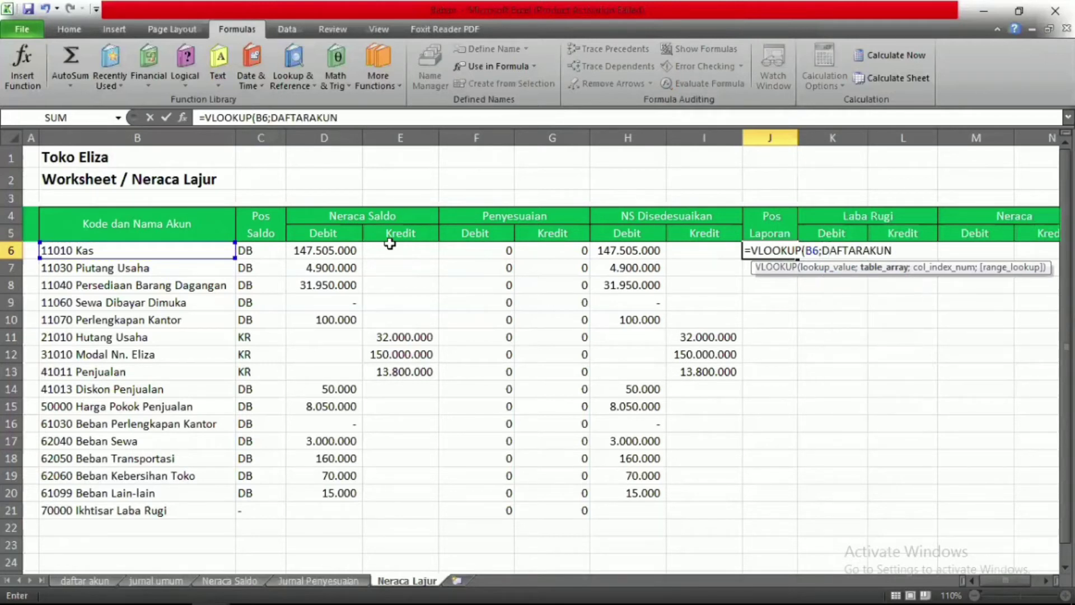
pyautogui.write(';')
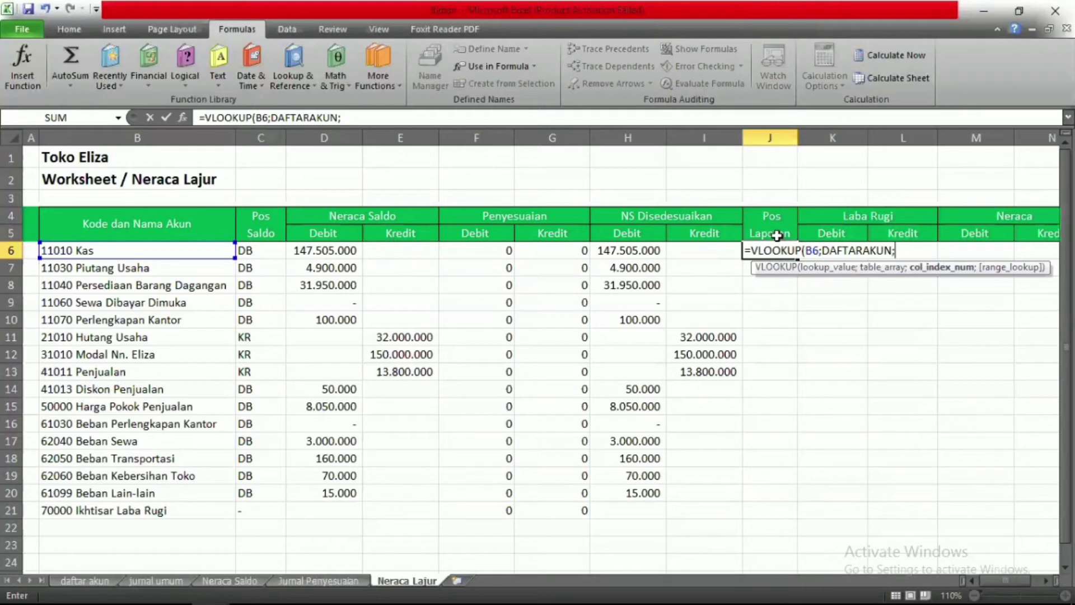
pyautogui.write('3;FALSE')
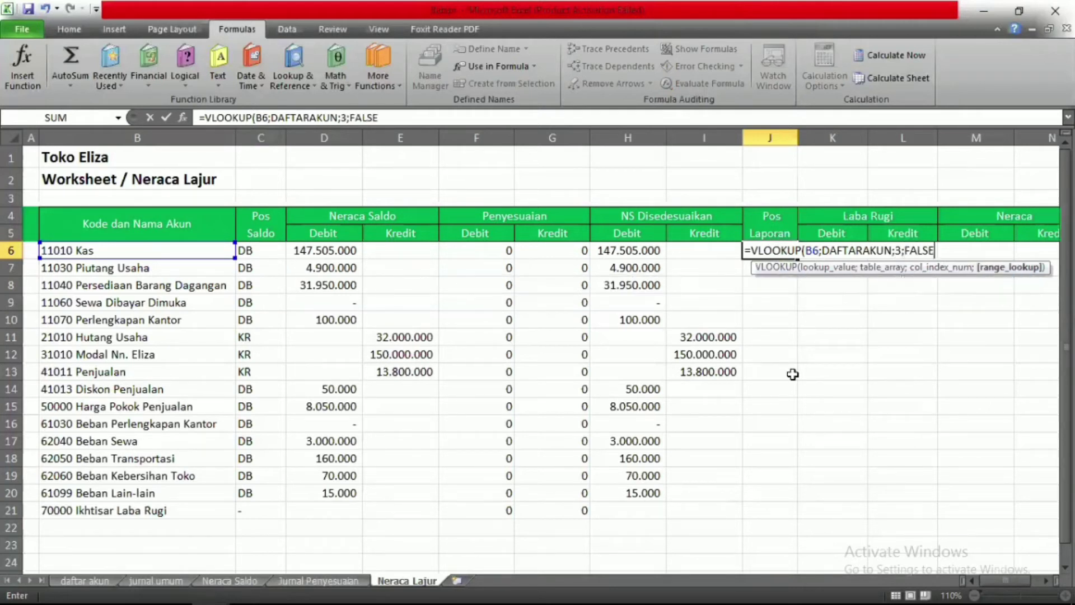
pyautogui.press('Return')
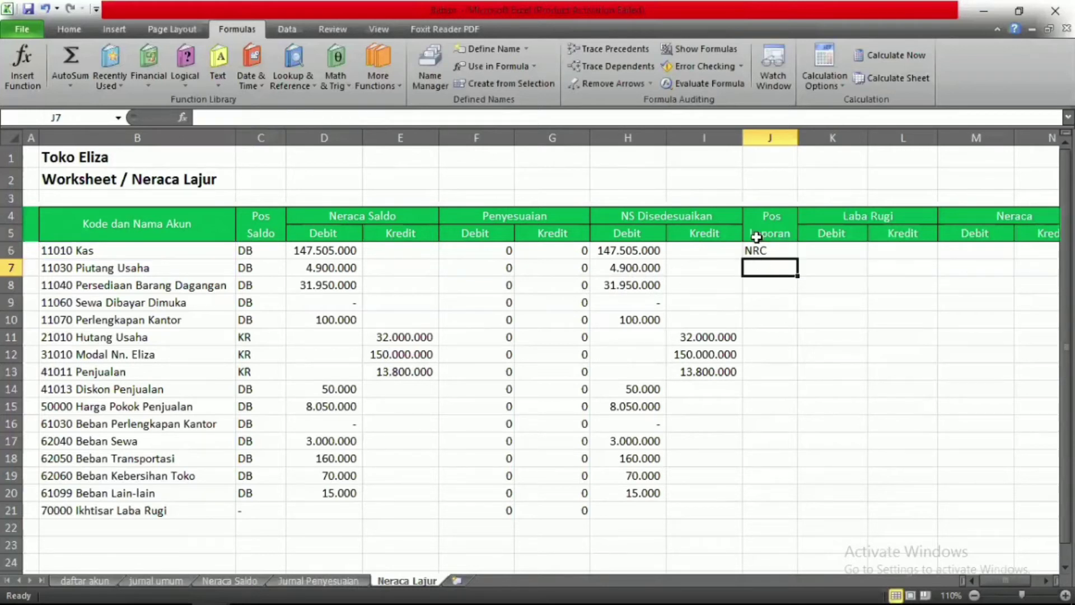
# Fill the Pos Laporan formula from J6 down through row 21.
pyautogui.click(772, 251)
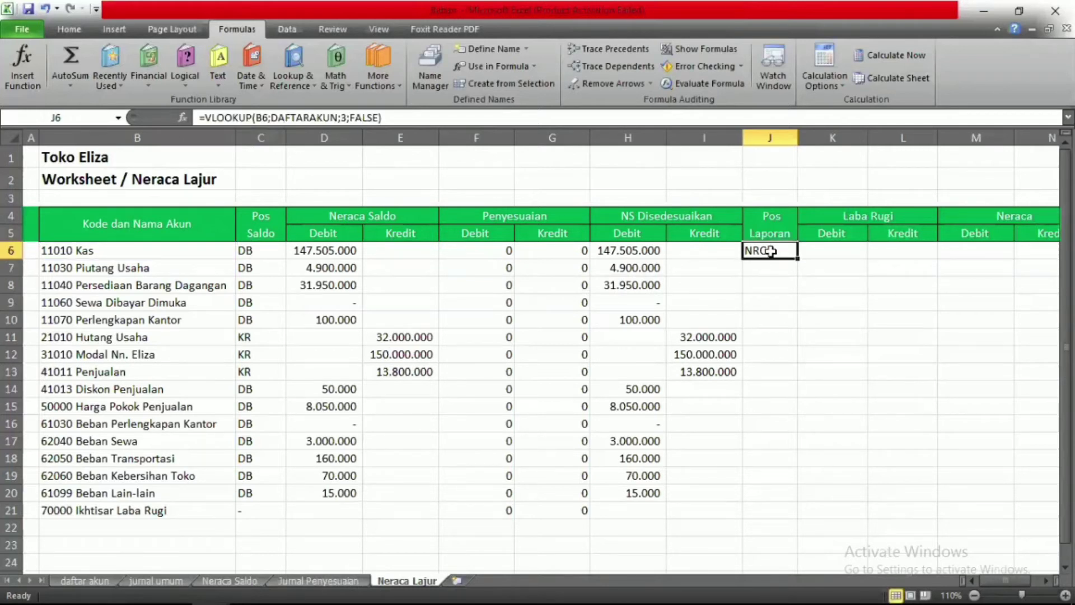
pyautogui.doubleClick(797, 258)
pyautogui.click(832, 300)
pyautogui.moveTo(832, 300); pyautogui.dragTo(781, 241)
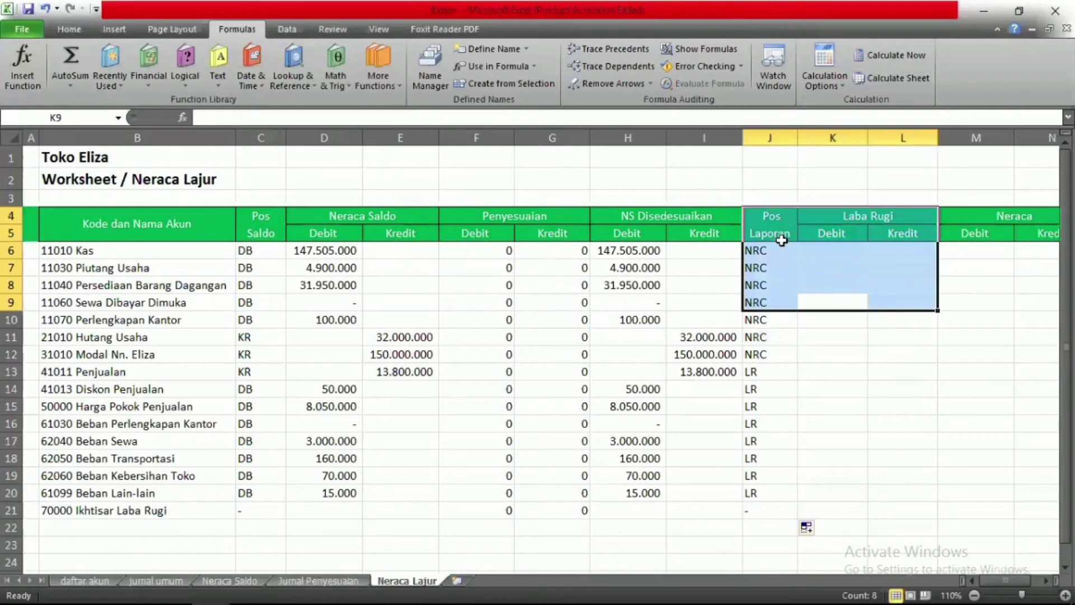
pyautogui.click(853, 317)
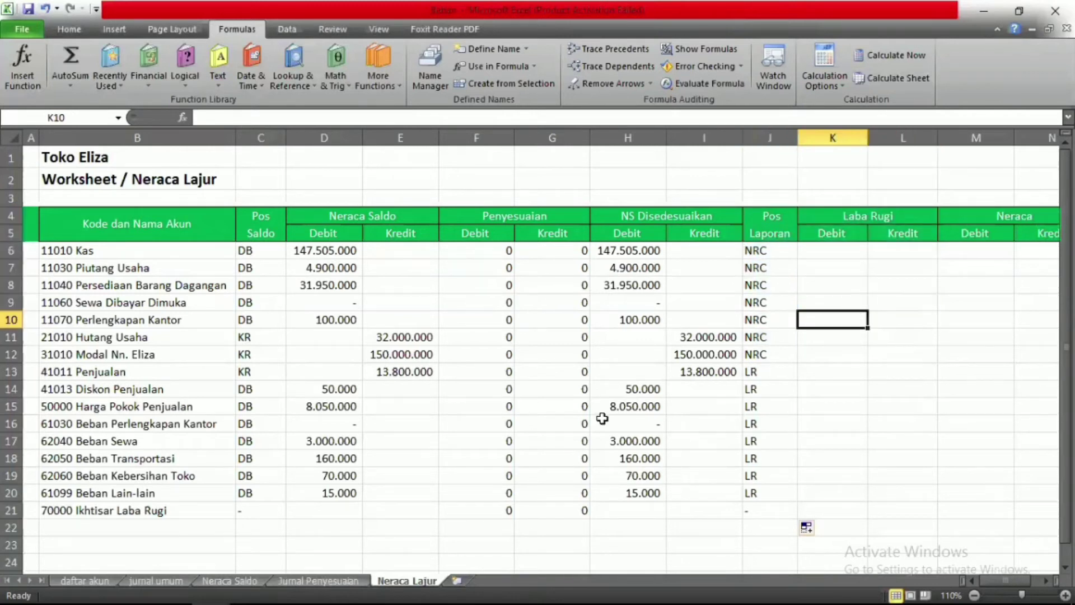
# Begin the Laba Rugi Debit formula in K6 as an IF testing whether J6 equals "LR".
pyautogui.click(844, 251)
pyautogui.press('Right')
pyautogui.press('Right')
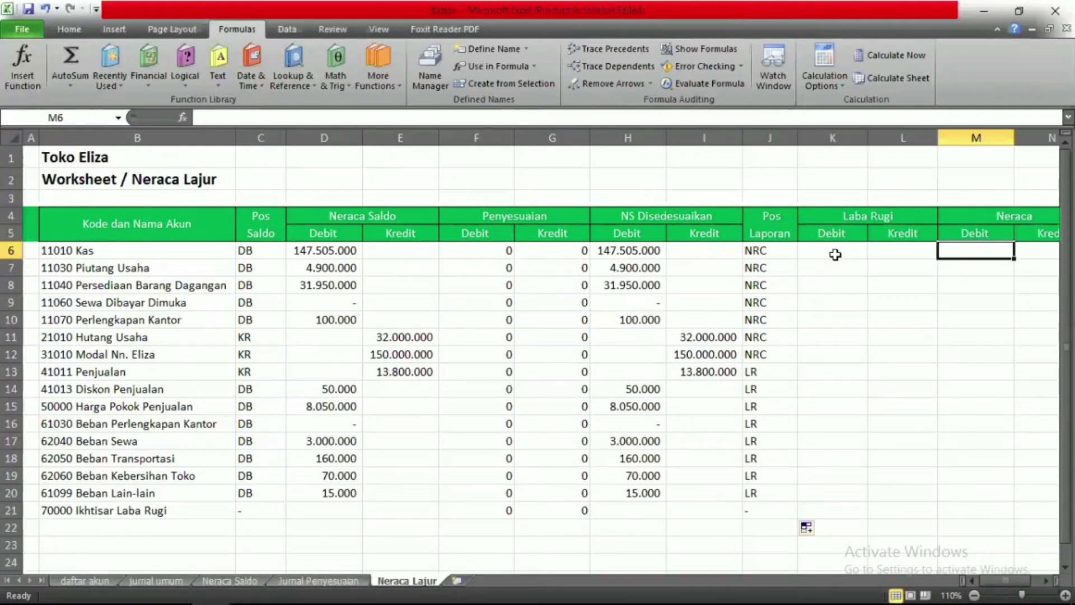
pyautogui.click(835, 255)
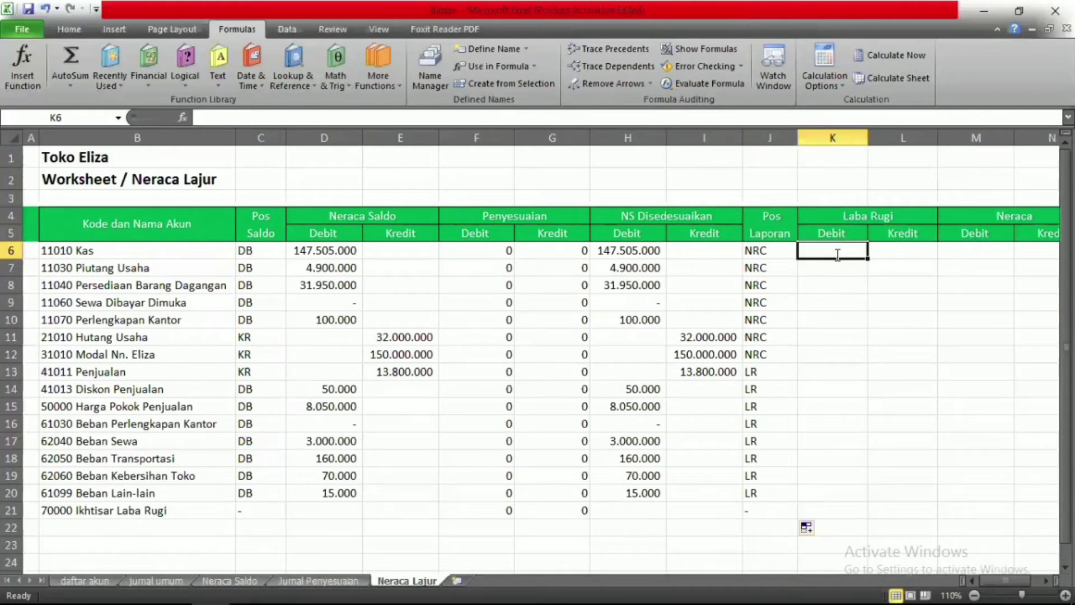
pyautogui.write('=IF(')
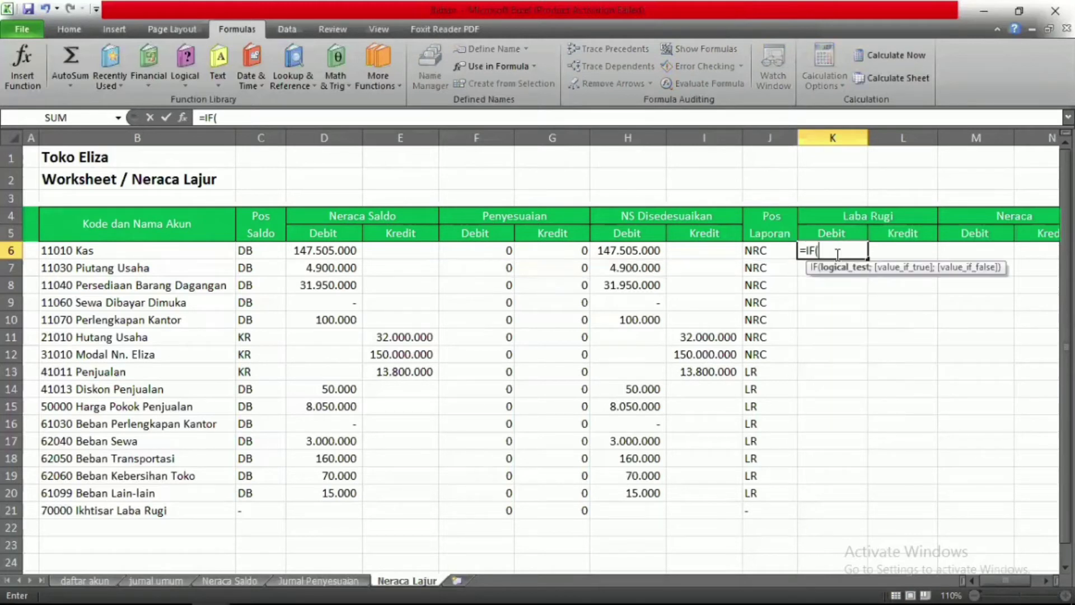
pyautogui.click(765, 251)
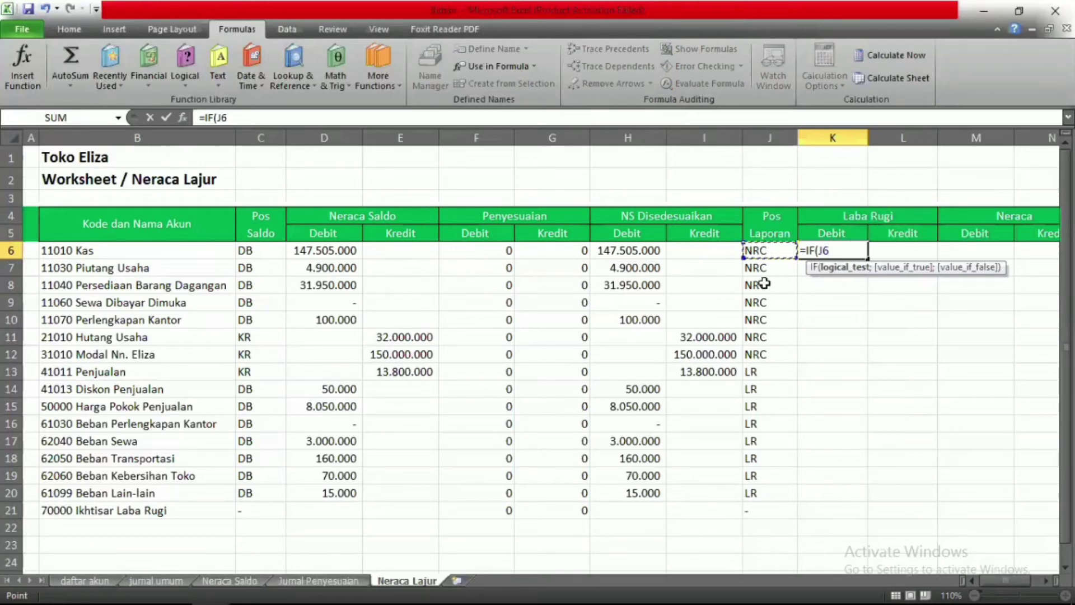
pyautogui.write('-')
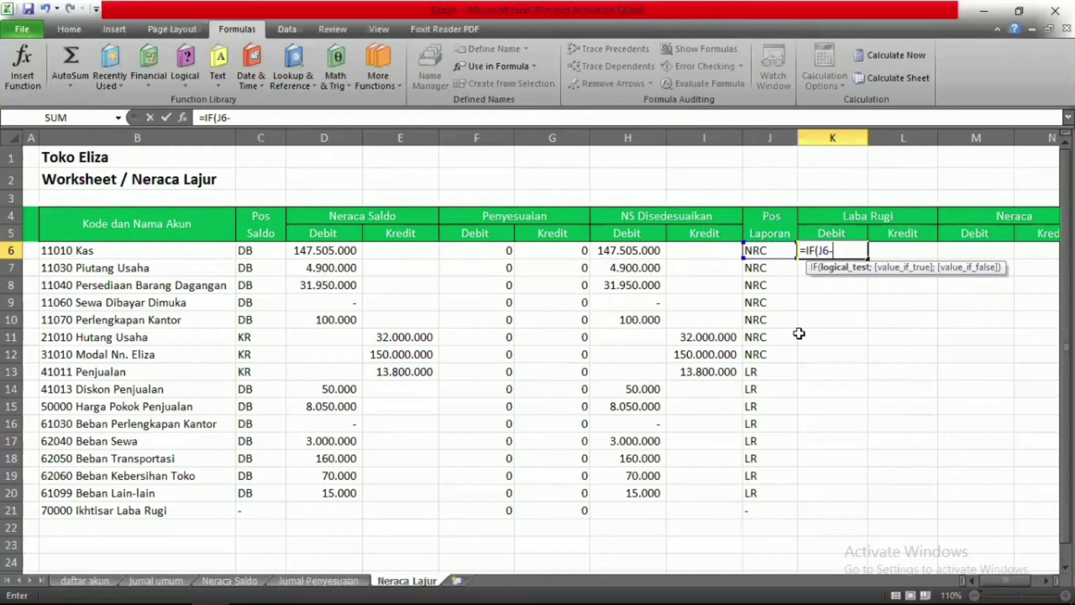
pyautogui.press('BackSpace')
pyautogui.write('="LR;')
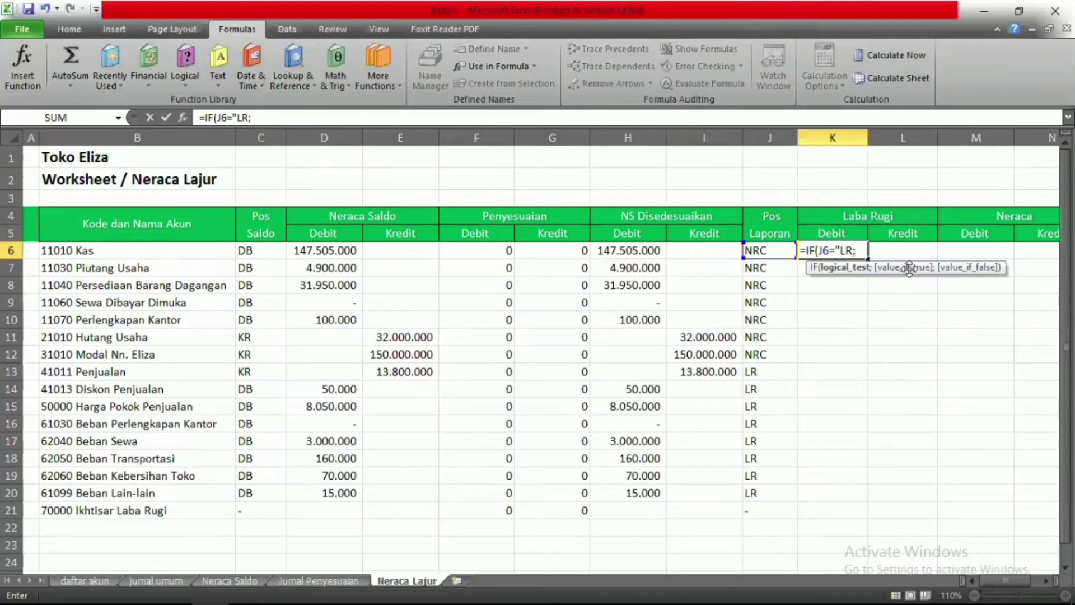
pyautogui.click(637, 249)
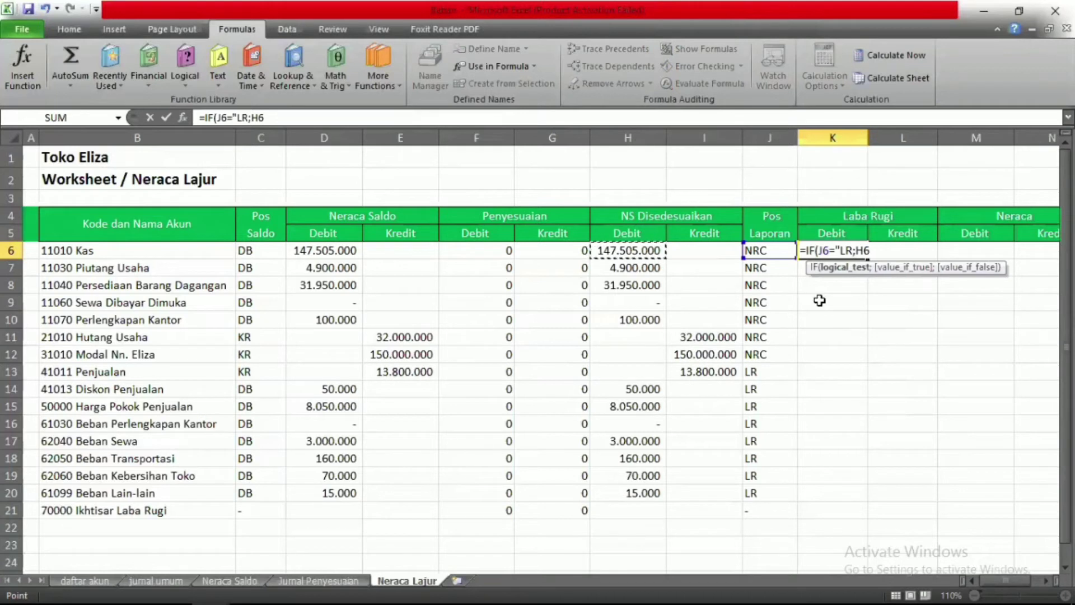
pyautogui.press('BackSpace')
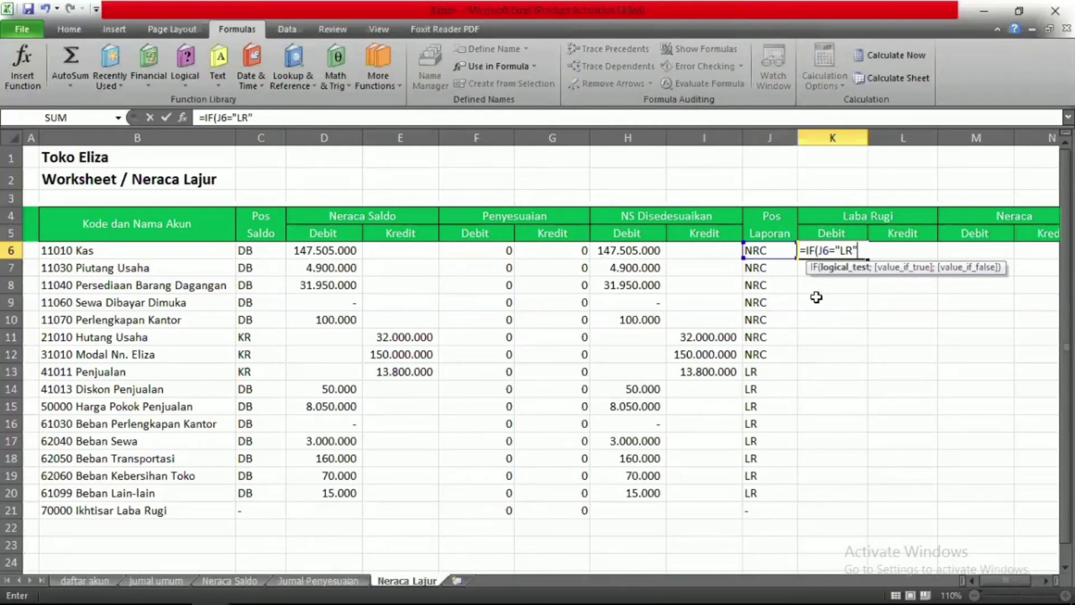
pyautogui.write(';')
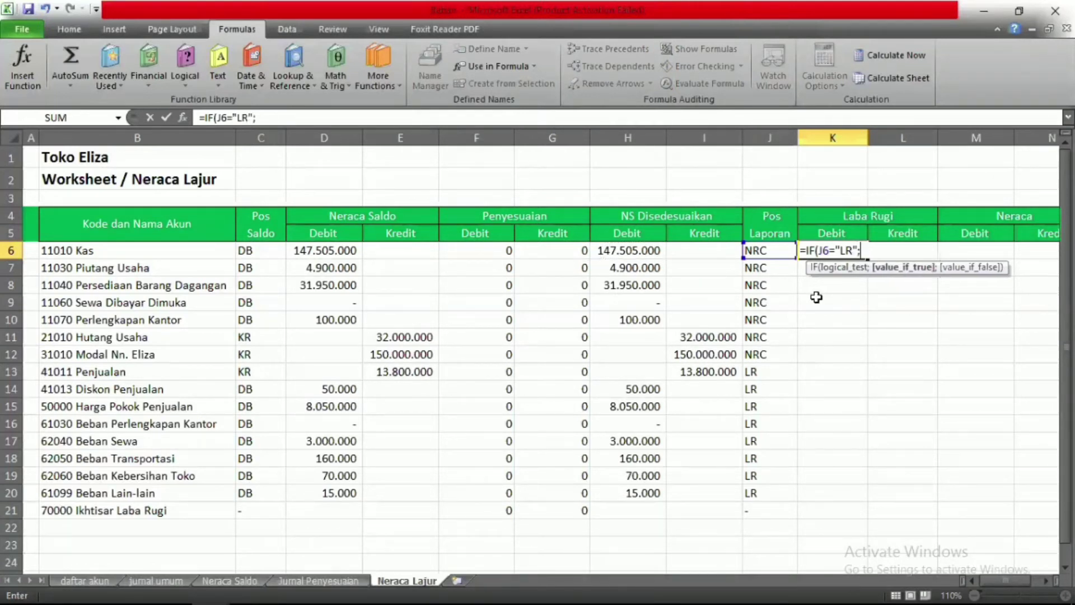
# Complete the K6 IF with H6 as the value if true and "" if false.
pyautogui.click(630, 251)
pyautogui.write(';')
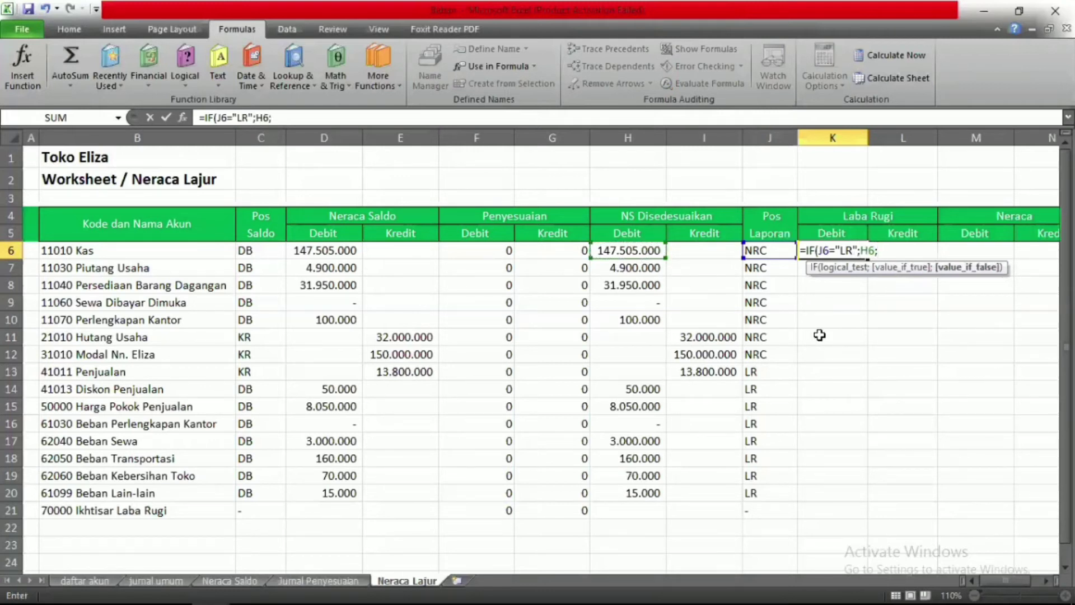
pyautogui.write('""')
pyautogui.press('Return')
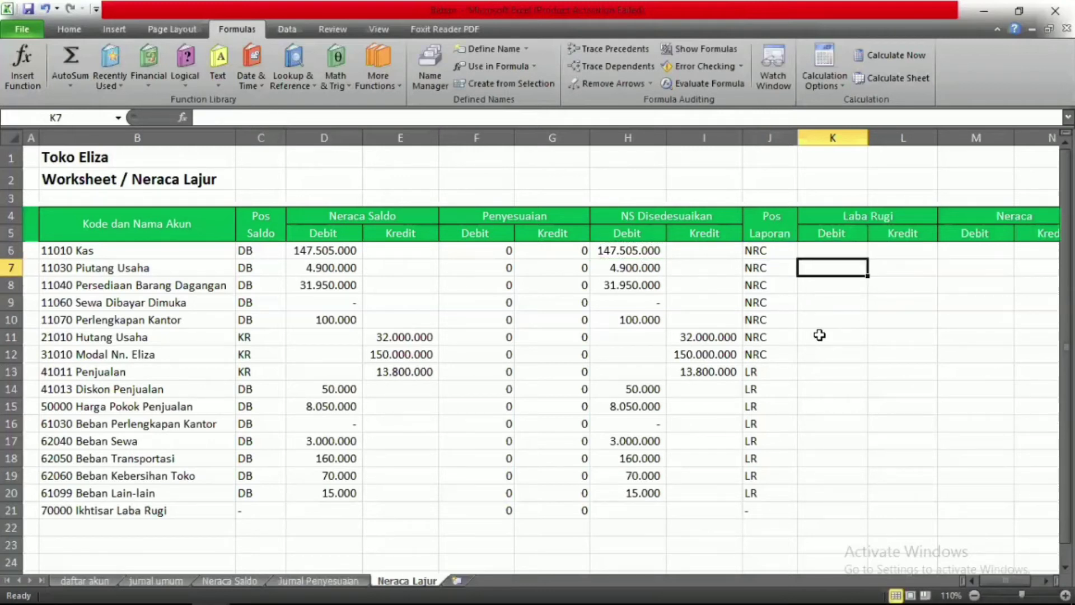
# Enter the Laba Rugi Kredit formula in L6: an IF returning I6 when J6 equals "LR", otherwise blank.
pyautogui.click(903, 252)
pyautogui.write('=IF')
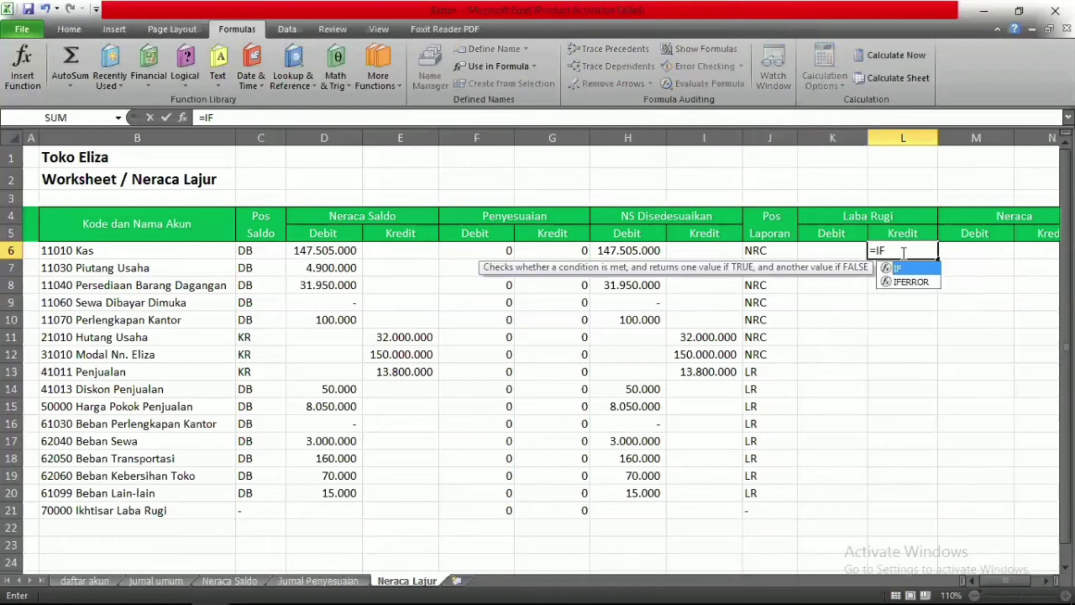
pyautogui.write('(')
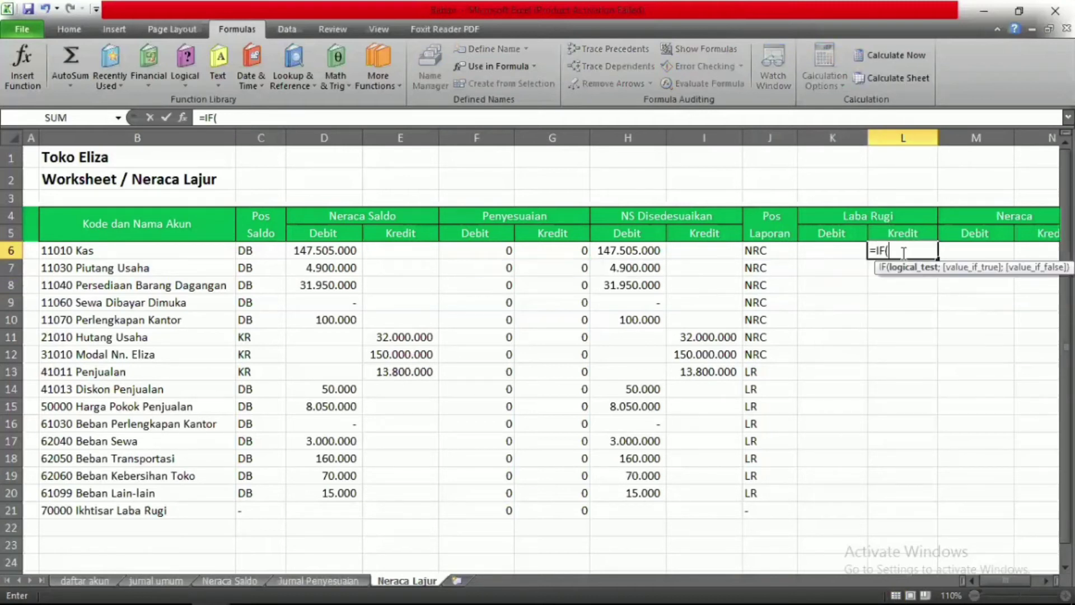
pyautogui.click(760, 252)
pyautogui.write('=')
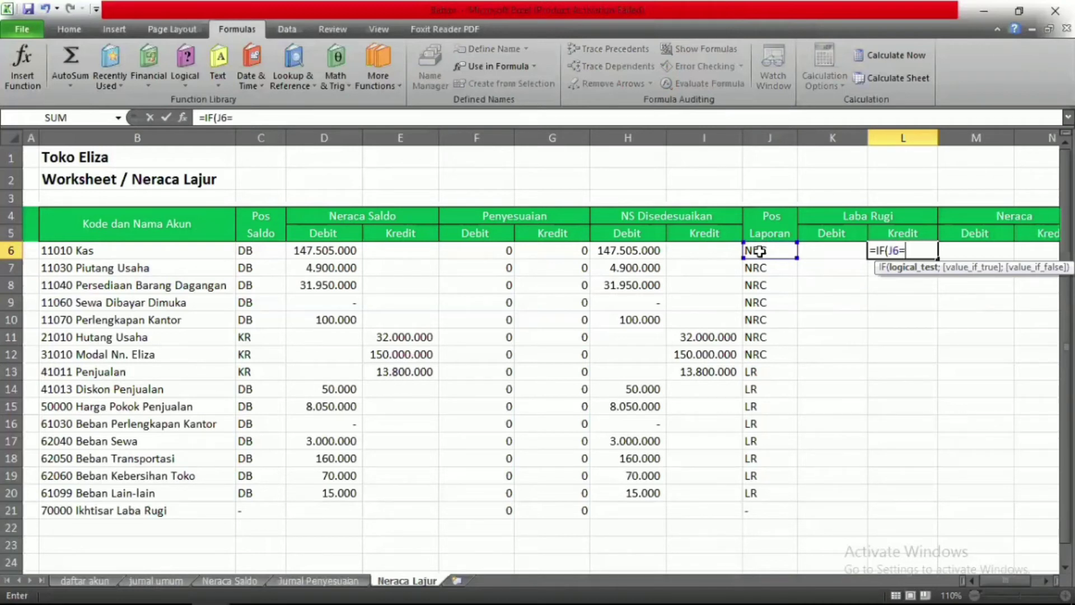
pyautogui.write('"LR";')
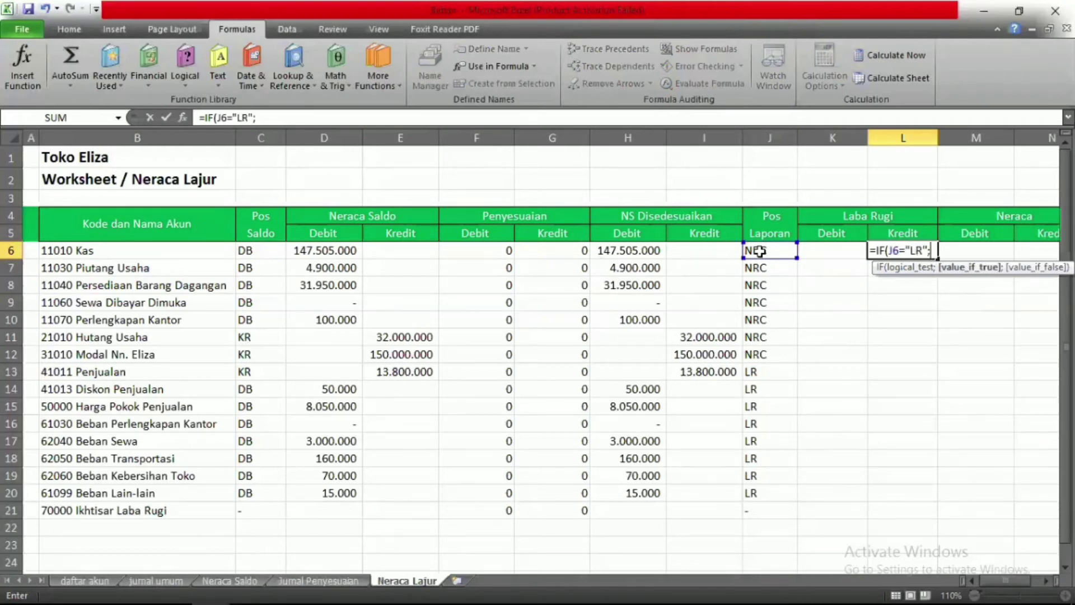
pyautogui.click(687, 256)
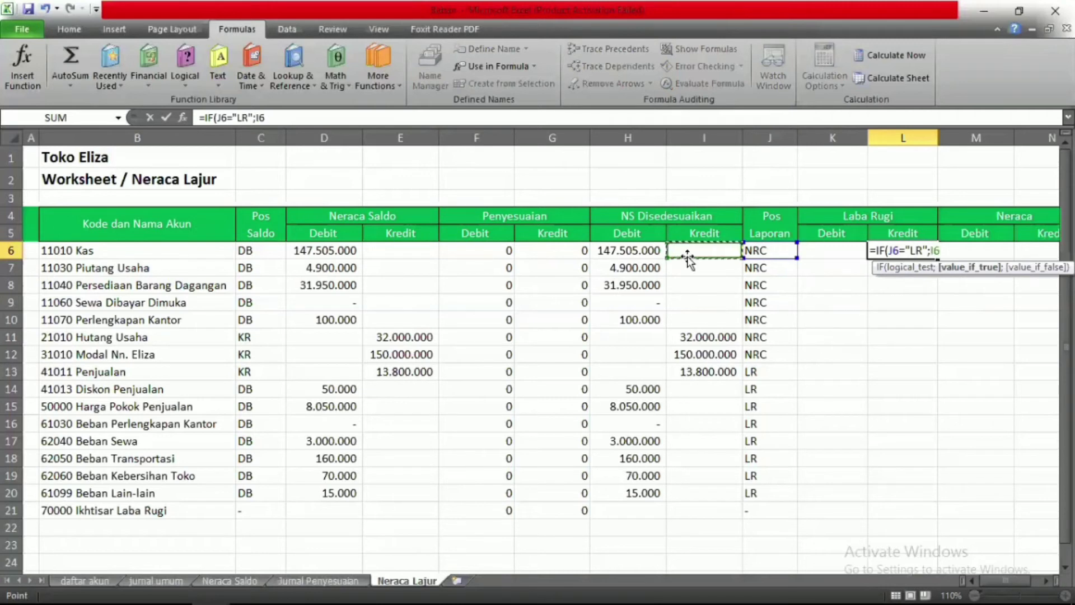
pyautogui.write(';')
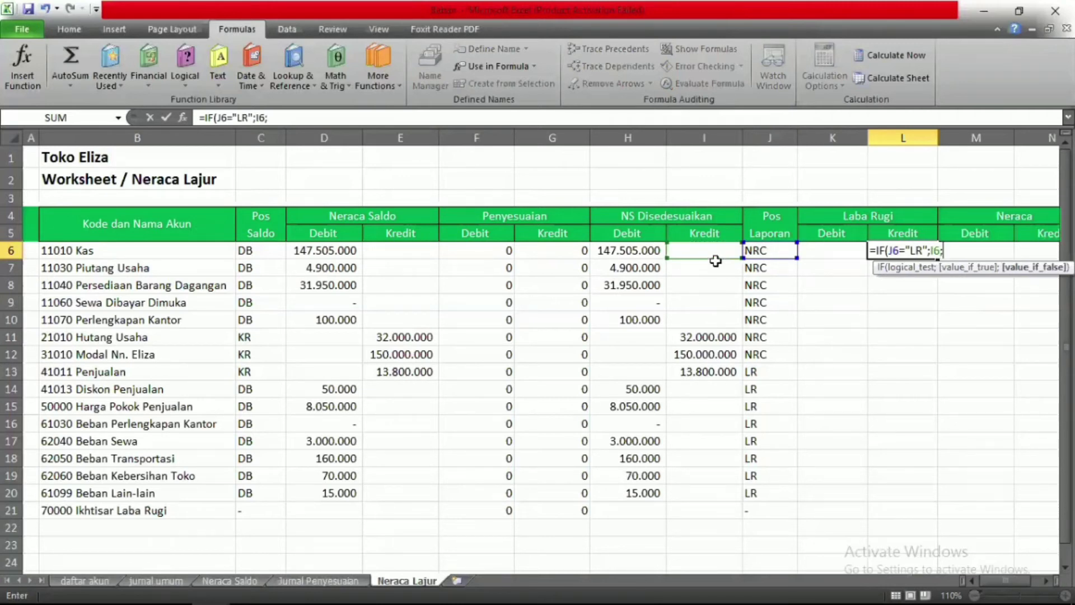
pyautogui.press('Return')
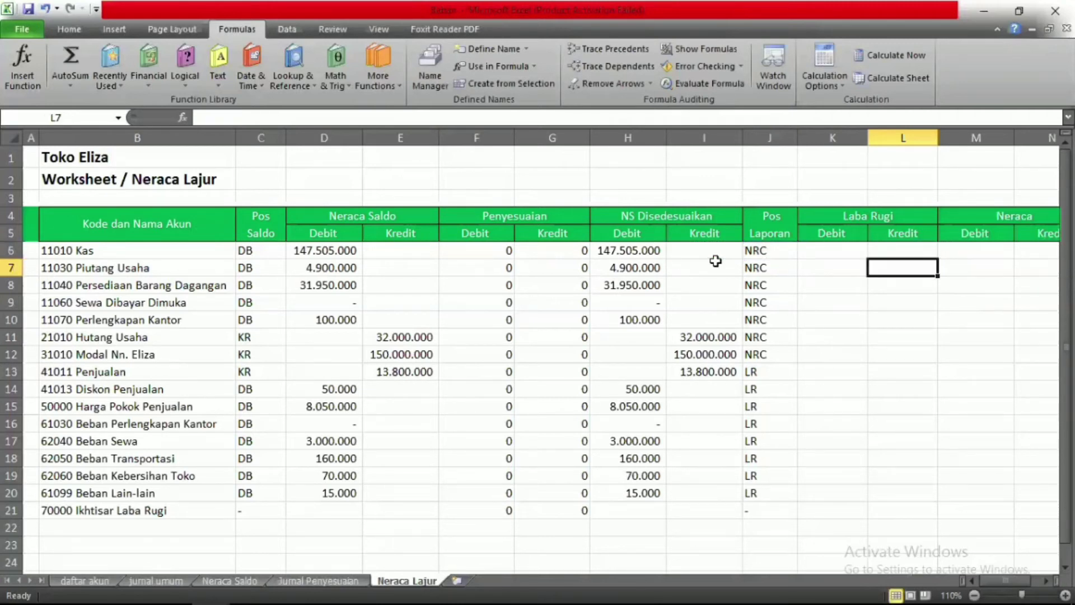
# Fill the Laba Rugi formulas in K6:L6 down through row 21 and check the Penjualan row's Kredit amounts.
pyautogui.moveTo(816, 249); pyautogui.dragTo(932, 255)
pyautogui.doubleClick(937, 258)
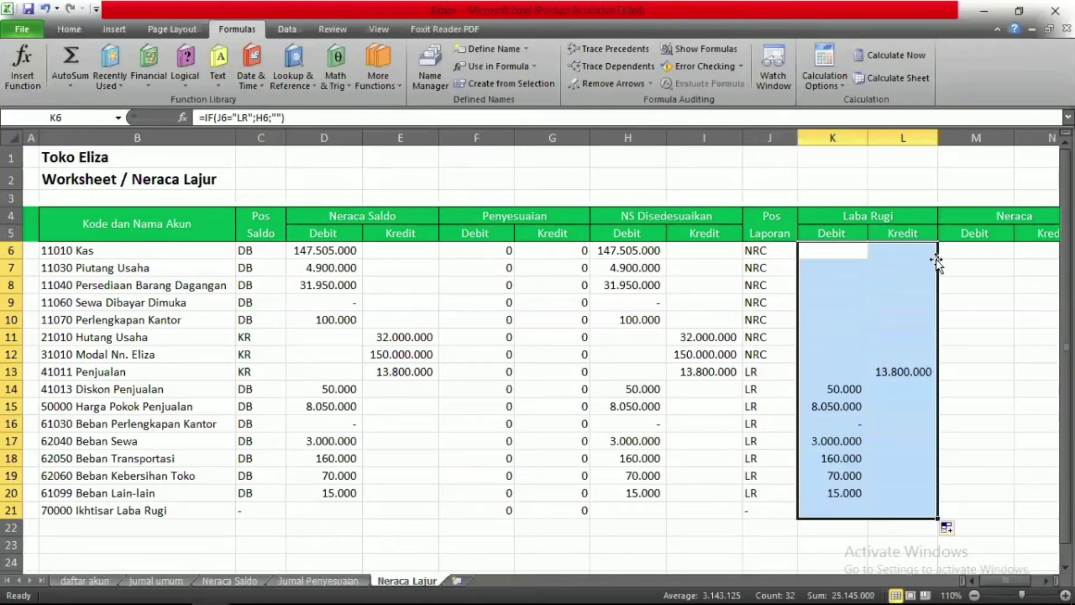
pyautogui.click(716, 374)
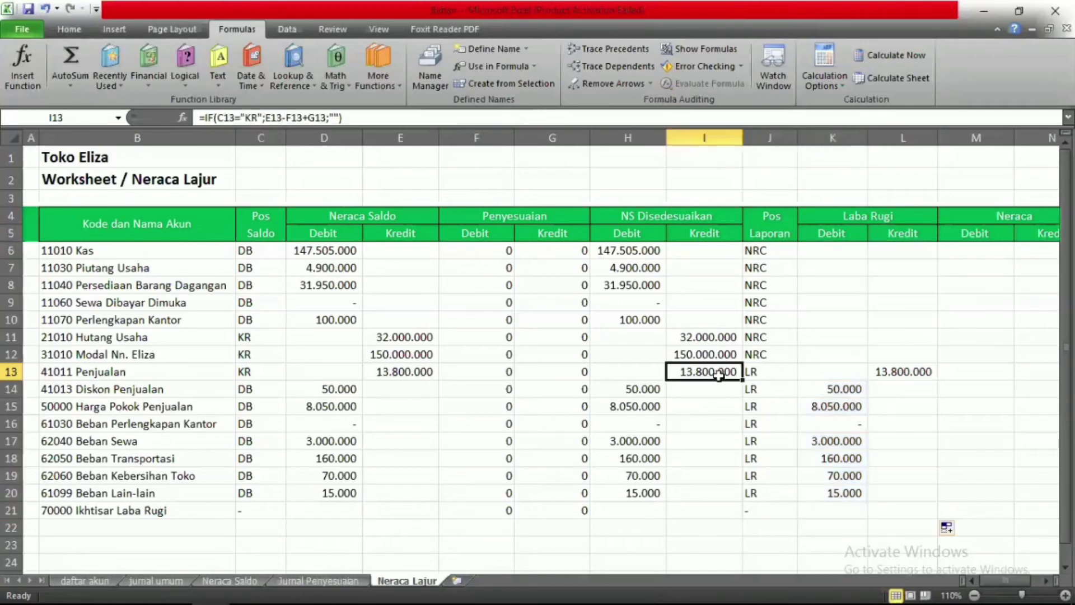
pyautogui.click(83, 373)
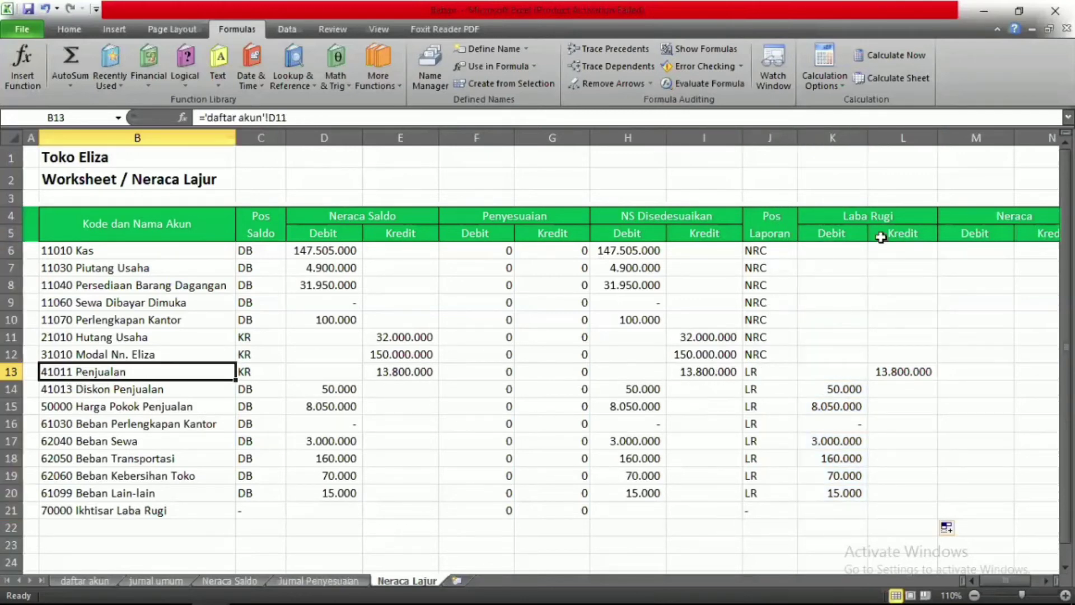
pyautogui.click(893, 372)
# Begin the Neraca Debit formula in M6 as an IF testing whether J6 equals "NRC".
pyautogui.click(968, 369)
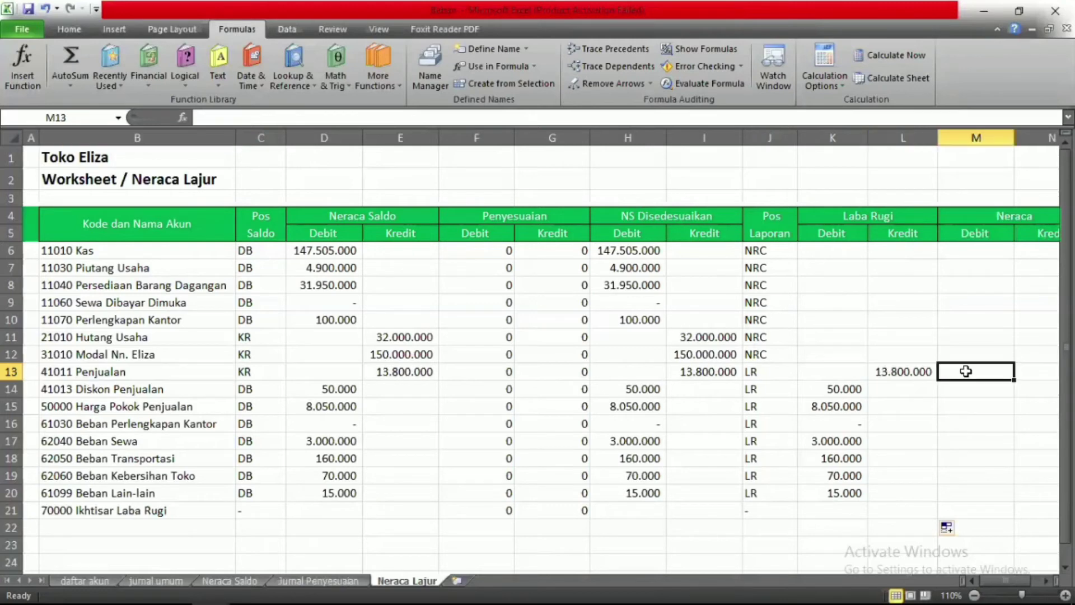
pyautogui.press('Right')
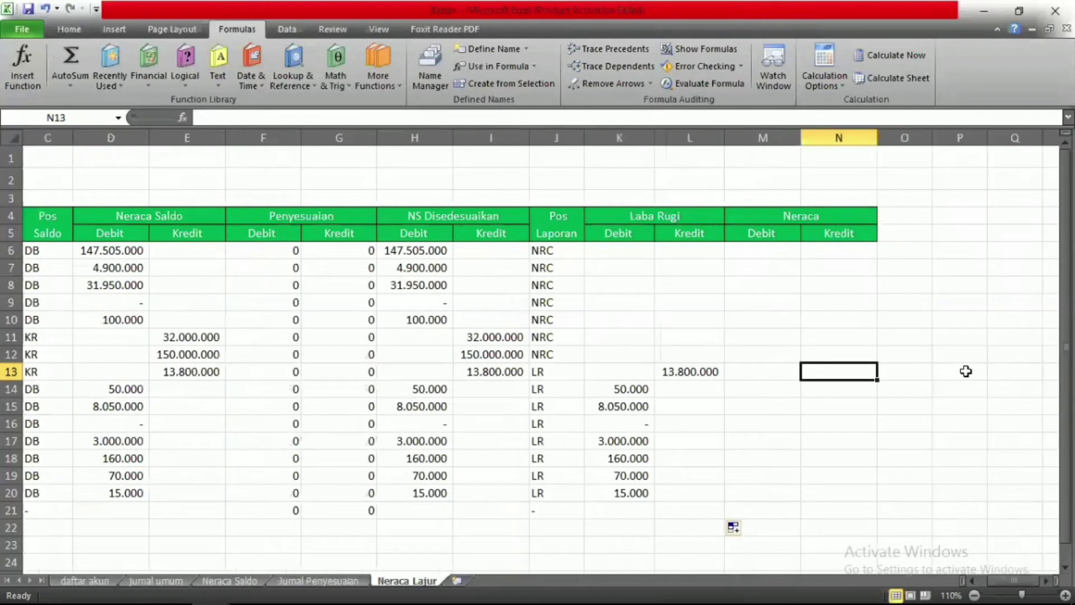
pyautogui.click(748, 254)
pyautogui.write('=IF')
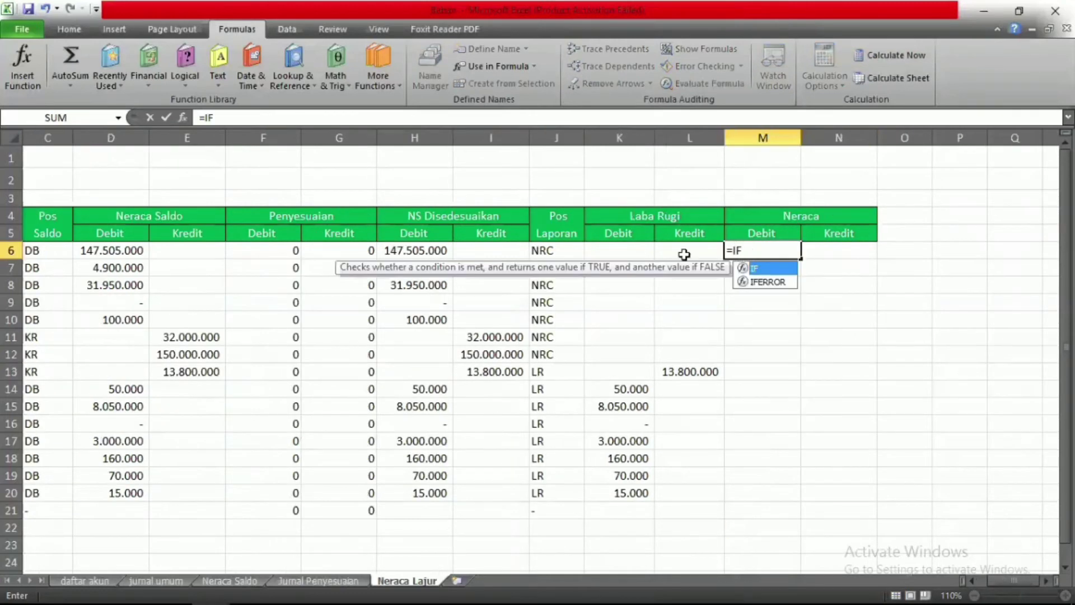
pyautogui.click(557, 250)
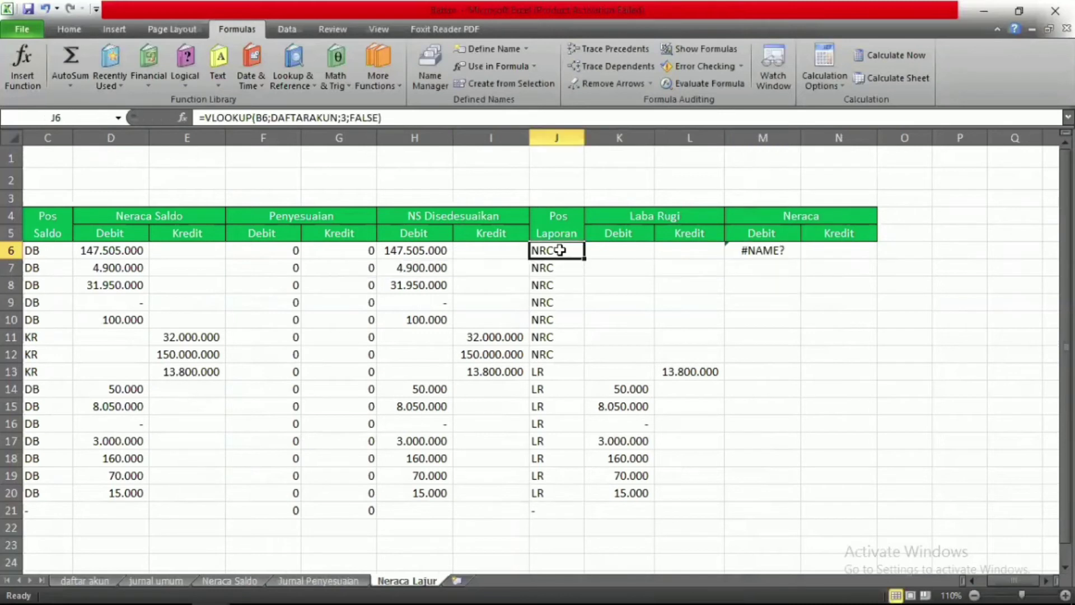
pyautogui.click(742, 252)
pyautogui.doubleClick(742, 252)
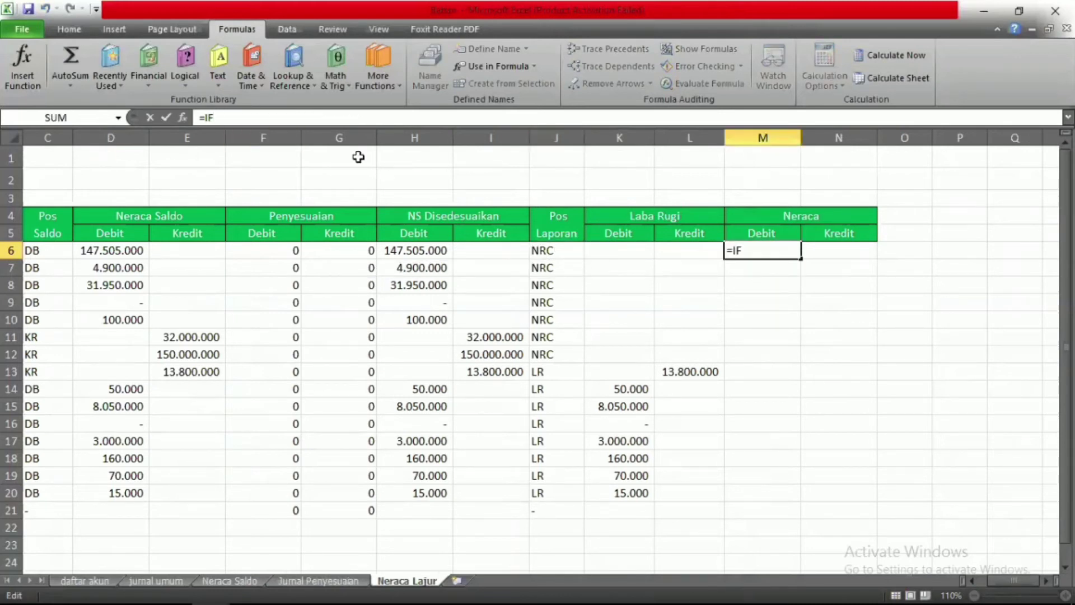
pyautogui.write('(')
pyautogui.click(573, 250)
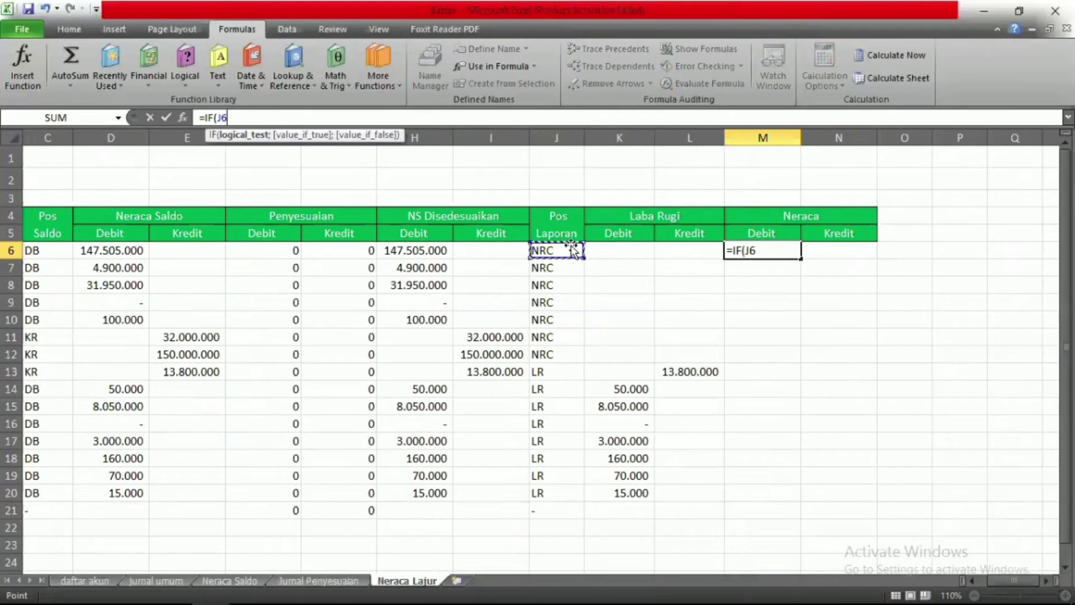
pyautogui.write('="N')
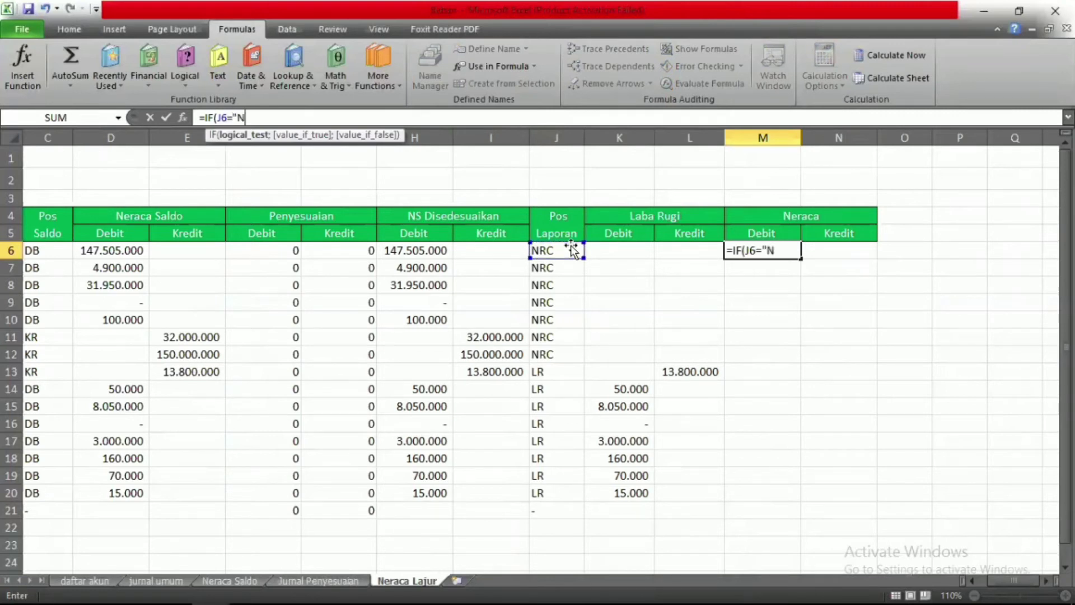
pyautogui.write('RC"')
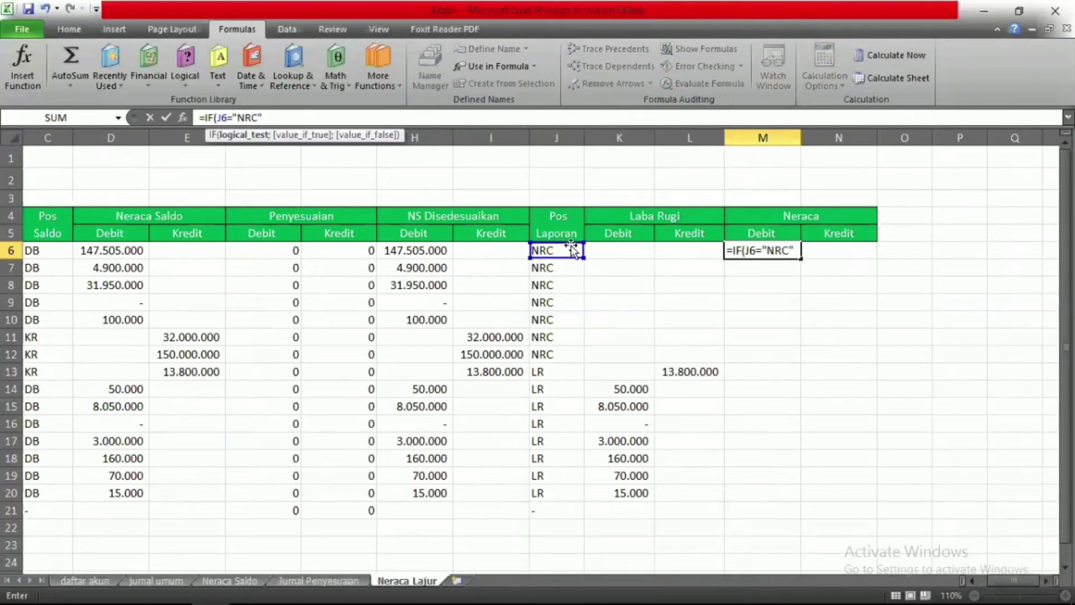
# Complete the M6 IF with H6 as the value if true and "" if false.
pyautogui.write(';')
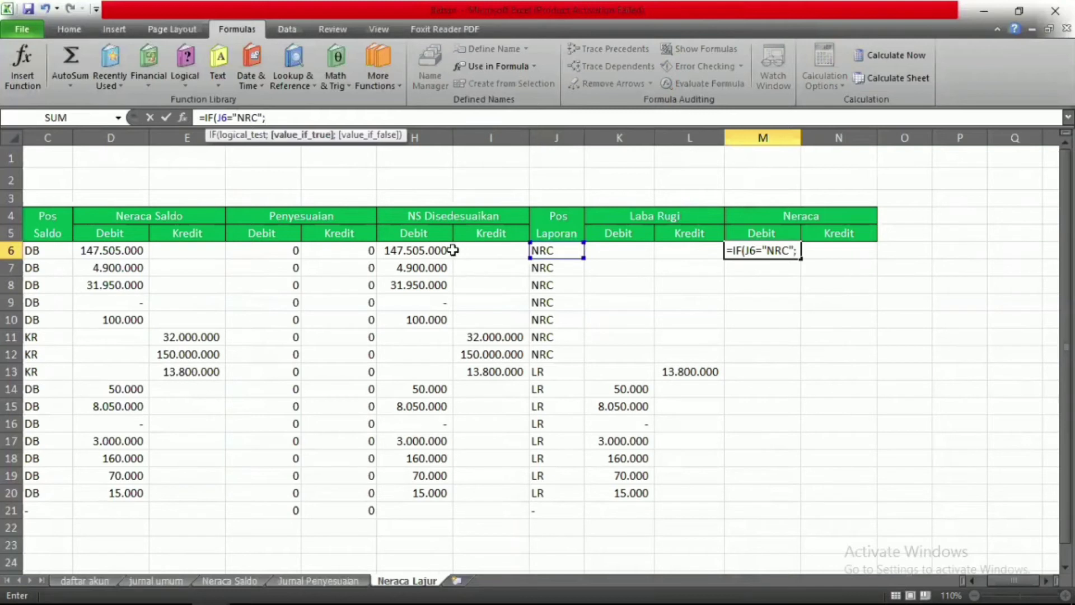
pyautogui.click(431, 250)
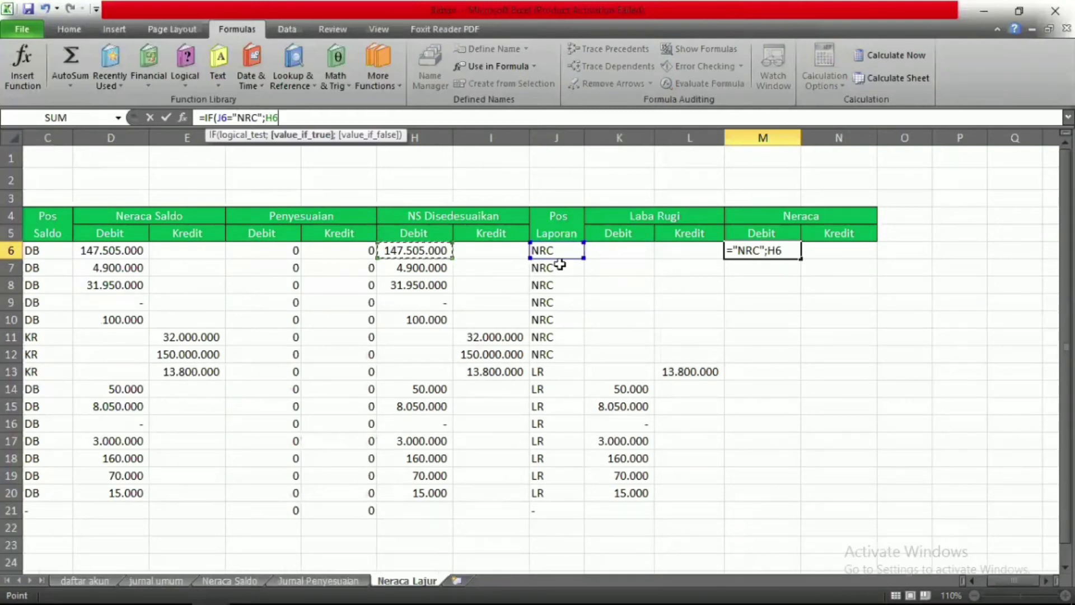
pyautogui.write(';"')
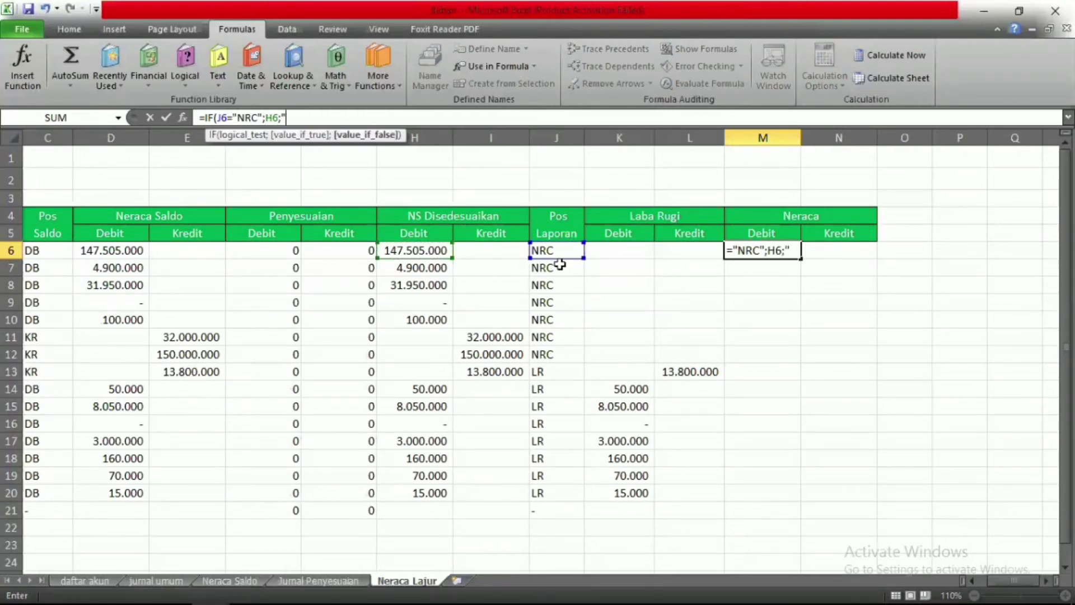
pyautogui.write('")')
pyautogui.press('Return')
# Enter an IF in N6 returning I6 when J6 equals "NRC", otherwise blank, and fill M6:N6 down through row 21.
pyautogui.click(843, 252)
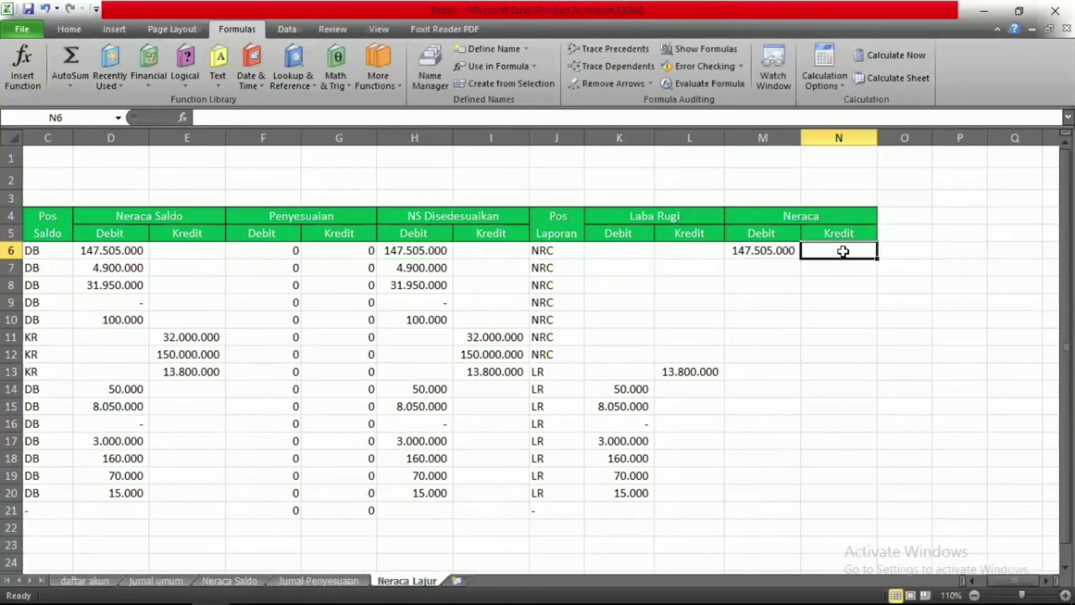
pyautogui.write('=IF')
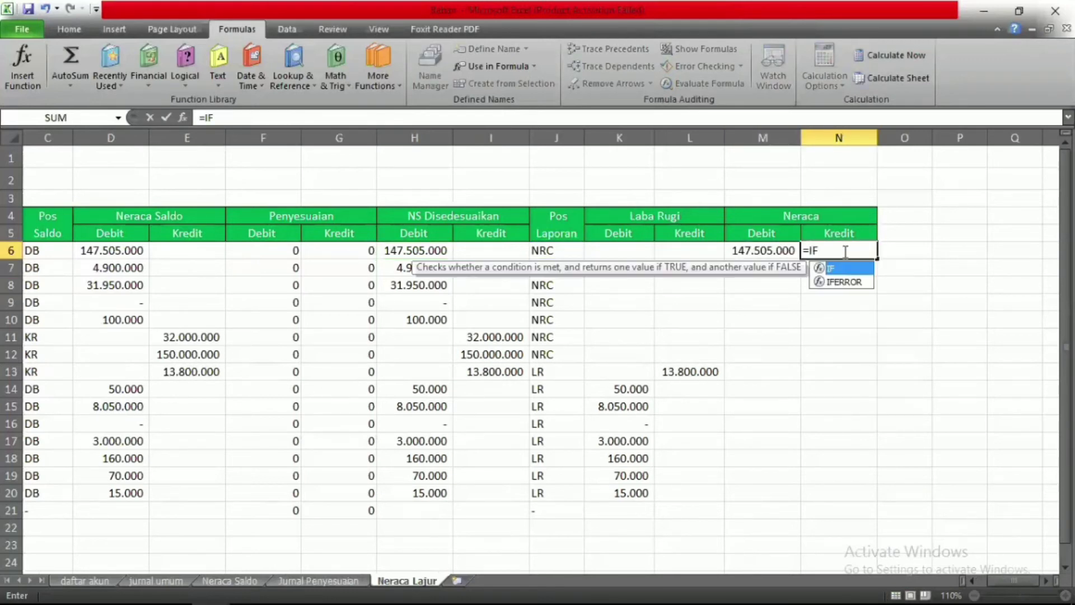
pyautogui.write('(')
pyautogui.click(552, 252)
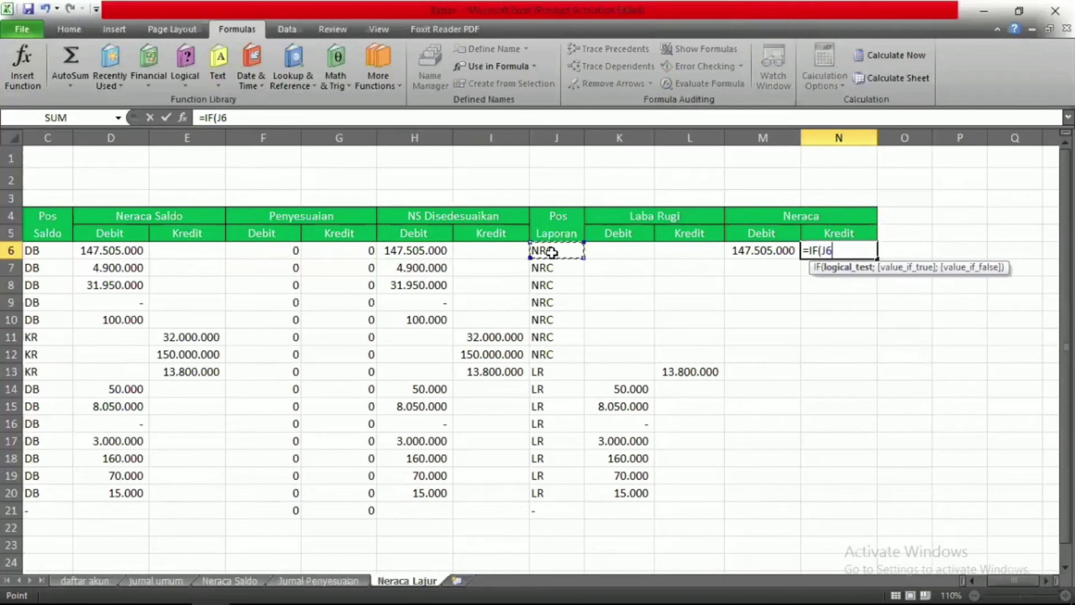
pyautogui.write('="NRC')
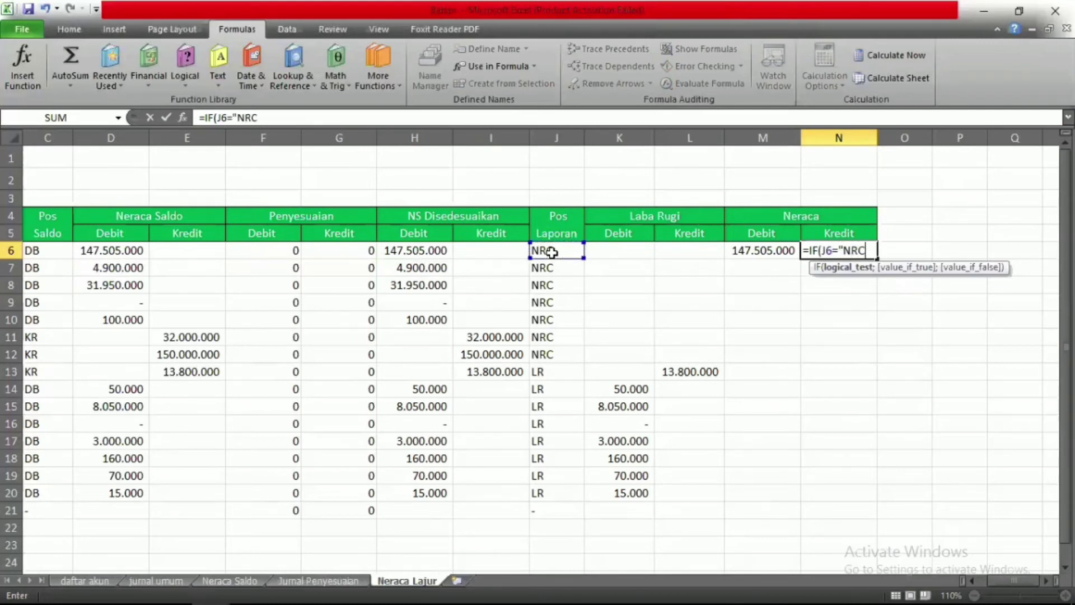
pyautogui.write('";')
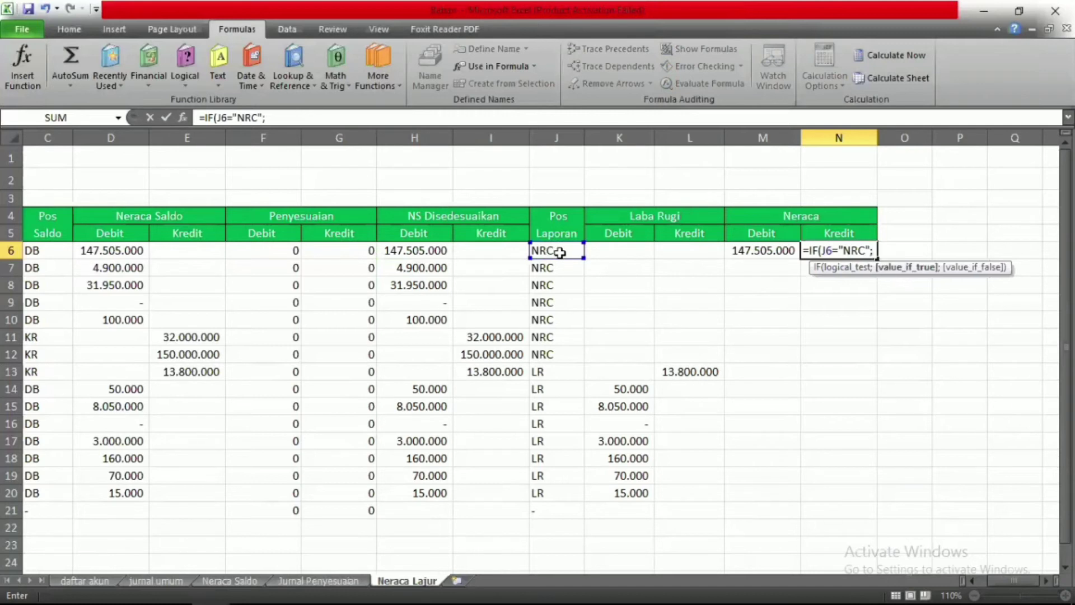
pyautogui.click(483, 250)
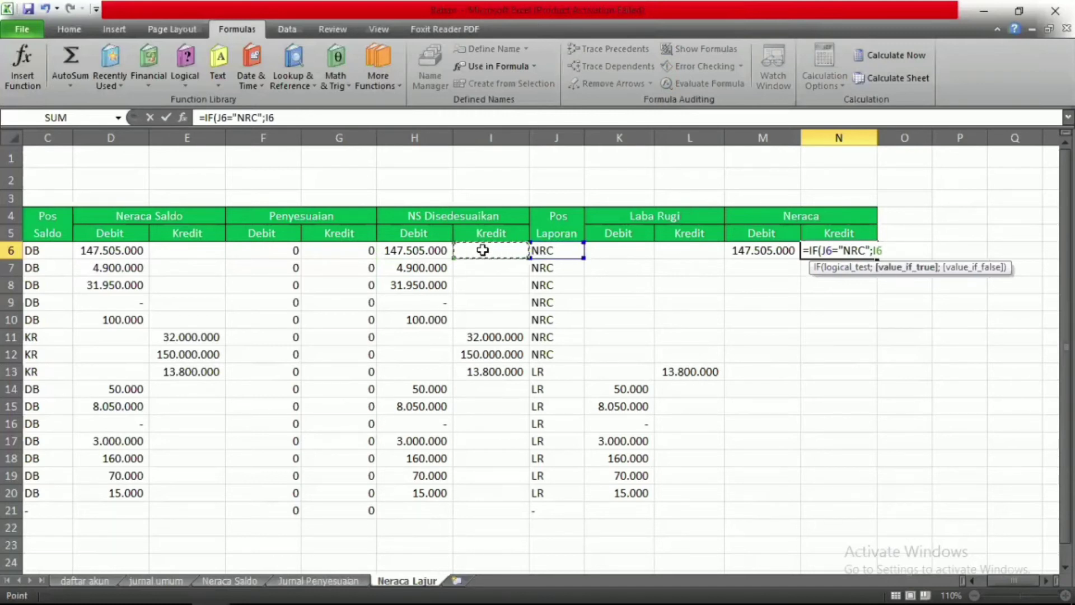
pyautogui.write(';""')
pyautogui.press('Return')
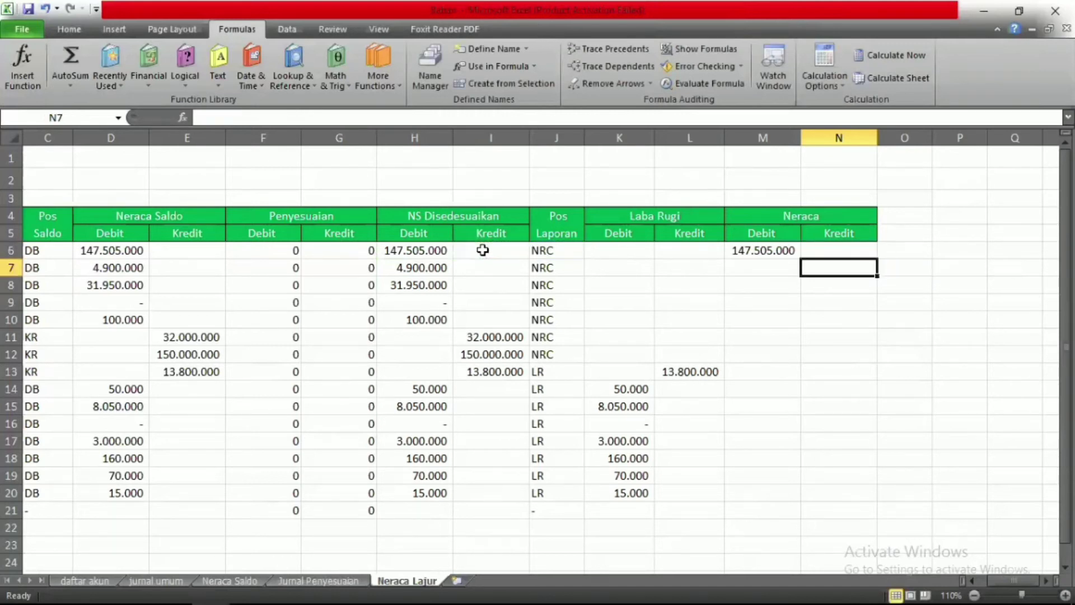
pyautogui.moveTo(728, 250); pyautogui.dragTo(806, 254)
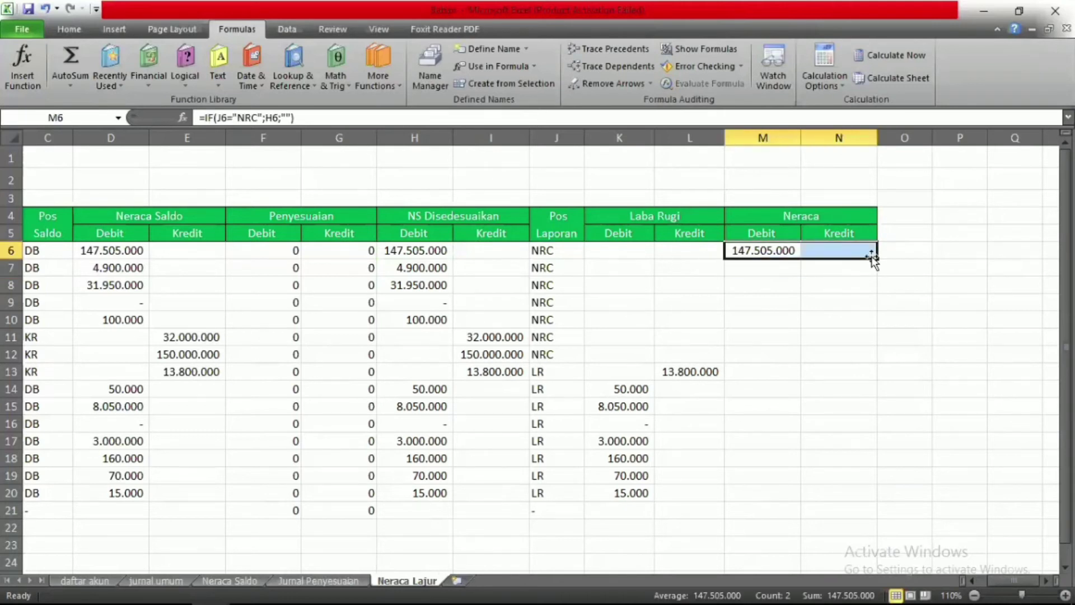
pyautogui.doubleClick(877, 259)
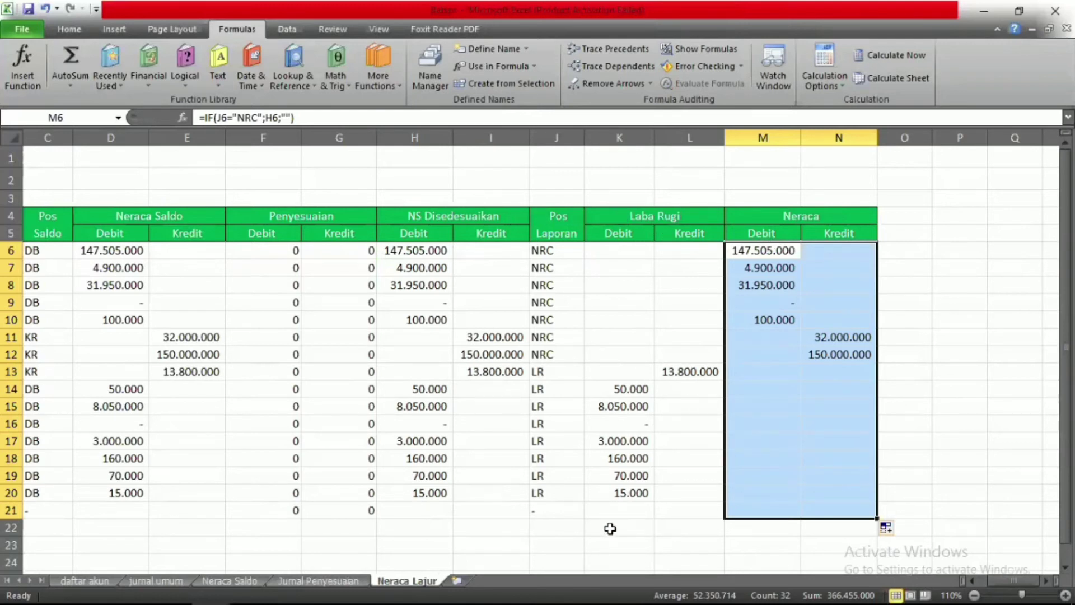
# Total the Laba Rugi Debit column in K22 with a SUM of K6:K21.
pyautogui.click(610, 528)
pyautogui.write('=')
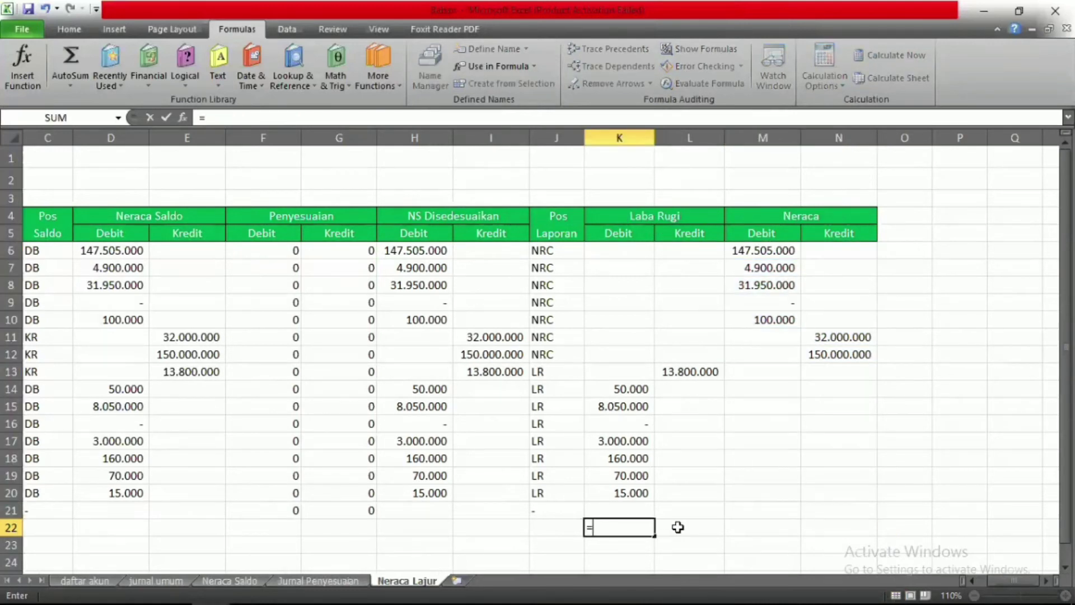
pyautogui.write('SUM(')
pyautogui.press('Up')
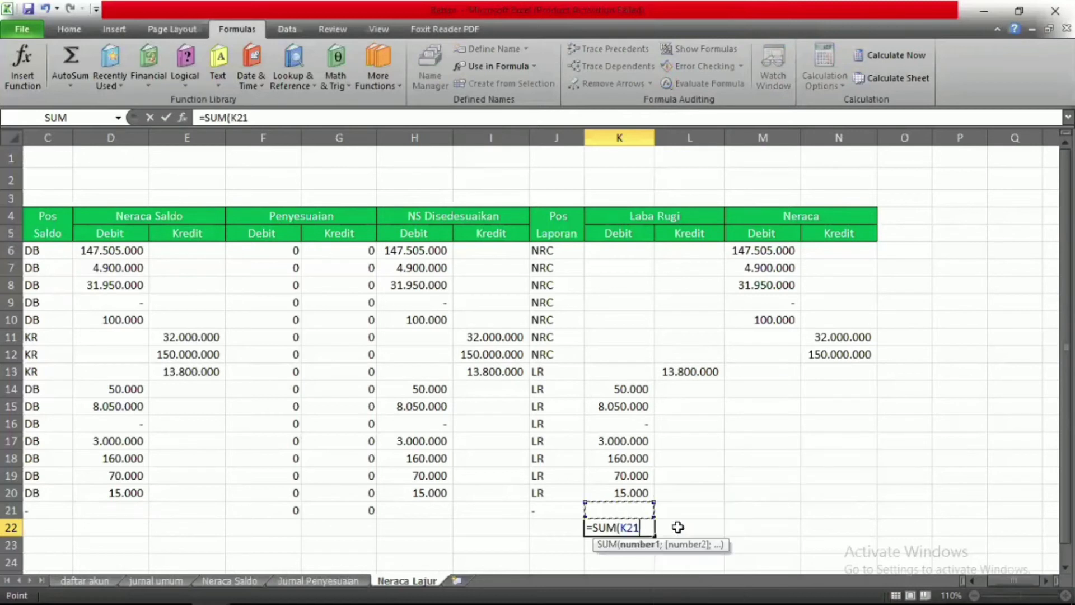
pyautogui.hotkey('shift', 'Up')
pyautogui.hotkey('shift', 'Up')
pyautogui.hotkey('shift', 'Up')
pyautogui.hotkey('shift', 'Up')
pyautogui.hotkey('shift', 'Up')
pyautogui.hotkey('shift', 'Up')
pyautogui.hotkey('shift', 'Up')
pyautogui.hotkey('shift', 'Up')
pyautogui.hotkey('shift', 'Up')
pyautogui.hotkey('shift', 'Up')
pyautogui.hotkey('shift', 'Up')
pyautogui.hotkey('shift', 'Up')
pyautogui.hotkey('shift', 'Up')
pyautogui.hotkey('shift', 'Up')
pyautogui.hotkey('shift', 'Up')
pyautogui.hotkey('shift', 'Up')
pyautogui.hotkey('shift', 'Down')
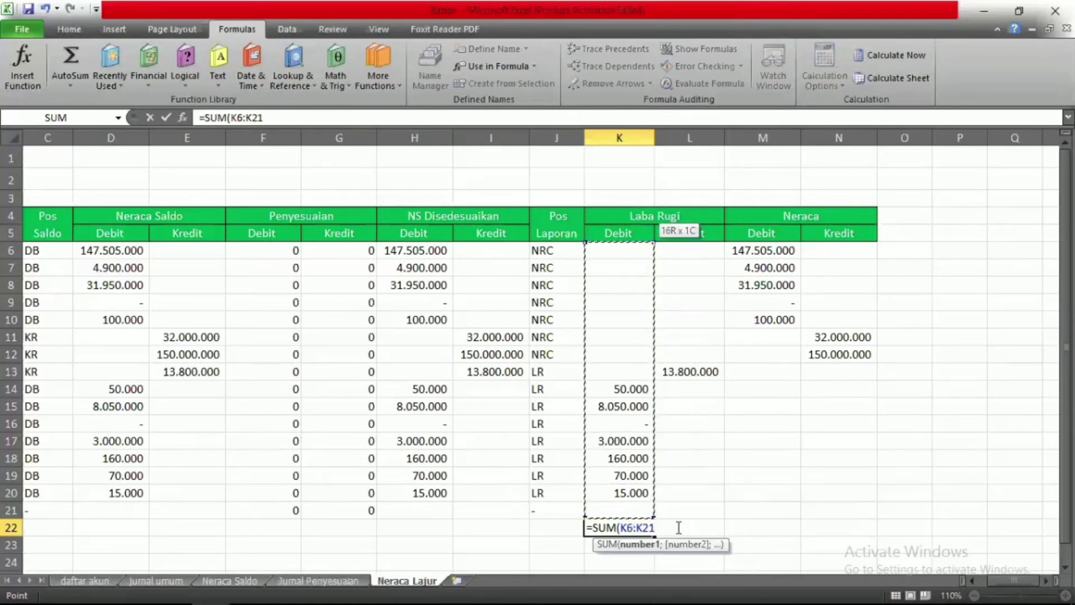
pyautogui.press('Return')
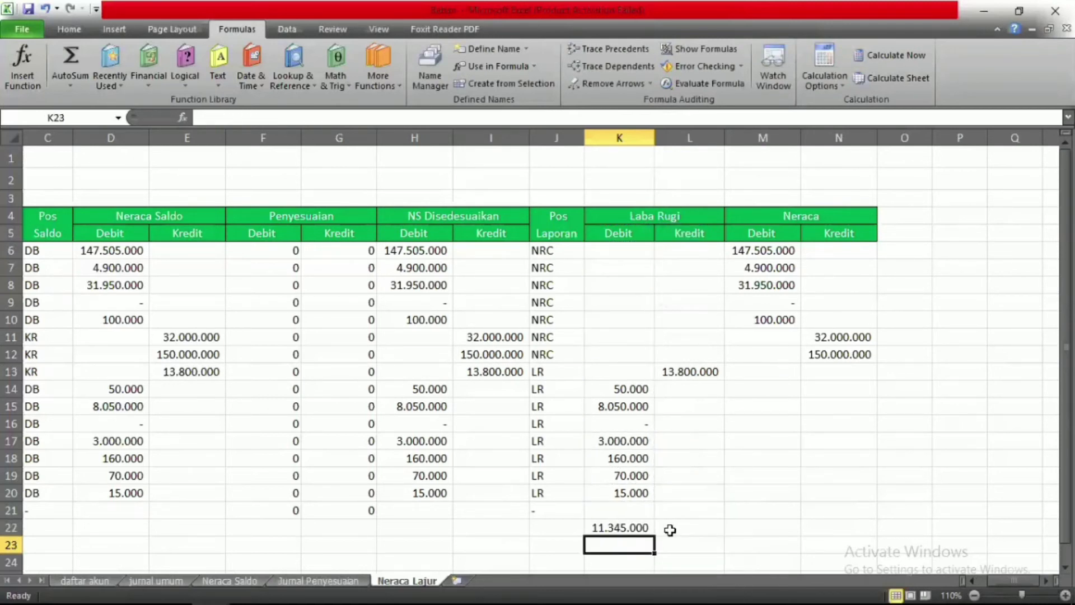
# Fill the K22 total across through N22 for the remaining Laba Rugi and Neraca columns.
pyautogui.click(670, 529)
pyautogui.click(601, 527)
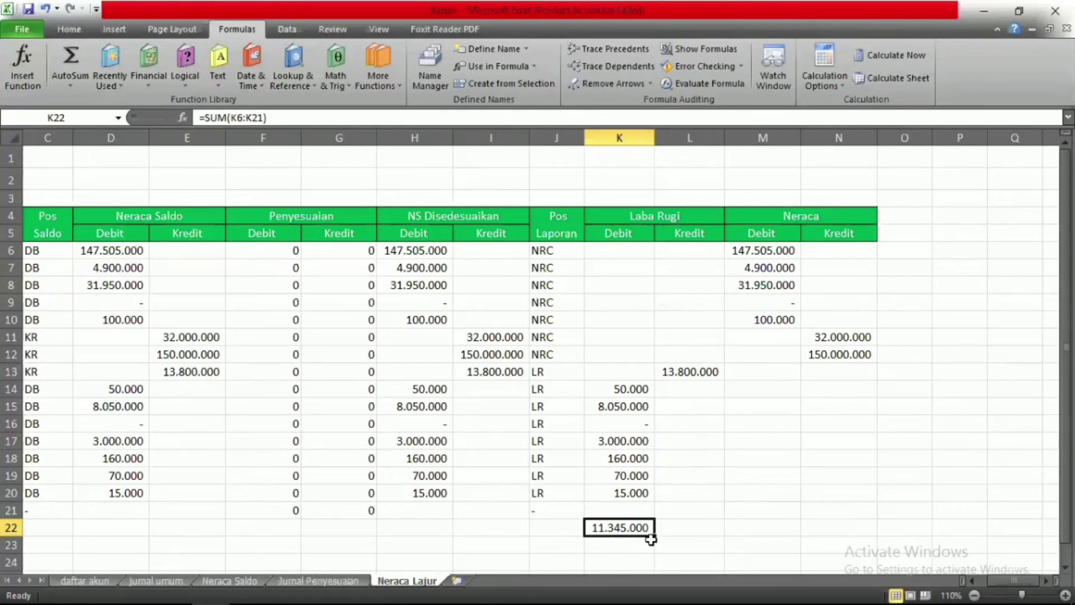
pyautogui.moveTo(656, 539); pyautogui.dragTo(853, 528)
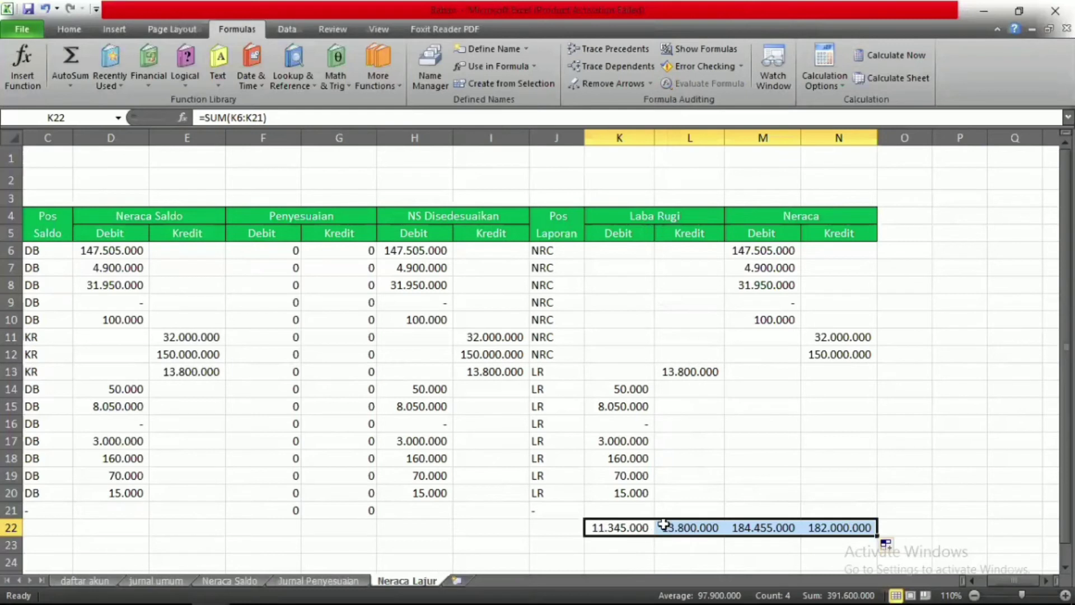
# Begin an IF formula in K23 that tests whether the Kredit total L22 is greater than the Debit total K22.
pyautogui.click(620, 542)
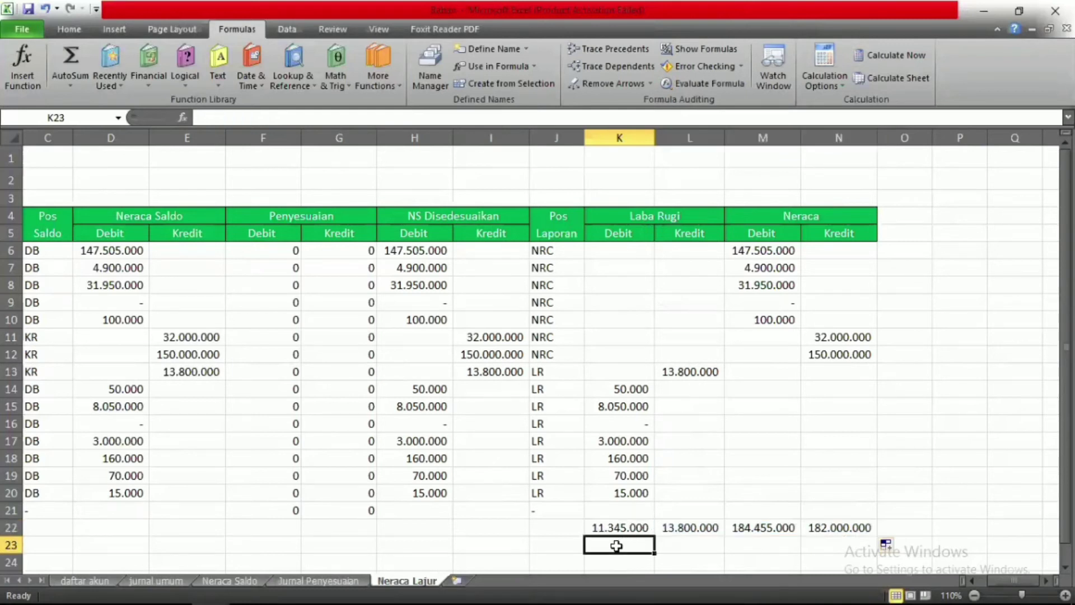
pyautogui.press('Down')
pyautogui.press('Down')
pyautogui.press('Up')
pyautogui.press('Up')
pyautogui.write('=')
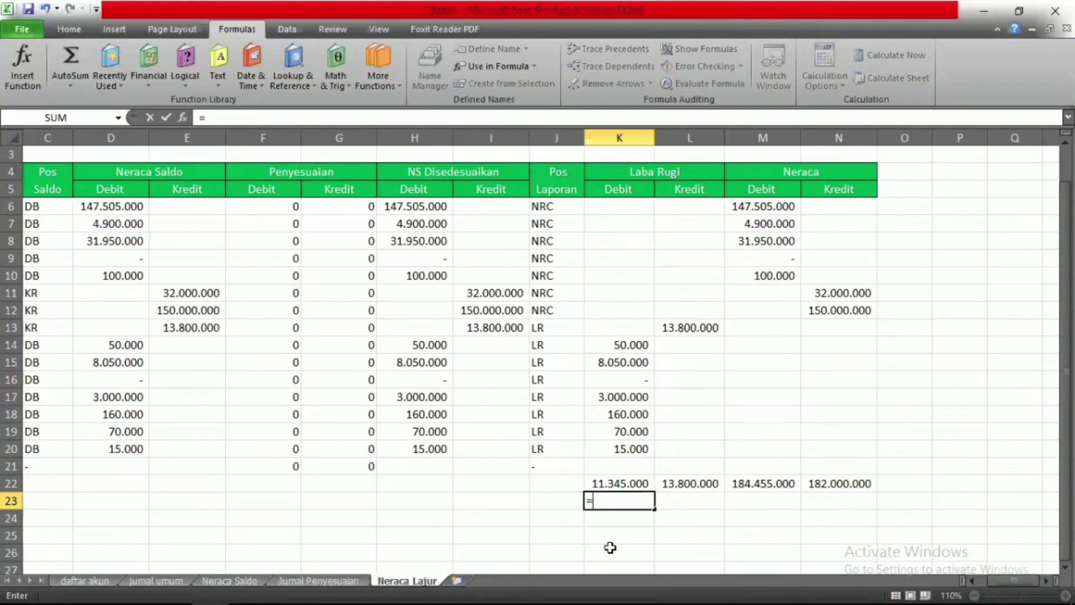
pyautogui.write('IF(')
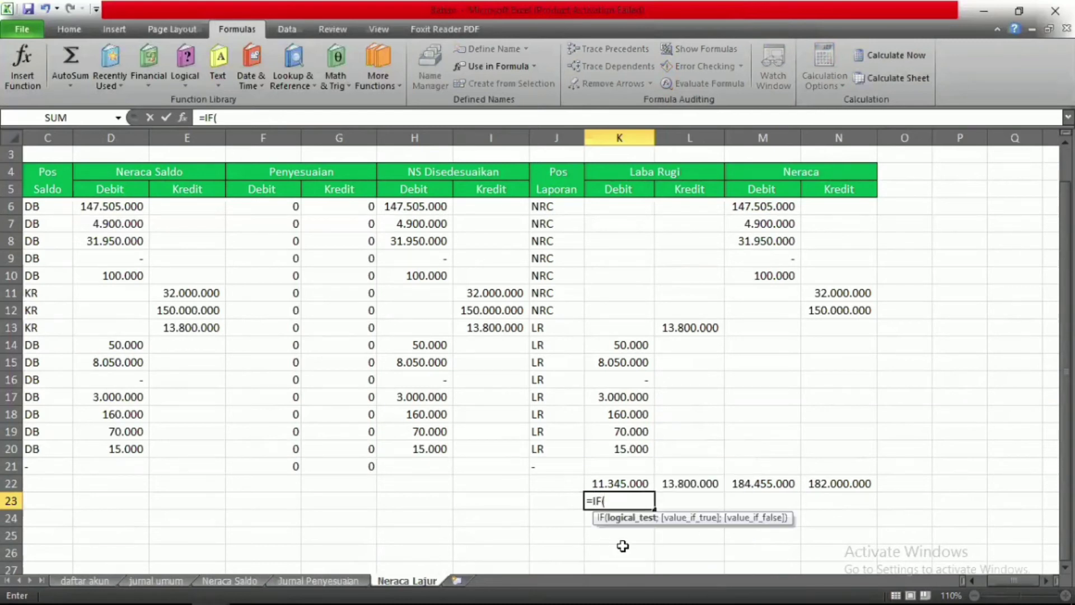
pyautogui.click(695, 480)
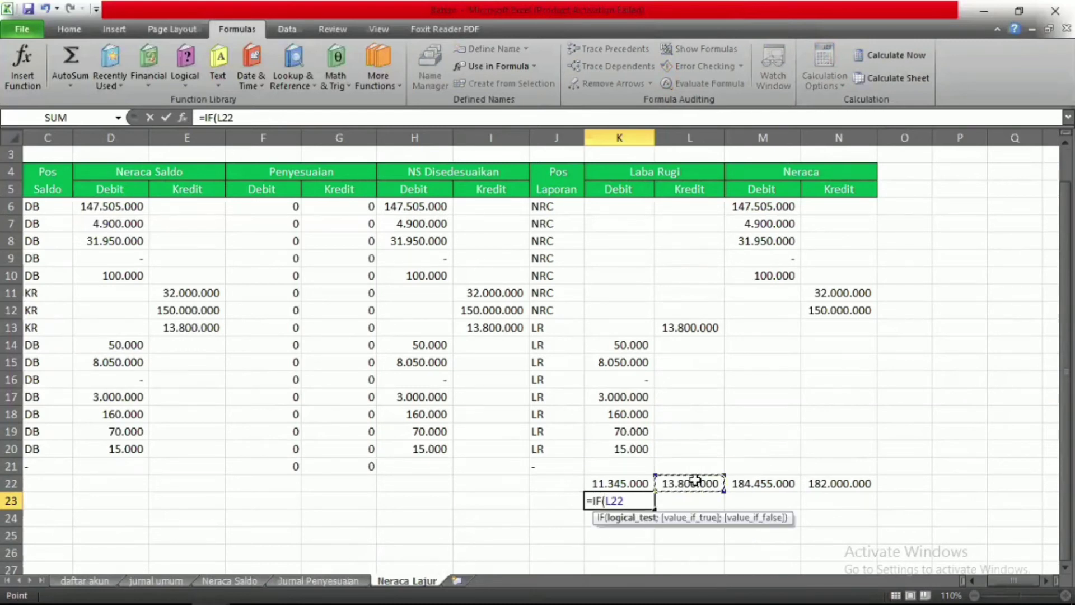
pyautogui.write('>')
pyautogui.click(617, 479)
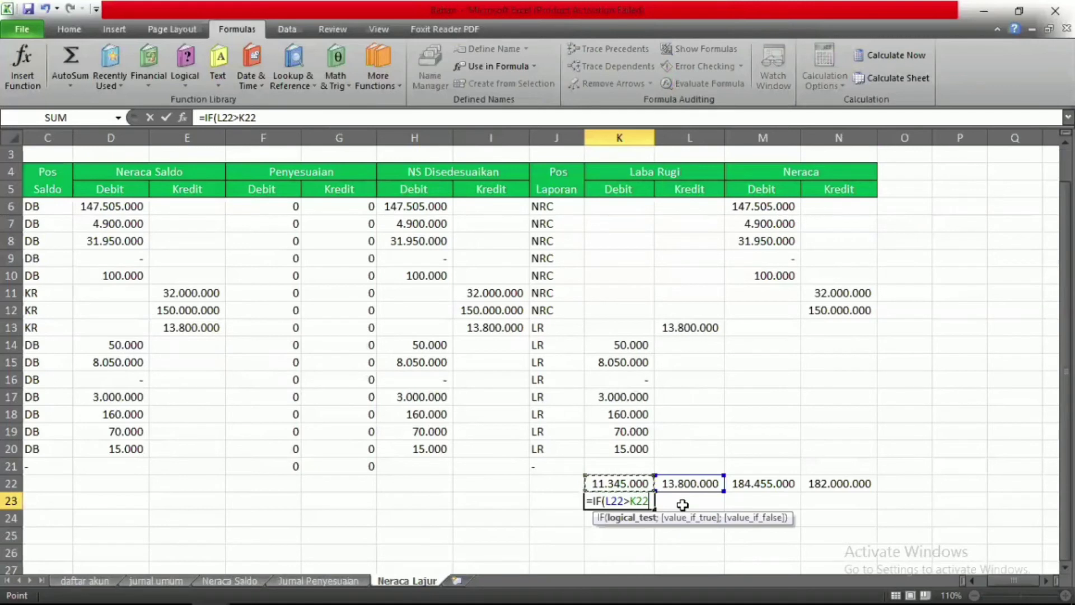
pyautogui.write(';')
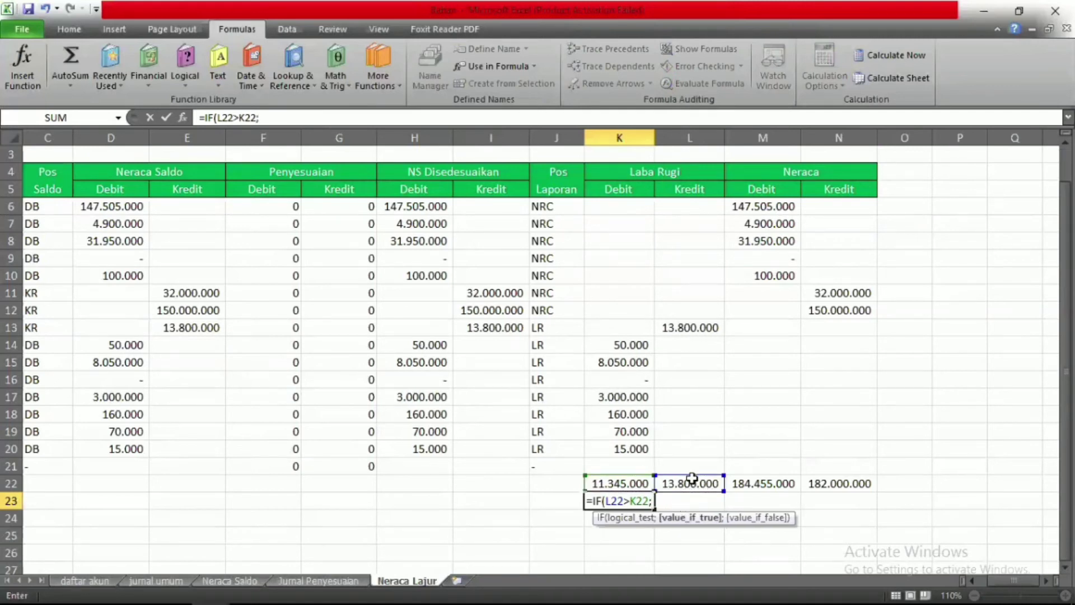
# Complete the K23 IF with L22-K22 as the value if true and "" if false.
pyautogui.click(692, 477)
pyautogui.write('-')
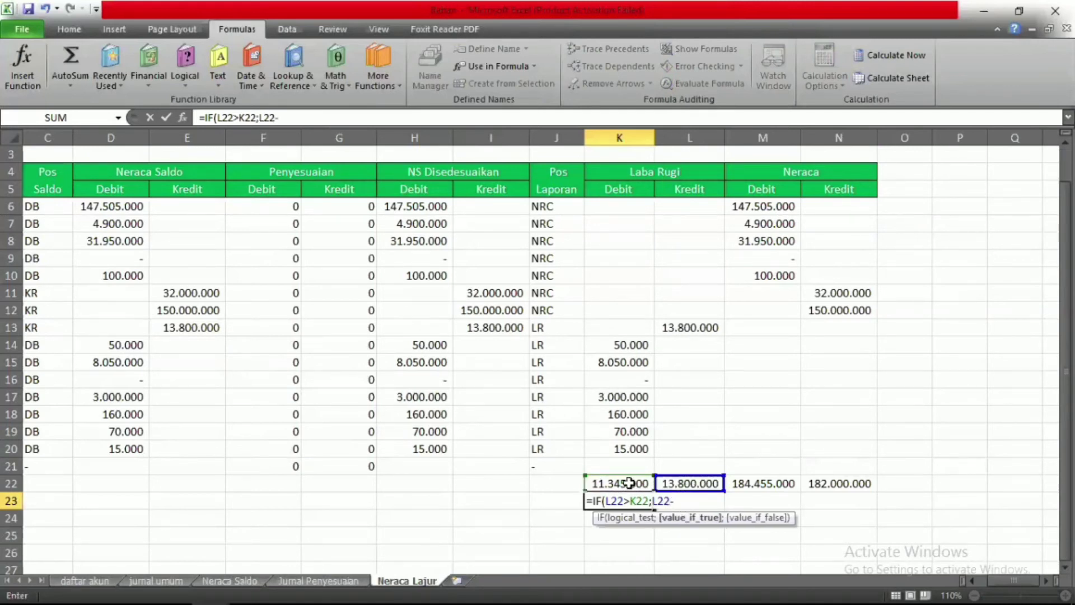
pyautogui.click(617, 481)
pyautogui.write(';')
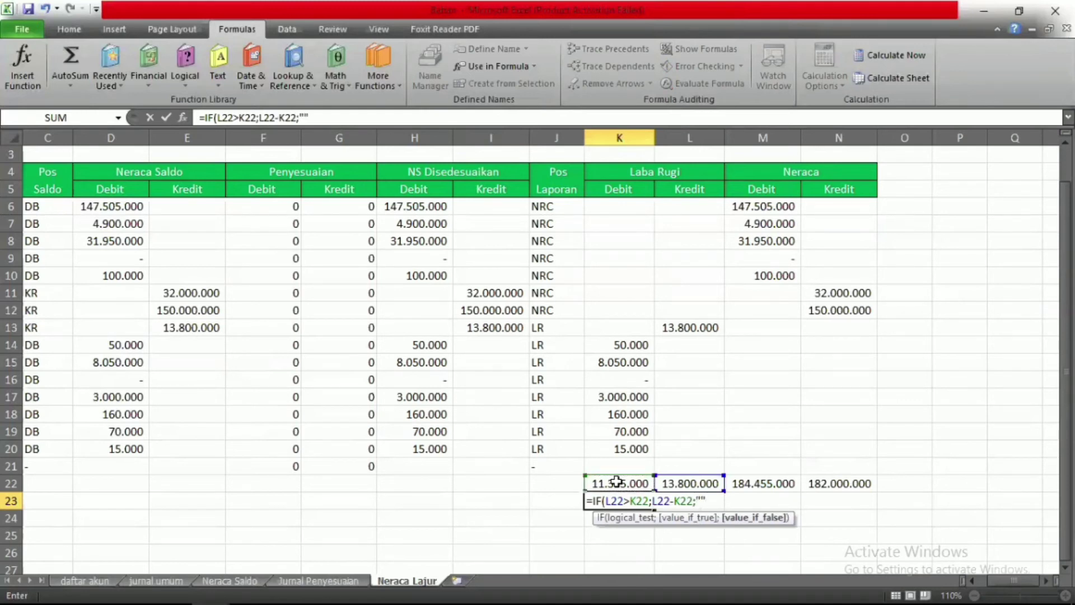
pyautogui.press('Return')
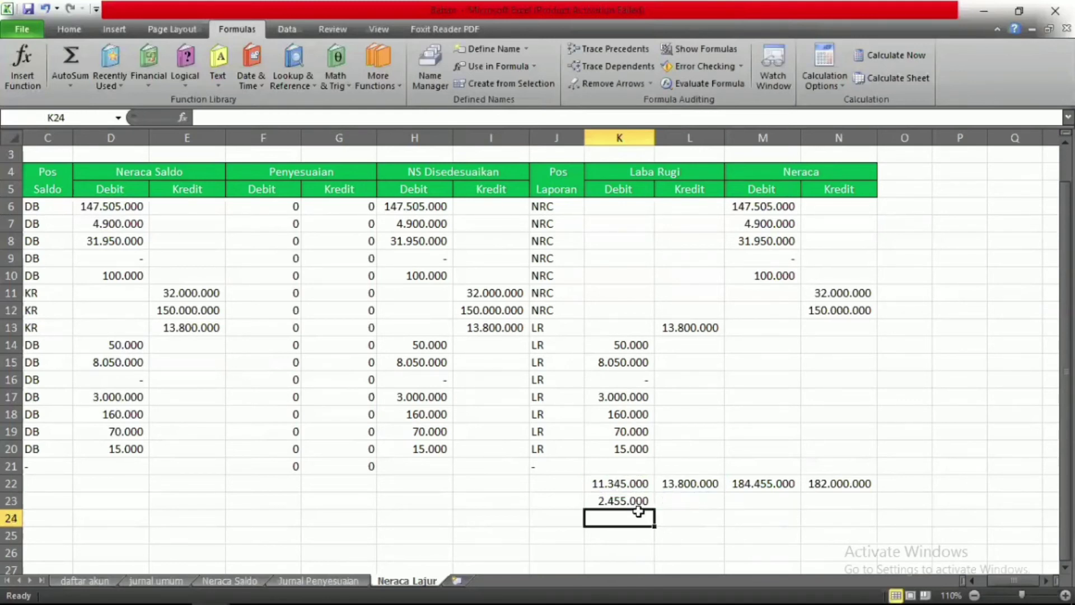
# Enter a SUM of K22:K23 in K24 and fill it across through N24.
pyautogui.write('SUM')
pyautogui.press('Tab')
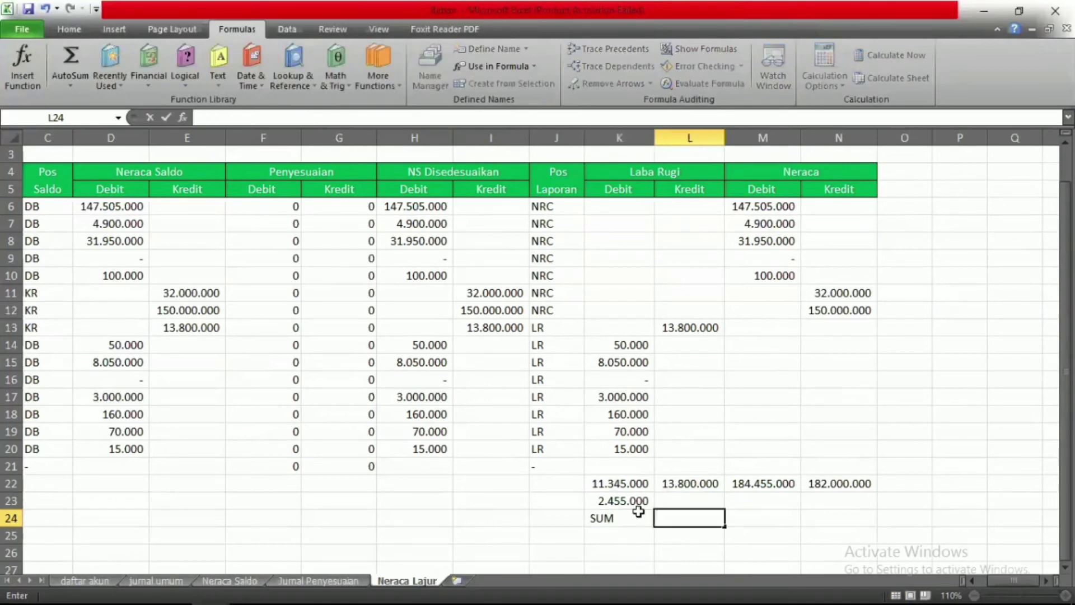
pyautogui.click(639, 511)
pyautogui.write('=SUM(')
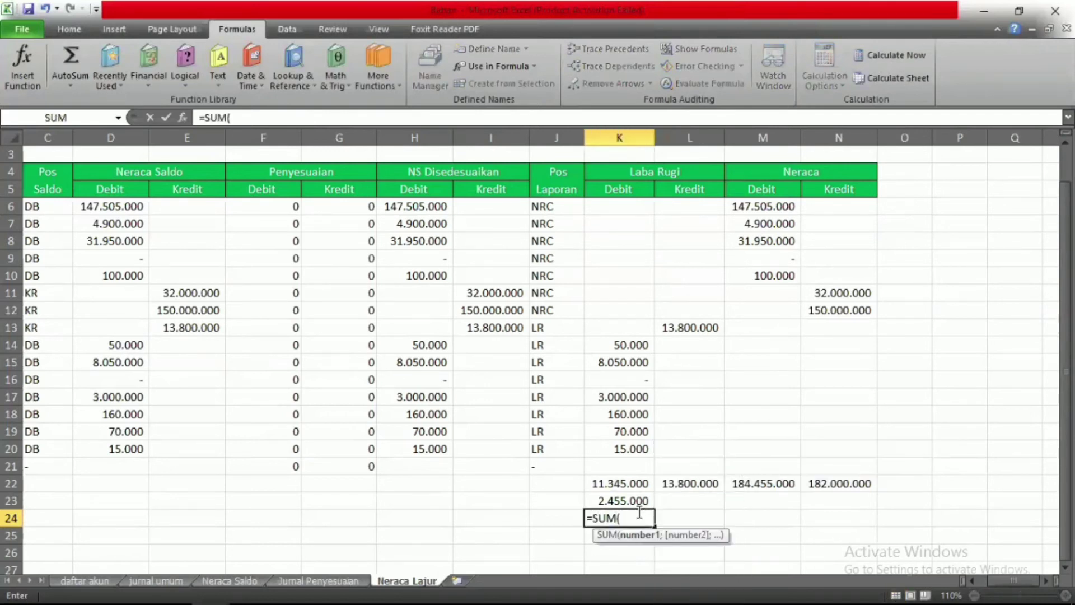
pyautogui.press('Up')
pyautogui.hotkey('shift', 'Up')
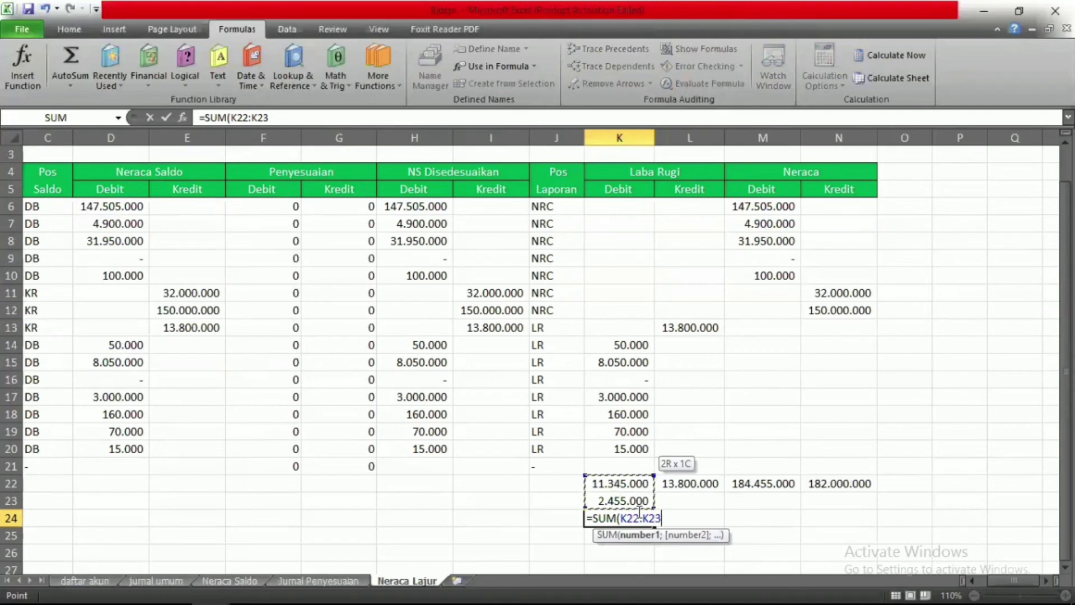
pyautogui.press('Return')
pyautogui.click(641, 516)
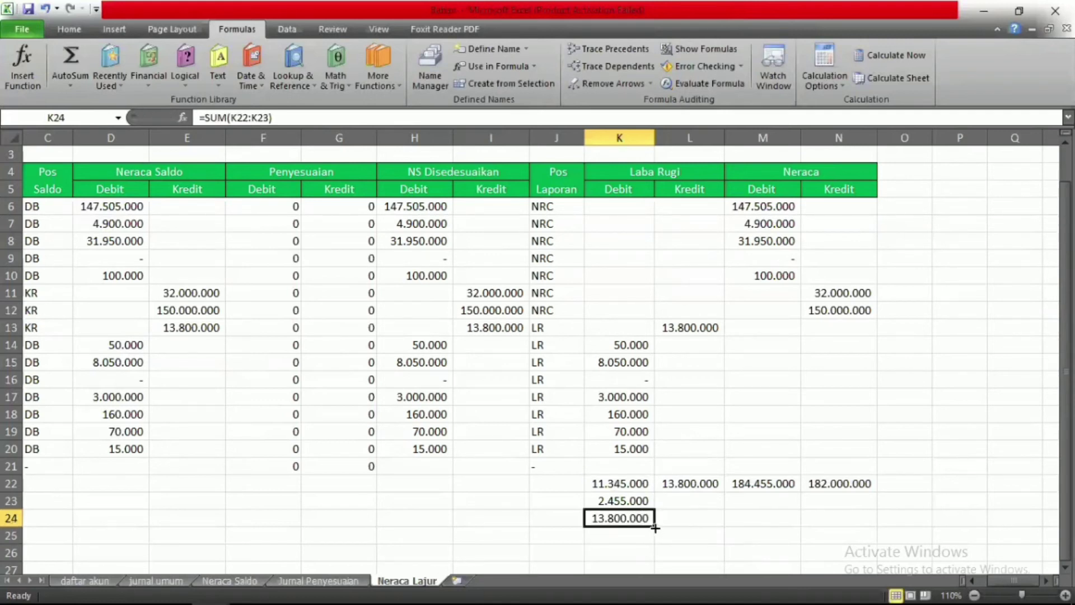
pyautogui.moveTo(654, 526); pyautogui.dragTo(863, 525)
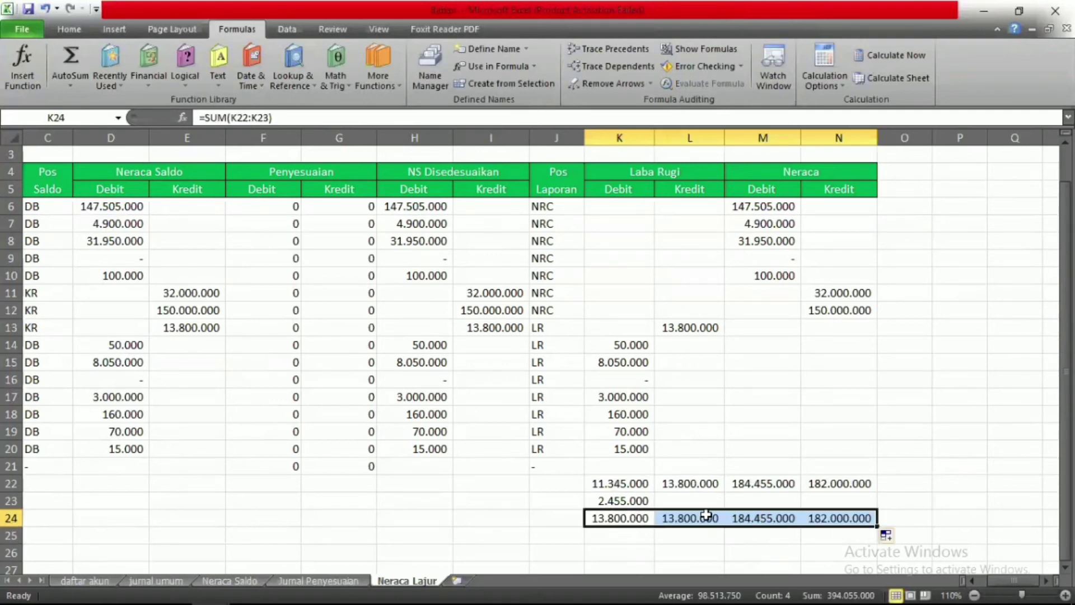
# Enter an IF formula in L23 that returns K22-L22 when K22 is greater than L22, and "" otherwise.
pyautogui.click(691, 499)
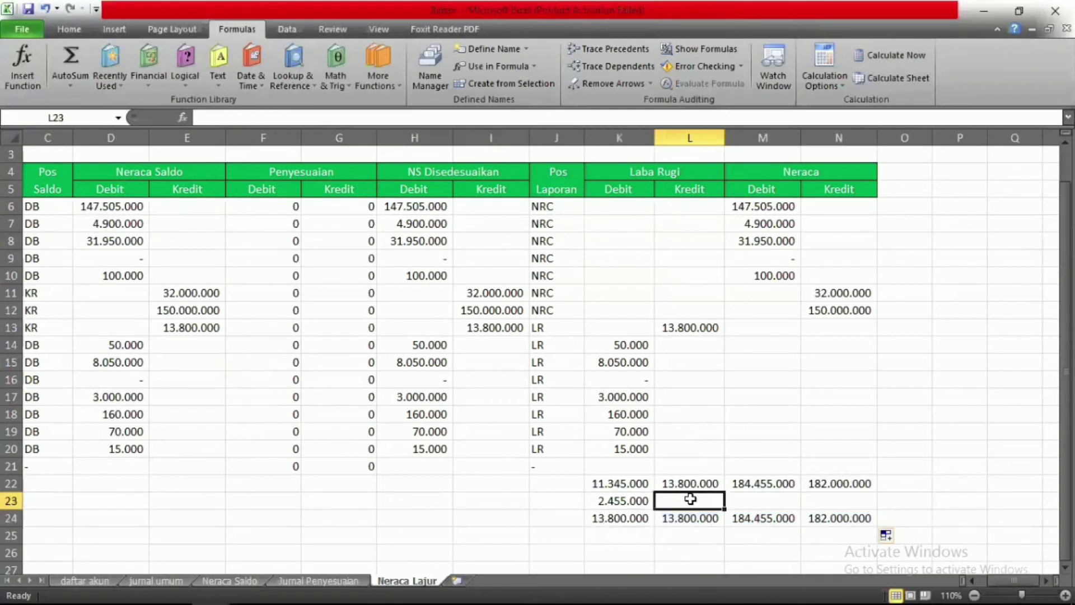
pyautogui.write('=IF(')
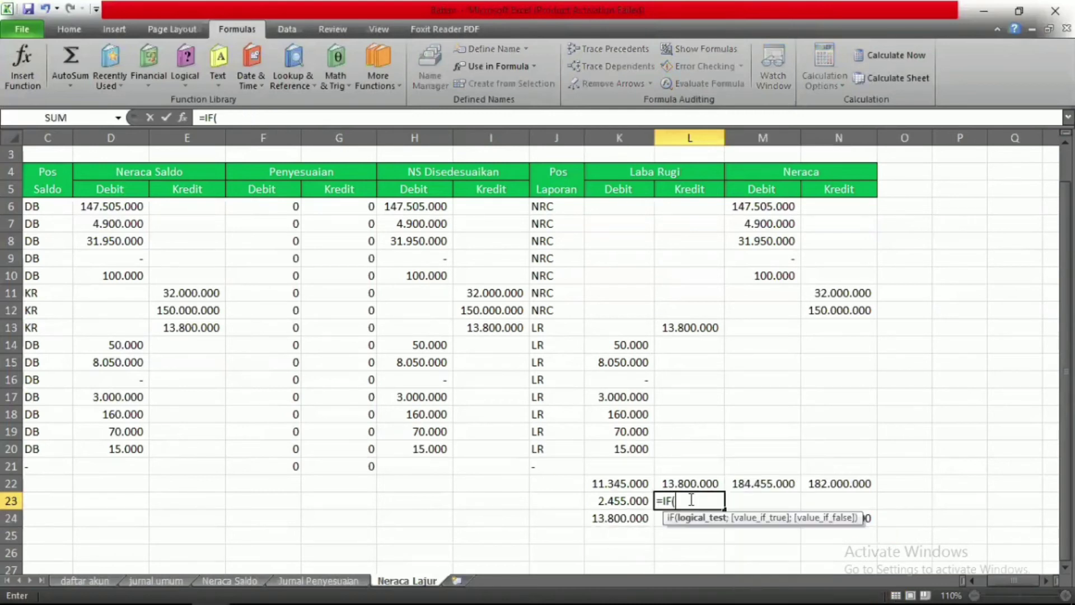
pyautogui.click(625, 483)
pyautogui.write('>')
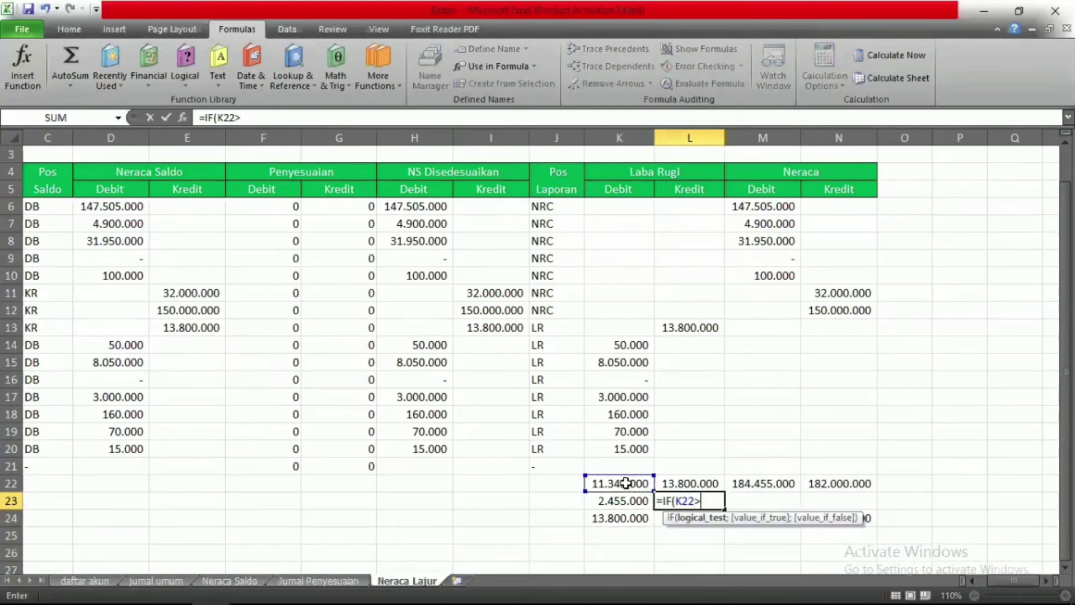
pyautogui.click(688, 483)
pyautogui.write(';')
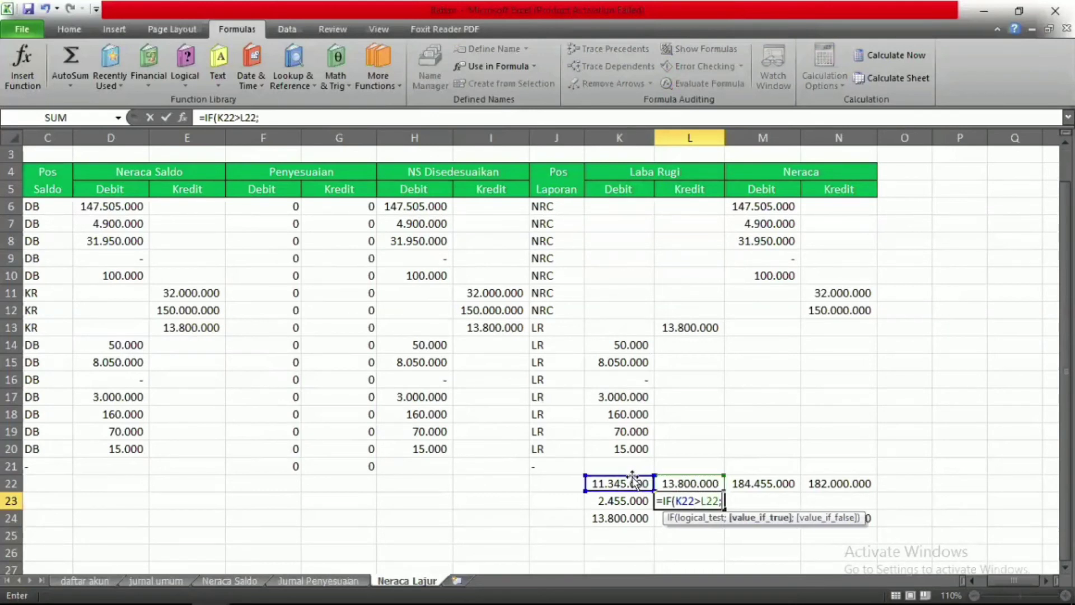
pyautogui.click(611, 481)
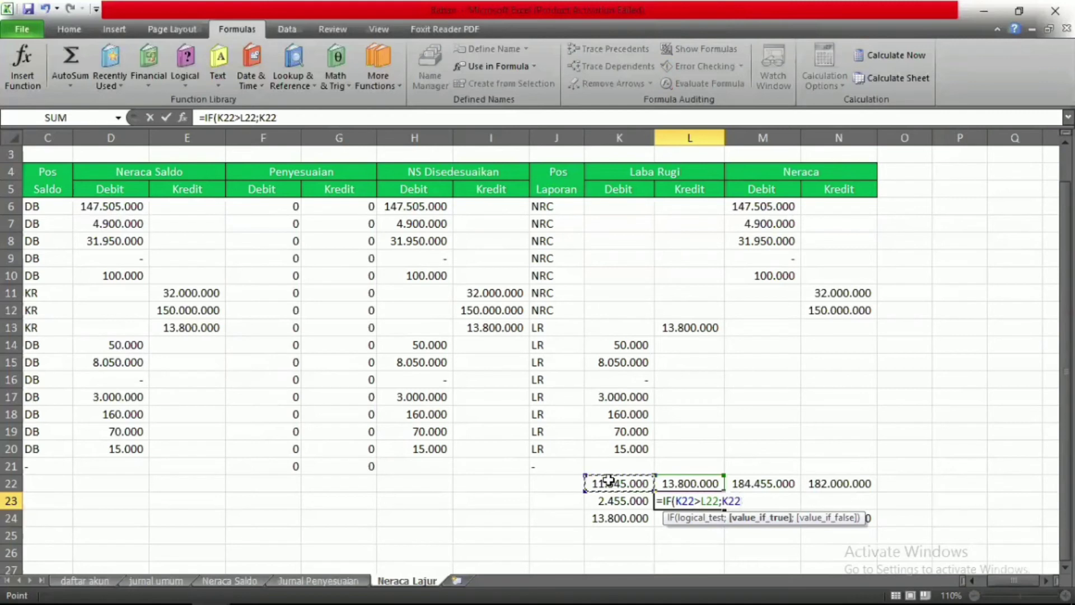
pyautogui.write('-')
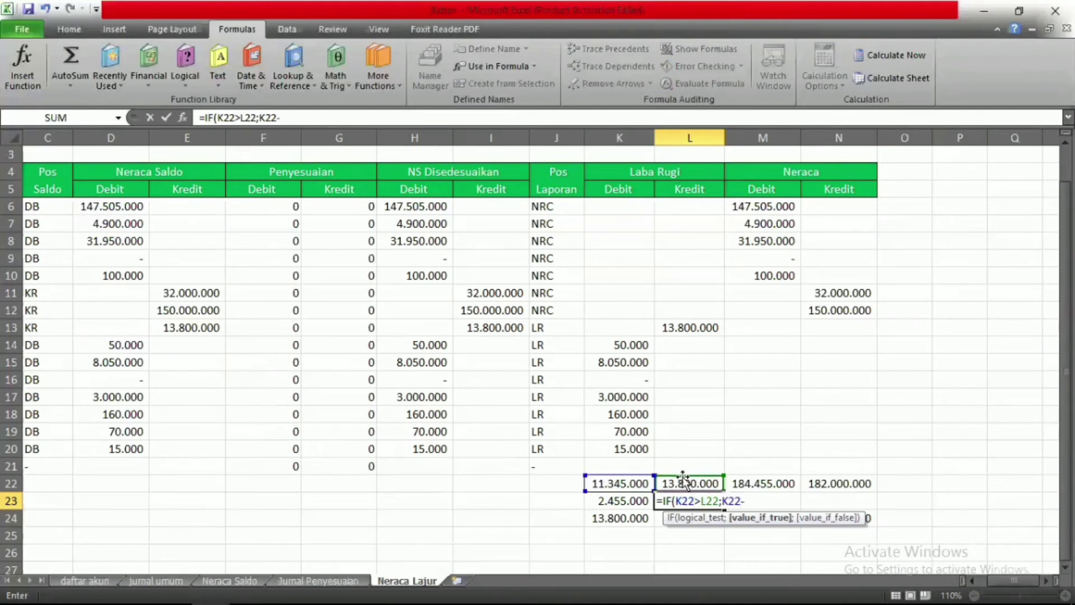
pyautogui.click(690, 484)
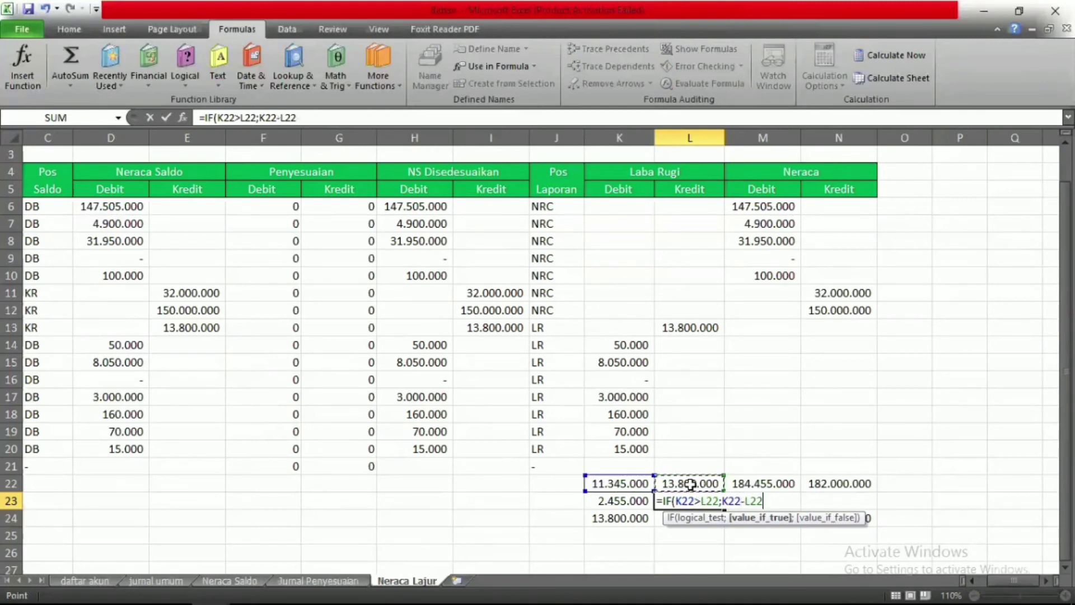
pyautogui.write(';""')
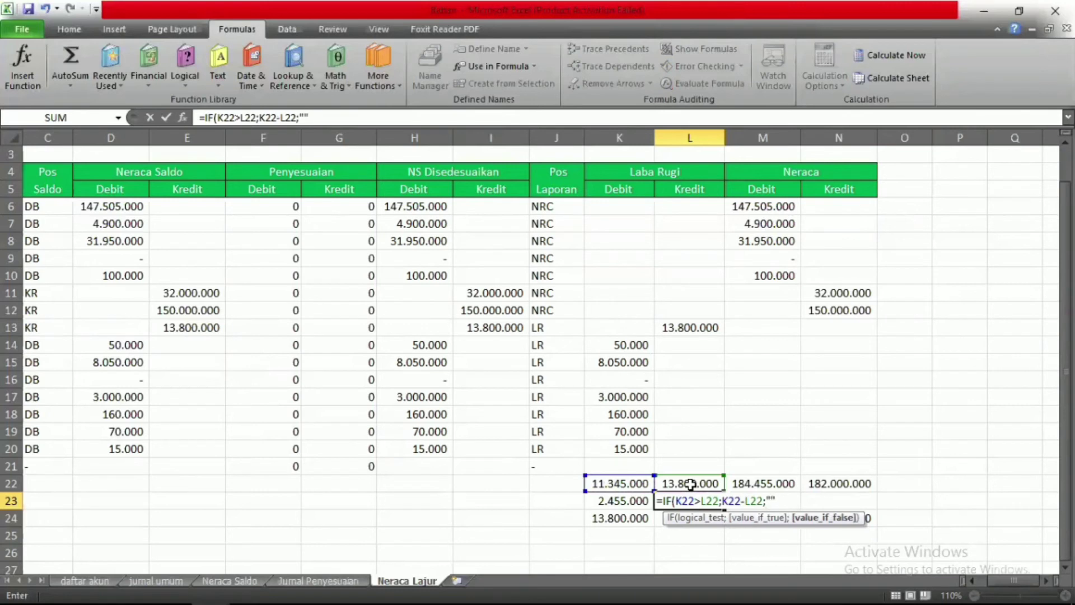
pyautogui.write(')')
pyautogui.press('Return')
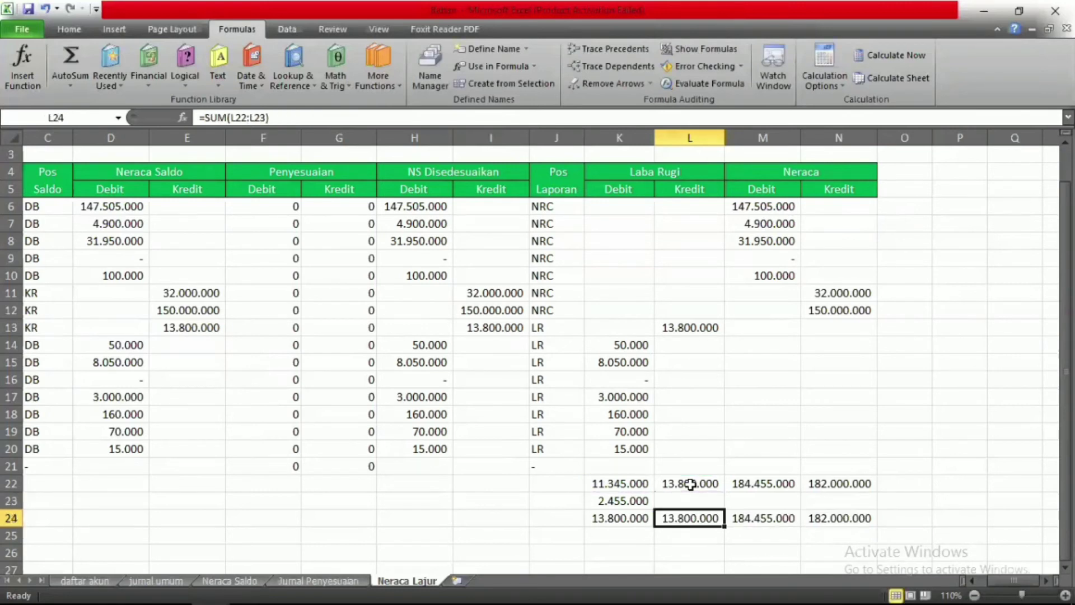
# Enter an IF formula in M23 that returns N22-M22 when N22 is greater than M22, and 0 otherwise.
pyautogui.click(728, 501)
pyautogui.write('=F')
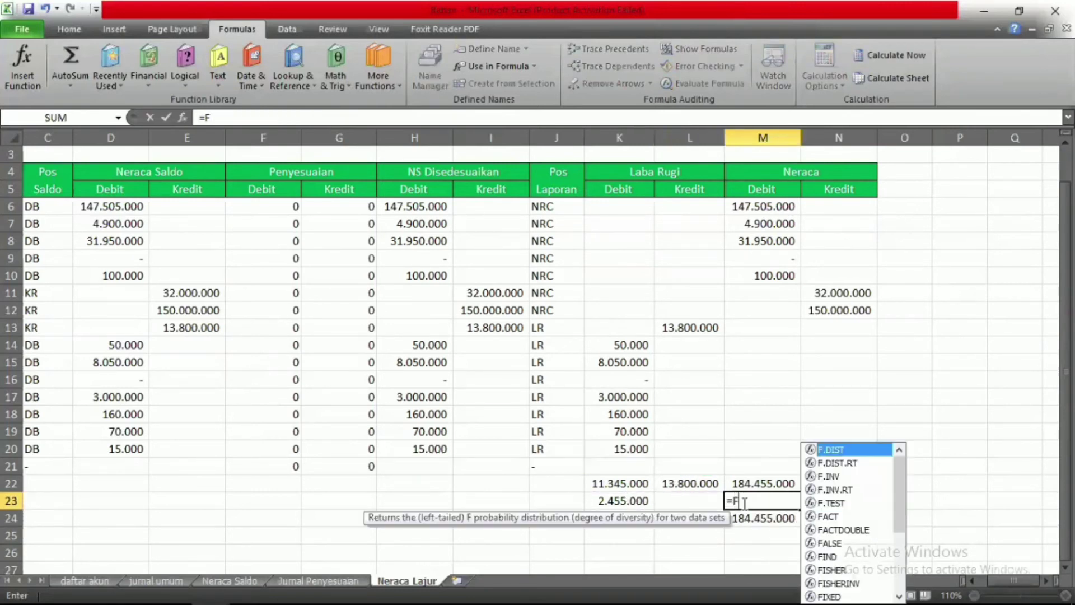
pyautogui.press('BackSpace')
pyautogui.write('IF(')
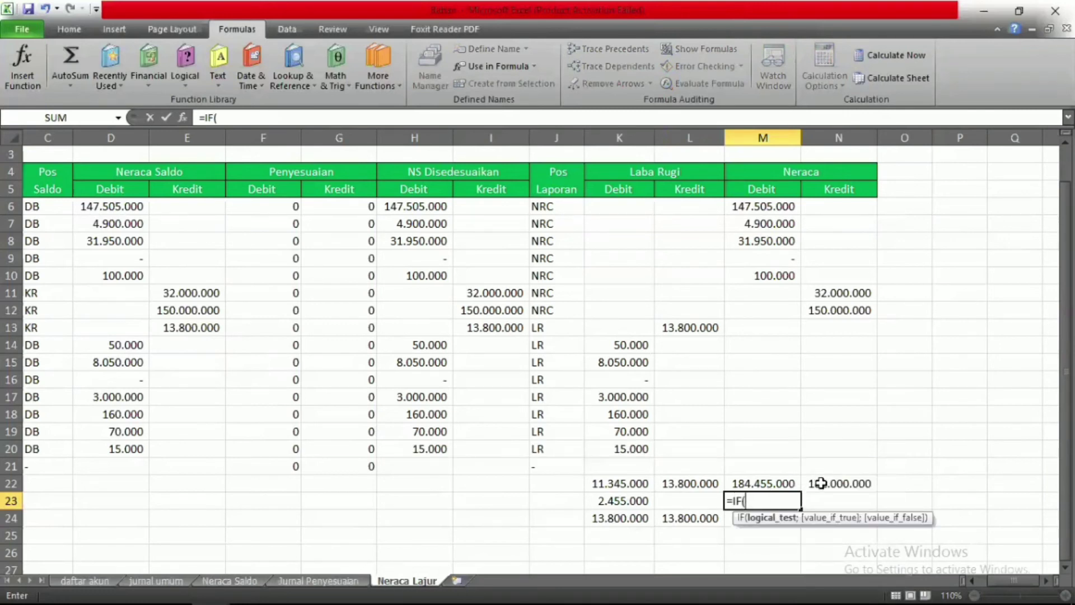
pyautogui.click(821, 483)
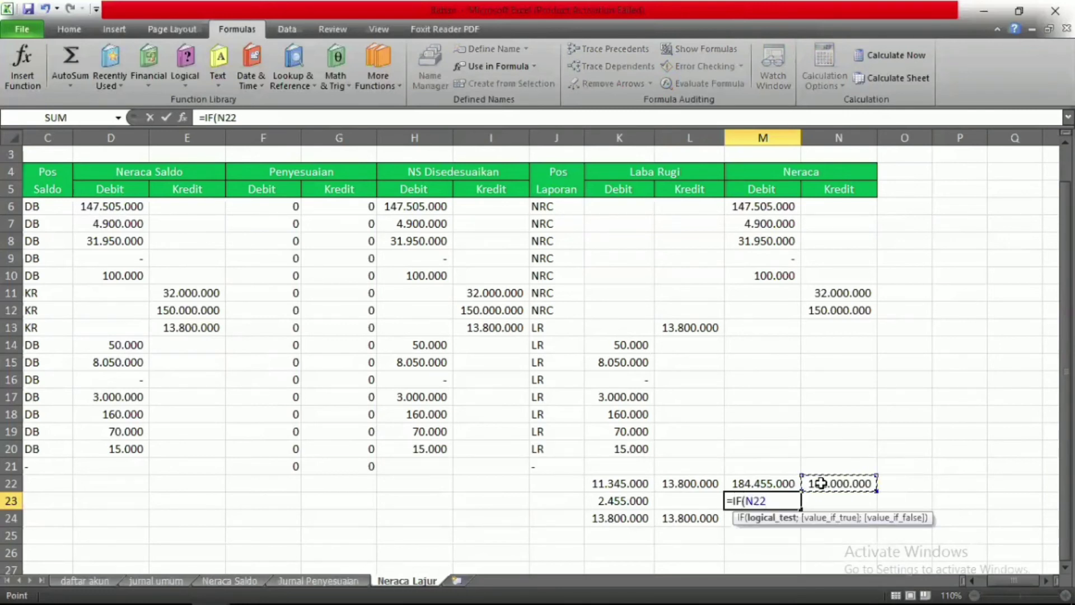
pyautogui.write('>')
pyautogui.click(770, 478)
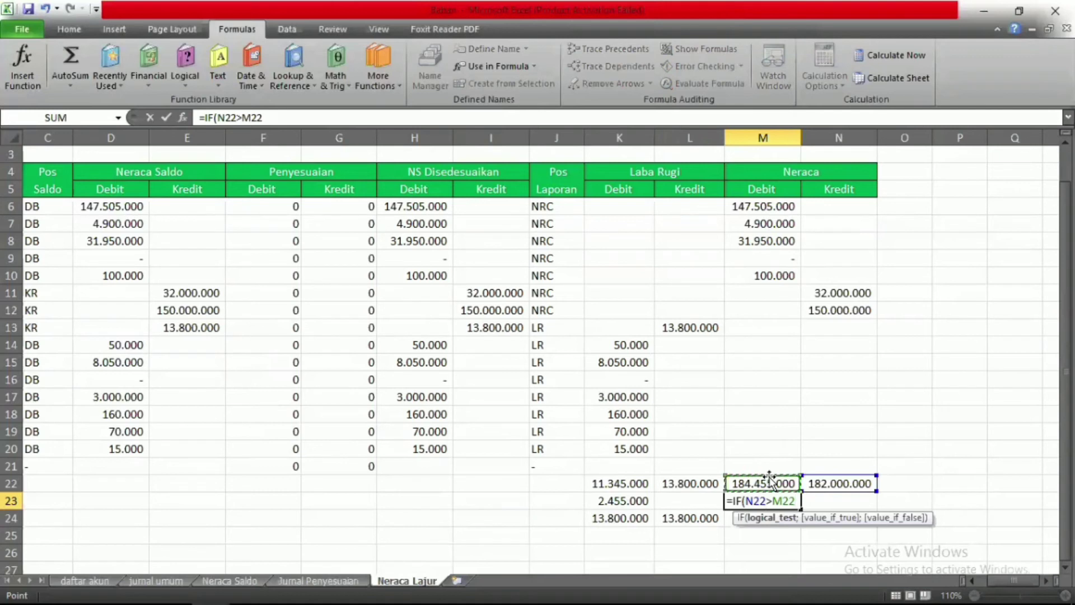
pyautogui.write(';')
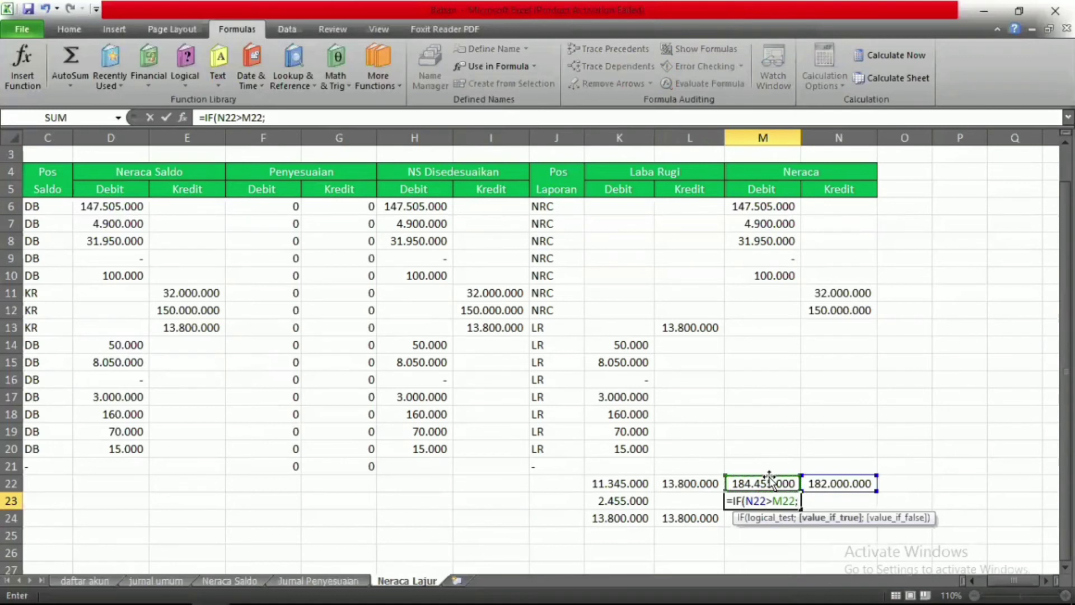
pyautogui.click(848, 483)
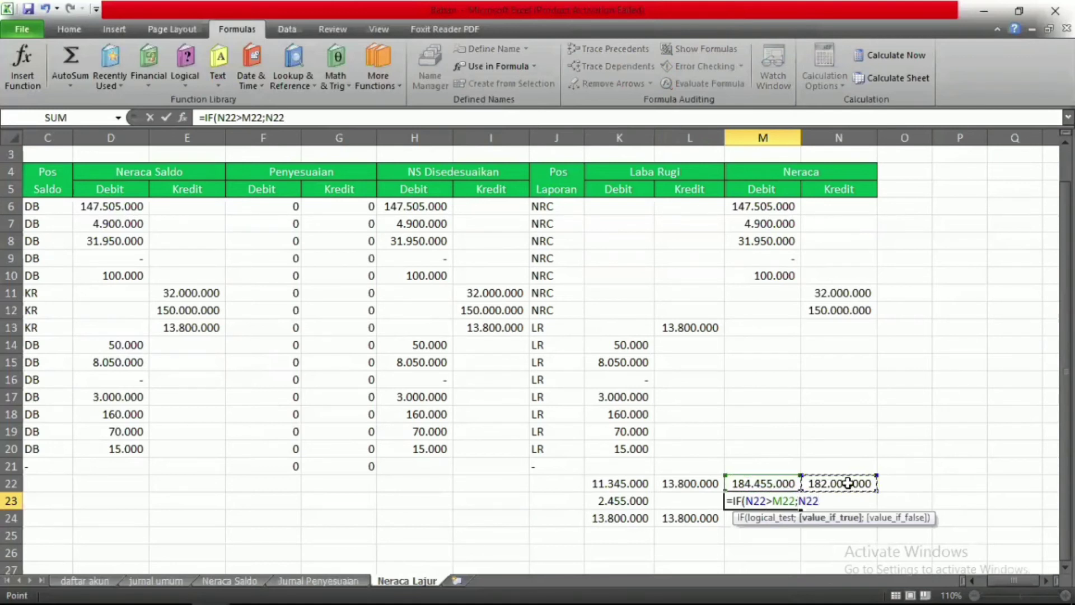
pyautogui.write('-')
pyautogui.click(779, 483)
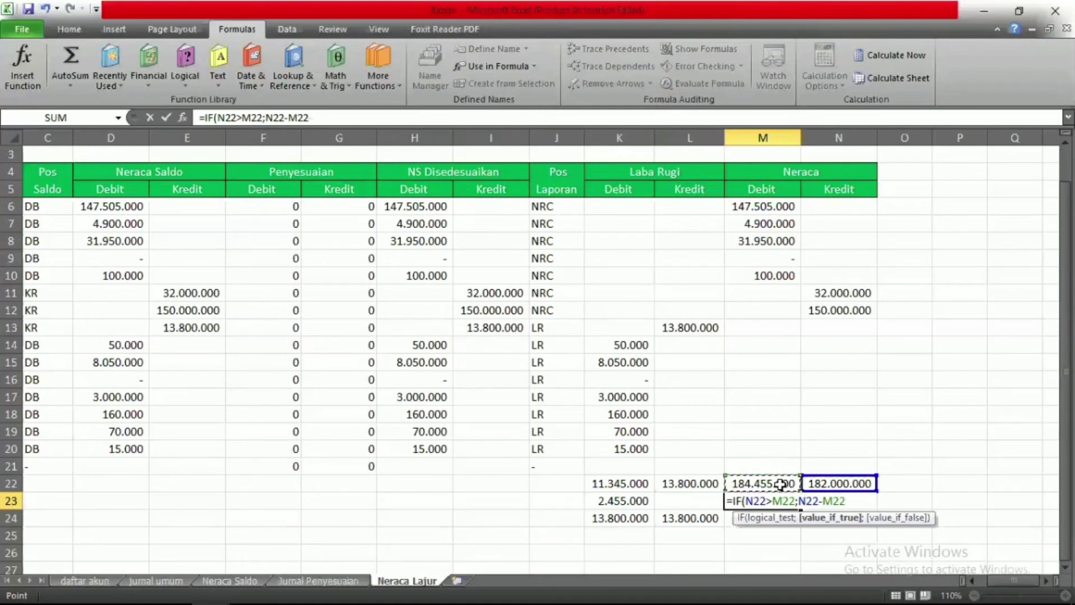
pyautogui.write(';0')
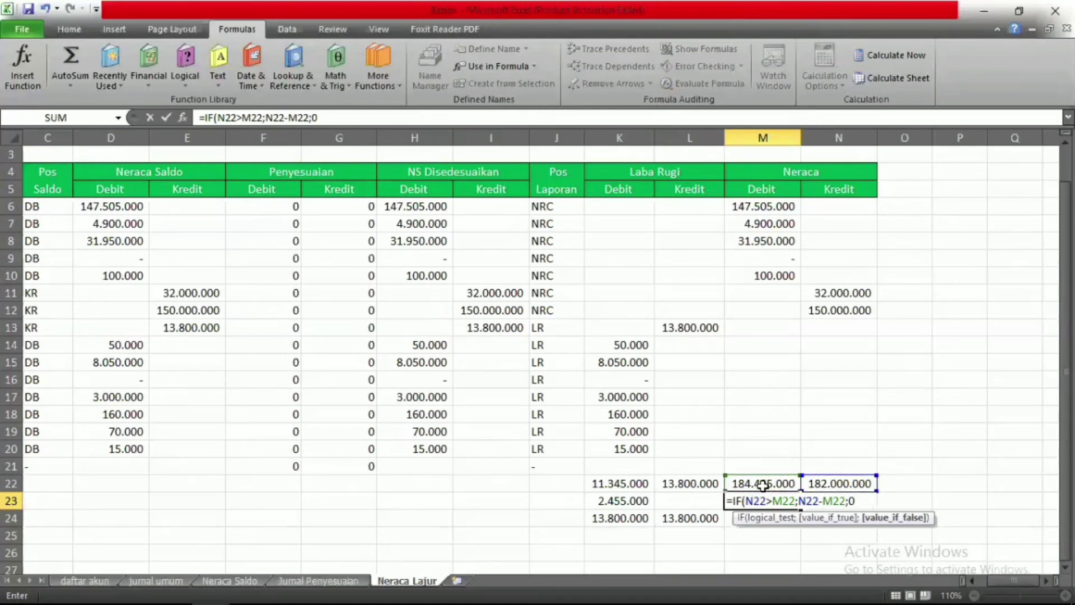
pyautogui.press('Return')
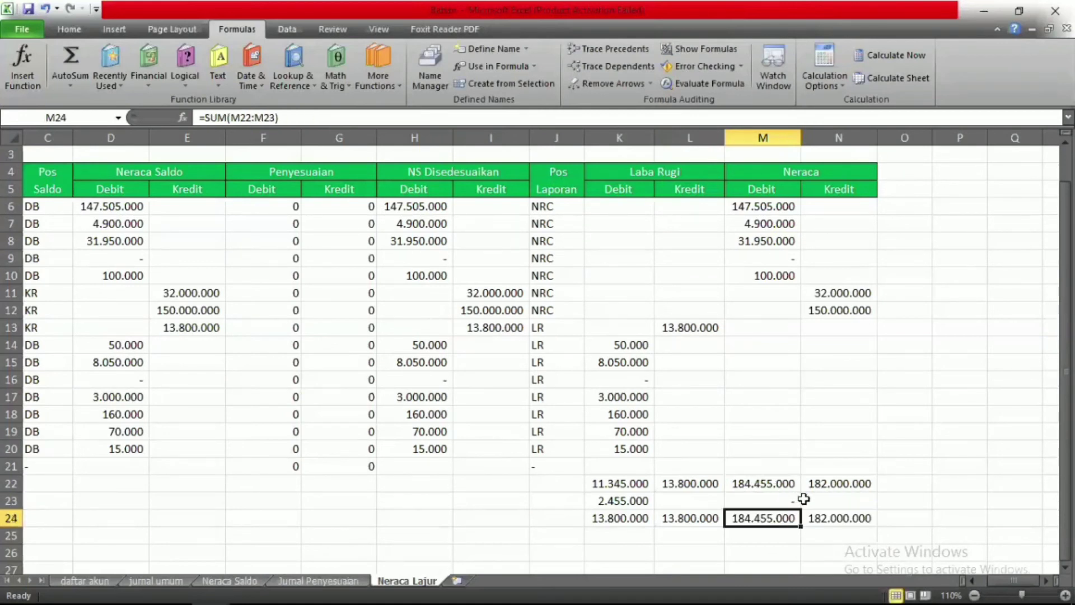
# Change the value-if-false argument of the M23 IF formula to "".
pyautogui.click(783, 498)
pyautogui.click(321, 119)
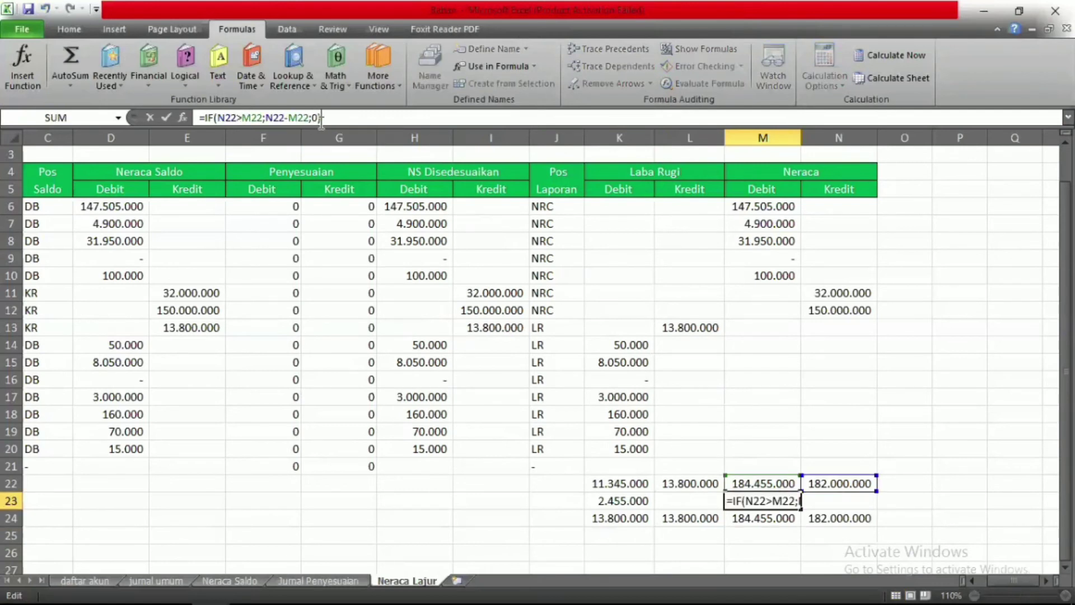
pyautogui.press('Left')
pyautogui.press('BackSpace')
pyautogui.write('""')
pyautogui.press('Return')
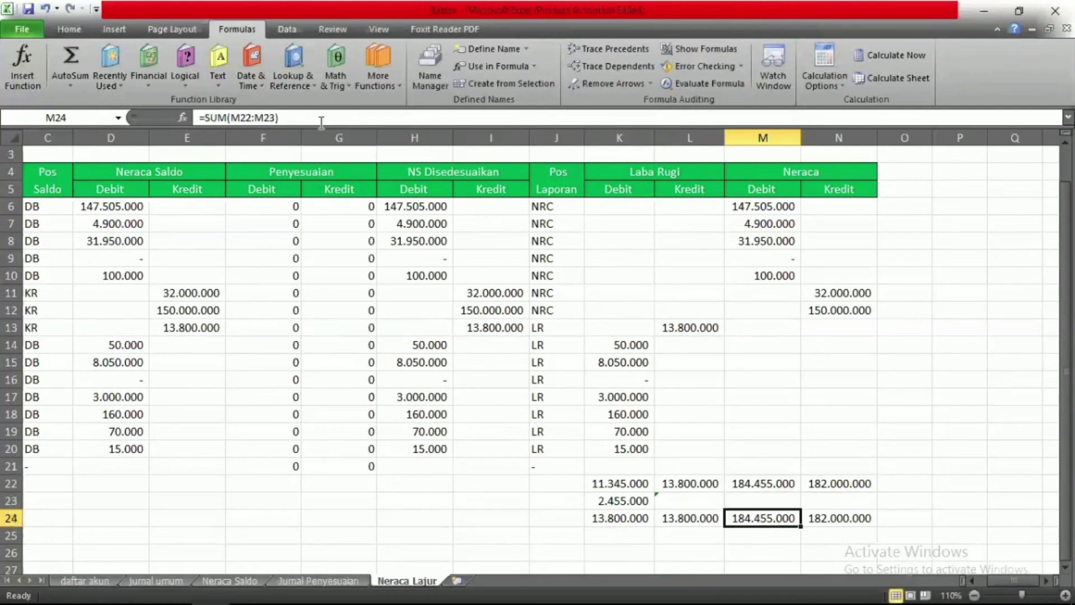
# Enter an IF formula in N23 that returns M22-N22 when M22 is greater than N22, and "" otherwise.
pyautogui.click(832, 498)
pyautogui.write('=IF(')
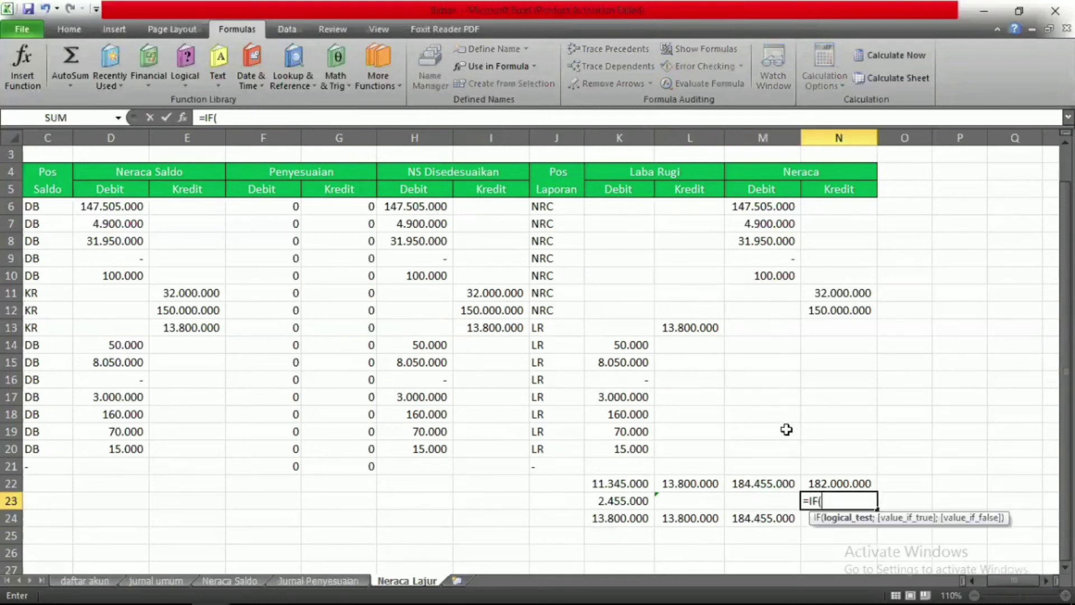
pyautogui.click(750, 480)
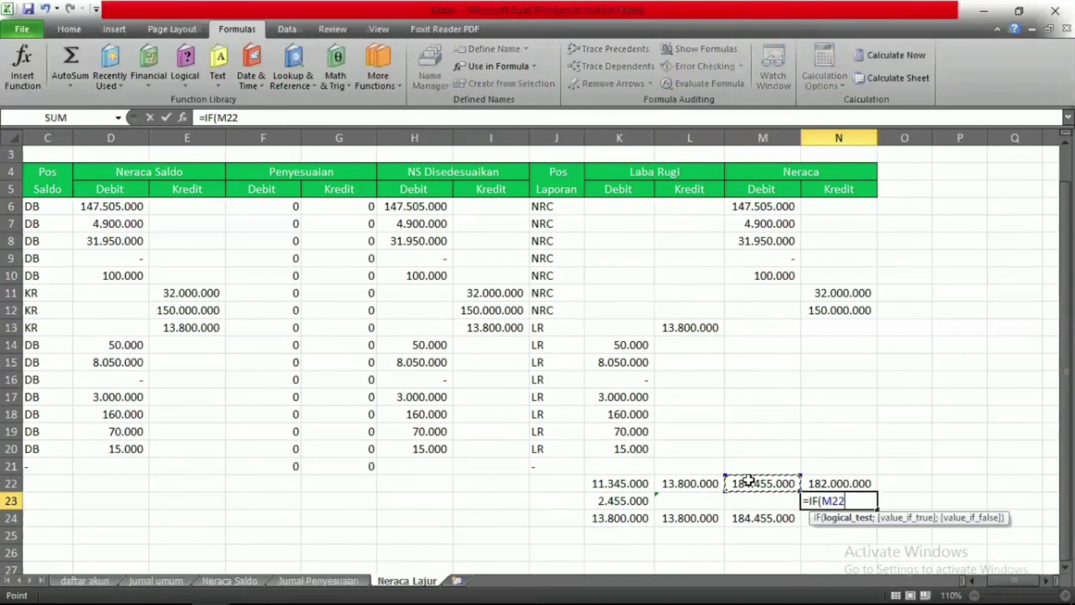
pyautogui.write('>')
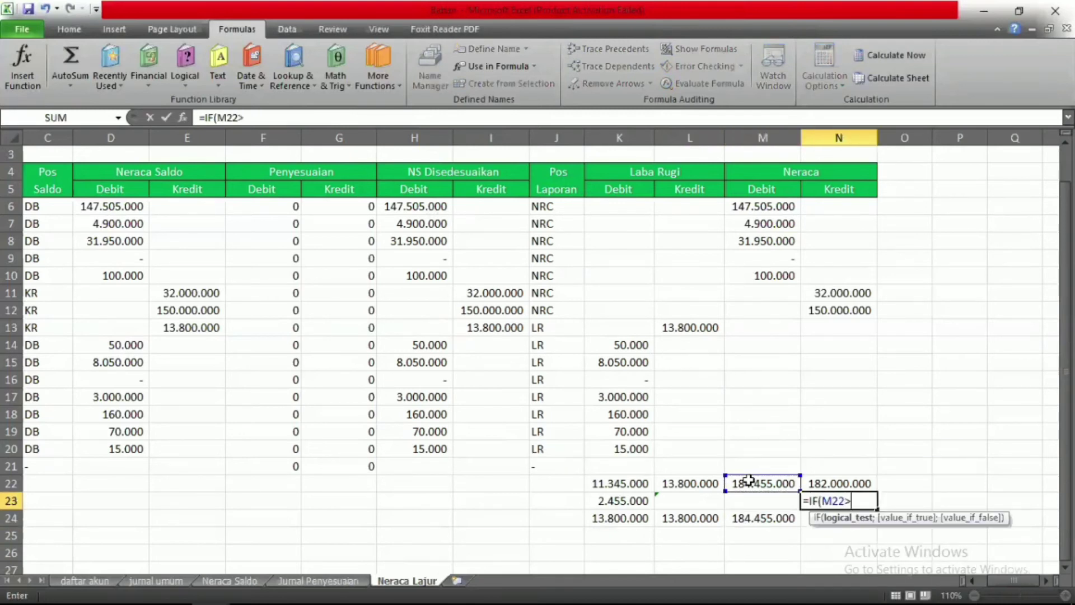
pyautogui.click(814, 484)
pyautogui.write(';')
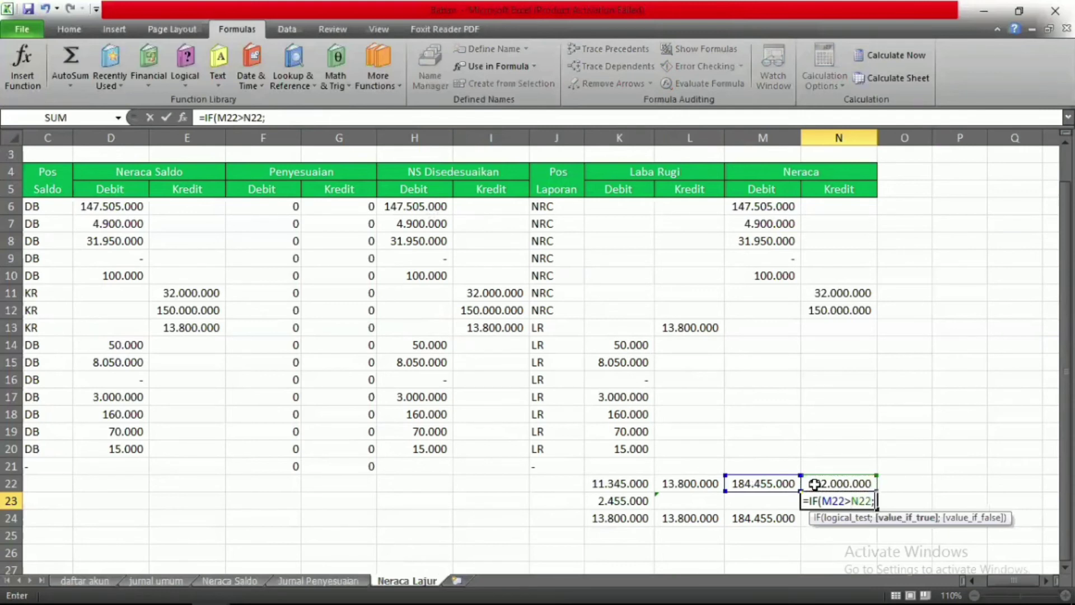
pyautogui.click(764, 479)
pyautogui.write('-')
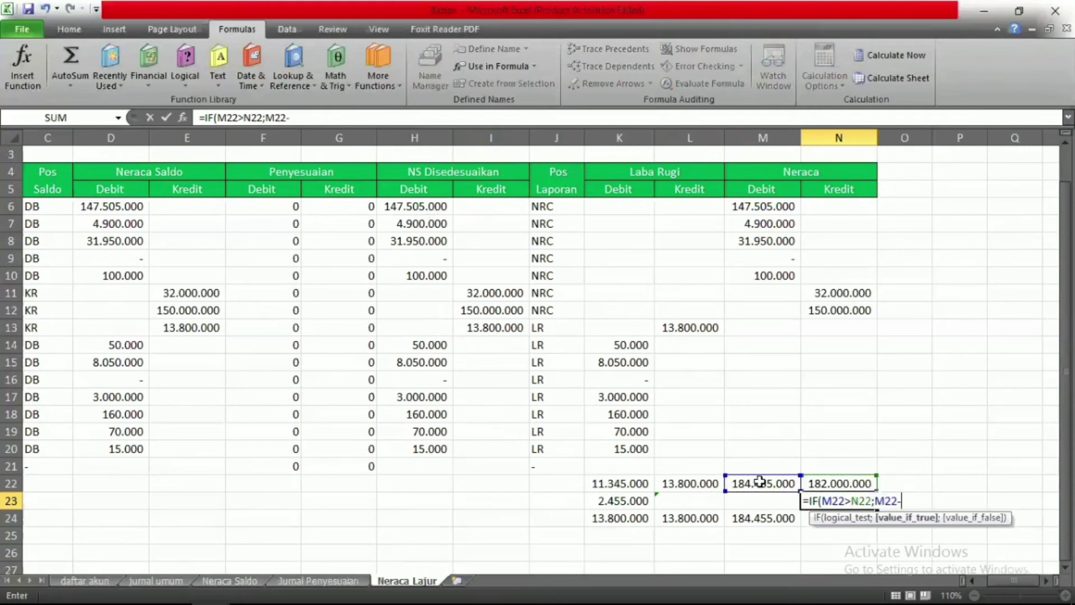
pyautogui.click(829, 481)
pyautogui.write(';')
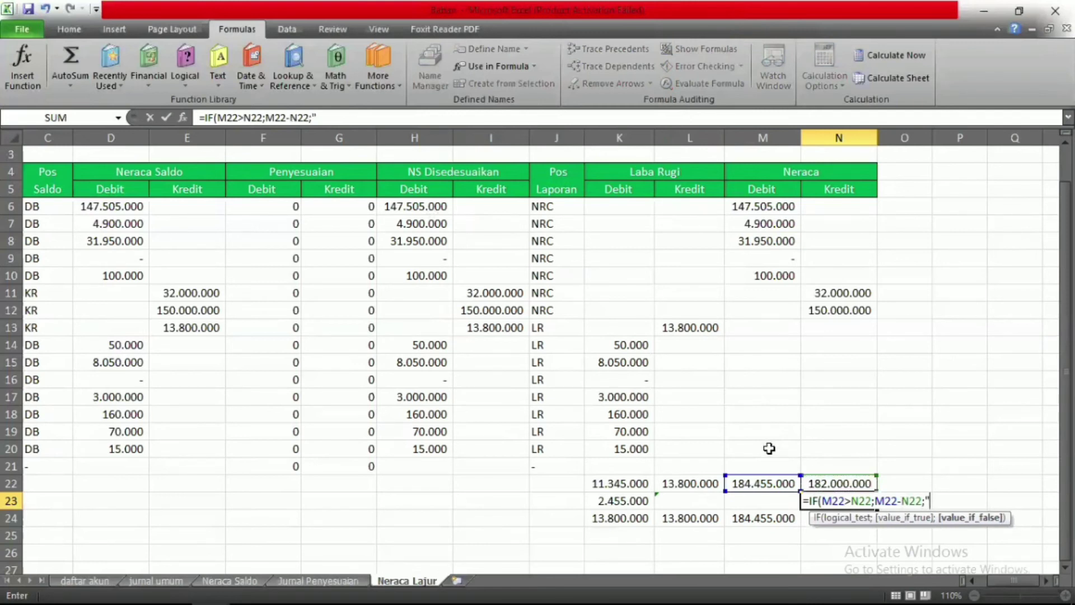
pyautogui.write('""')
pyautogui.press('Return')
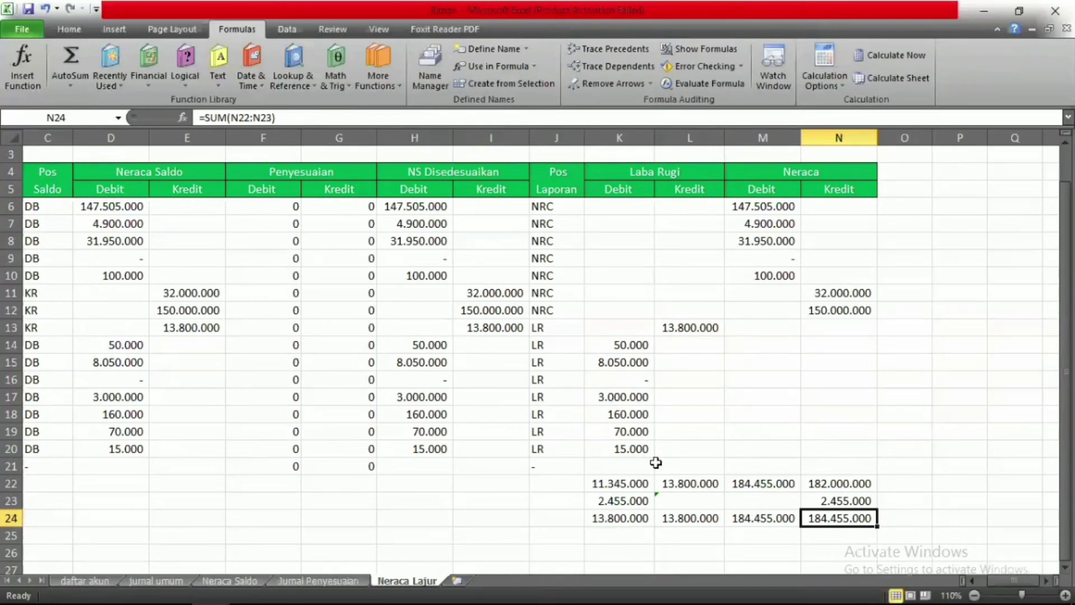
pyautogui.click(423, 458)
pyautogui.press('Left')
pyautogui.press('Left')
pyautogui.press('Left')
pyautogui.press('Left')
pyautogui.press('Left')
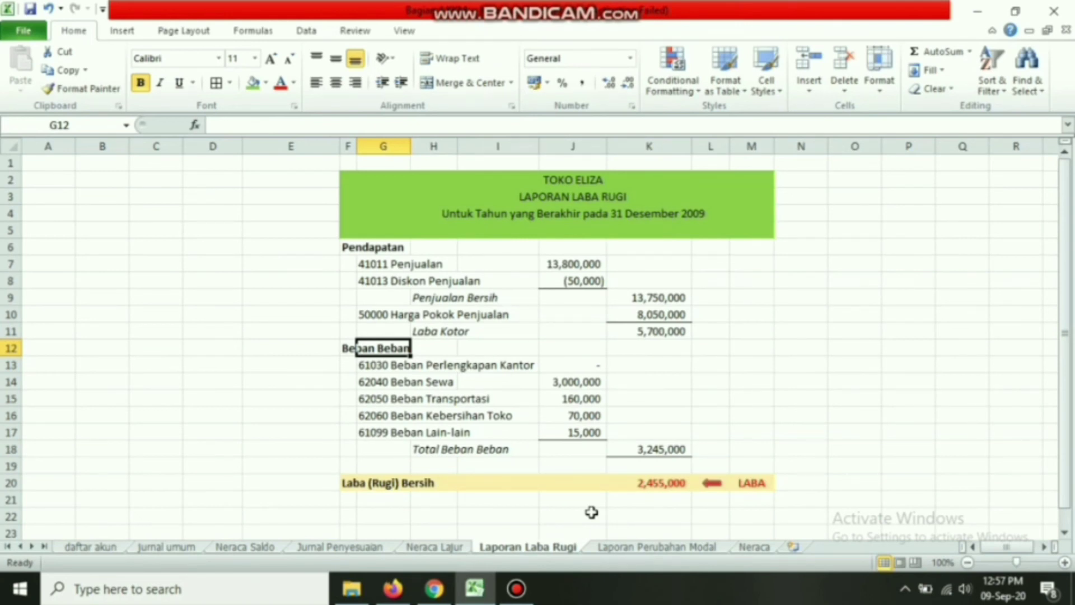
# Look through the Laporan Perubahan Modal and Neraca sheets, and return to the Pendapatan section of Laporan Laba Rugi.
pyautogui.click(641, 549)
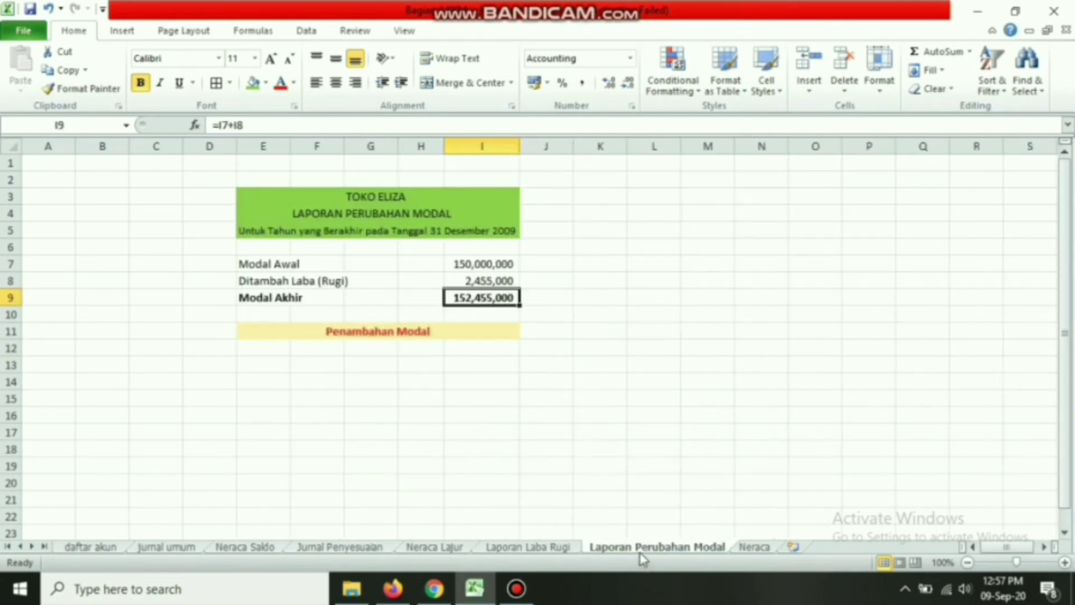
pyautogui.click(772, 550)
pyautogui.click(568, 552)
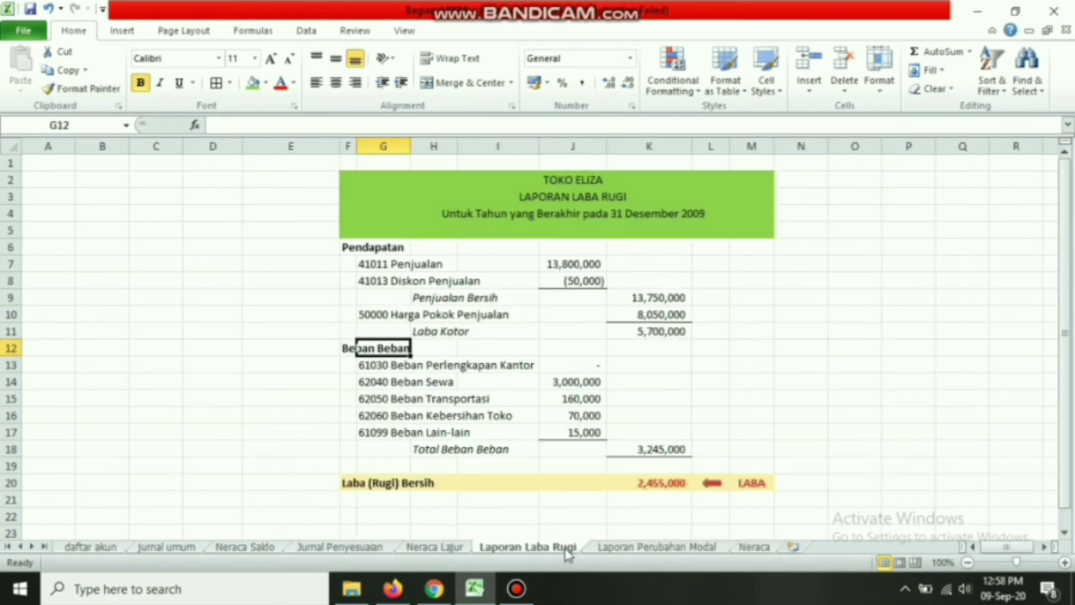
pyautogui.click(394, 253)
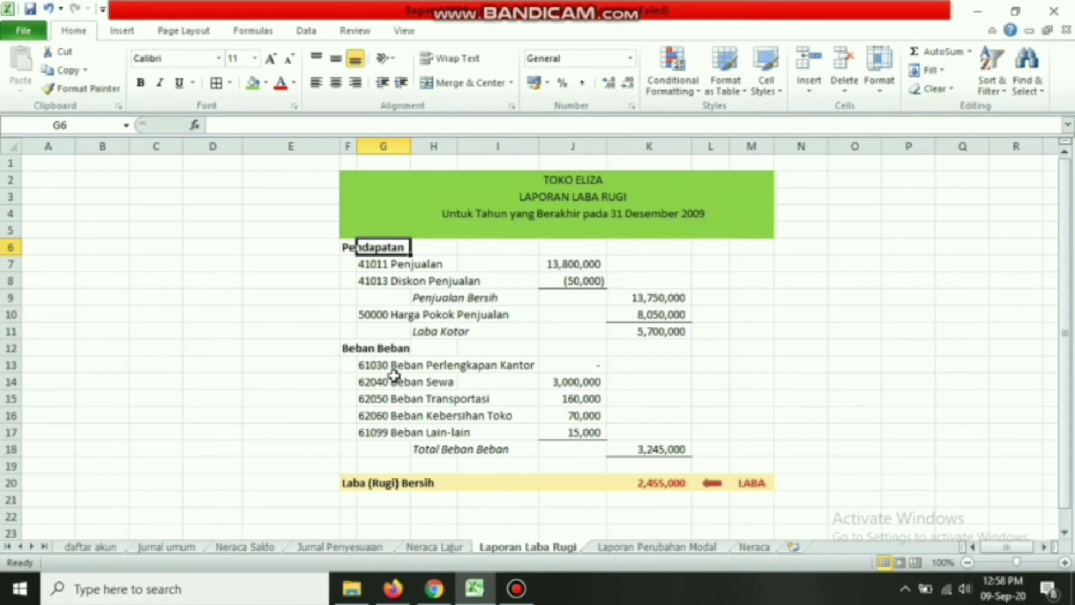
# Re-enter the Penjualan account name formula in G7 of Laporan Laba Rugi as ='Neraca Lajur'!B13.
pyautogui.click(398, 266)
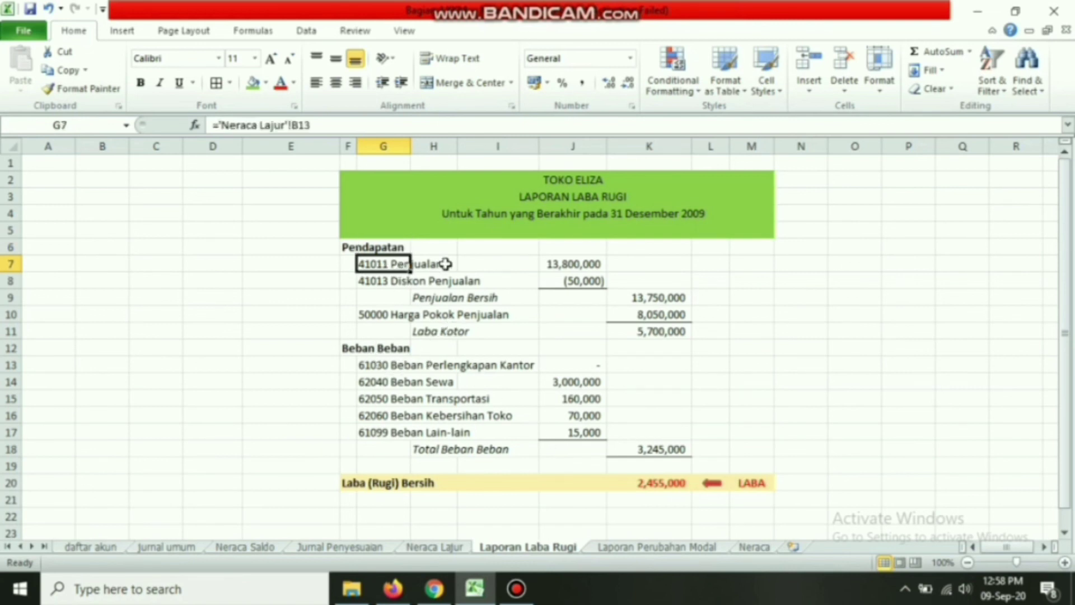
pyautogui.moveTo(315, 133); pyautogui.dragTo(217, 125)
pyautogui.press('BackSpace')
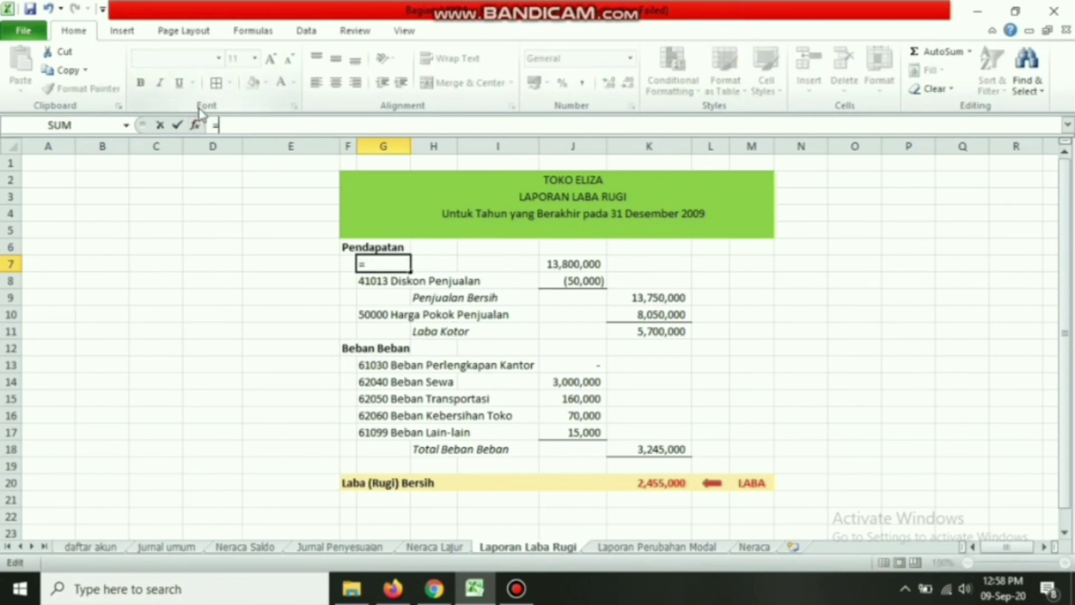
pyautogui.click(434, 546)
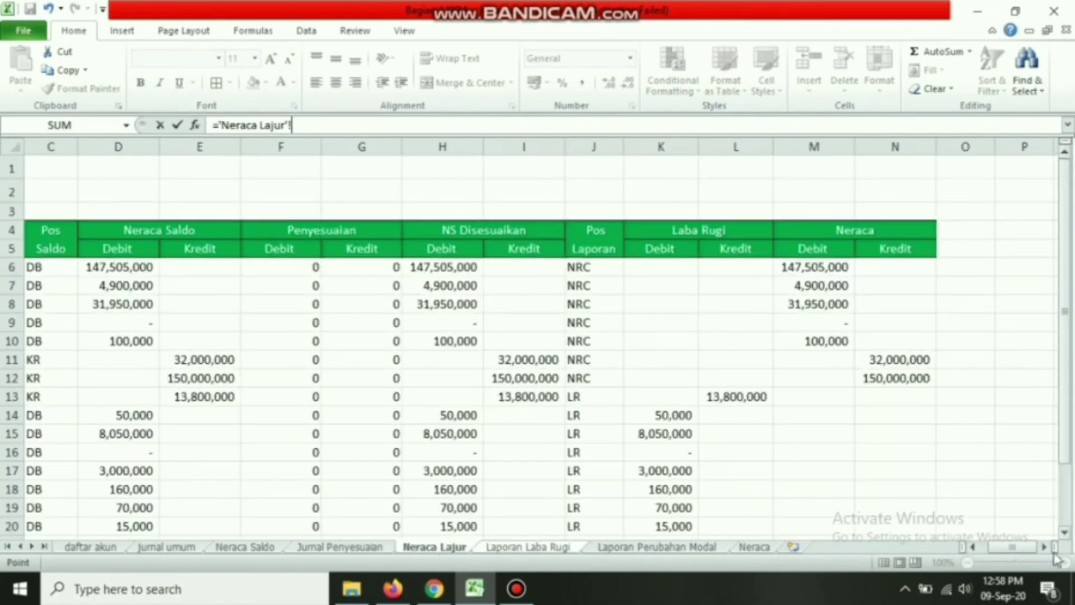
pyautogui.hscroll(-2, 1006, 546)
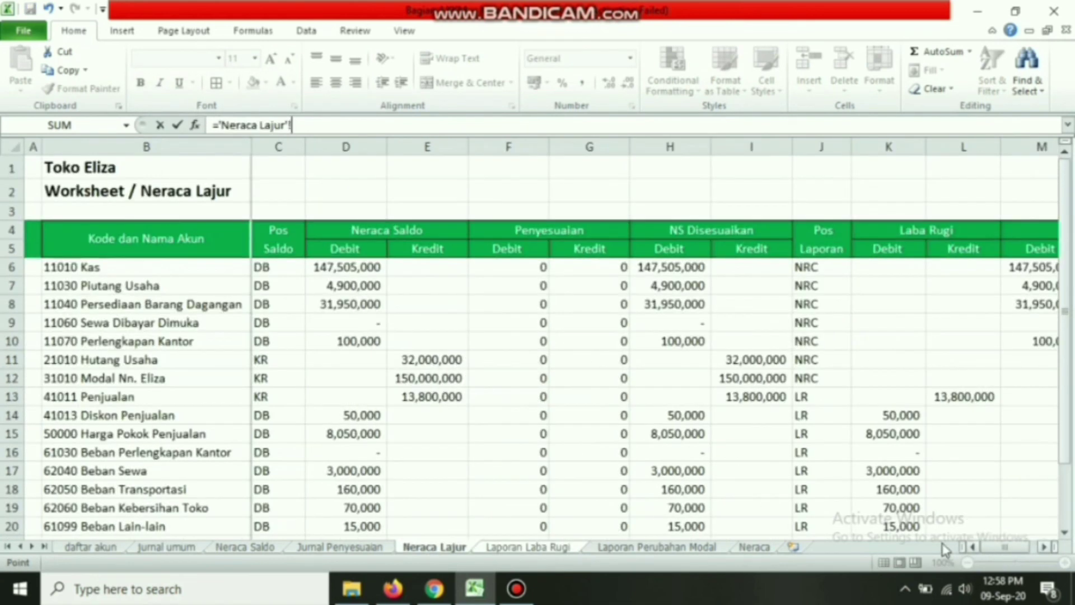
pyautogui.click(103, 400)
pyautogui.press('Return')
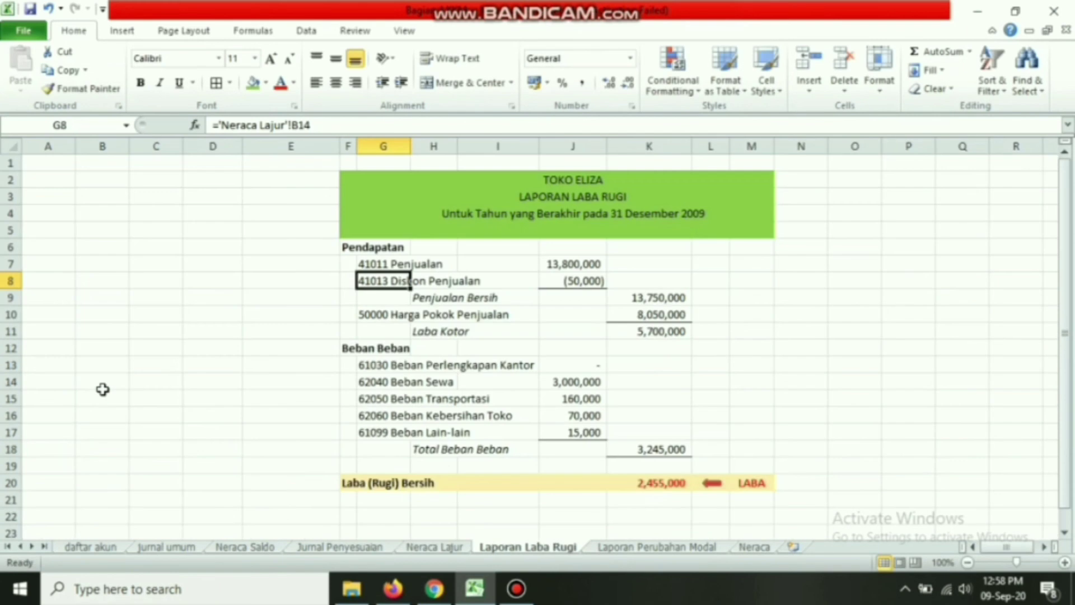
# Re-enter the Penjualan amount formula in J7 of Laporan Laba Rugi as ='Neraca Lajur'!L13, the Laba Rugi credit value.
pyautogui.click(418, 267)
pyautogui.press('Right')
pyautogui.press('Right')
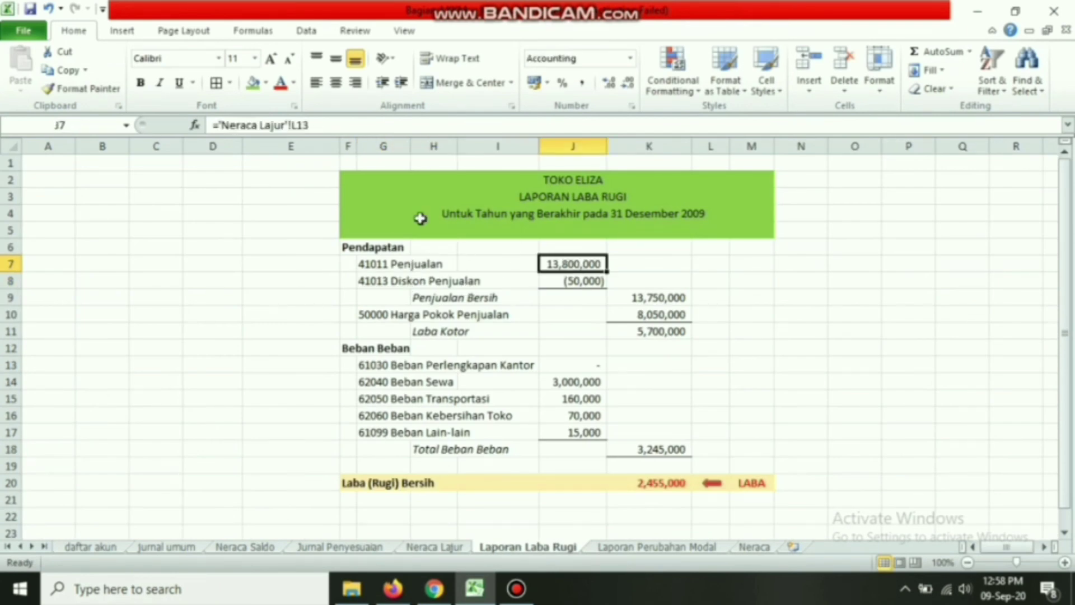
pyautogui.moveTo(309, 125); pyautogui.dragTo(180, 128)
pyautogui.write('=')
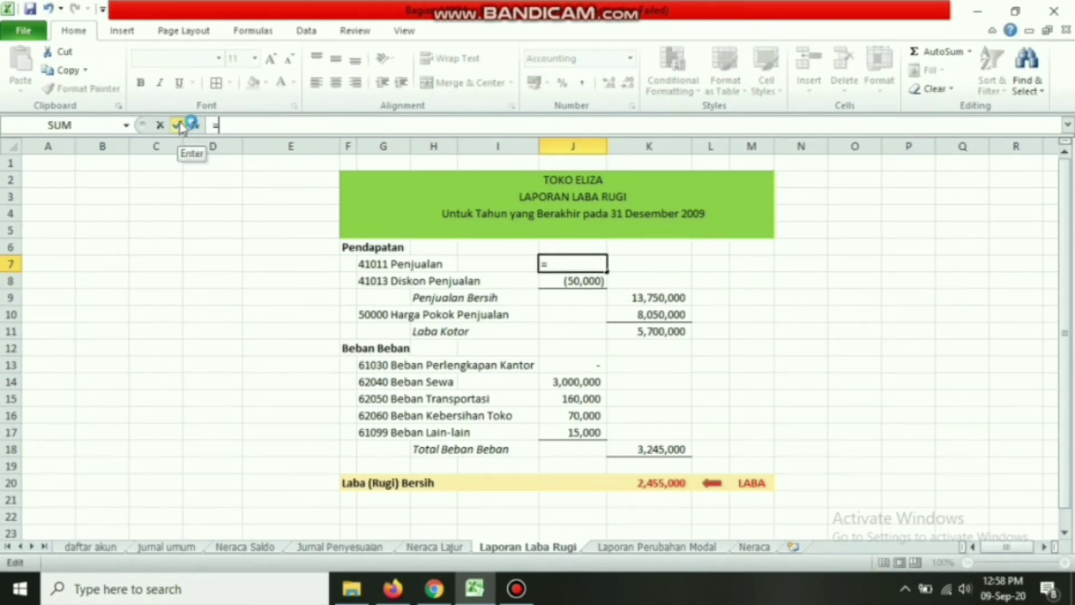
pyautogui.click(448, 547)
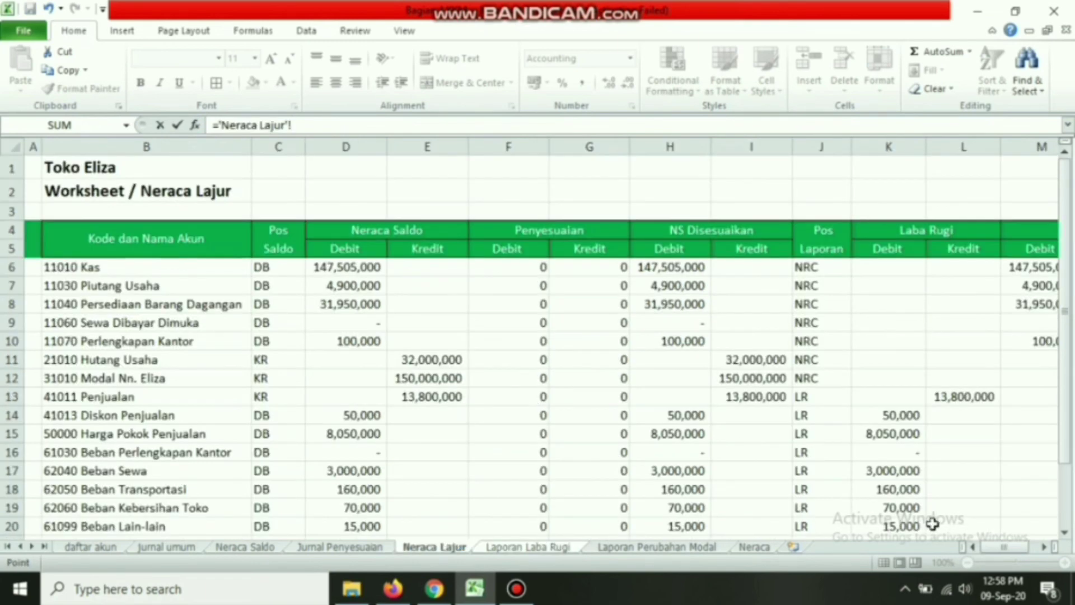
pyautogui.moveTo(1005, 548); pyautogui.dragTo(1013, 547)
pyautogui.click(750, 396)
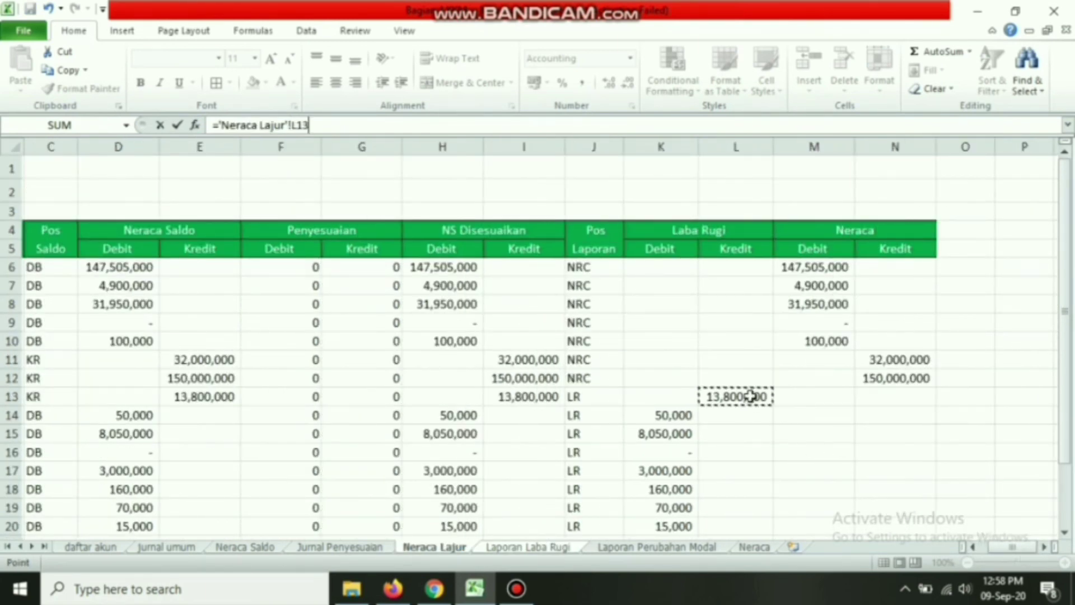
pyautogui.press('Return')
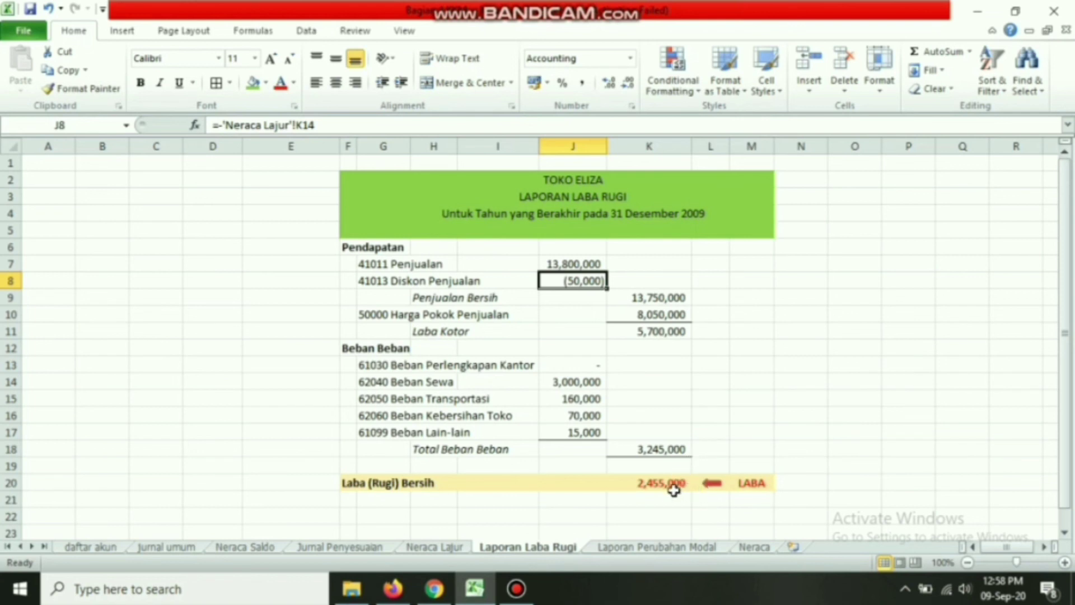
# Test the LABA/RUGI formula in M20 by temporarily replacing Laba Kotor in K11 with 1000, and undo the change.
pyautogui.click(751, 482)
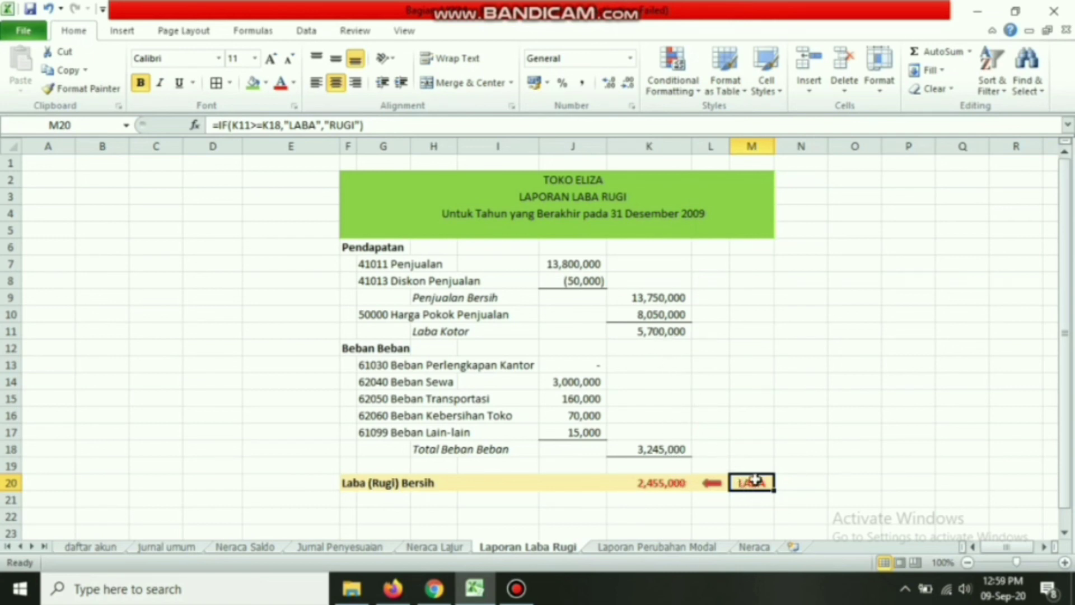
pyautogui.click(681, 331)
pyautogui.doubleClick(683, 333)
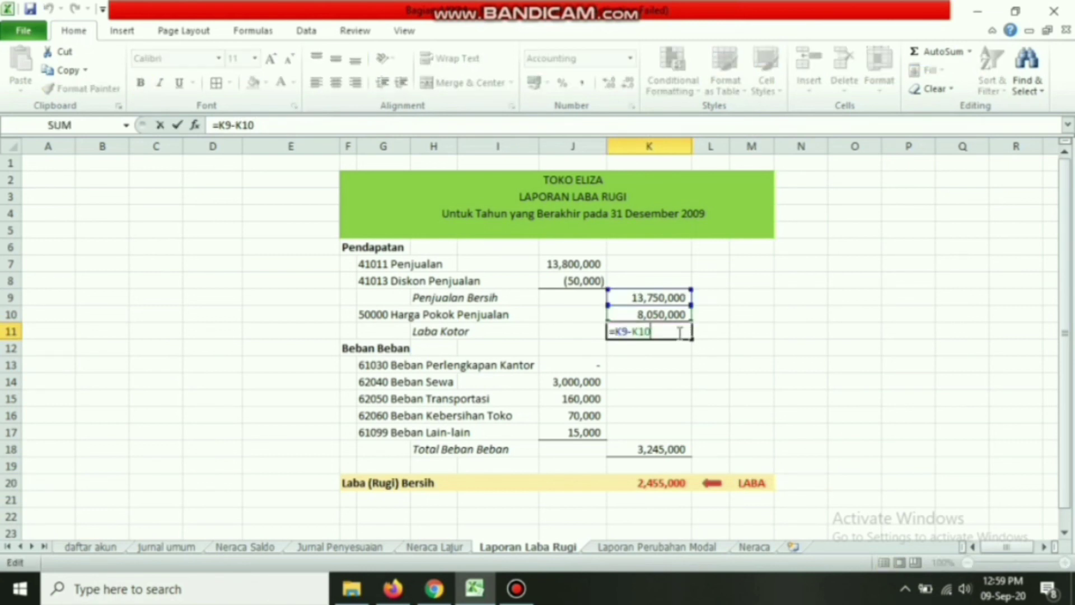
pyautogui.moveTo(682, 333); pyautogui.dragTo(583, 333)
pyautogui.write('1000')
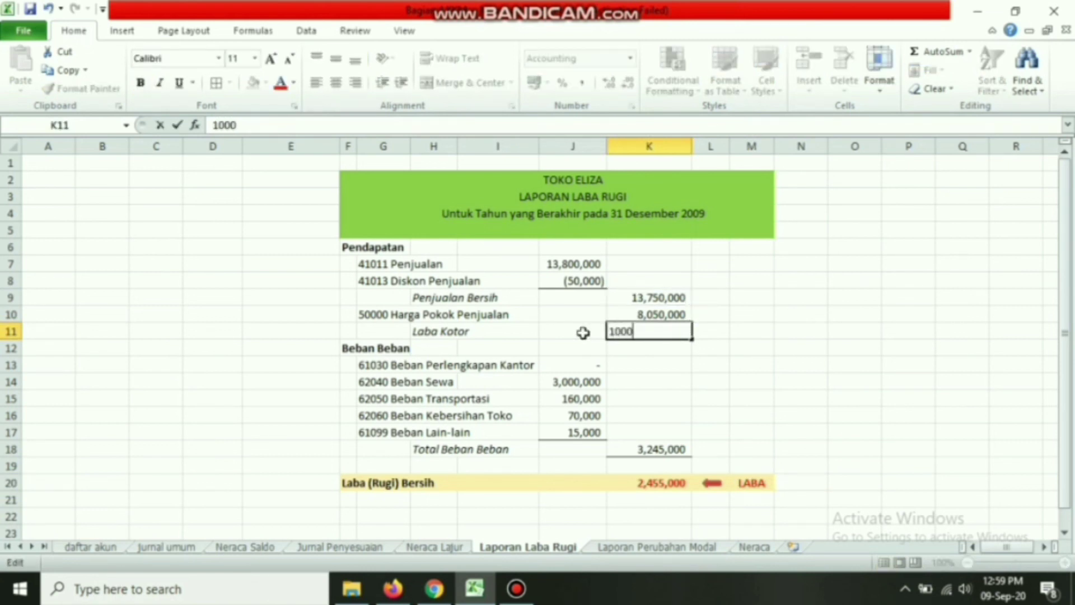
pyautogui.press('Return')
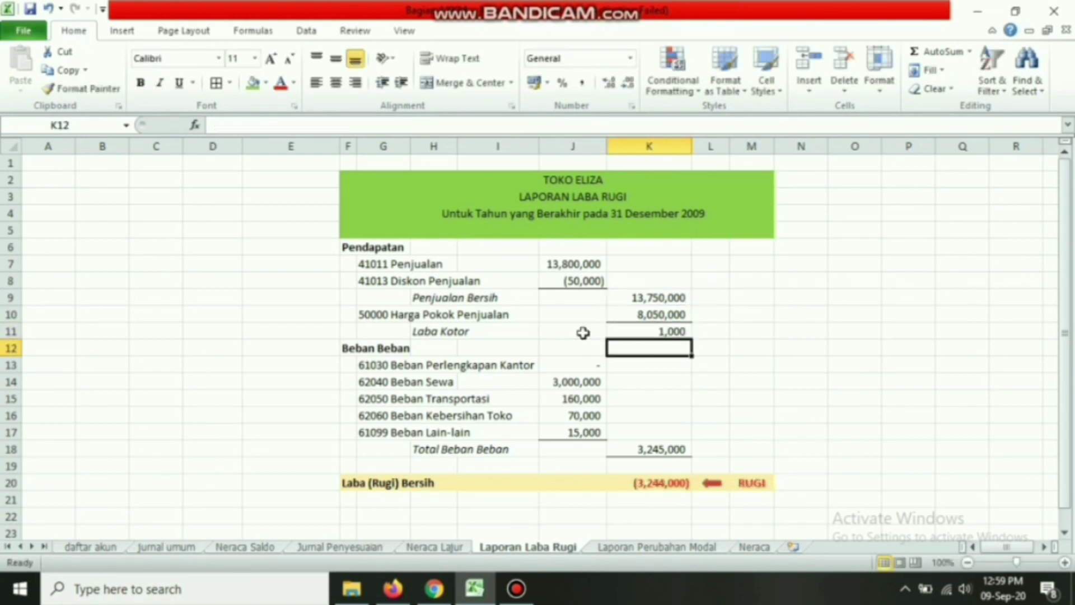
pyautogui.doubleClick(679, 332)
pyautogui.hotkey('ctrl', 'z')
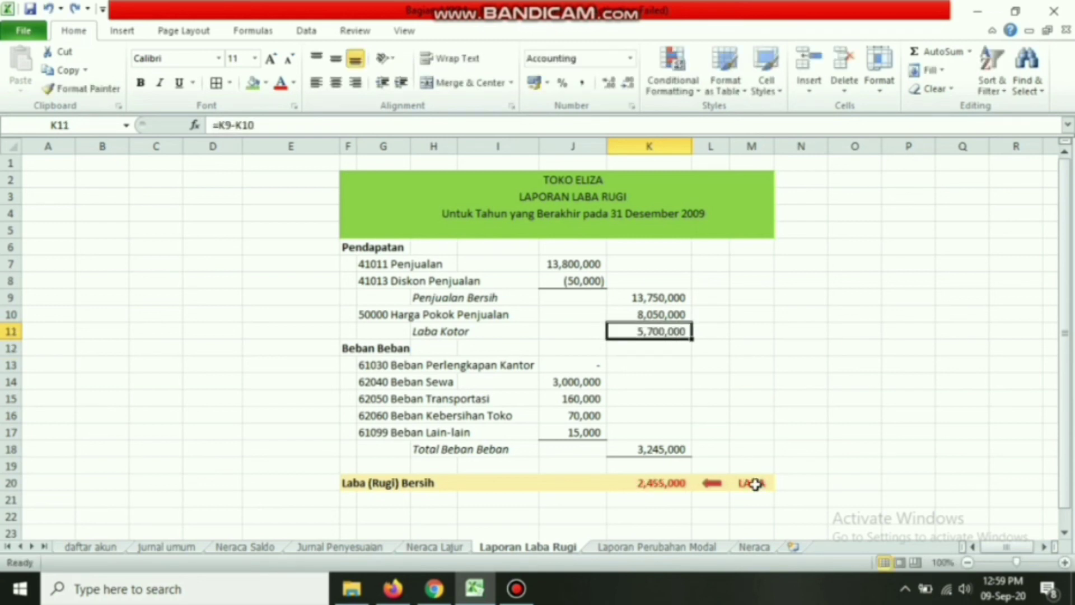
pyautogui.click(751, 482)
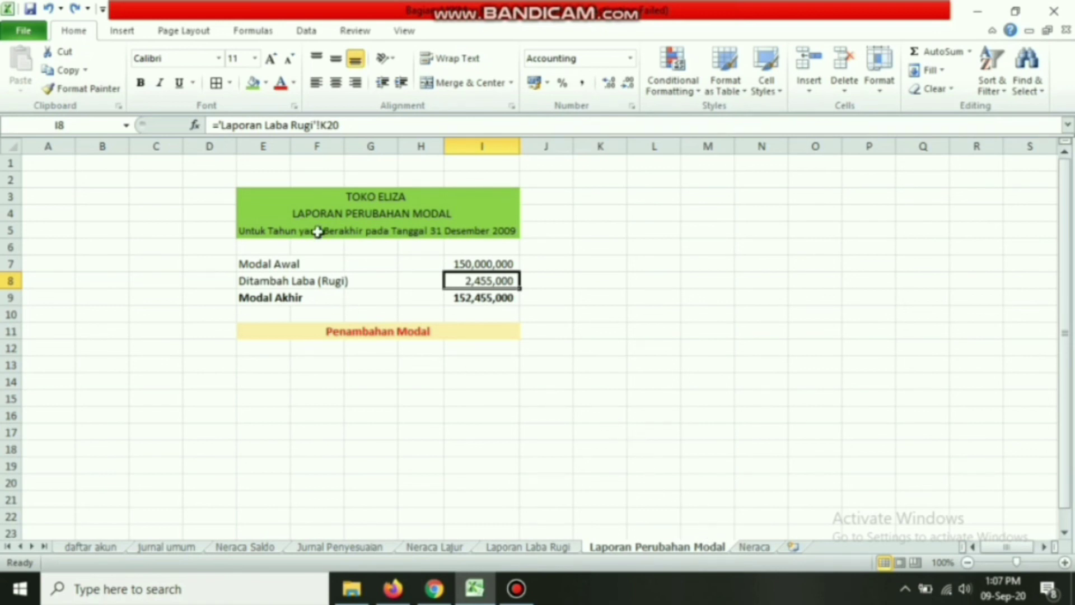
# On Laporan Perubahan Modal, trace Modal Awal and the added profit to their sources in Neraca Lajur and Laporan Laba Rugi.
pyautogui.click(274, 265)
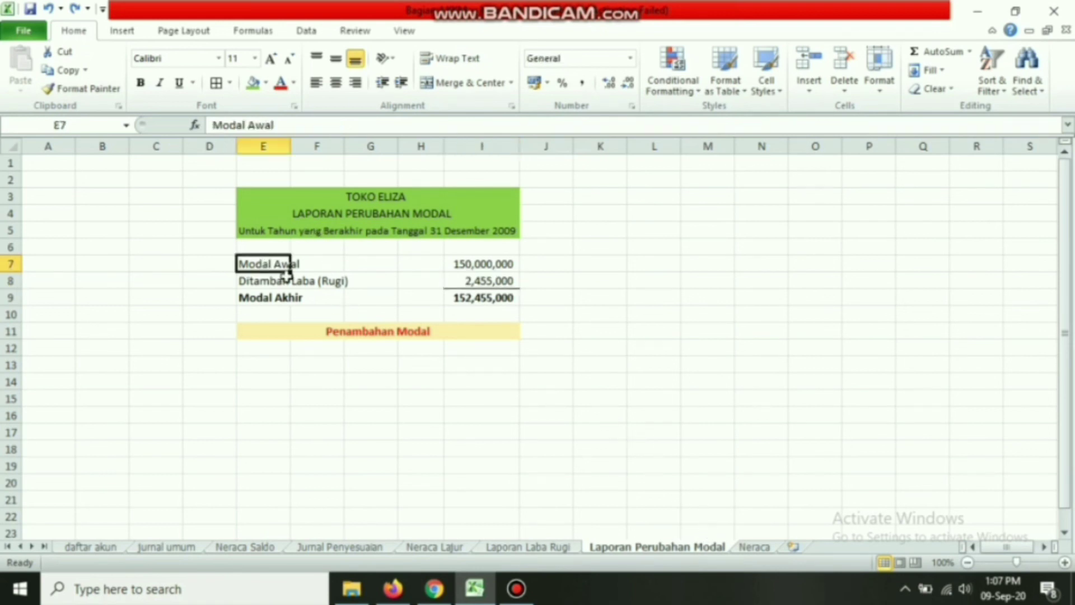
pyautogui.click(435, 546)
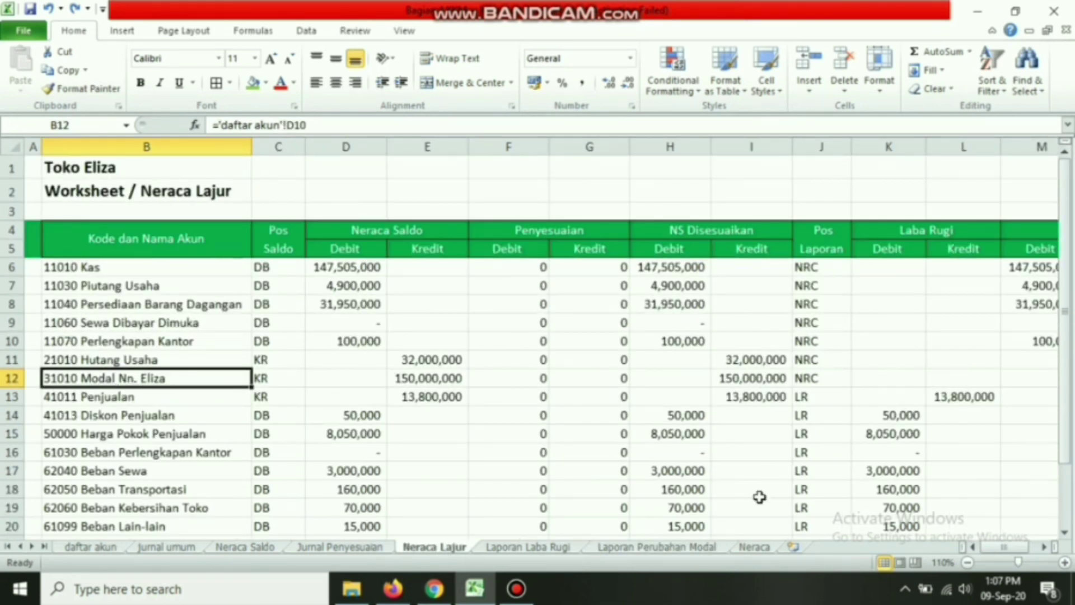
pyautogui.click(689, 549)
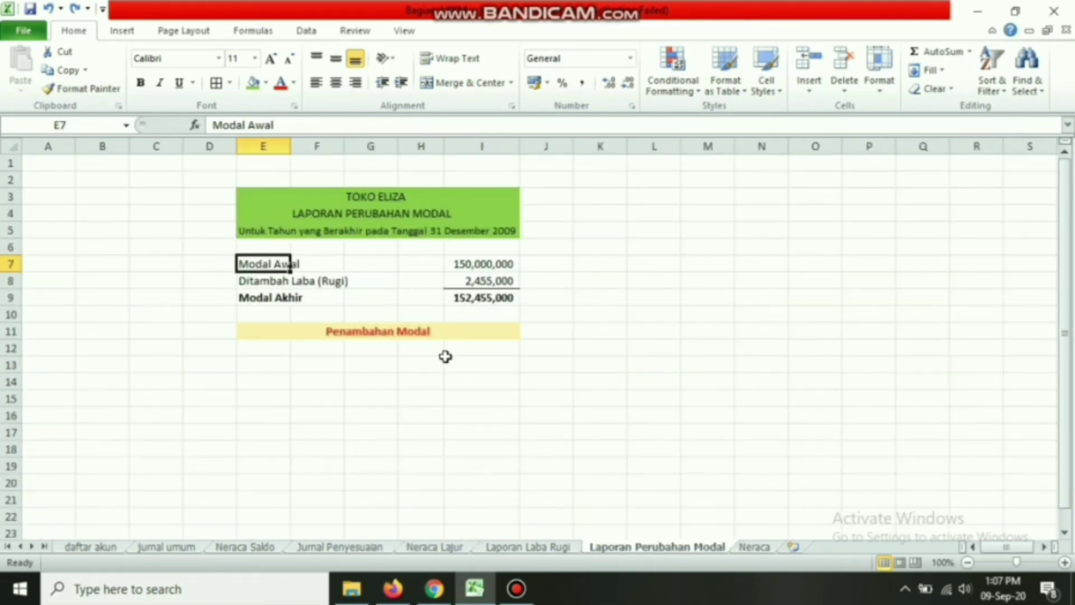
pyautogui.click(474, 261)
pyautogui.click(460, 549)
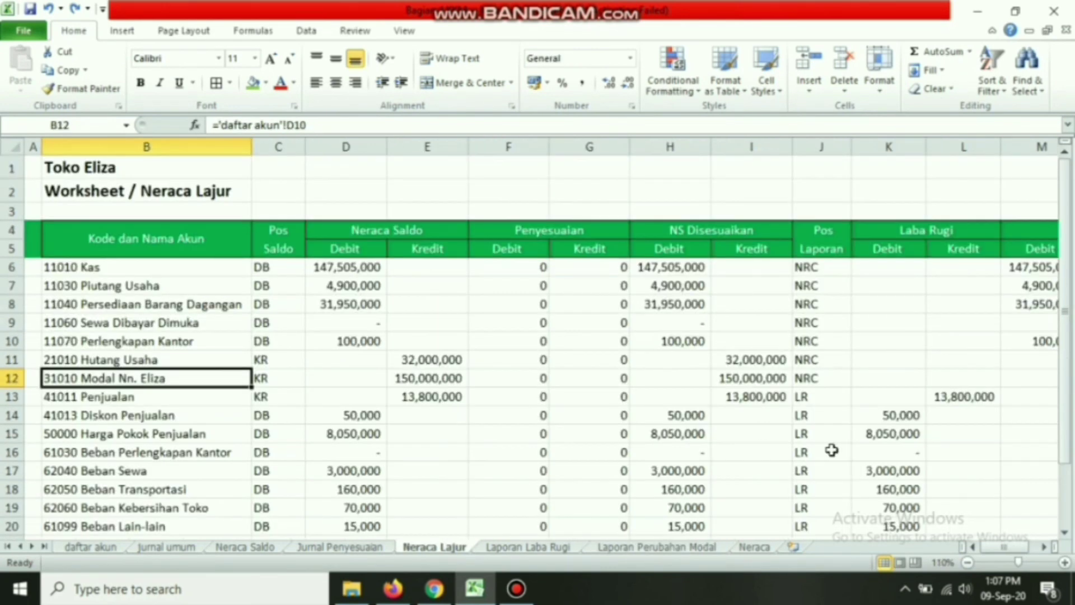
pyautogui.click(694, 549)
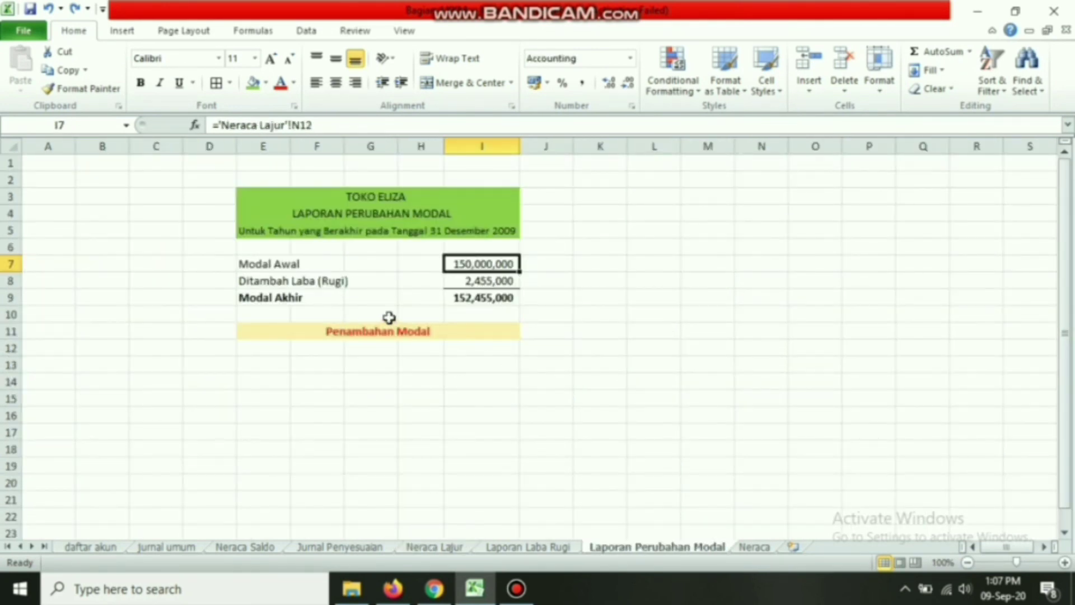
pyautogui.click(526, 548)
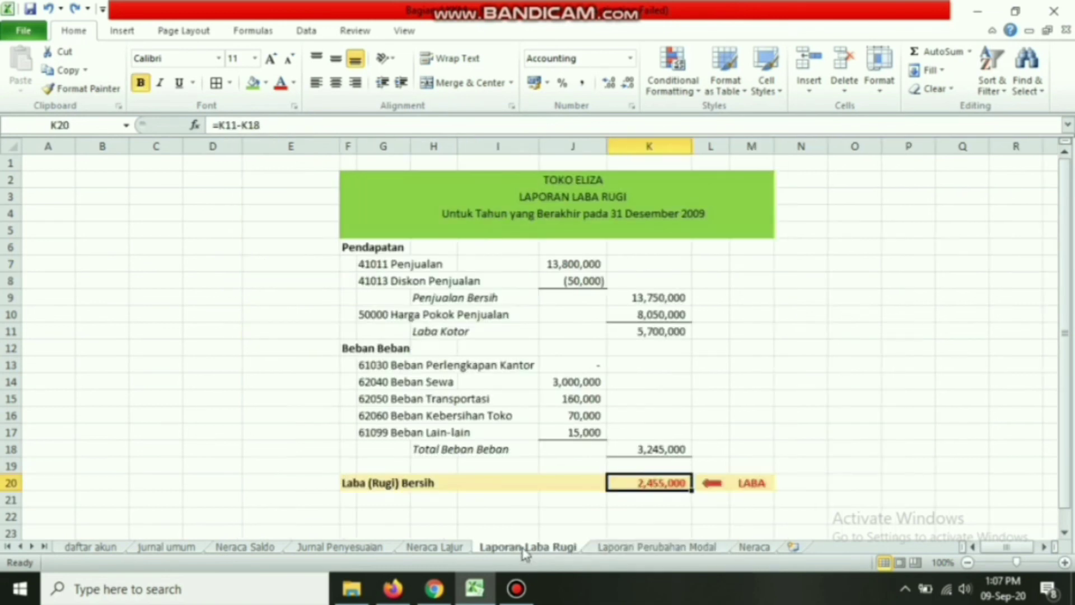
pyautogui.click(650, 547)
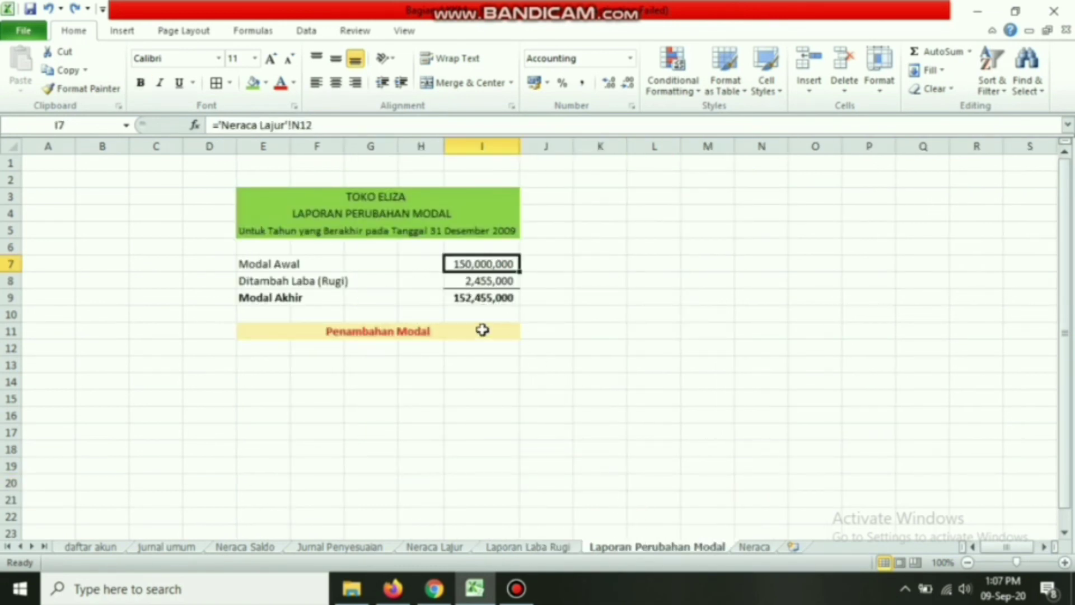
# Test the capital-change IF formula in E11 by negating the profit reference in I8 as =-'Laporan Laba Rugi'!K20.
pyautogui.click(397, 336)
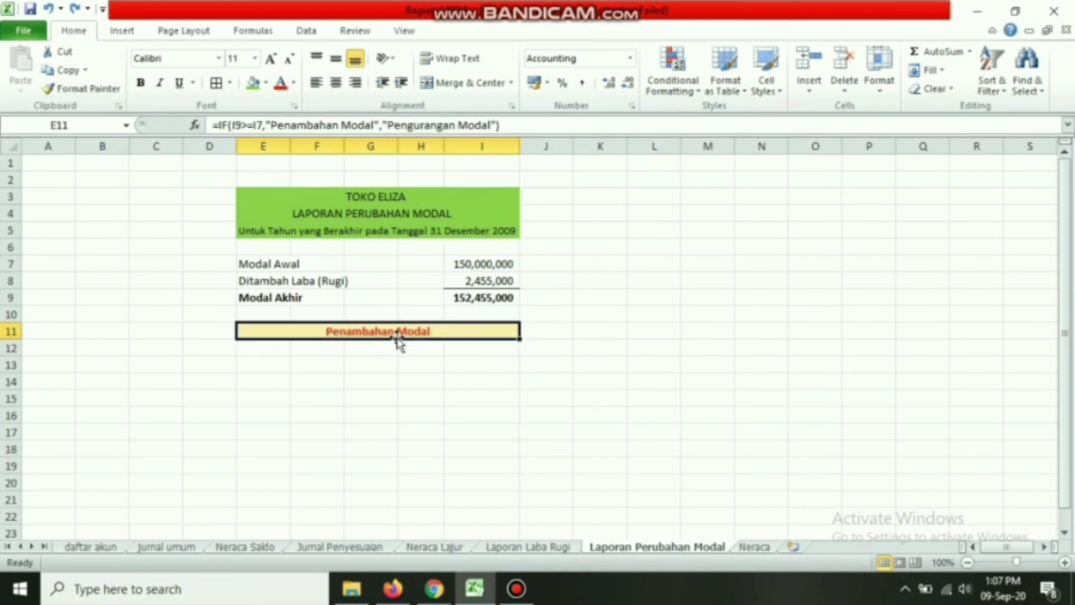
pyautogui.click(484, 267)
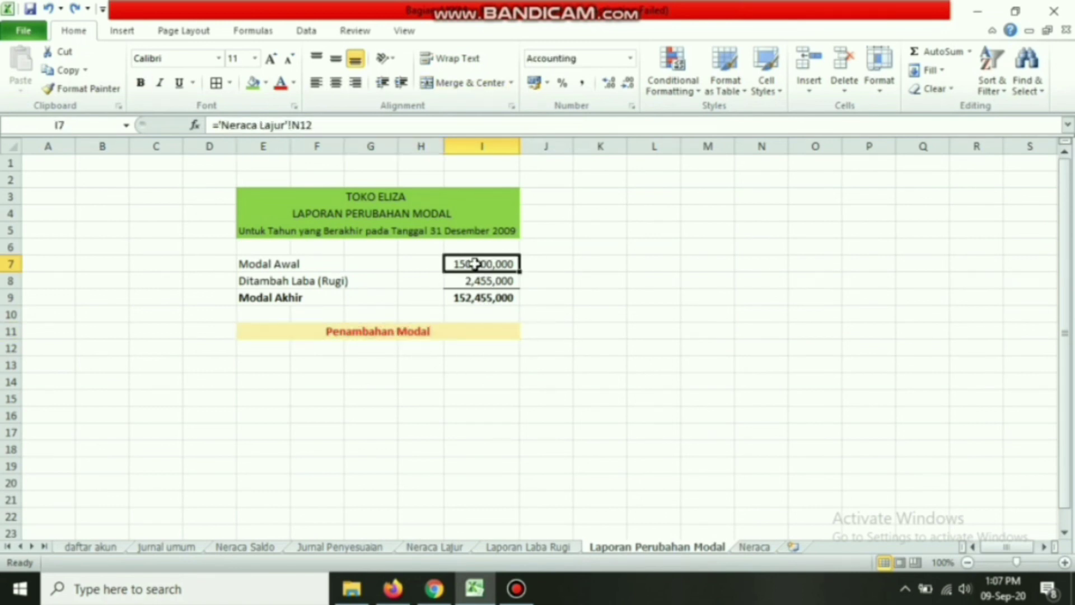
pyautogui.click(486, 300)
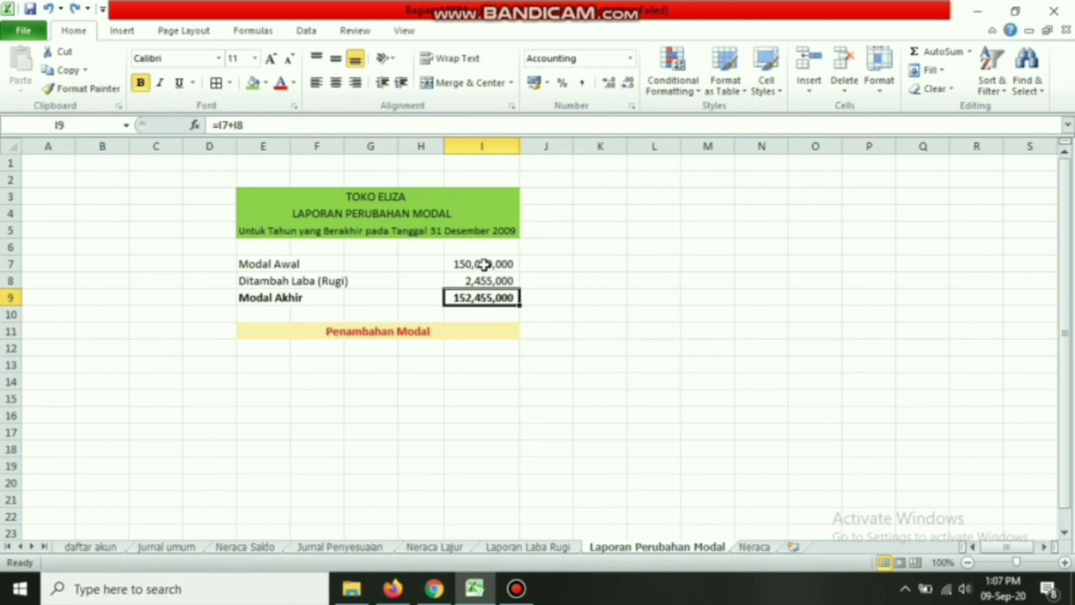
pyautogui.doubleClick(473, 280)
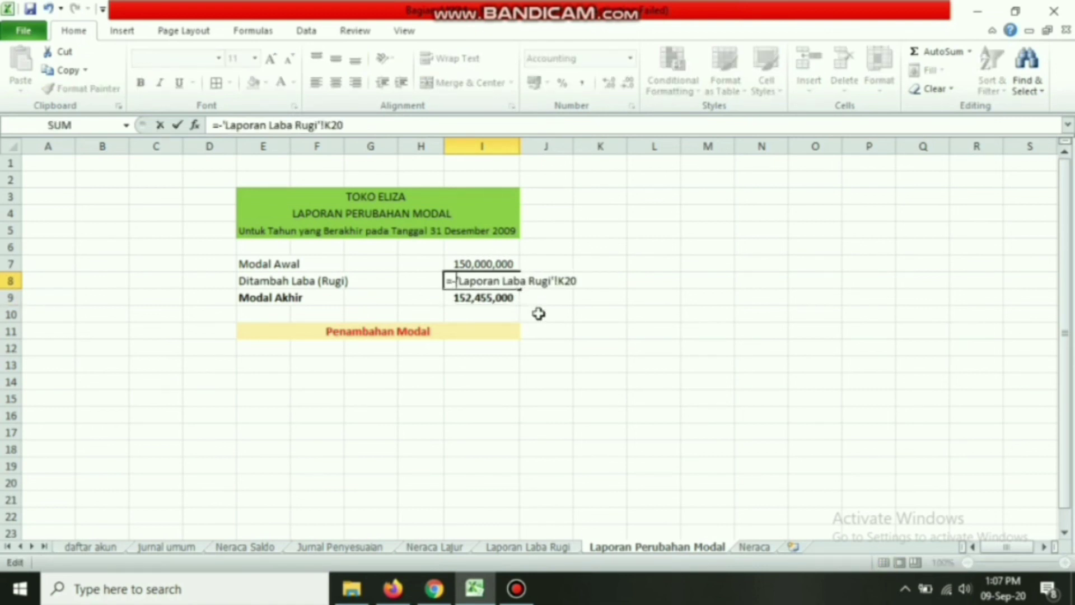
pyautogui.press('Return')
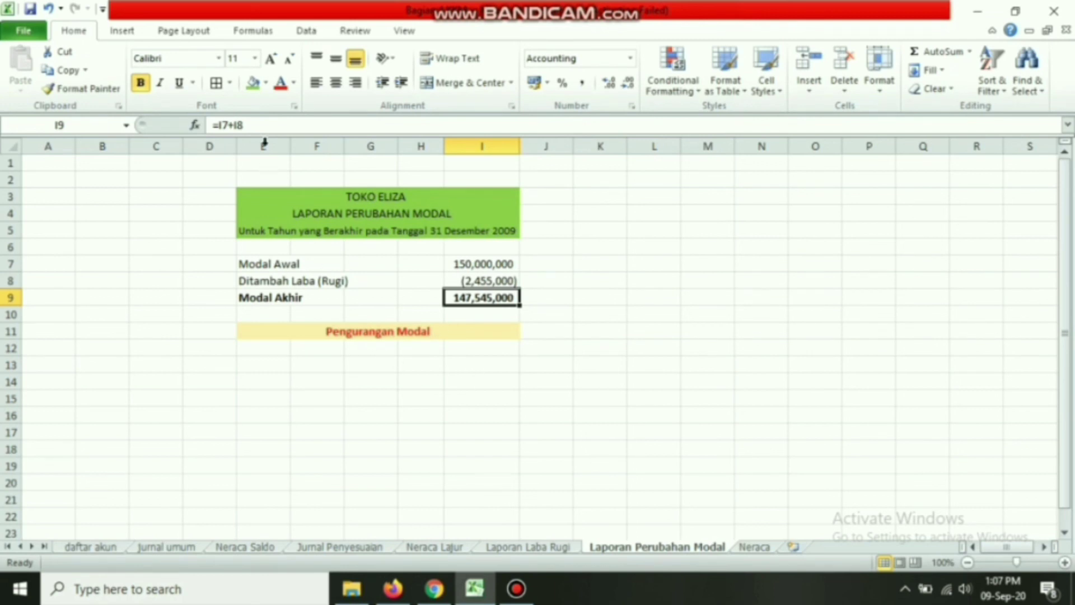
pyautogui.click(398, 326)
pyautogui.click(516, 398)
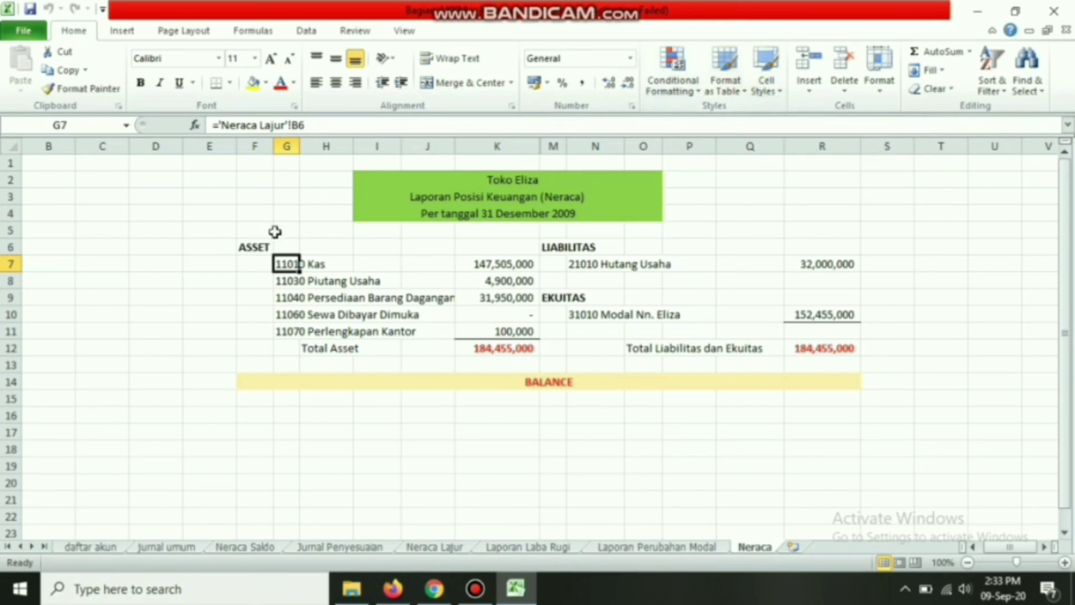
# Examine the ASSET, LIABILITAS and EKUITAS sections of the Neraca sheet and compare the Kas link with its source accounts in Neraca Lajur.
pyautogui.click(252, 250)
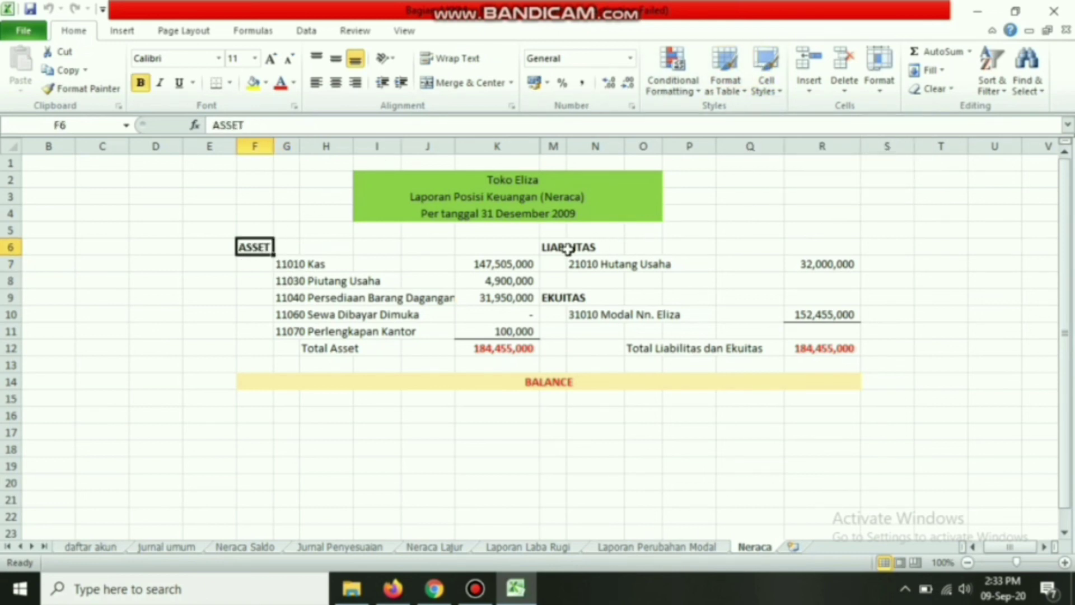
pyautogui.click(570, 247)
pyautogui.click(551, 301)
pyautogui.click(252, 245)
pyautogui.click(464, 548)
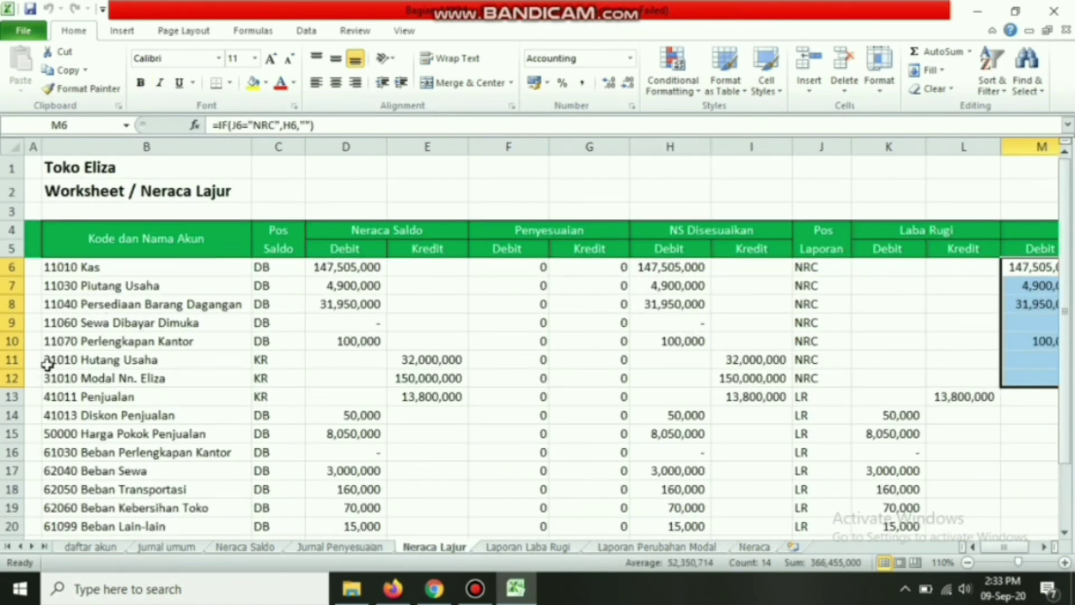
pyautogui.click(733, 549)
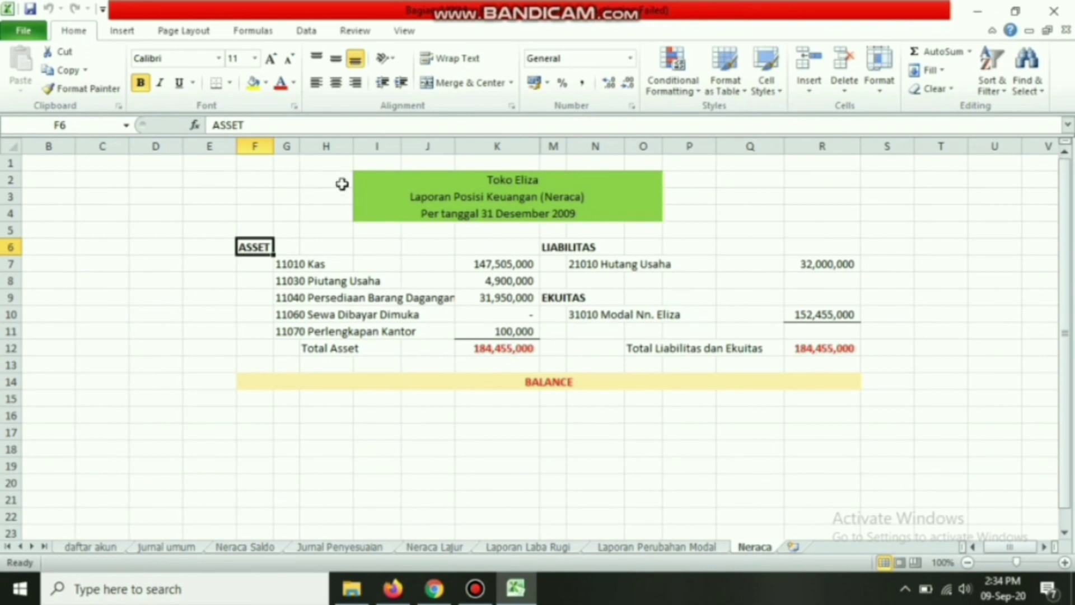
pyautogui.click(303, 264)
pyautogui.click(295, 266)
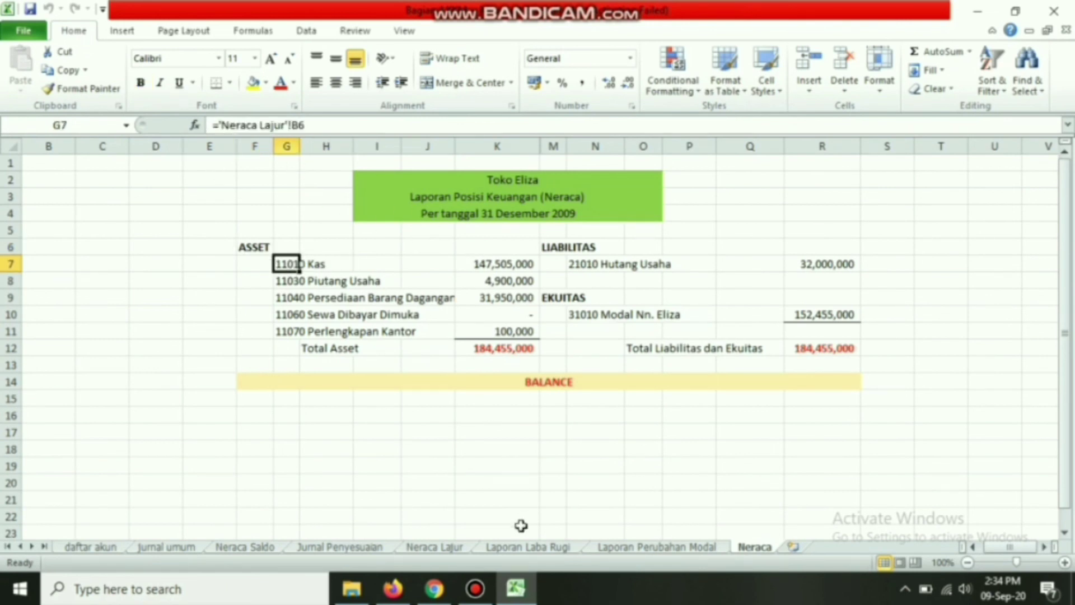
pyautogui.click(470, 548)
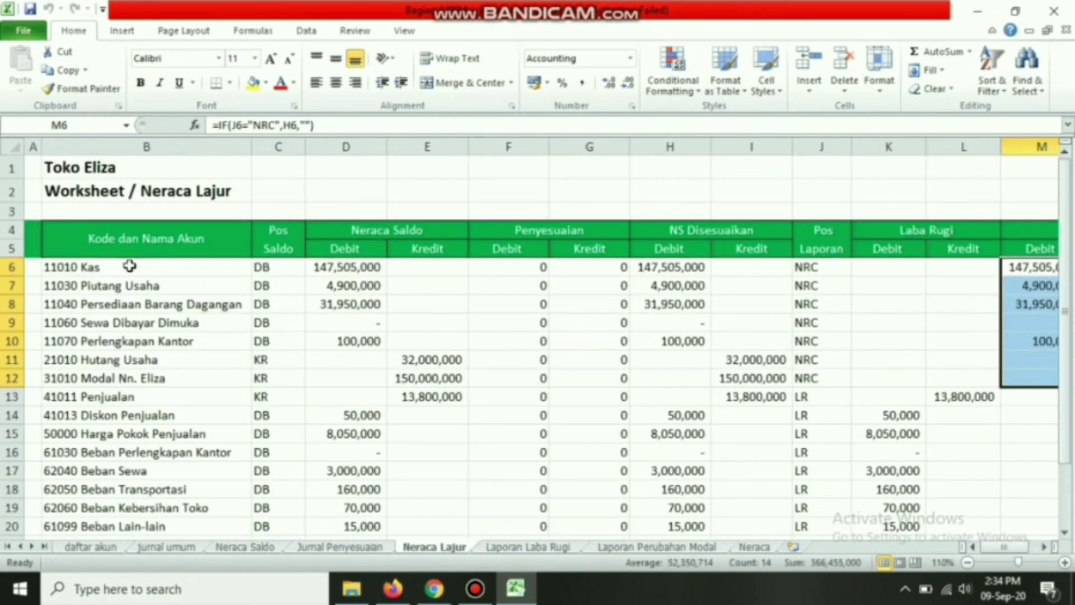
pyautogui.click(754, 548)
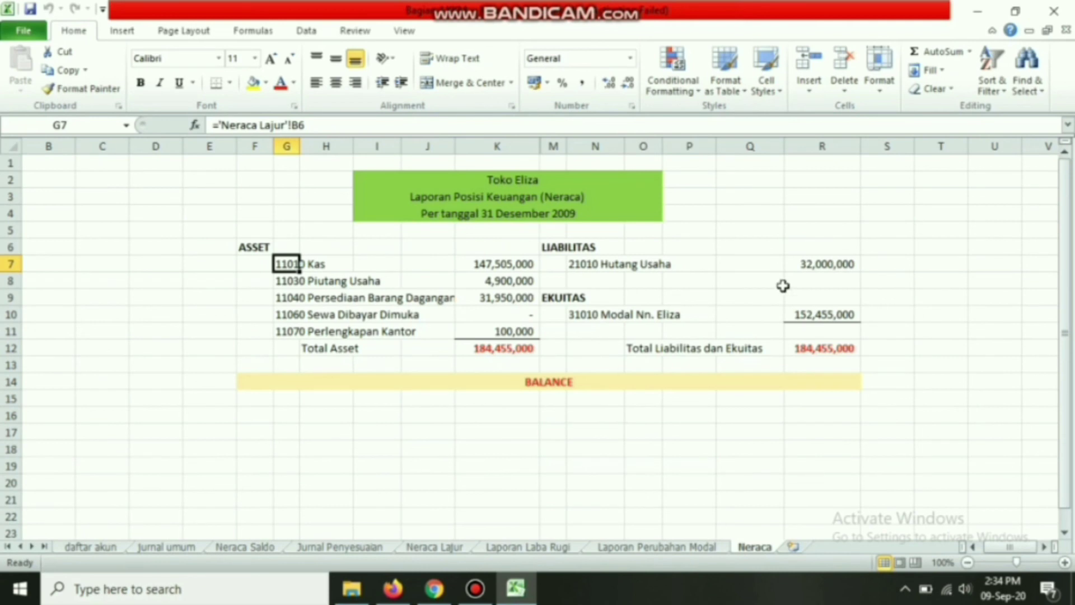
# On the Neraca sheet, trace the owner's capital amount in R10 to Modal Akhir in Laporan Perubahan Modal.
pyautogui.click(588, 314)
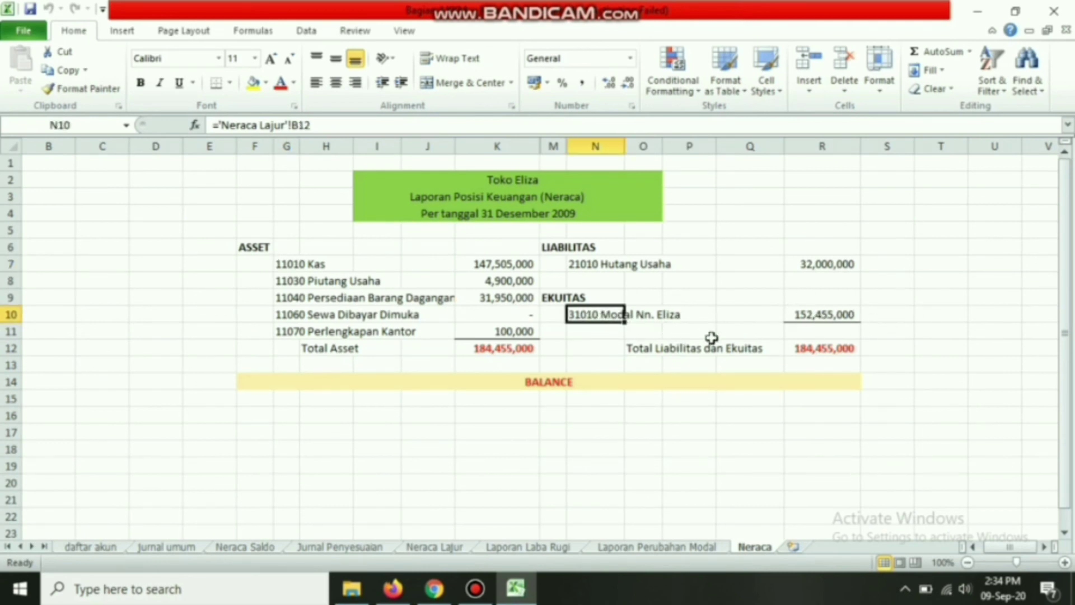
pyautogui.click(810, 315)
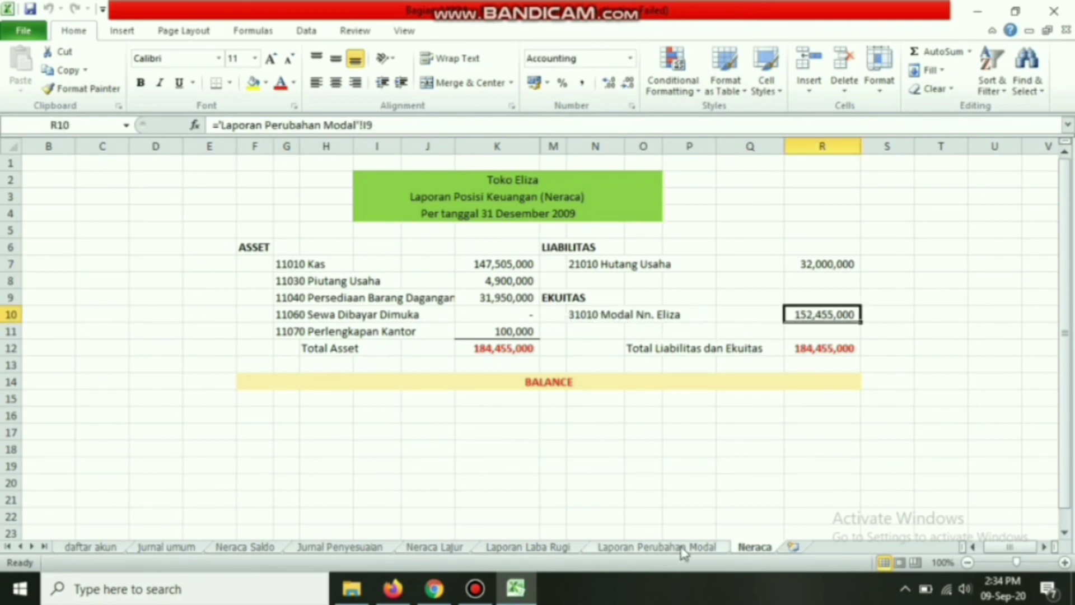
pyautogui.click(684, 549)
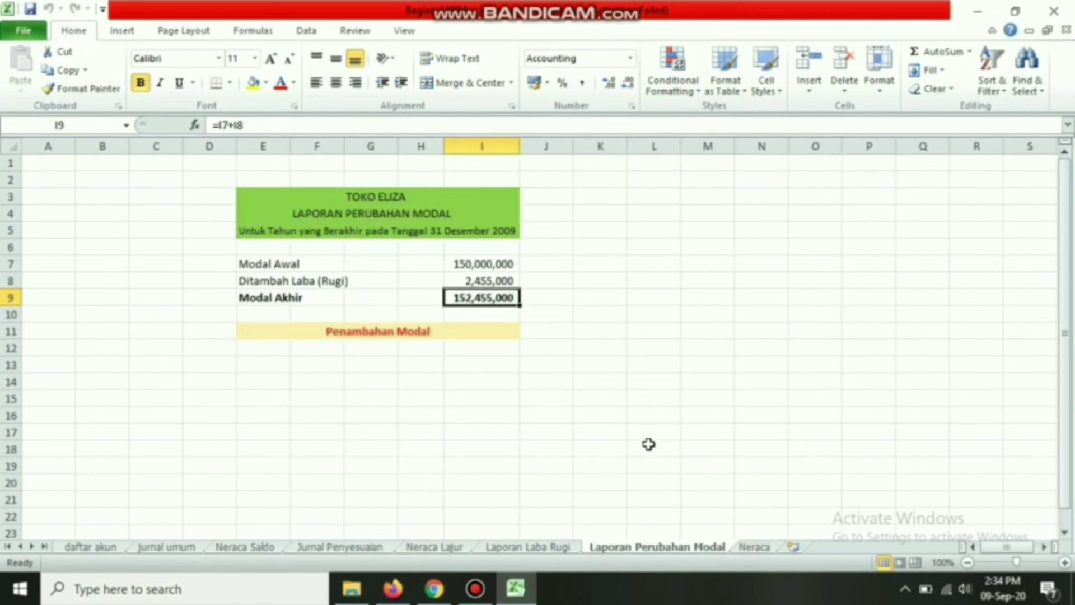
pyautogui.click(754, 547)
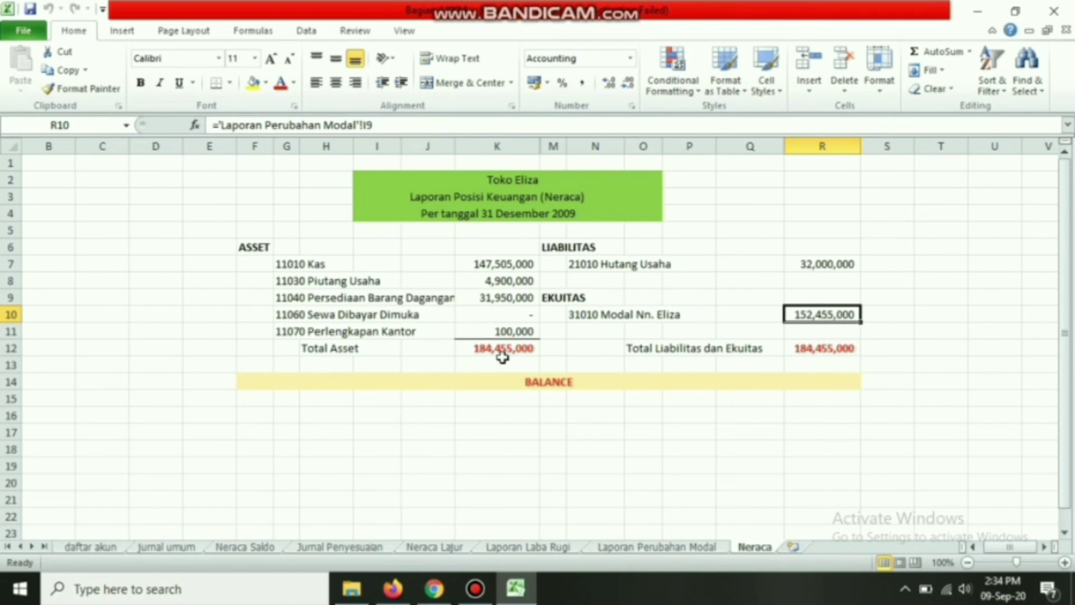
# Test the BALANCE/TIDAK BALANCE formula in F14 by temporarily replacing Total Liabilitas dan Ekuitas in R12 with 100,000, and undo the change.
pyautogui.click(523, 384)
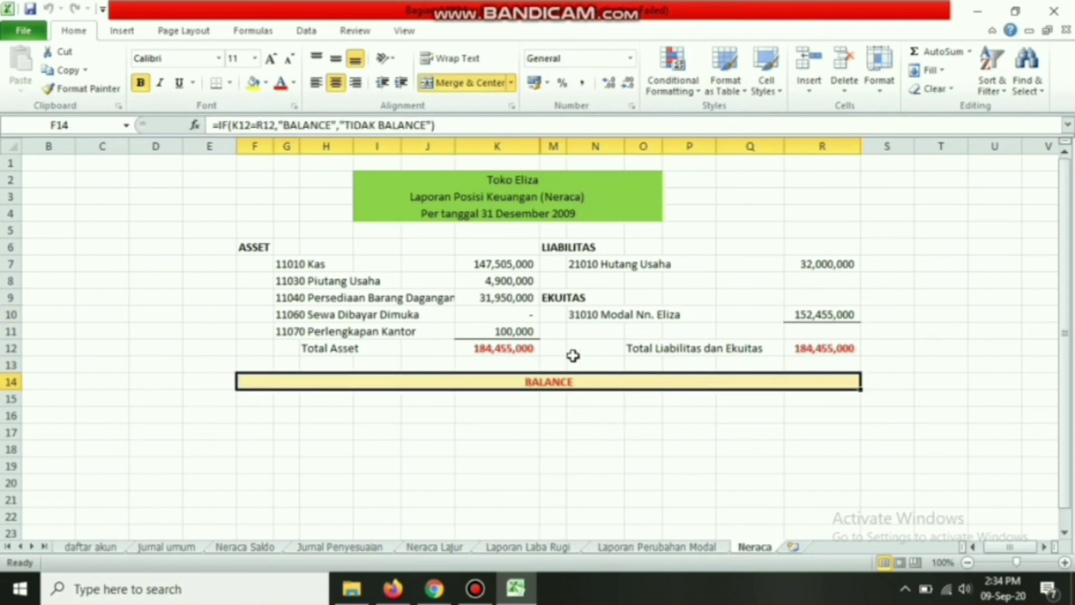
pyautogui.click(801, 354)
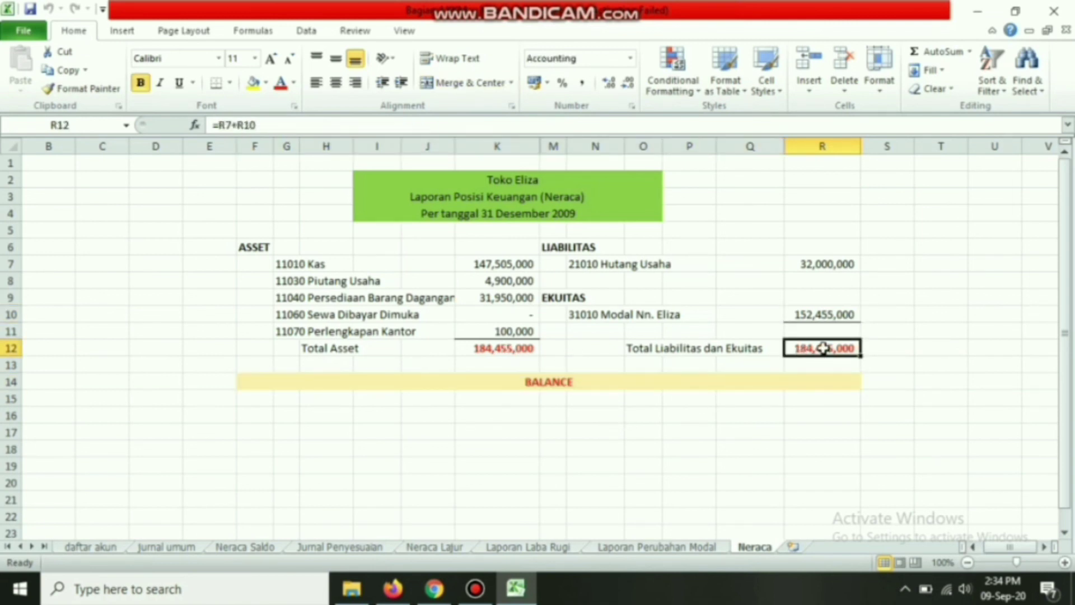
pyautogui.doubleClick(821, 348)
pyautogui.moveTo(823, 348); pyautogui.dragTo(759, 320)
pyautogui.write('10')
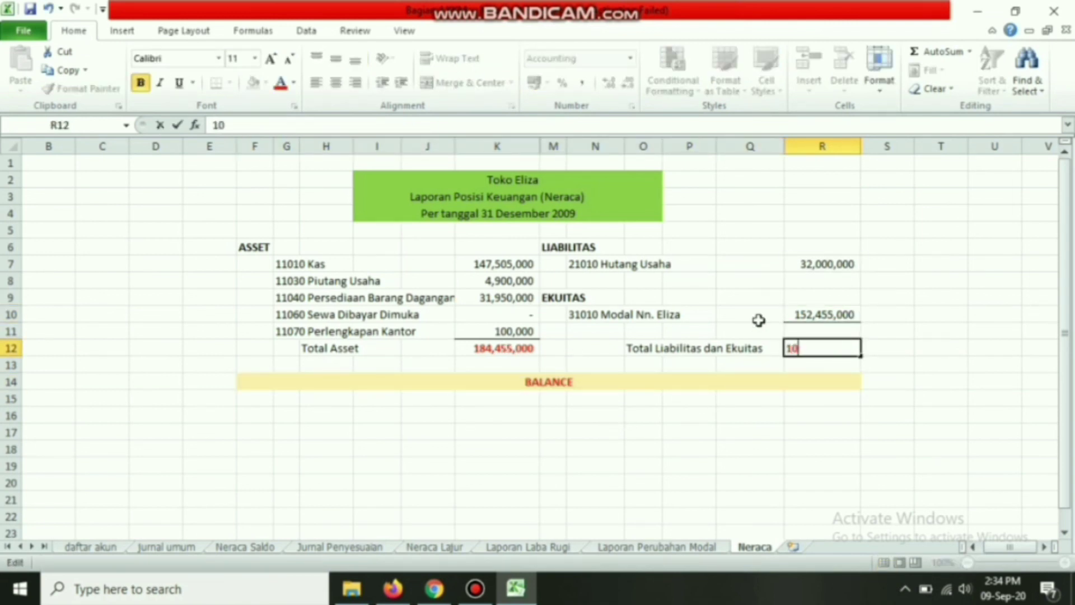
pyautogui.write('0,000')
pyautogui.press('Return')
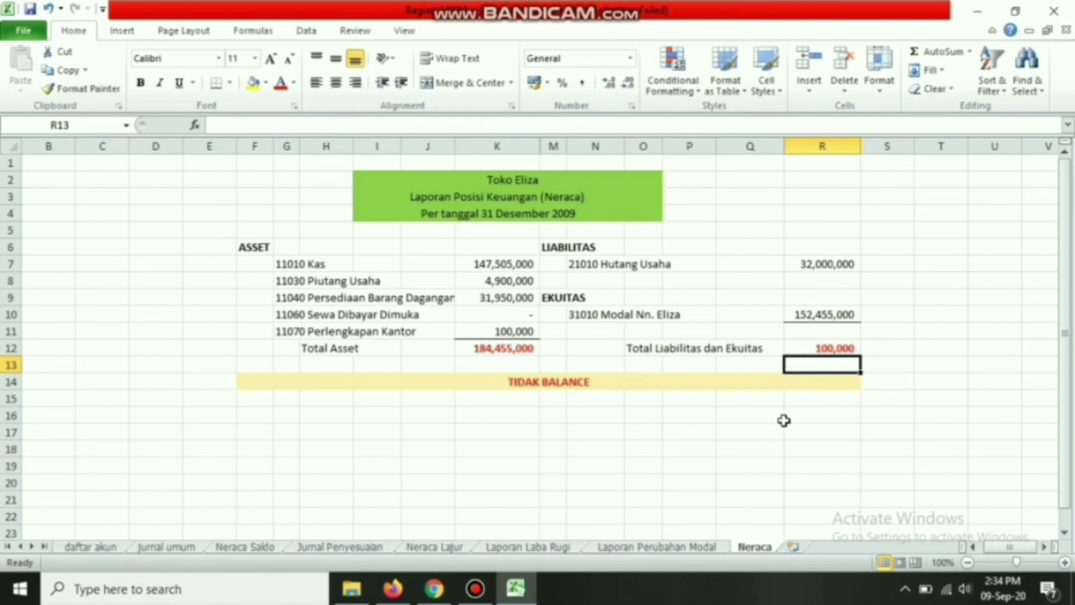
pyautogui.hotkey('ctrl', 'z')
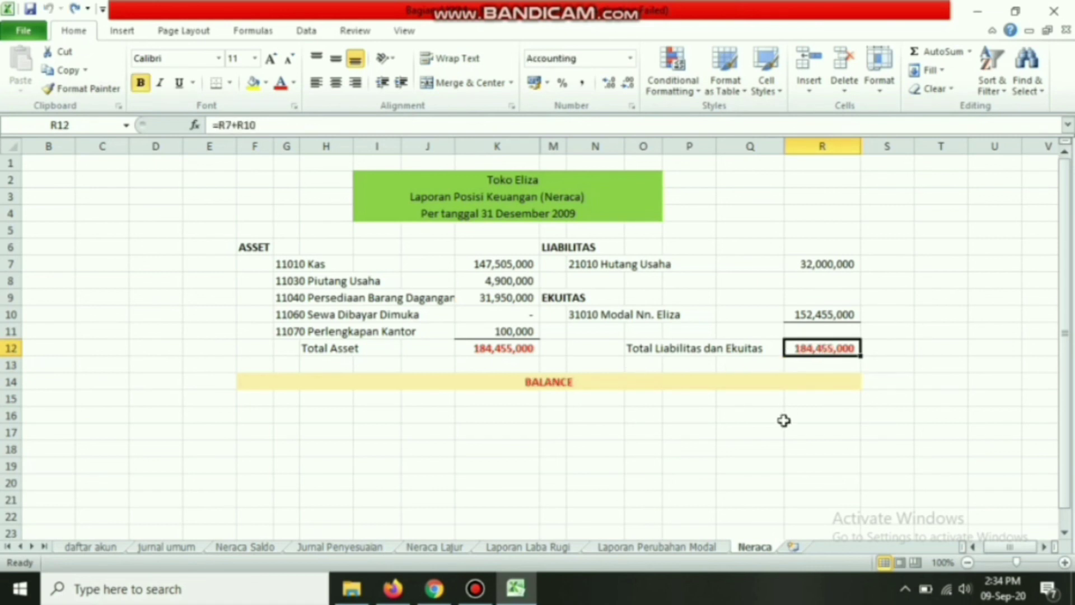